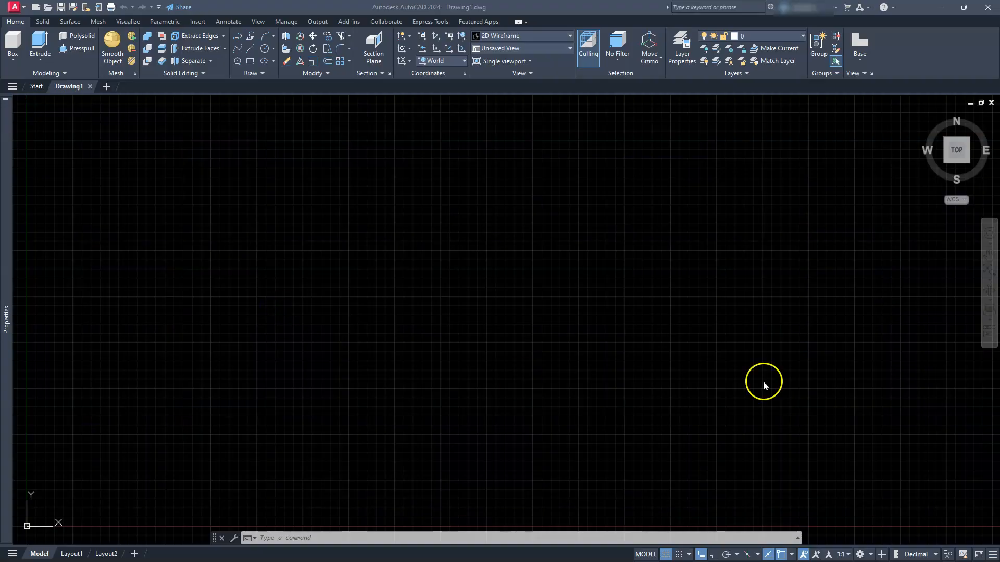
Turn off the drawing grid display and turn on Ortho mode.
left_click(666, 554)
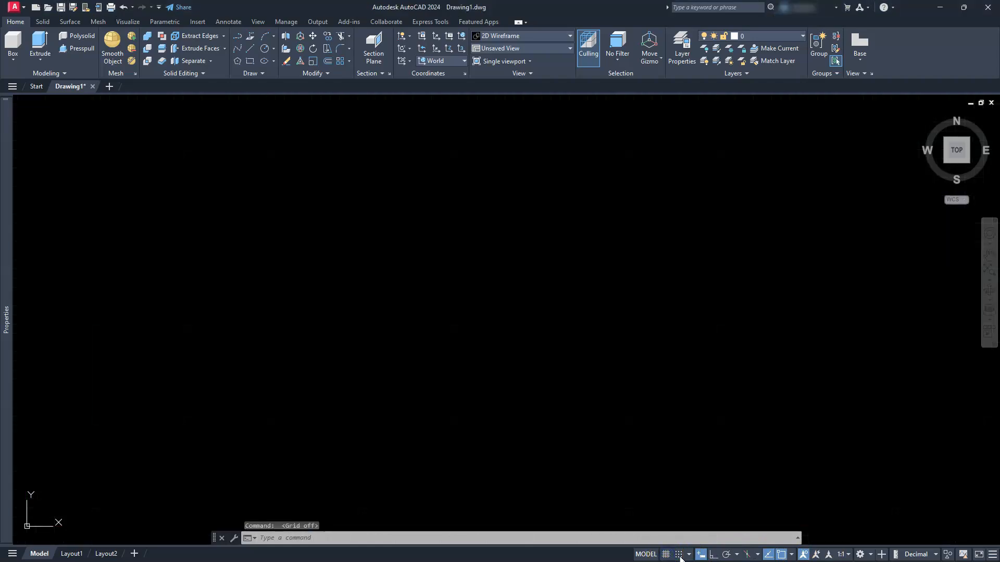
left_click(712, 555)
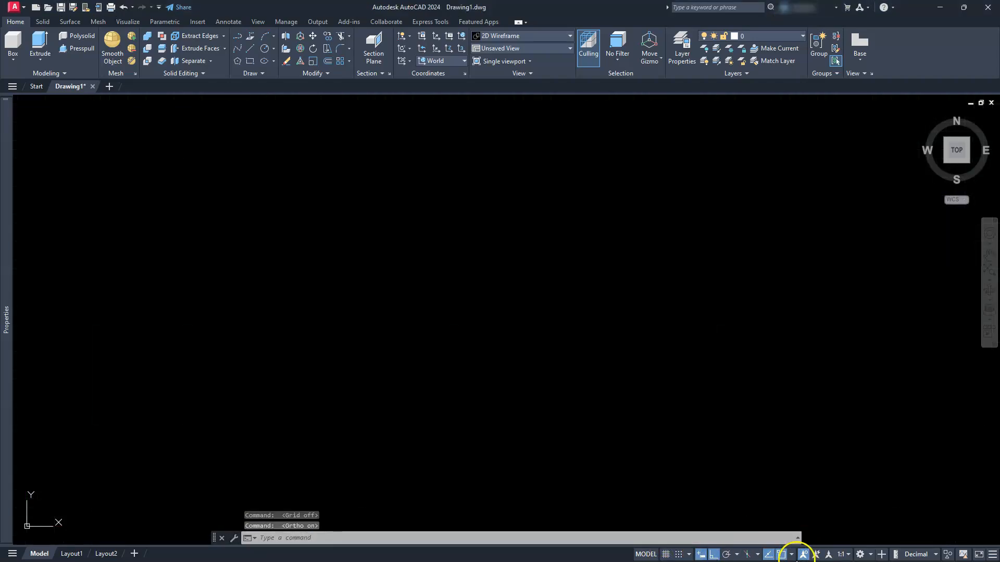
Check which object snap modes are enabled and which workspace is active.
left_click(791, 555)
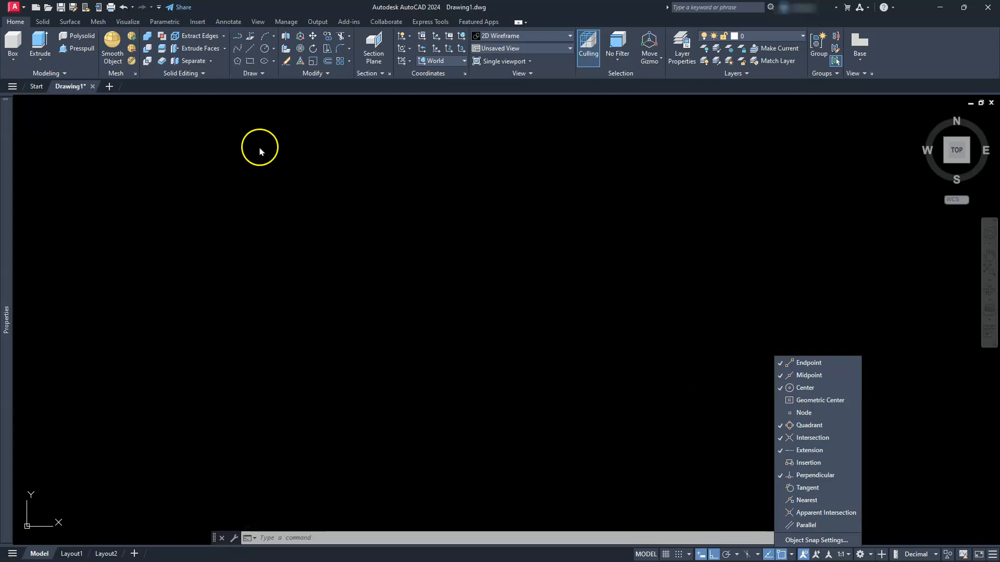
left_click(631, 284)
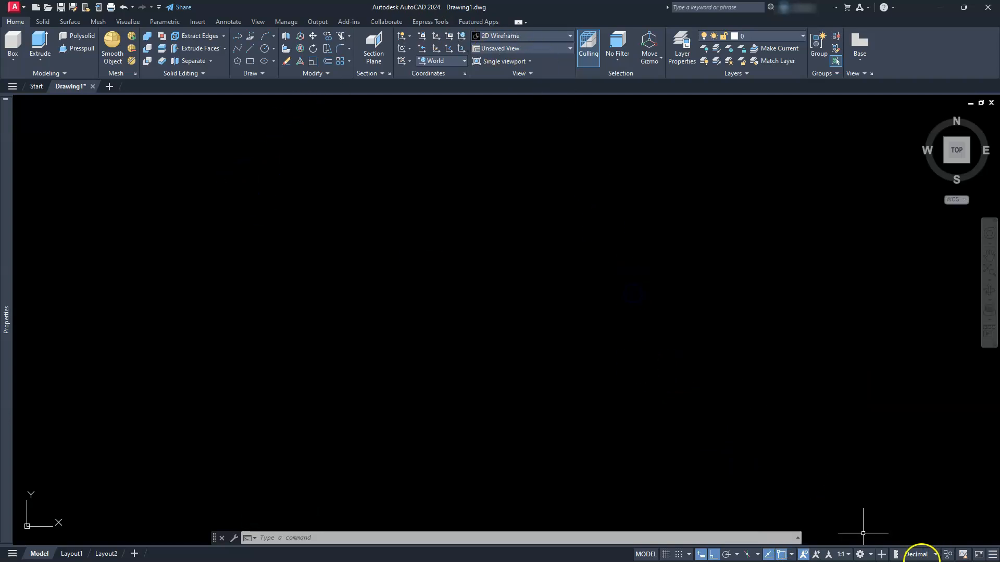
left_click(870, 555)
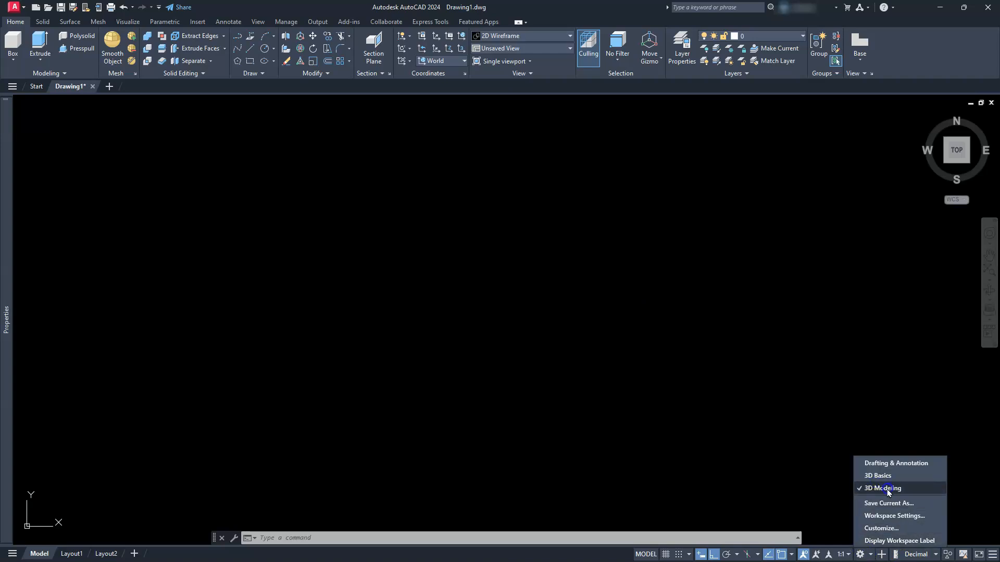
left_click(430, 293)
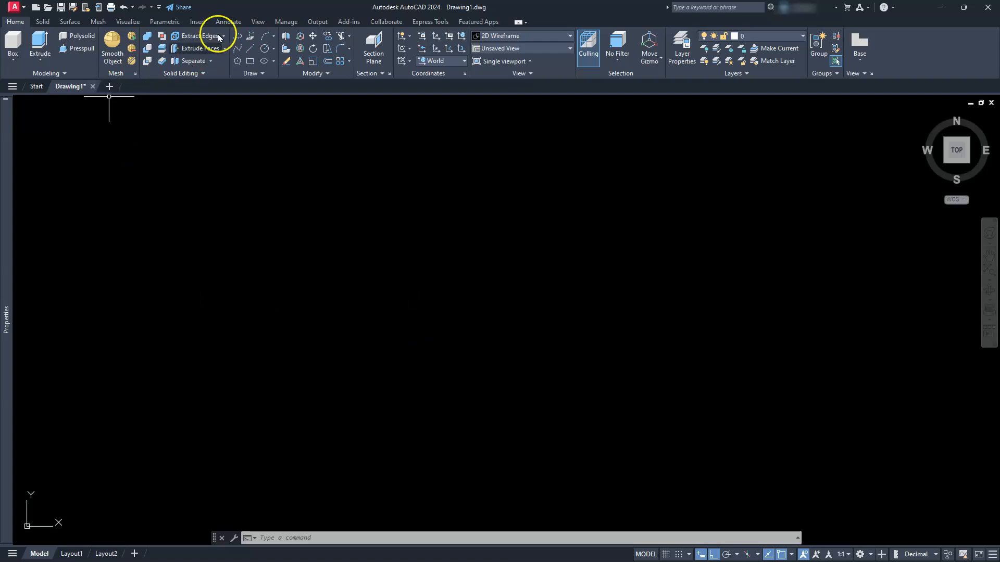
Start a polyline for the base profile with segments 30 up, 100 to the right and 30 down.
left_click(238, 36)
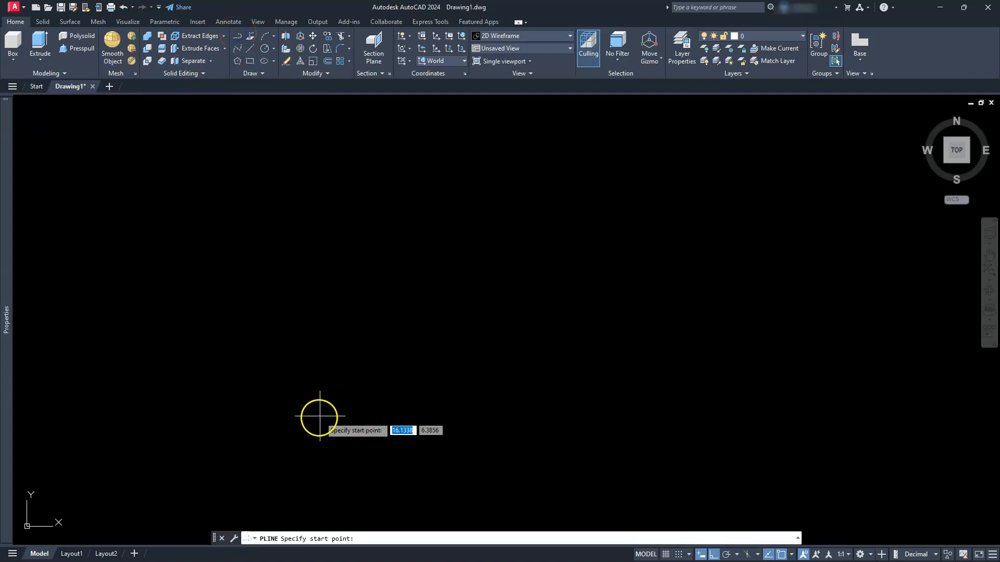
left_click(295, 417)
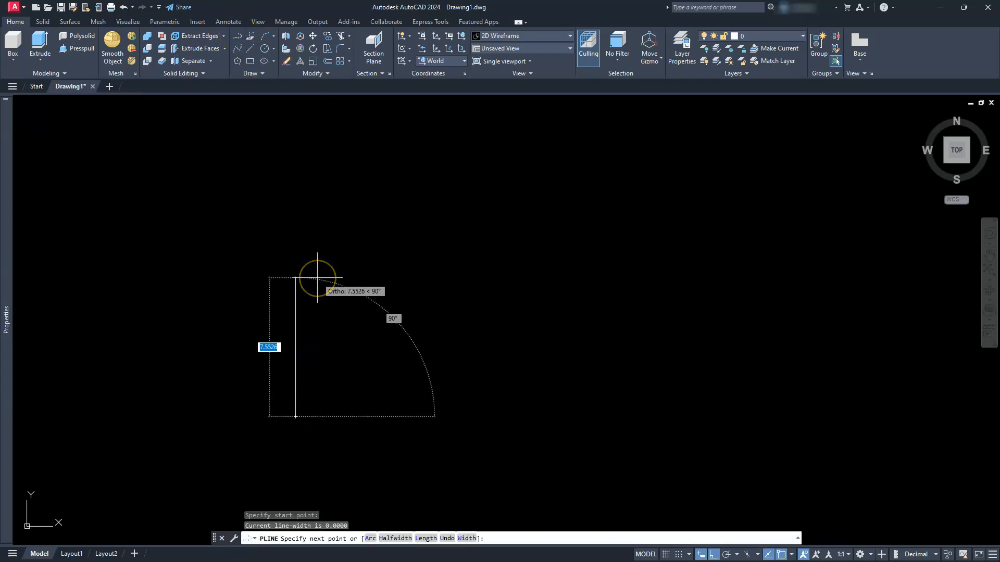
type("30")
key("Return")
scroll(317, 280, "down", 4)
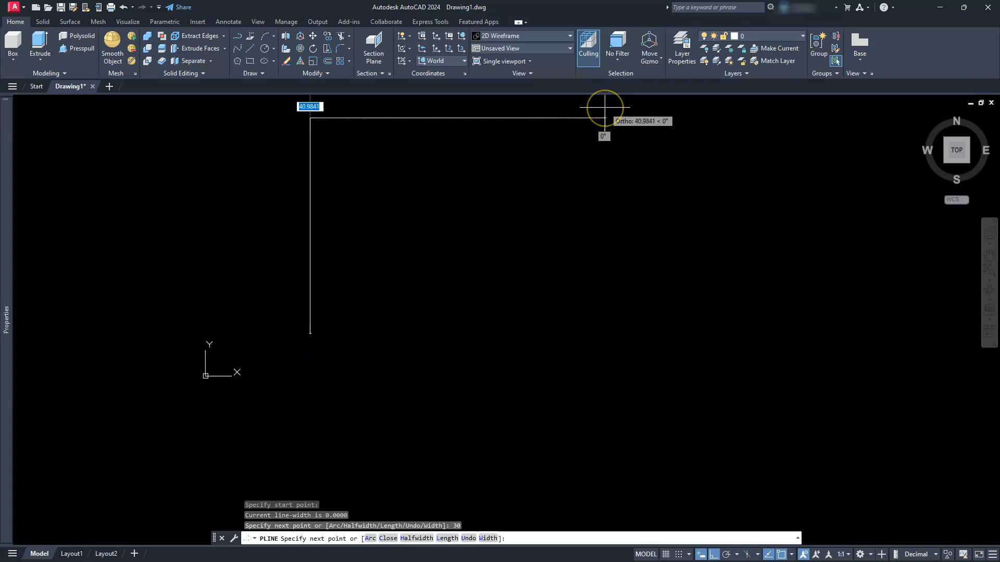
type("100")
key("Return")
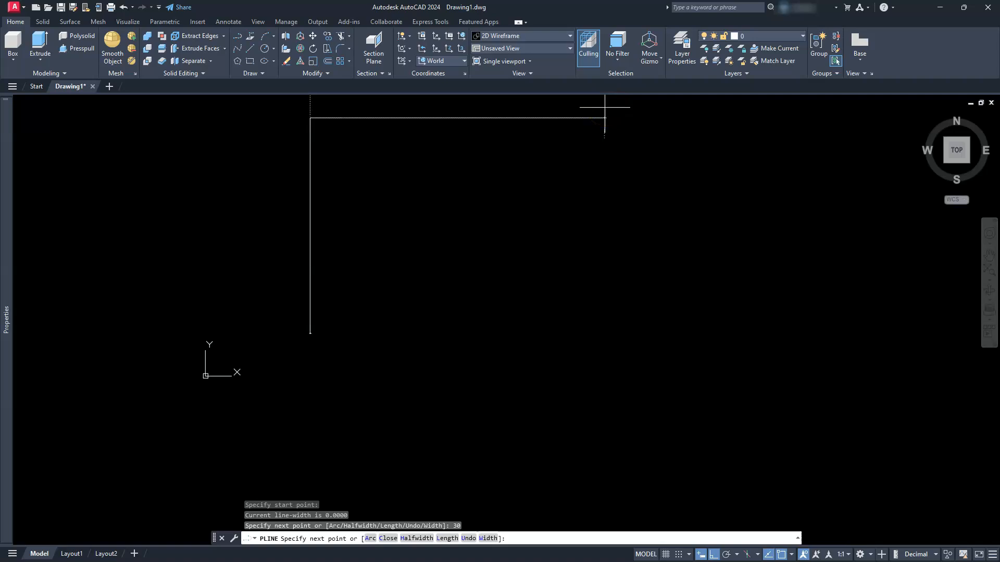
scroll(823, 178, "down", 2)
mouse_move(823, 178)
middle_mouse_down()
mouse_move(748, 215)
mouse_move(631, 242)
middle_mouse_up()
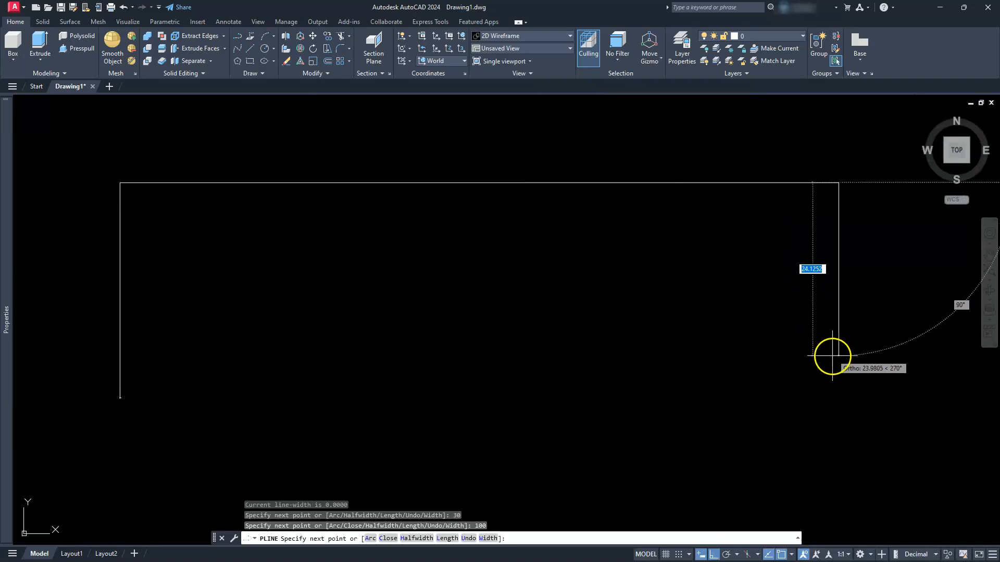
type("30")
key("Return")
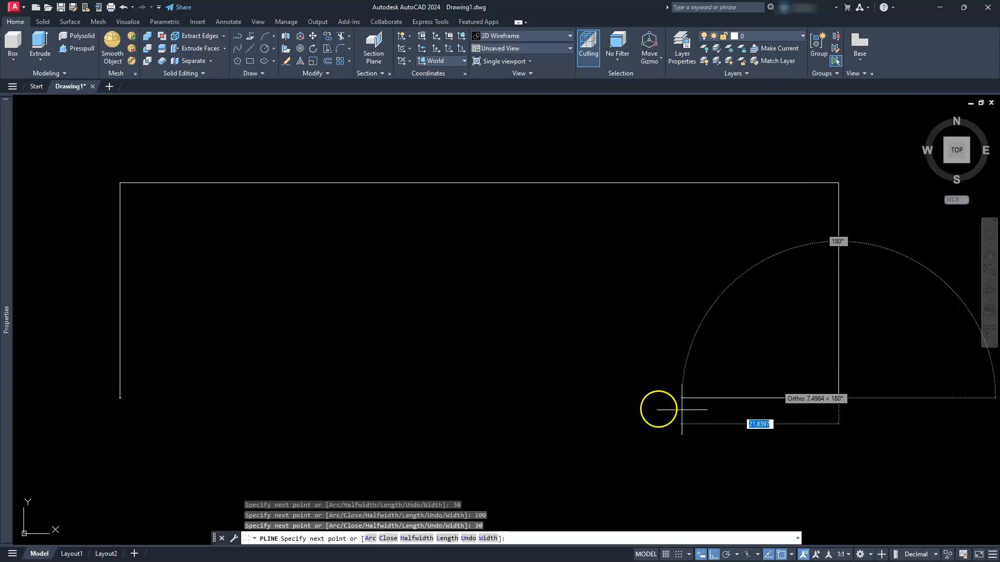
Finish the profile's underside with segments 10 left, 10 up, 80 left and 10 down, and close the polyline.
type("10")
key("Return")
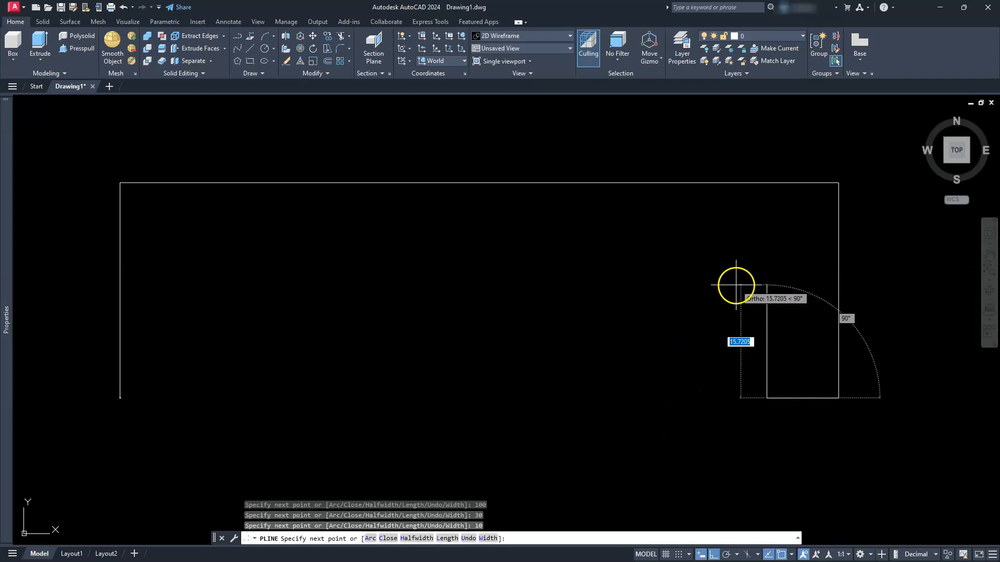
type("10")
key("Return")
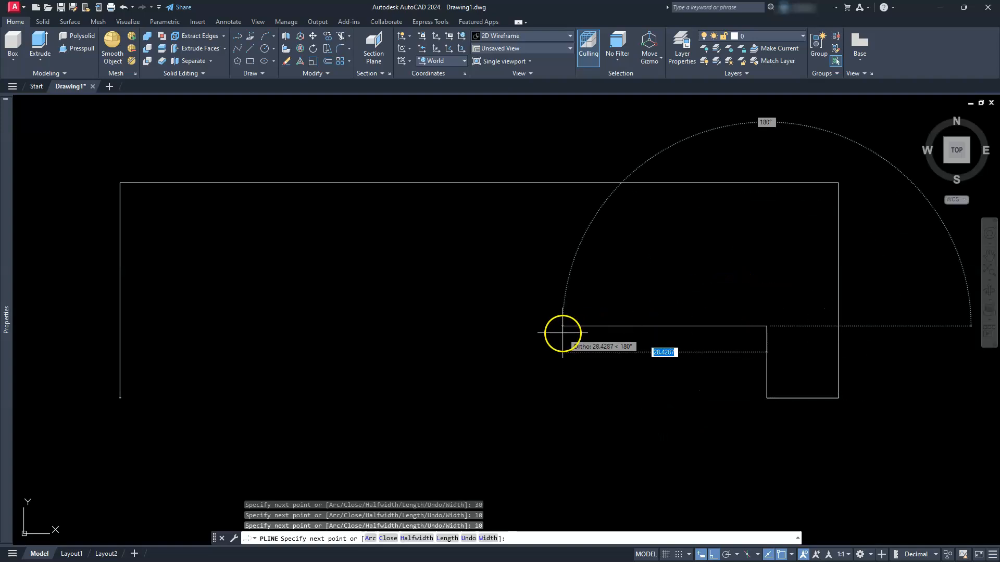
type("80")
key("Return")
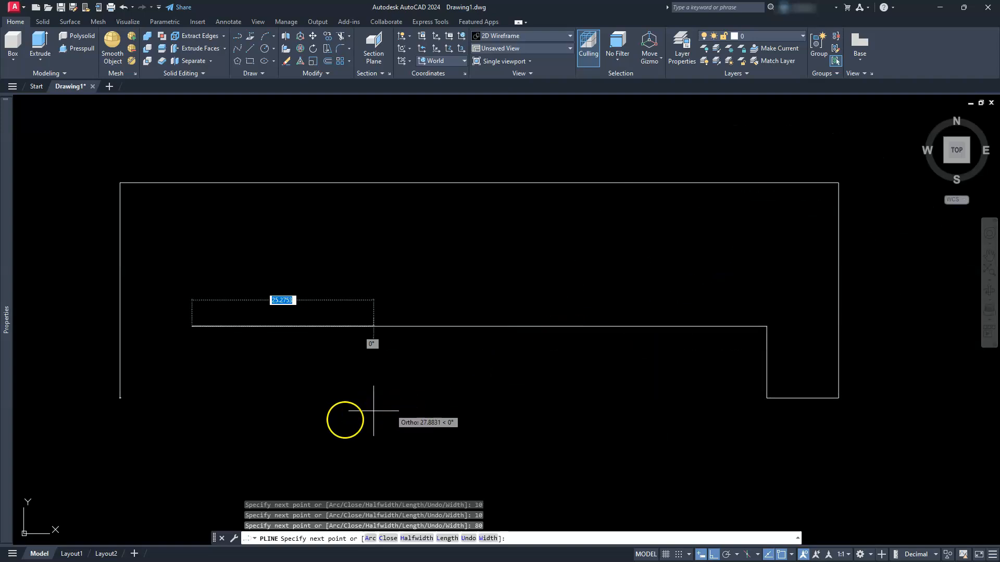
type("10")
key("Return")
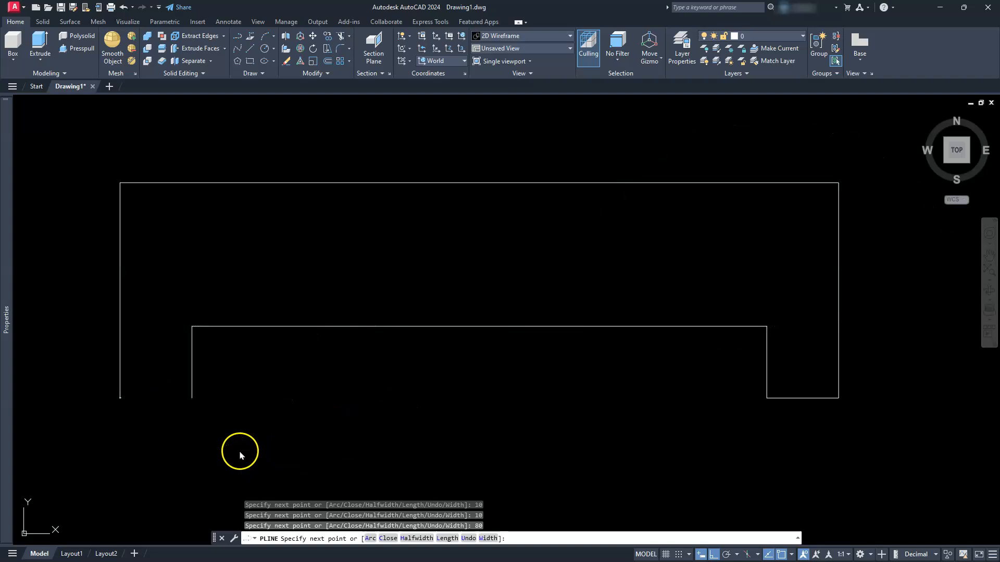
type("c")
key("Return")
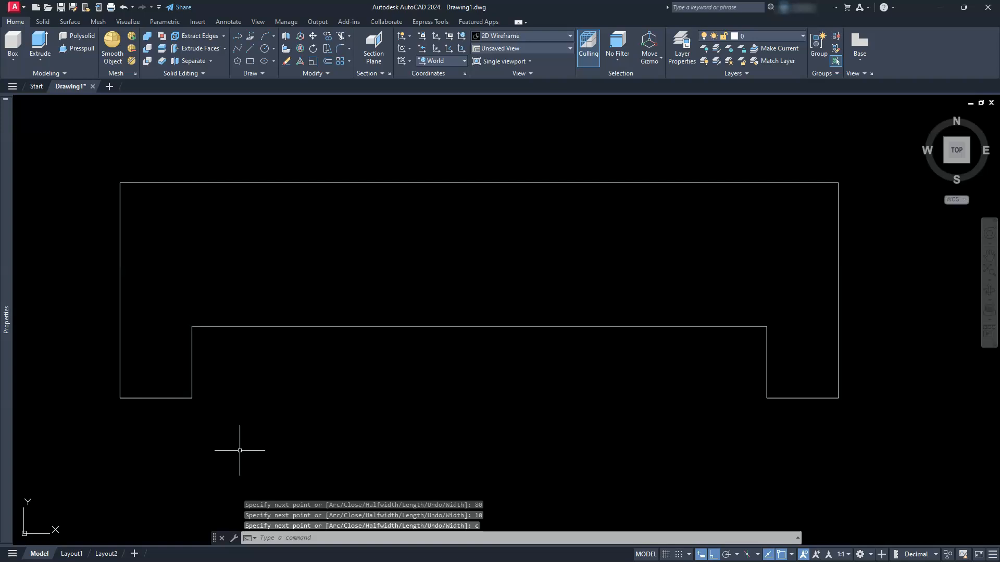
Draw a circle of radius 25 in the empty space above the base profile.
scroll(321, 364, "down", 10)
middle_click_drag(324, 365, 467, 327)
scroll(465, 327, "up", 6)
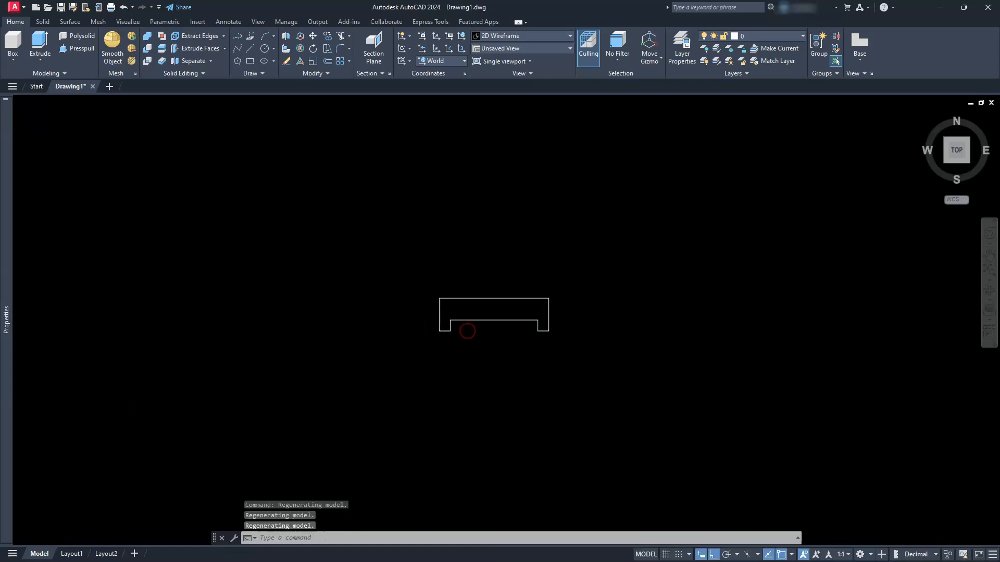
middle_click_drag(523, 282, 541, 342)
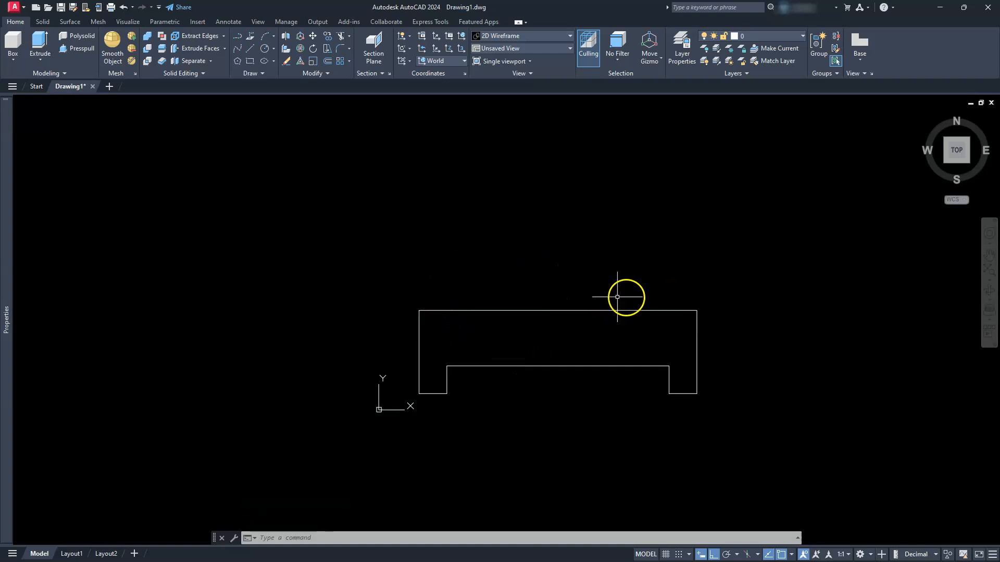
middle_click_drag(419, 298, 437, 351)
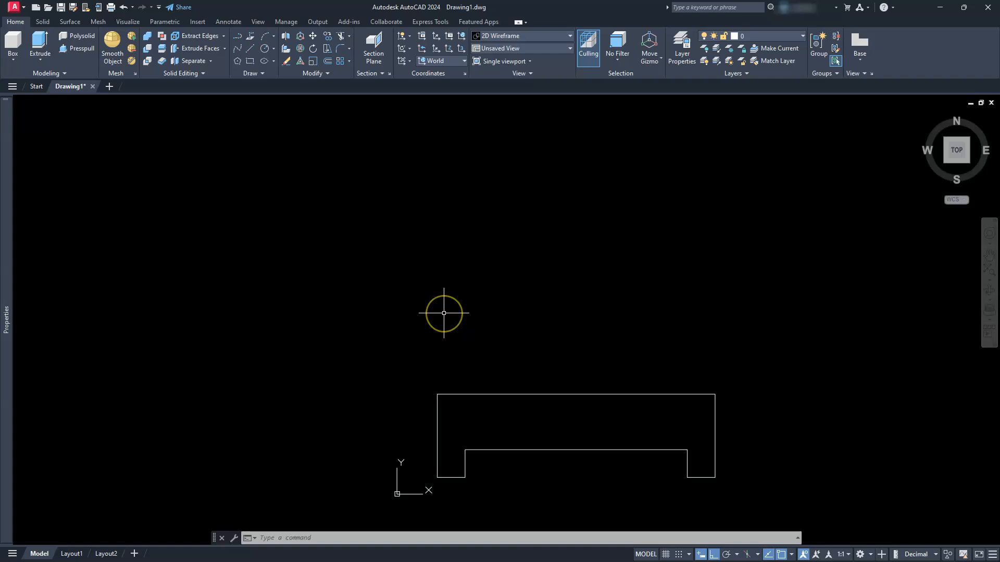
key("Escape")
key("Escape")
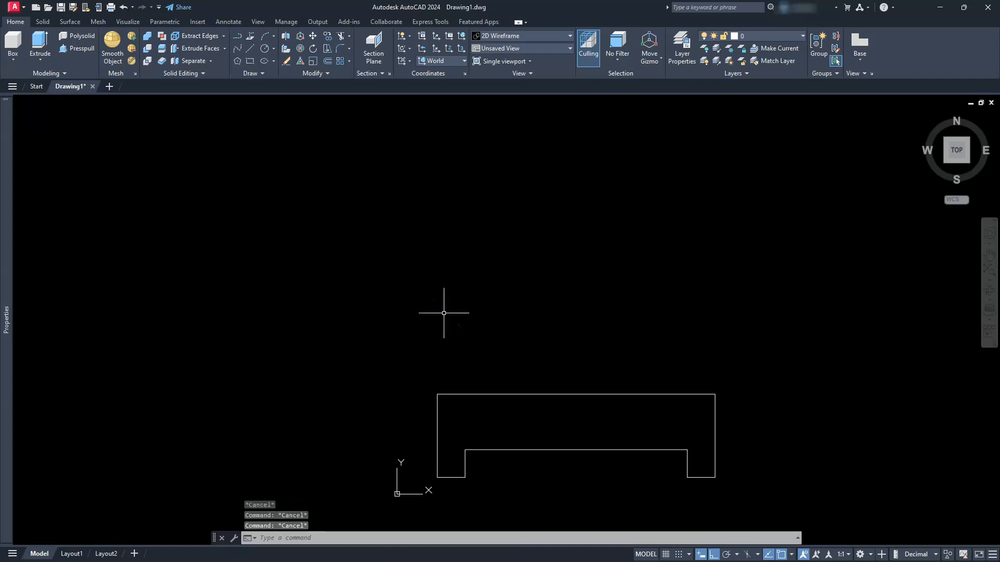
type("c")
key("Return")
left_click(480, 264)
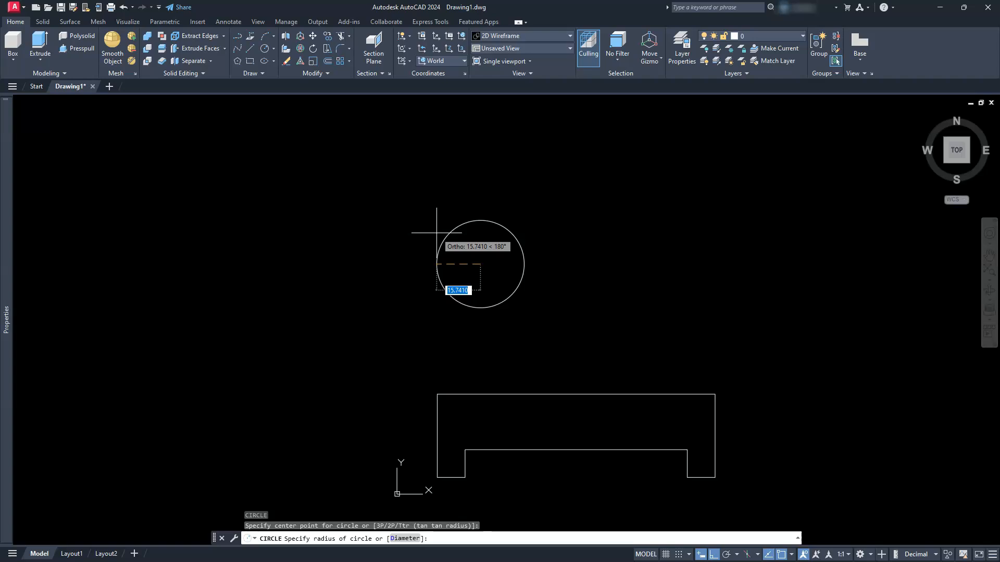
type("25")
key("Return")
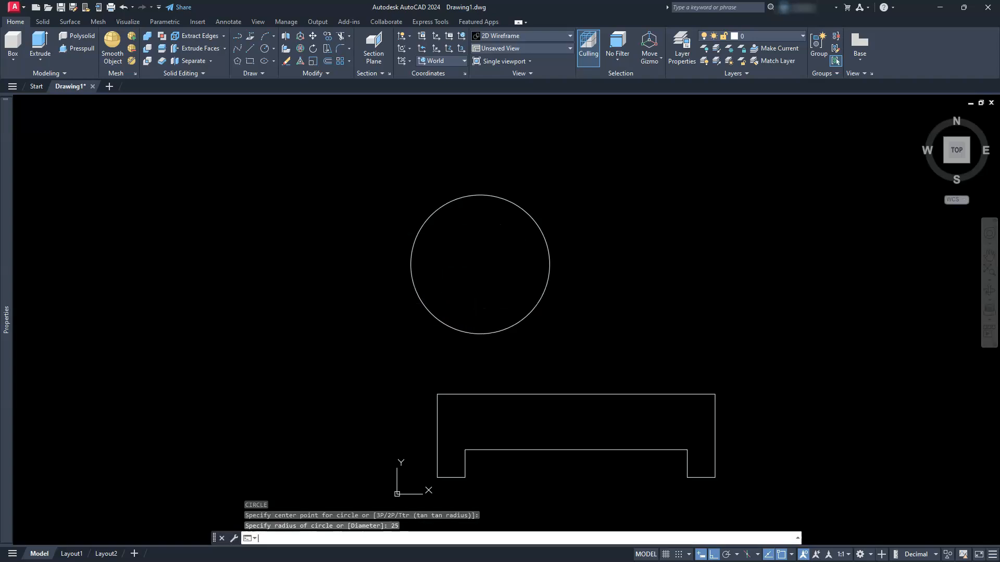
Draw a concentric circle of radius 22.5 inside the 25-radius circle.
key("Return")
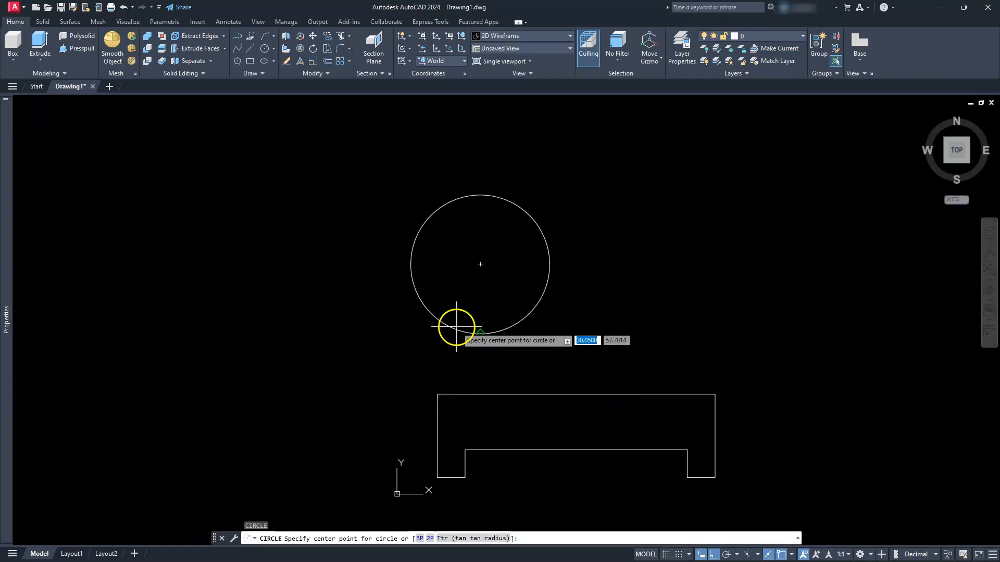
left_click(479, 263)
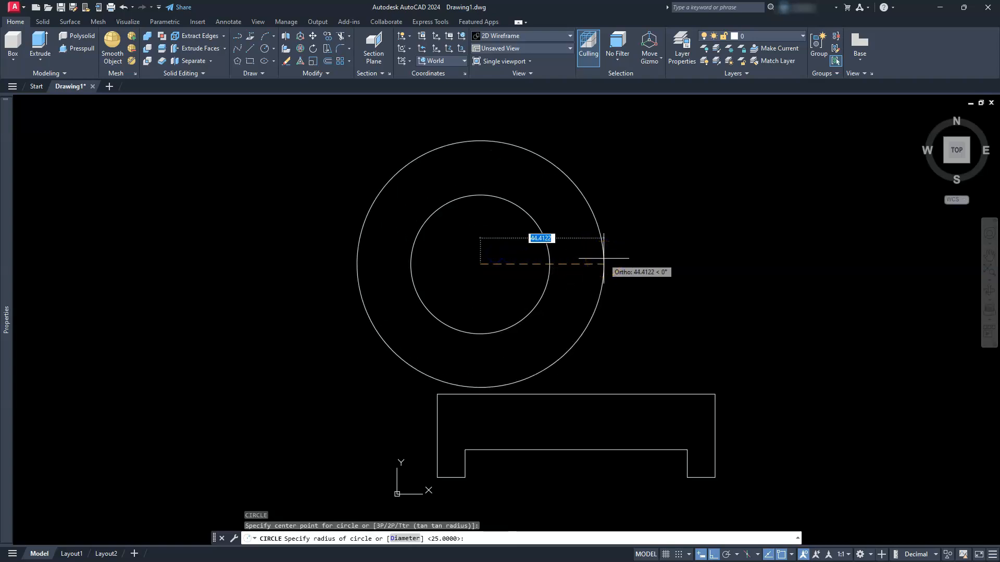
type("5")
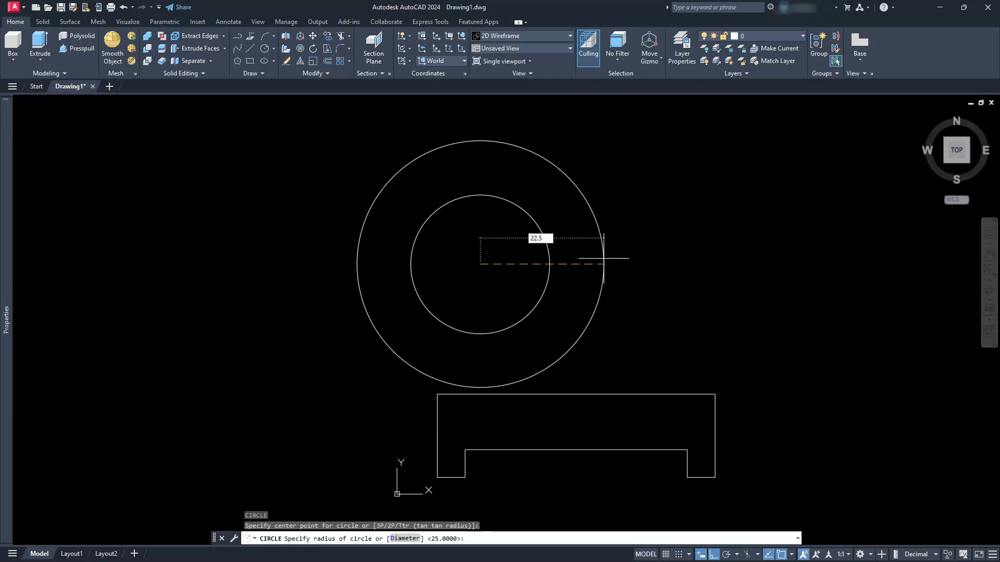
key("Return")
Draw a horizontal line across the outer circle from its left quadrant through the center to its right quadrant.
scroll(468, 269, "up", 4)
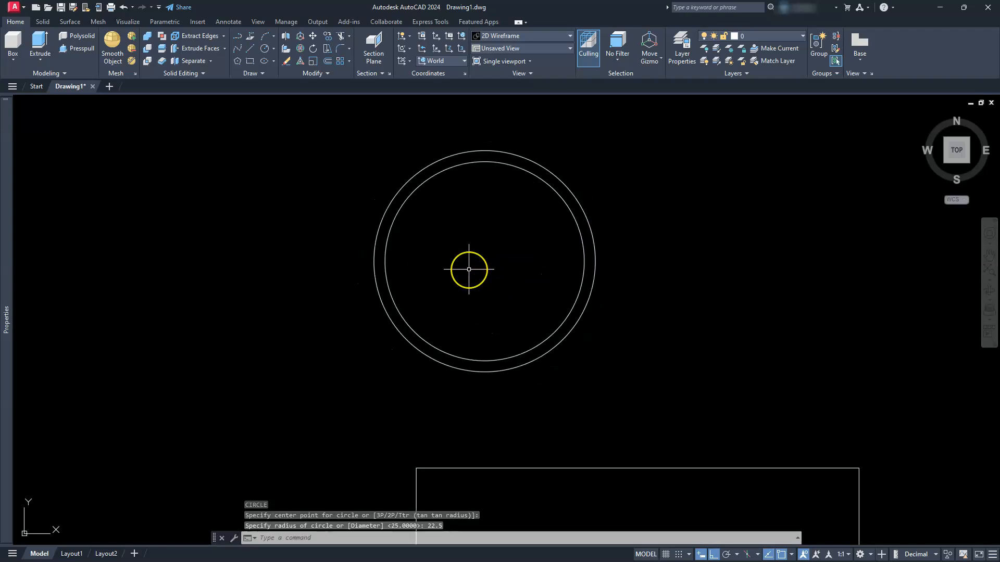
key("Escape")
type("l")
key("Return")
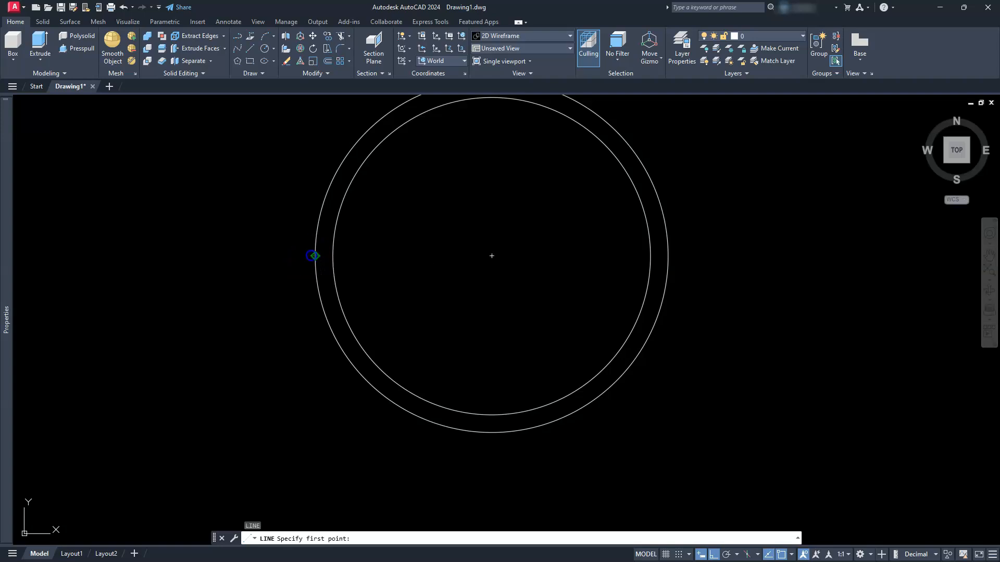
left_click(315, 255)
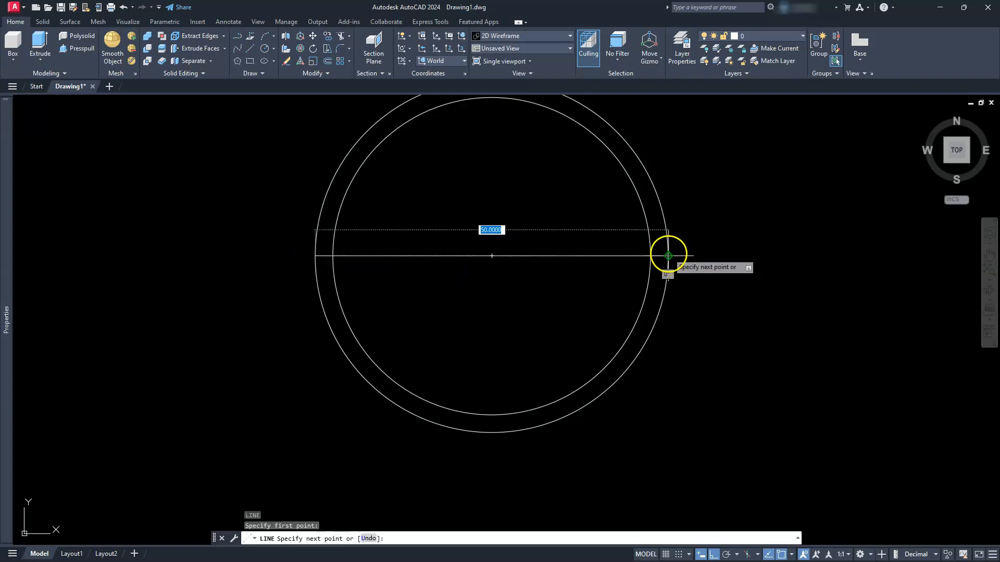
left_click(668, 255)
key("Escape")
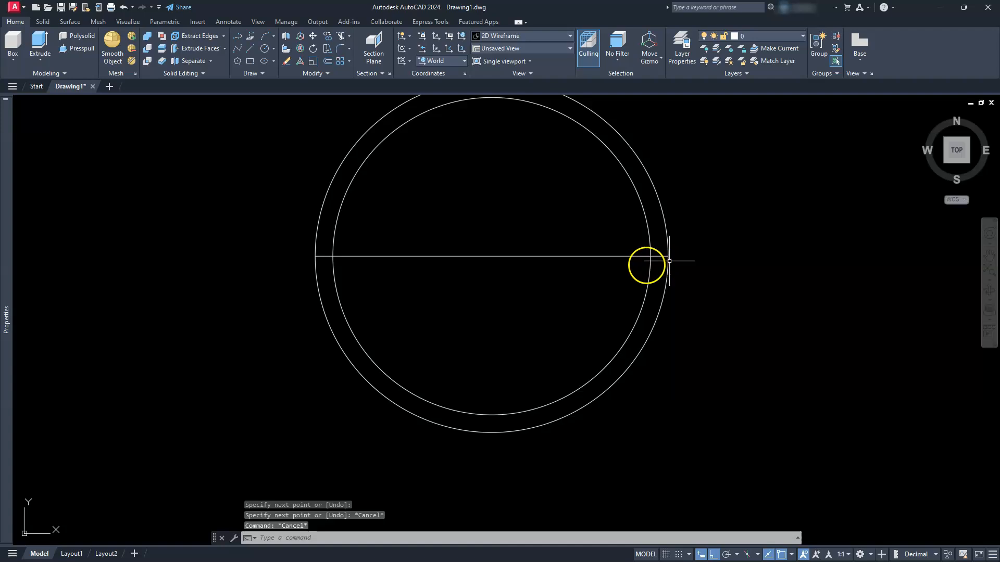
Trim away the lower halves of both circles and the part of the line inside the inner circle.
type("TR")
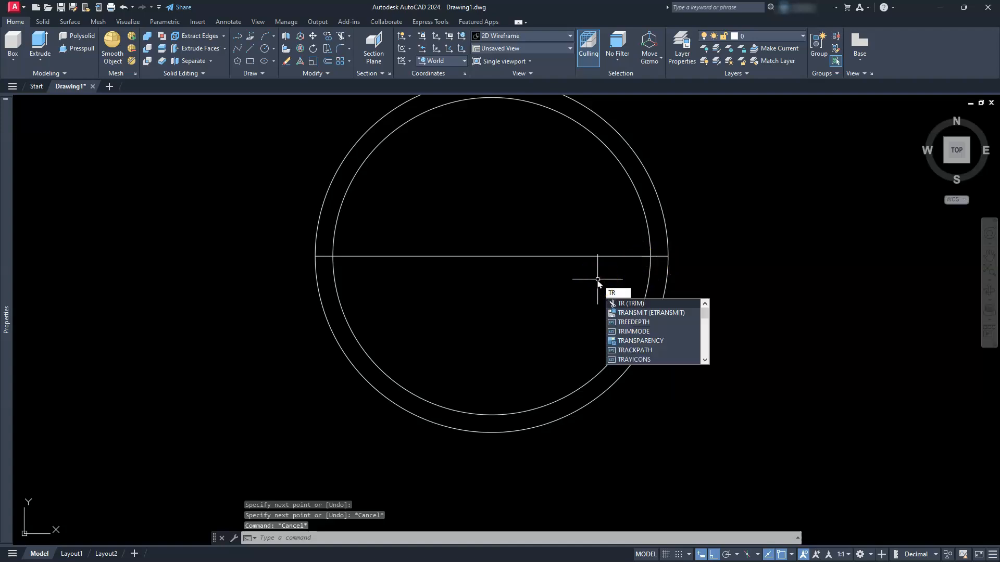
key("Return")
left_click(635, 326)
left_click(658, 352)
key("Return")
left_click(588, 257)
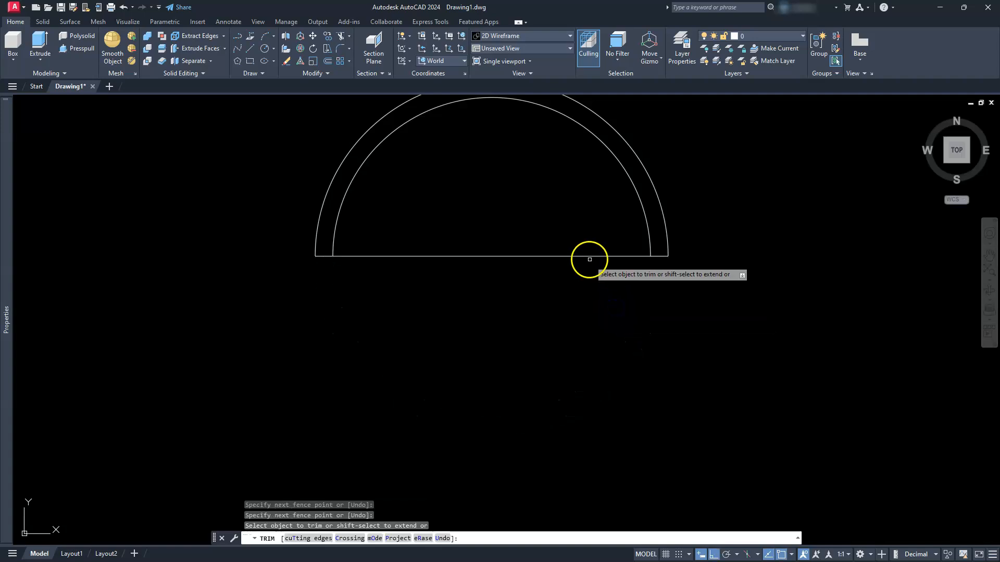
scroll(601, 283, "down", 5)
scroll(560, 318, "up", 5)
key("Escape")
Join the two arcs and the two short end lines of the half-ring into one polyline.
left_click(435, 402)
left_click(761, 193)
type("j")
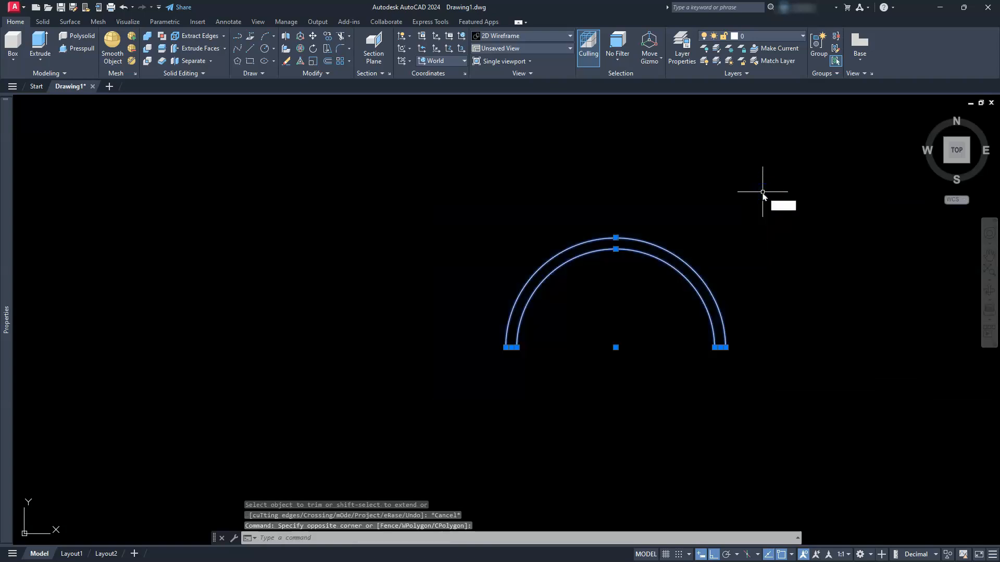
key("Return")
Copy the joined half-ring polyline straight up so the duplicate sits clear above the original.
left_click(730, 236)
left_click(693, 282)
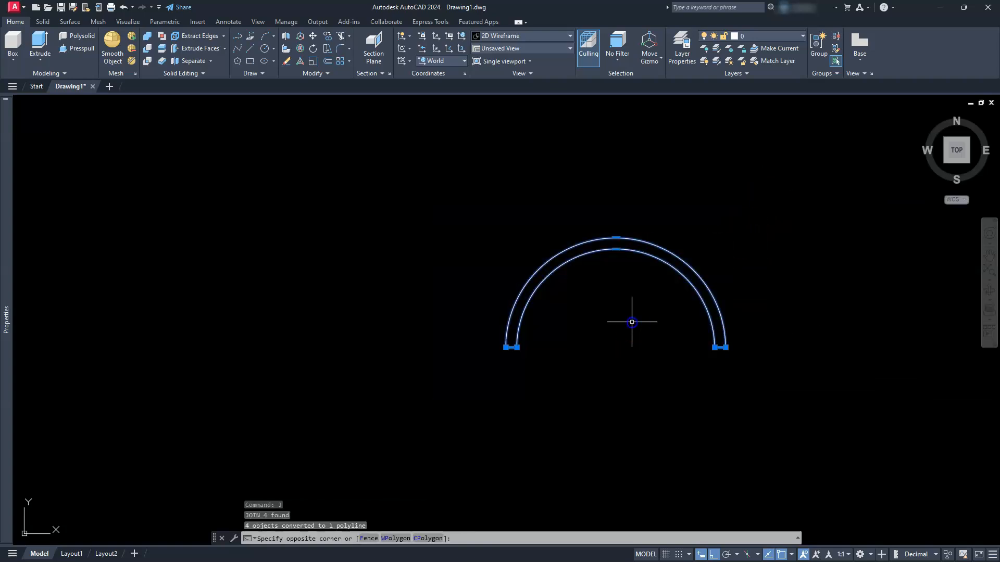
type("co")
key("Return")
left_click(632, 323)
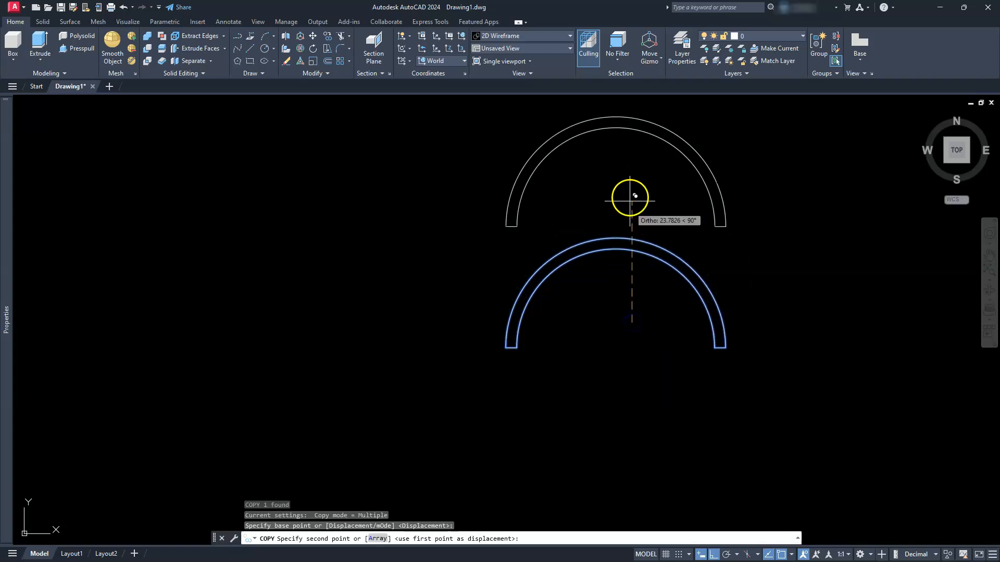
left_click(633, 177)
key("Escape")
key("Escape")
key("Escape")
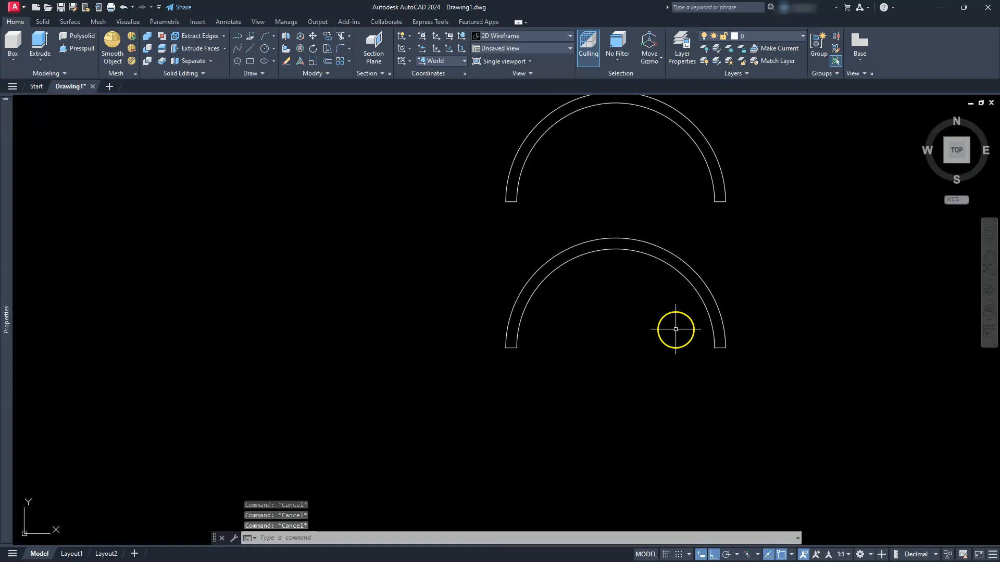
Draw a rectangle 30 wide and 16 high in the empty area beside the half-rings.
scroll(675, 329, "down", 5)
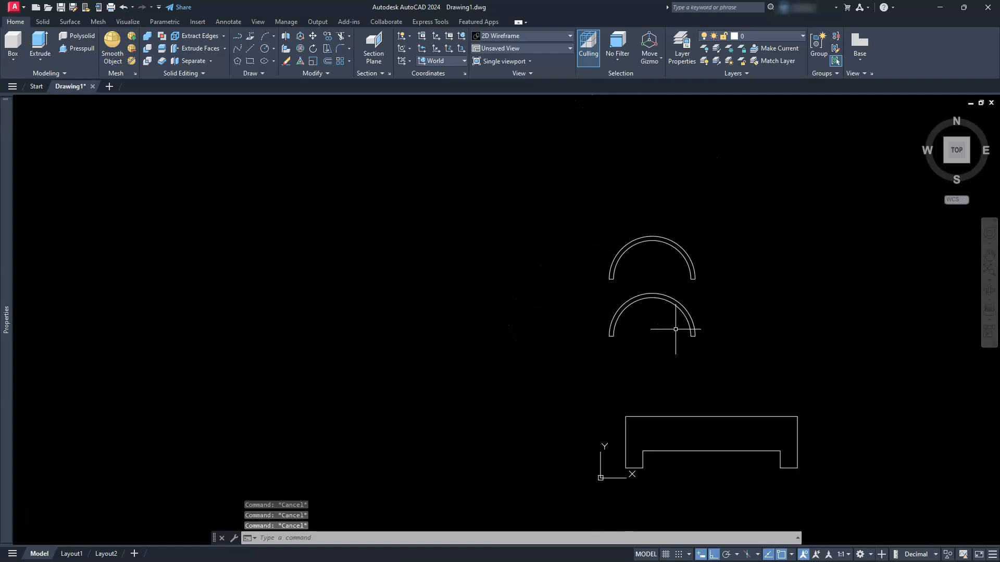
middle_click_drag(682, 362, 581, 366)
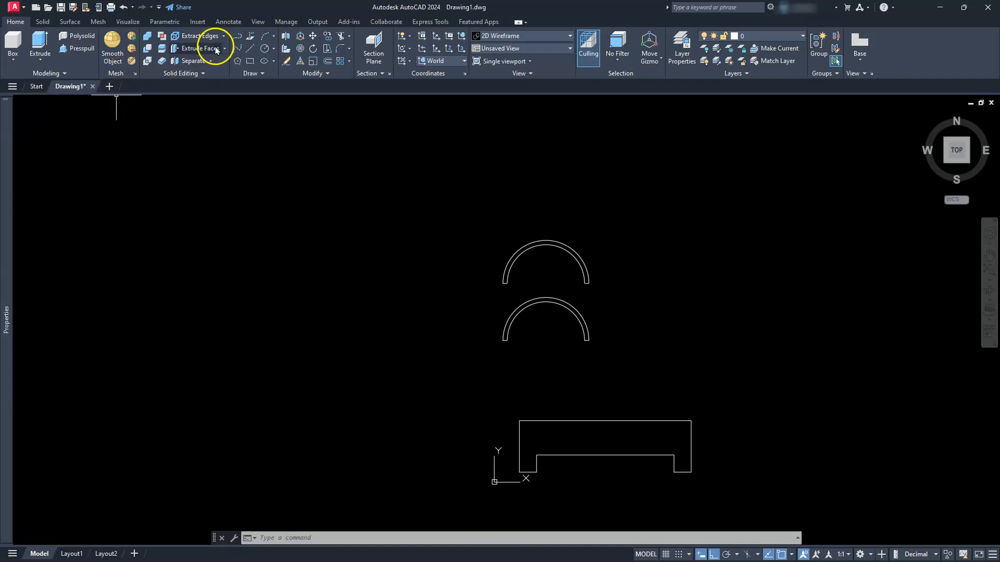
left_click(250, 61)
left_click(673, 336)
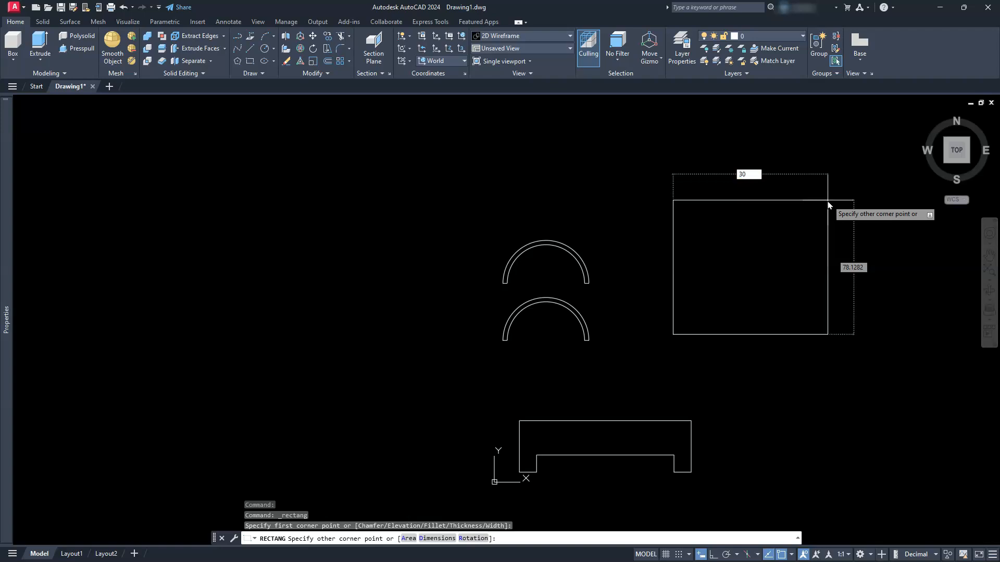
type("30")
key("Tab")
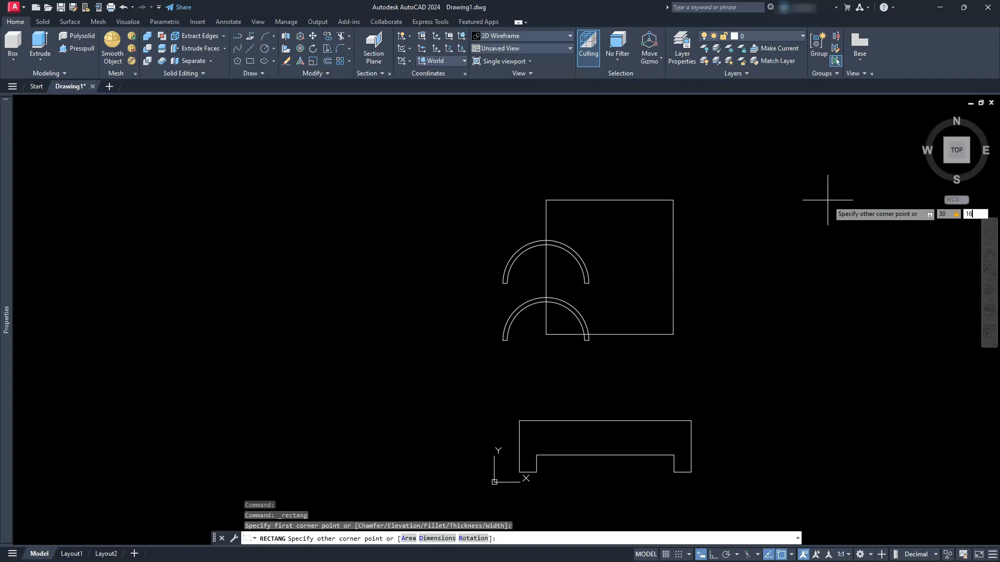
key("Return")
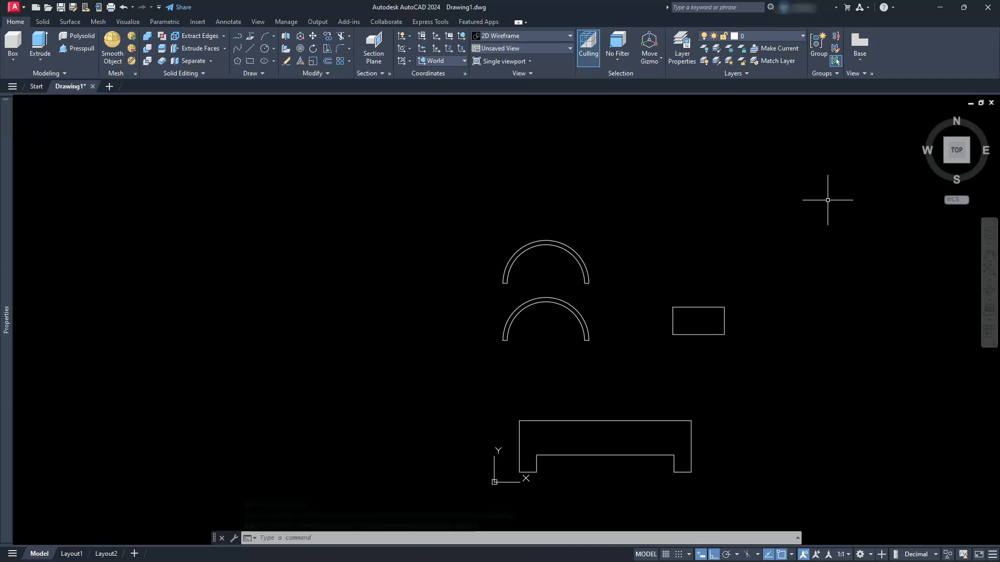
Switch to the SW Isometric view and set the visual style to Wireframe.
mouse_move(945, 157)
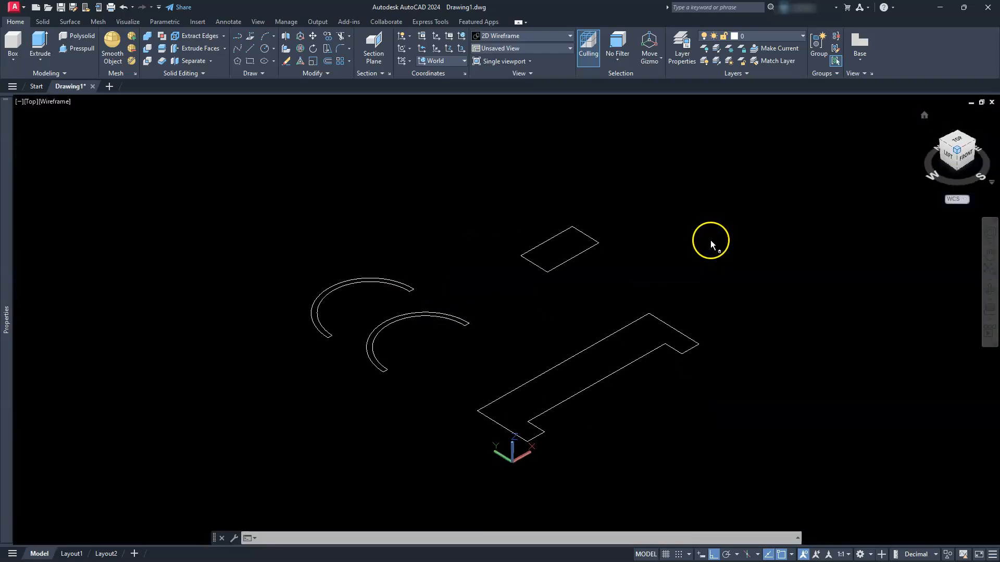
middle_click_drag(306, 367, 368, 352)
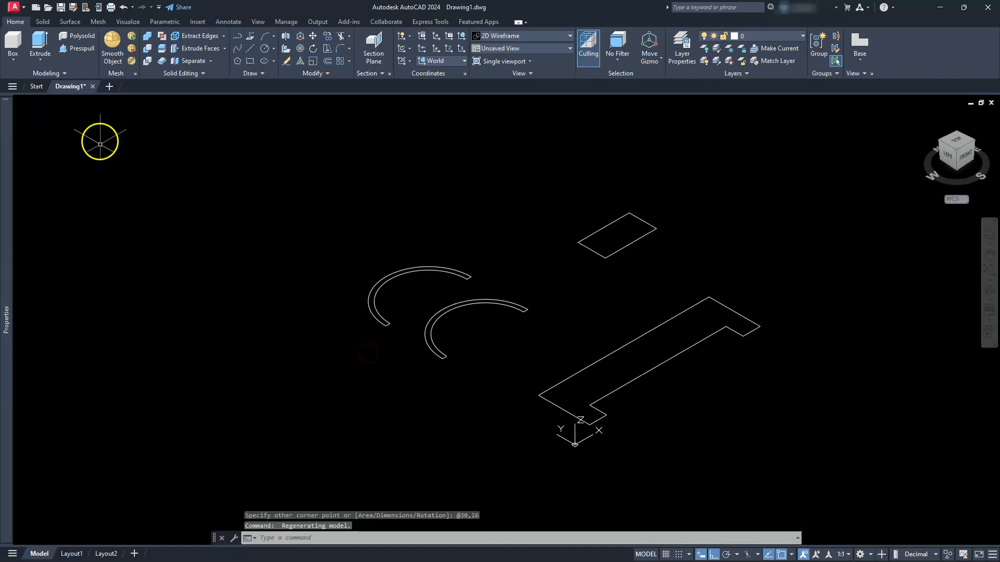
left_click(88, 104)
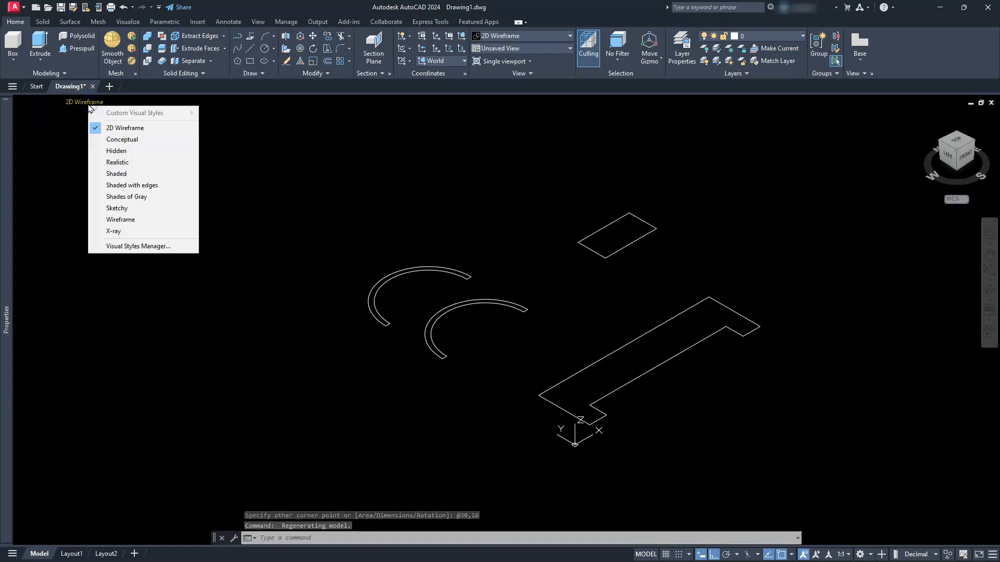
left_click(128, 219)
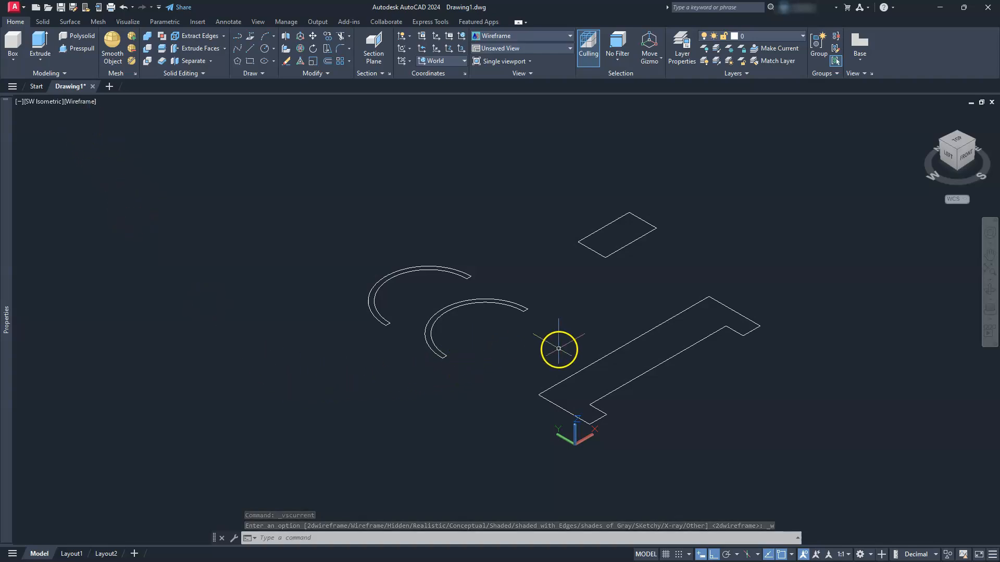
Extrude the notched base profile 60 units downward into a solid.
left_click(563, 379)
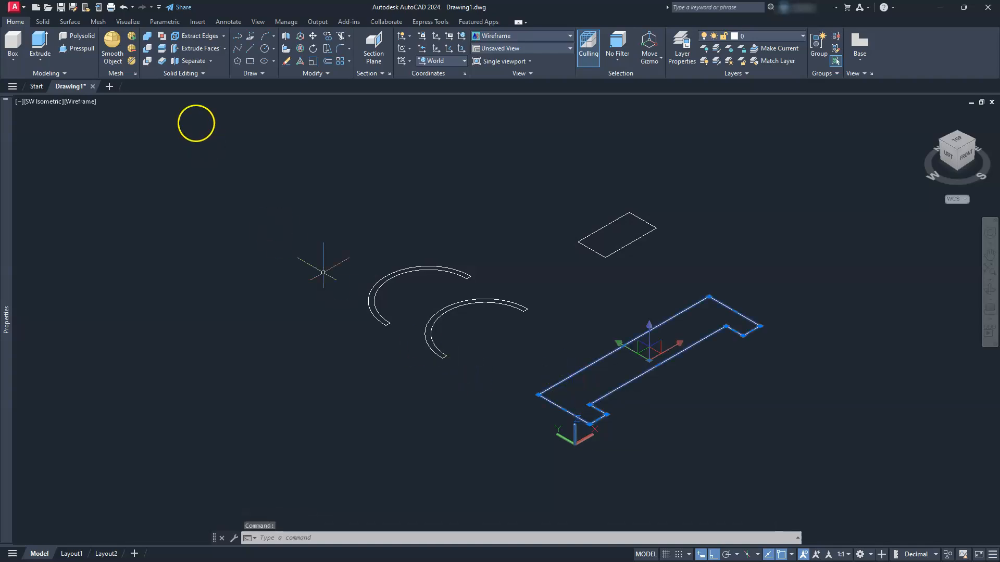
left_click(42, 40)
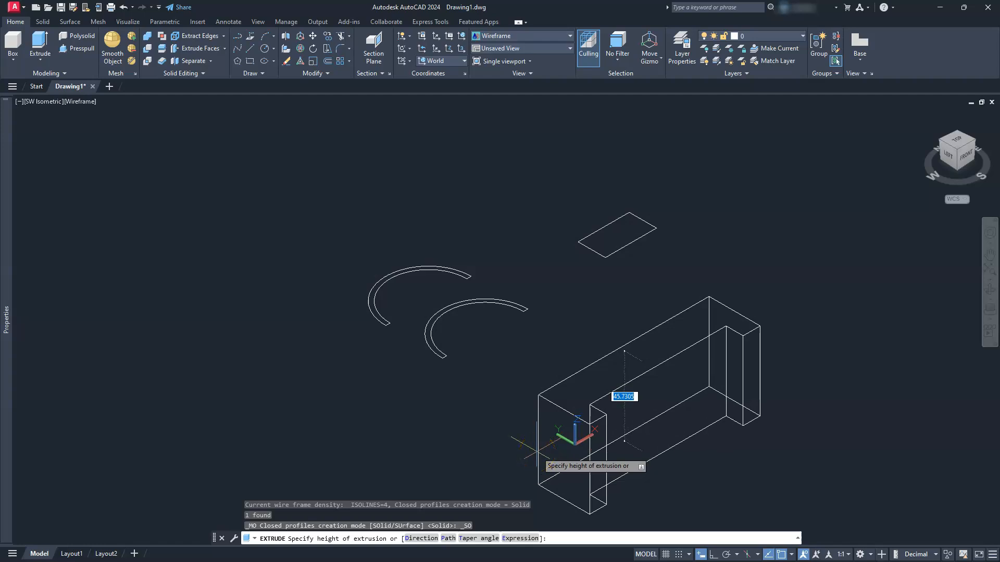
key("Return")
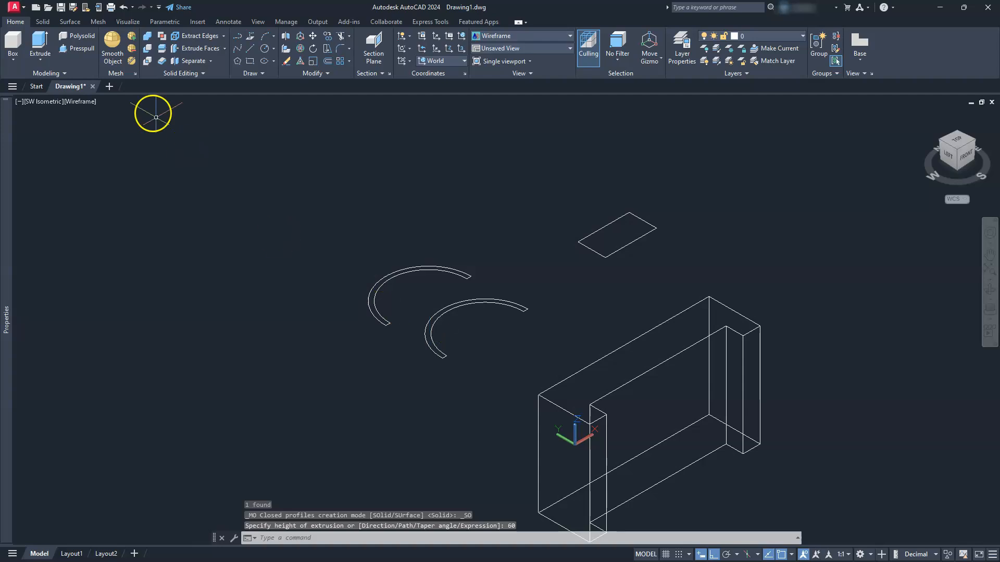
Extrude both half-ring profiles together 15 units downward into solids.
left_click(39, 42)
left_click(471, 320)
left_click(349, 256)
key("Return")
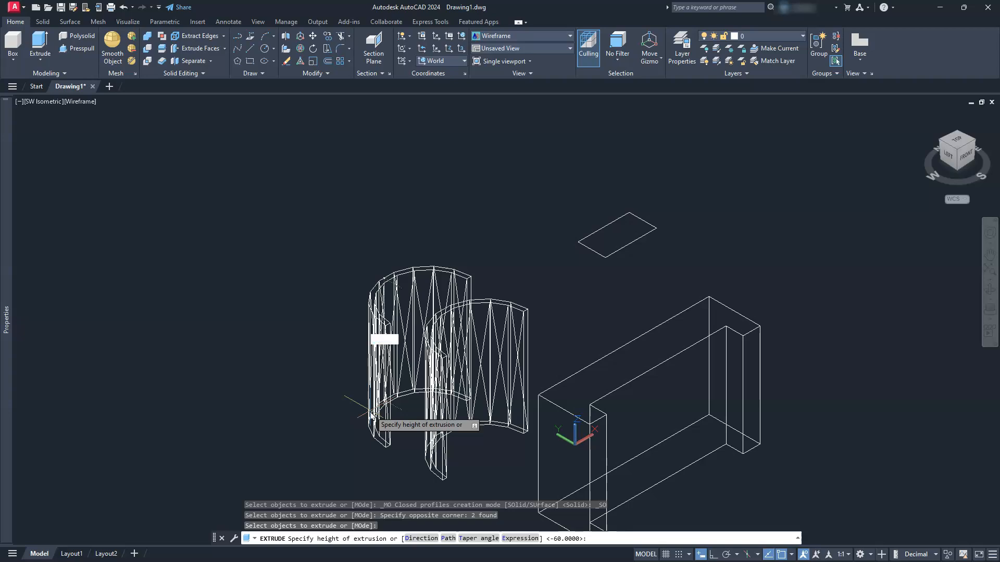
key("Return")
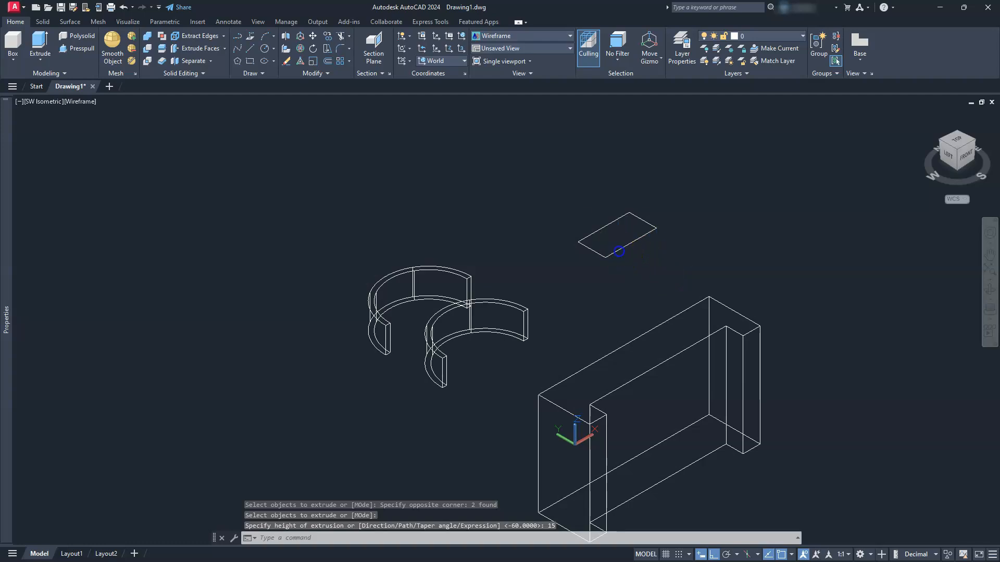
Extrude the 30 by 16 rectangle 100 units downward into a solid bar.
left_click(619, 250)
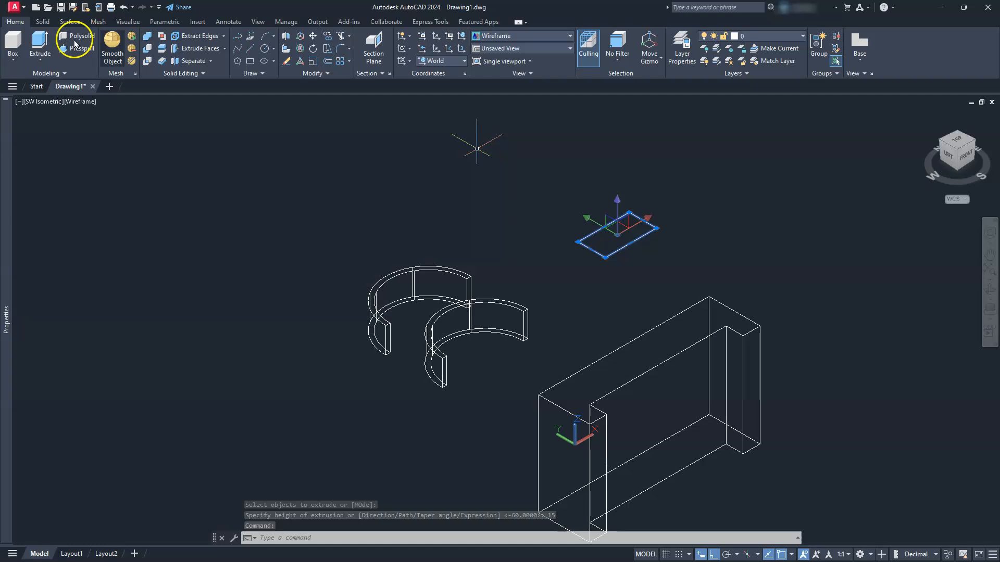
left_click(37, 44)
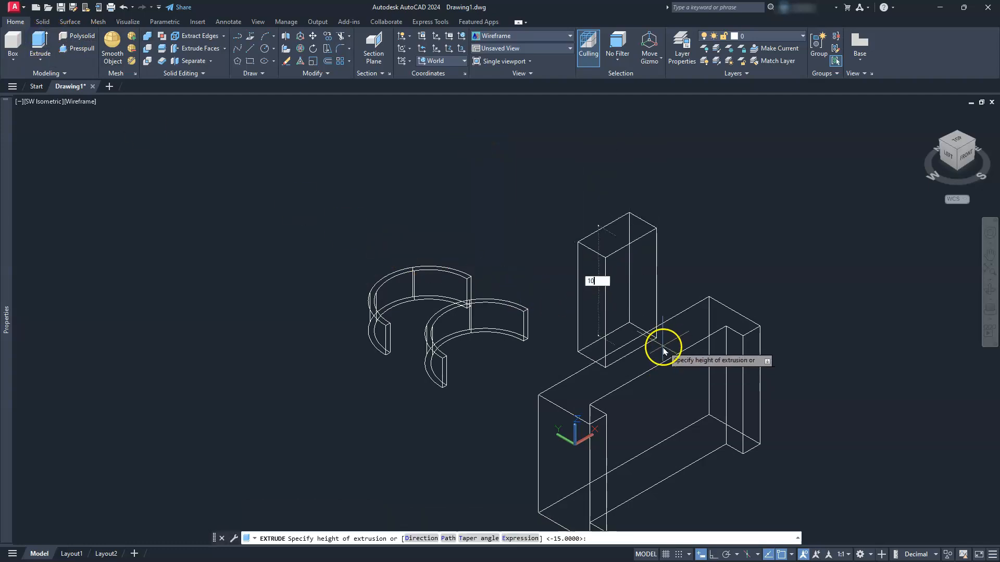
type("100")
key("Return")
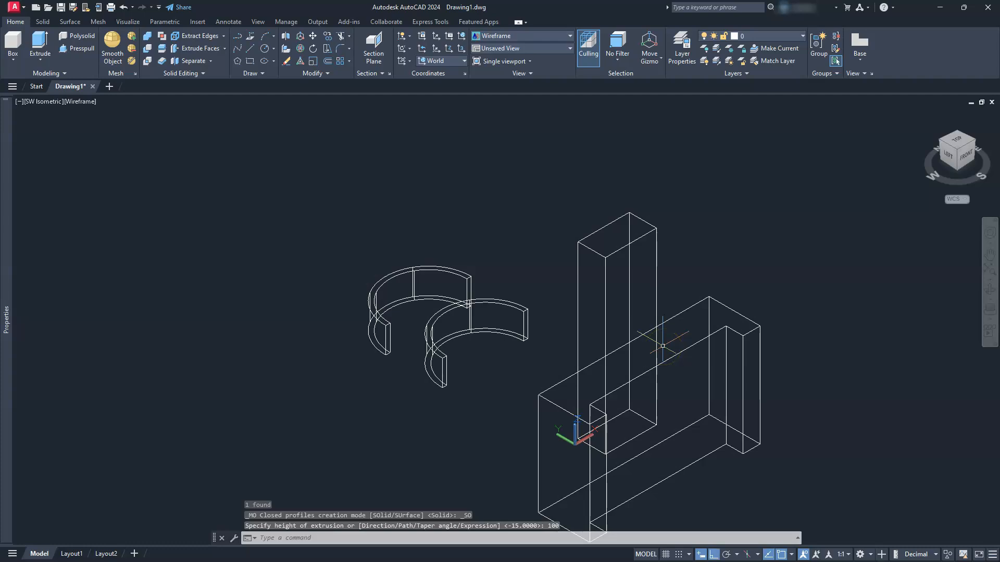
With the Rotate Gizmo, turn the notched base solid 90° about the X axis so it rests on its two feet.
scroll(509, 354, "up", 1)
scroll(508, 368, "down", 4)
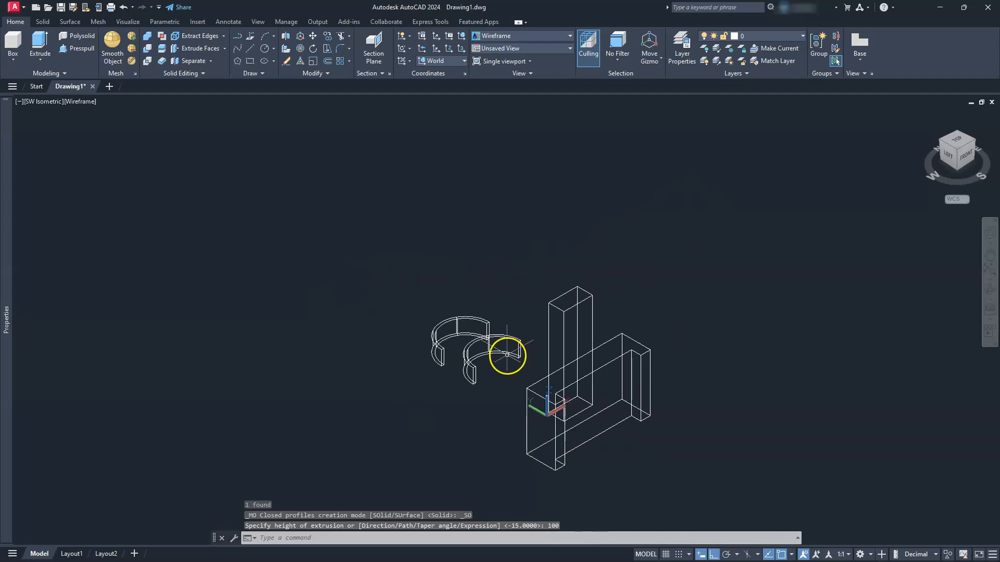
middle_click_drag(520, 364, 555, 301)
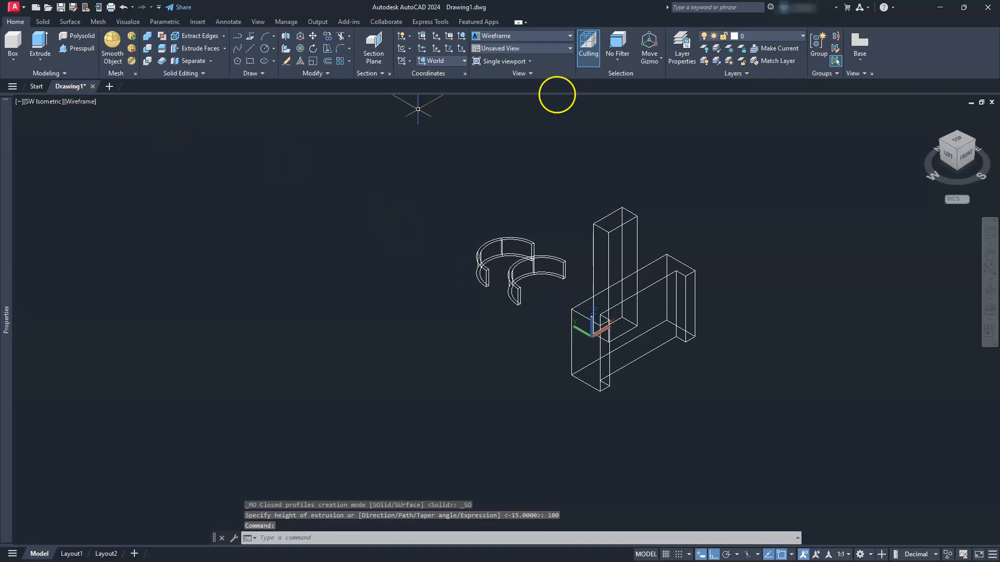
left_click(649, 50)
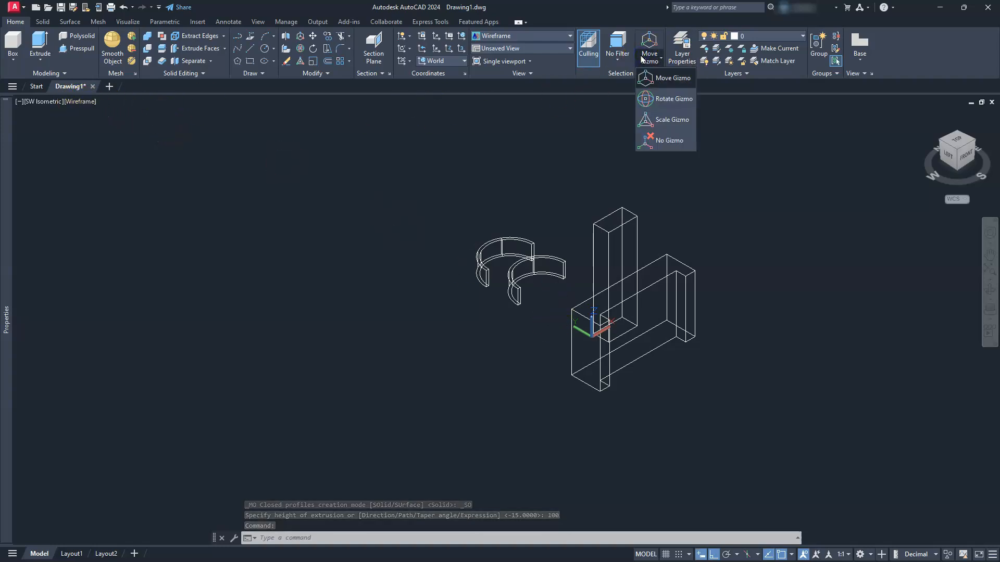
left_click(658, 99)
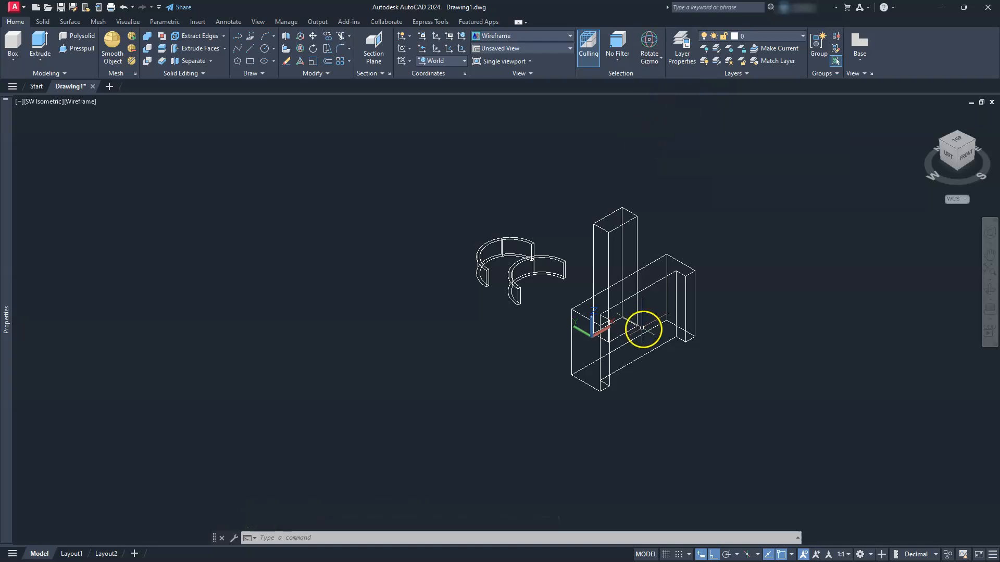
left_click(667, 261)
left_click(670, 262)
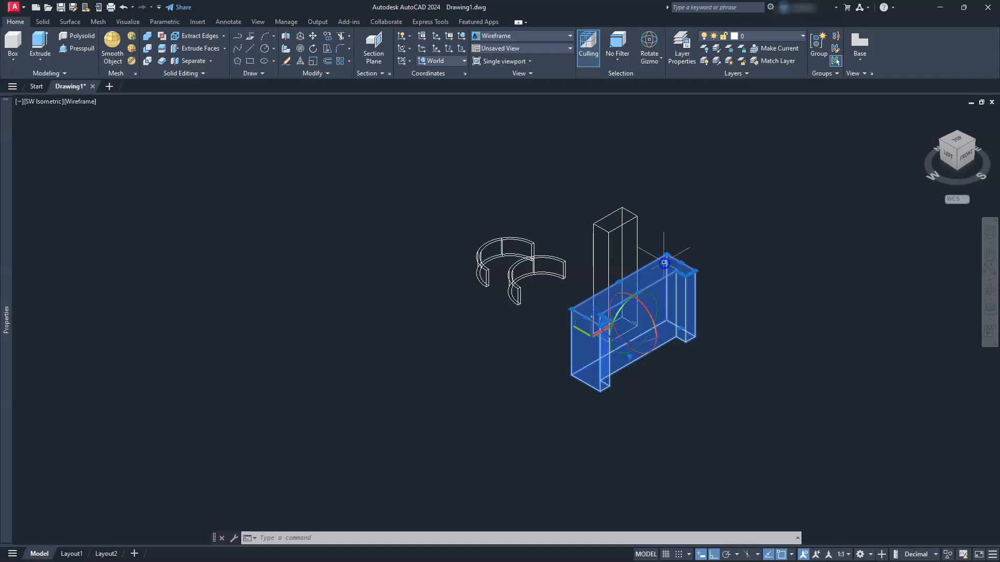
left_click(629, 291)
left_click(627, 144)
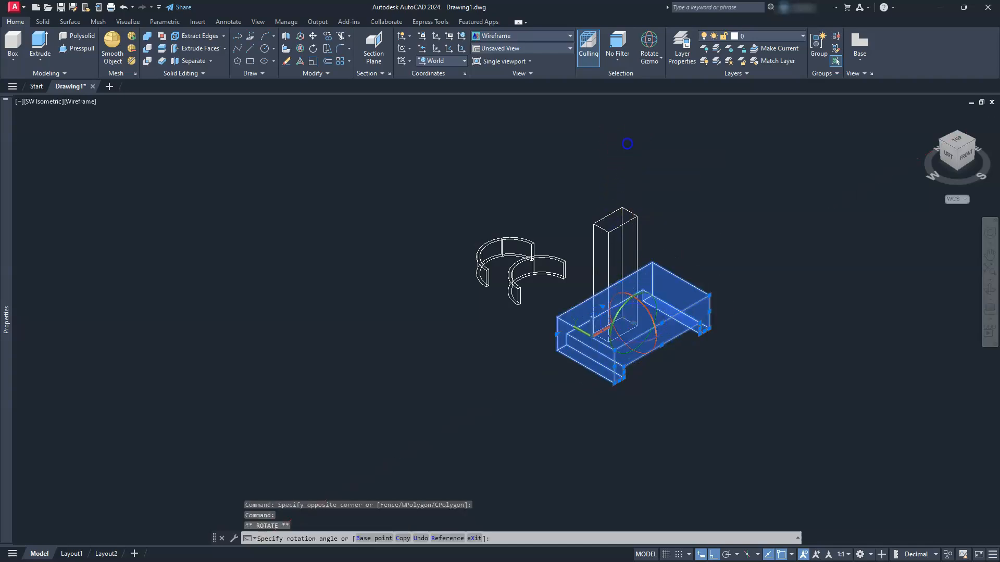
key("Escape")
key("Escape")
key("Escape")
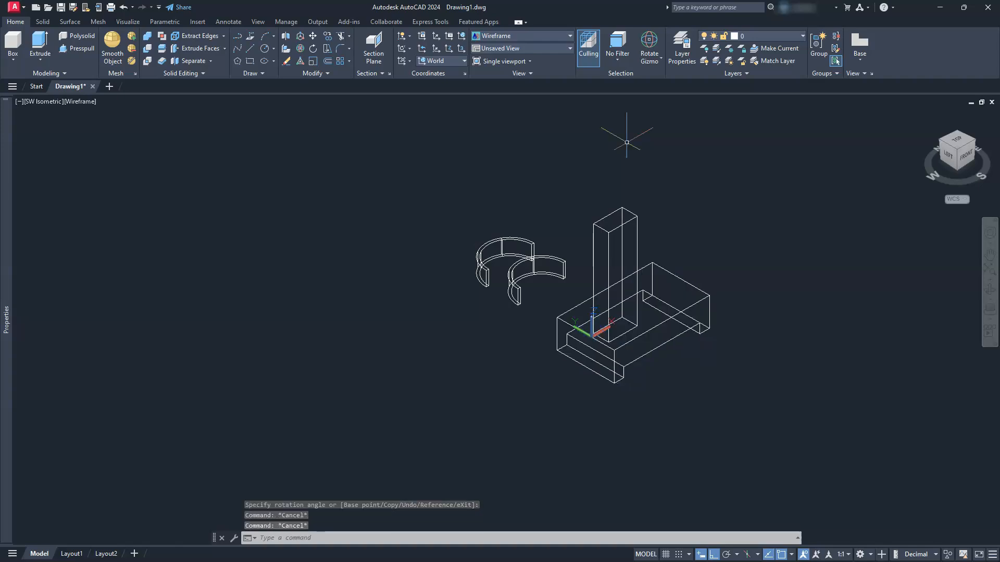
Rotate the upright rectangular bar 90° about the X axis so it lies flat along the Y direction.
left_click(959, 154)
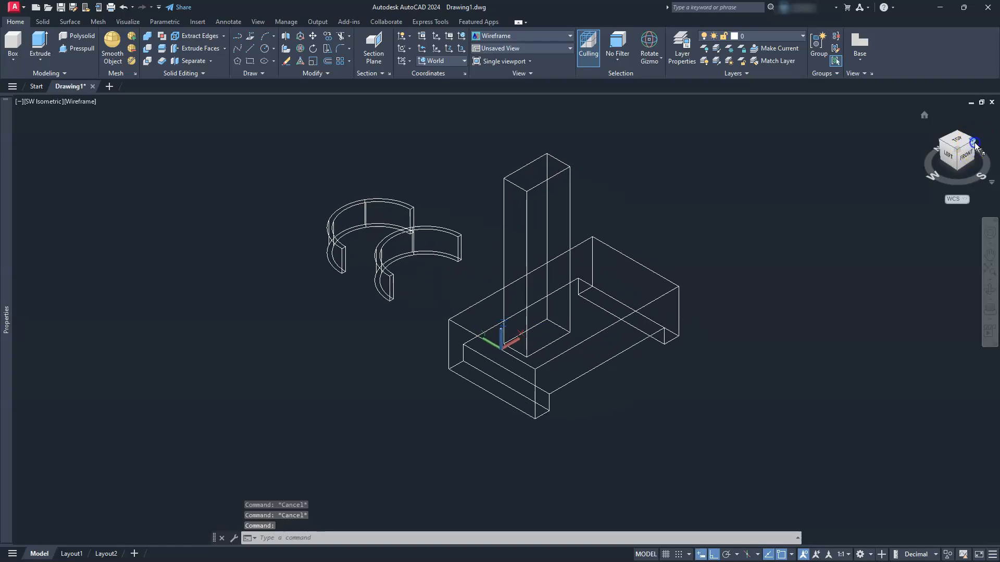
left_click(974, 144)
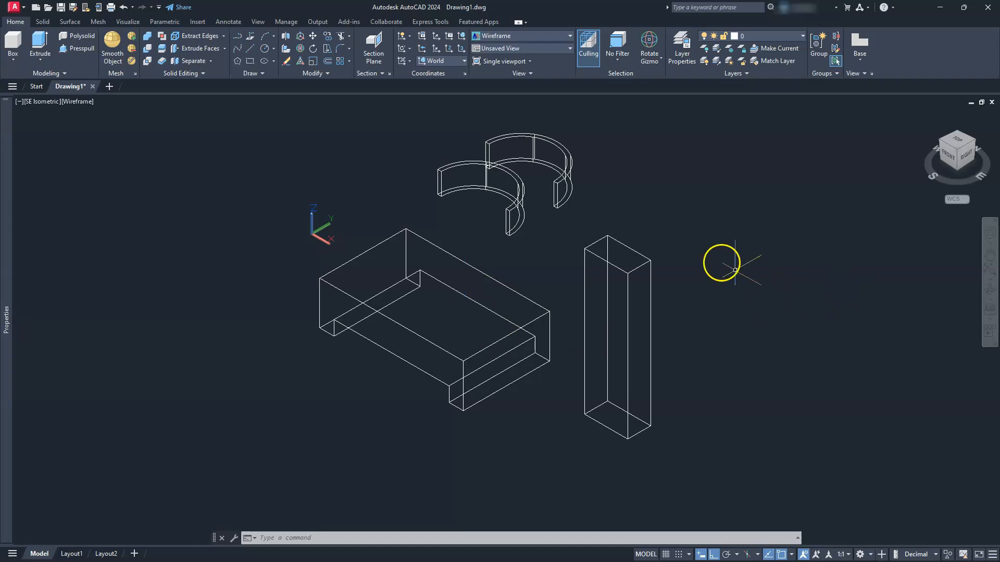
left_click(618, 294)
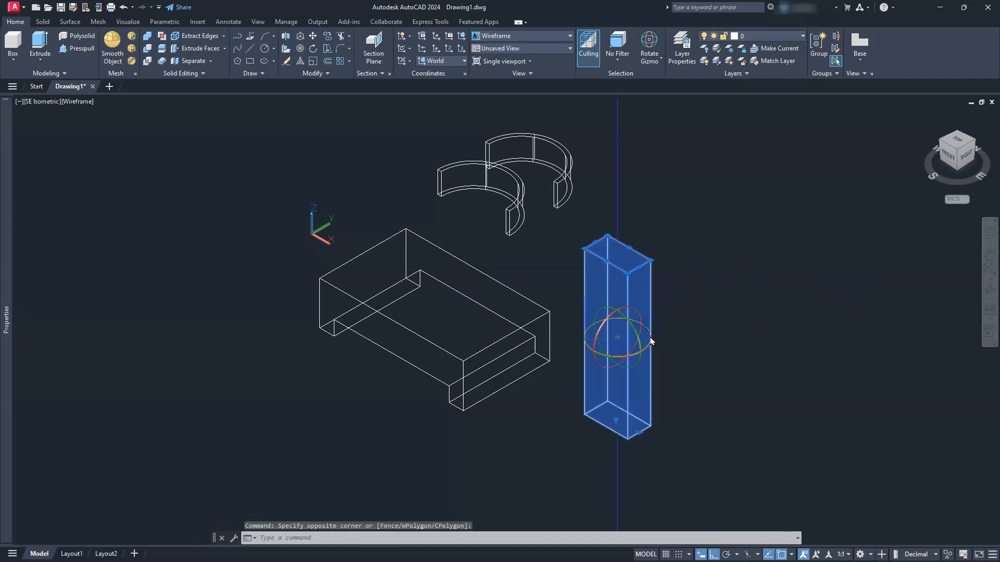
left_click(636, 338)
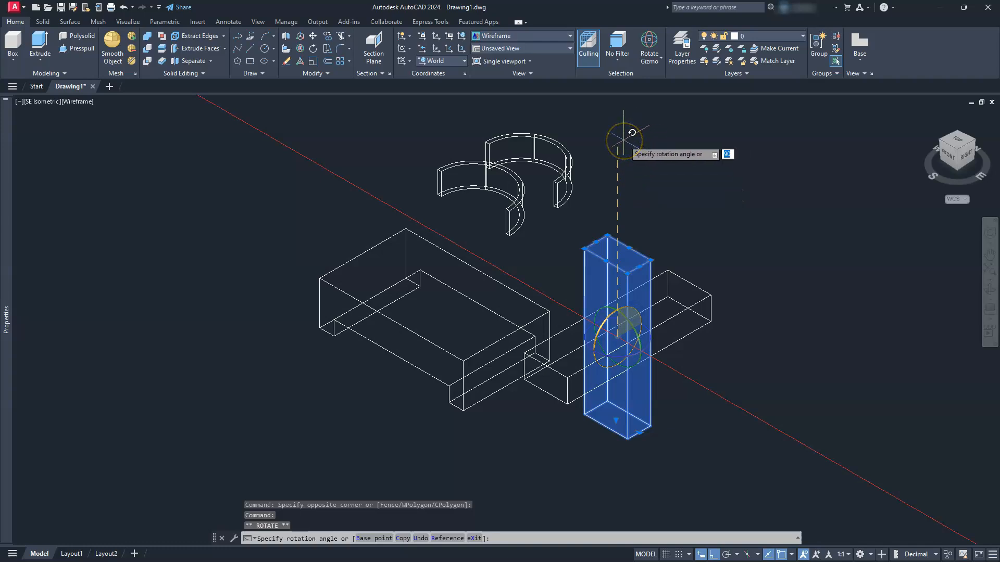
key("Return")
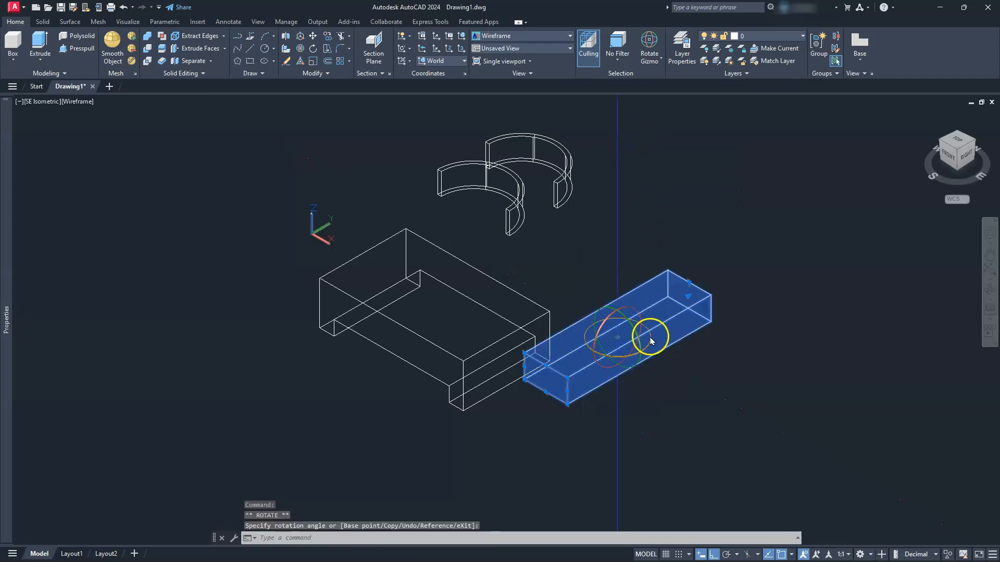
Rotate the flat rectangular bar 90° about the Z axis so its length runs along the X direction.
left_click(645, 343)
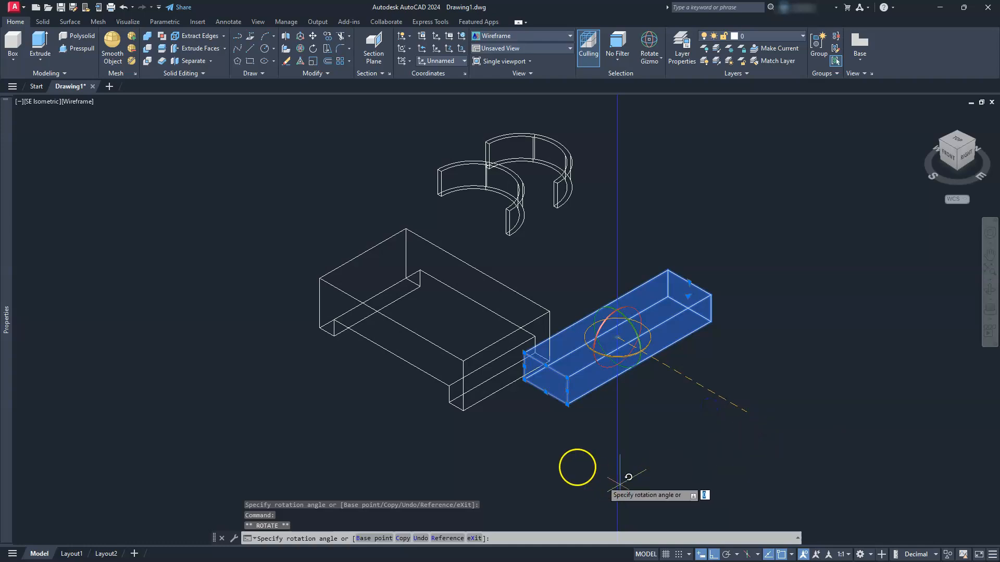
left_click(524, 455)
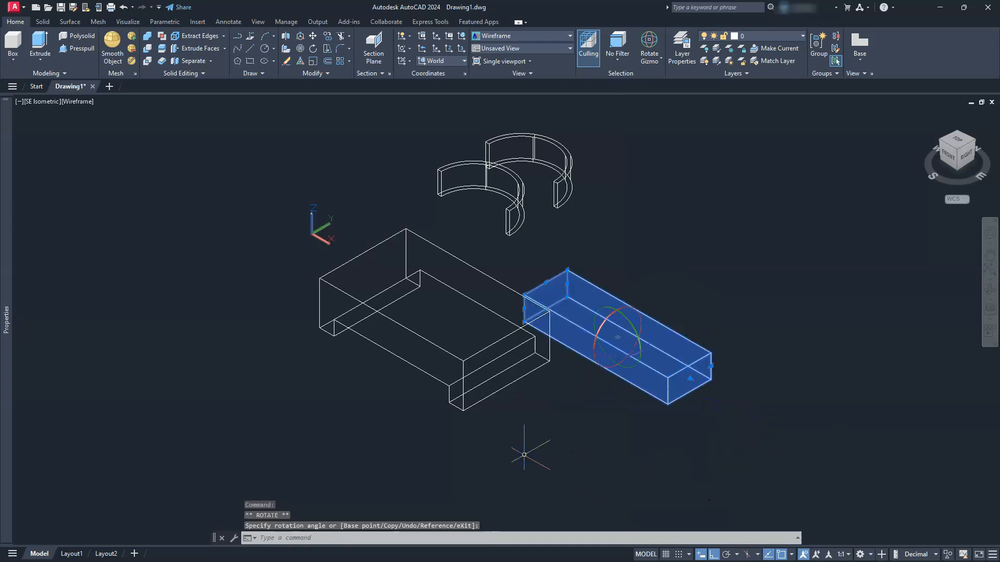
key("Escape")
key("Escape")
key("Escape")
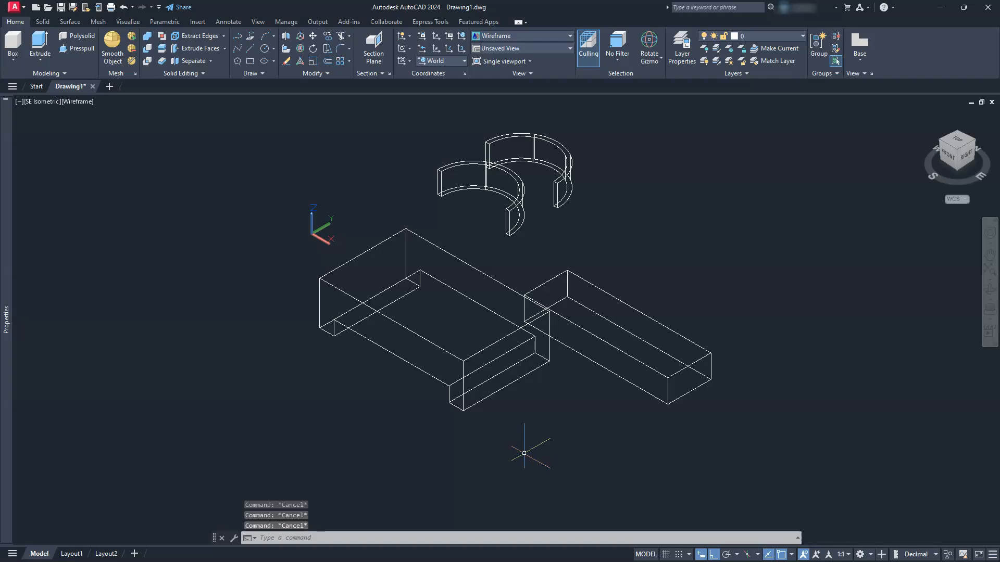
Move the rectangular bar onto the notched base, placing its bottom end-edge midpoint on the midpoint of the base's top end edge.
left_click(630, 384)
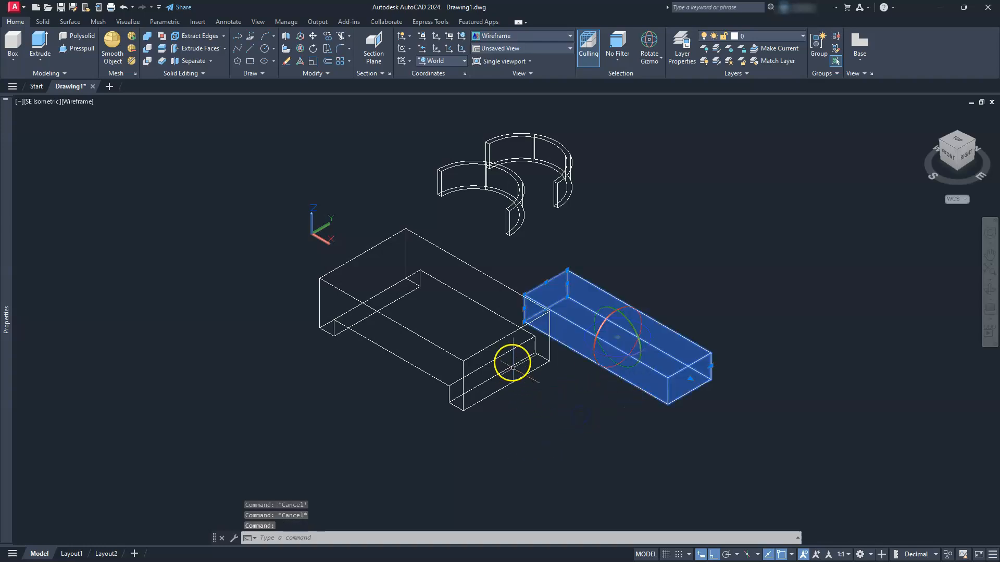
type("m")
key("Return")
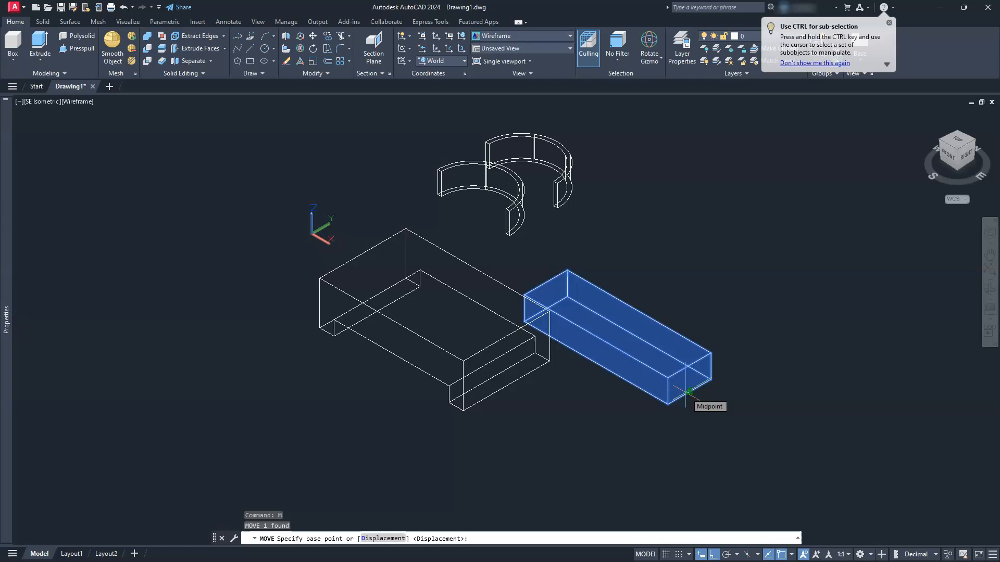
left_click(687, 392)
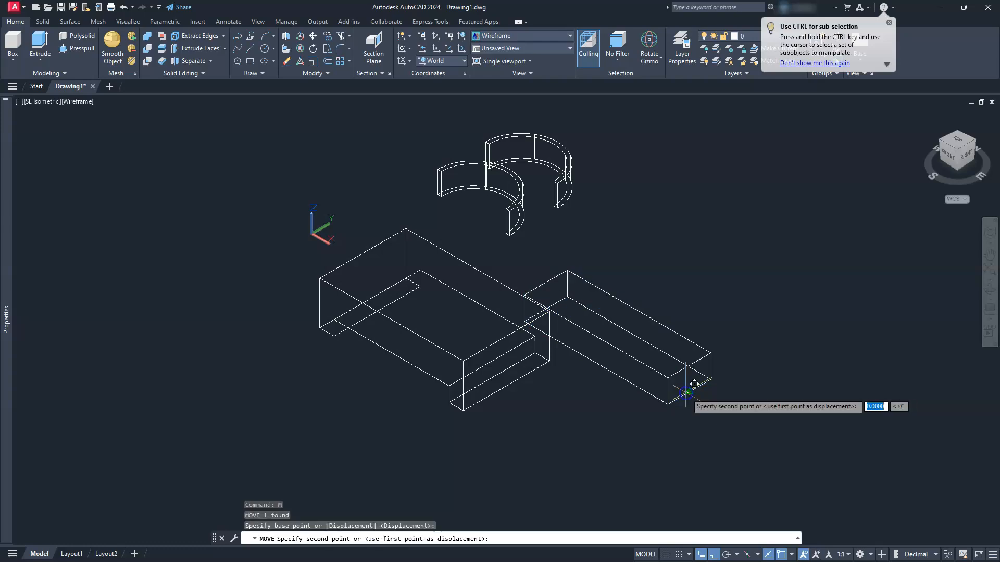
left_click(501, 330)
With the Move Gizmo, lower the rectangular bar 15 units along the Z axis into the base.
scroll(438, 396, "up", 2)
scroll(439, 395, "up", 2)
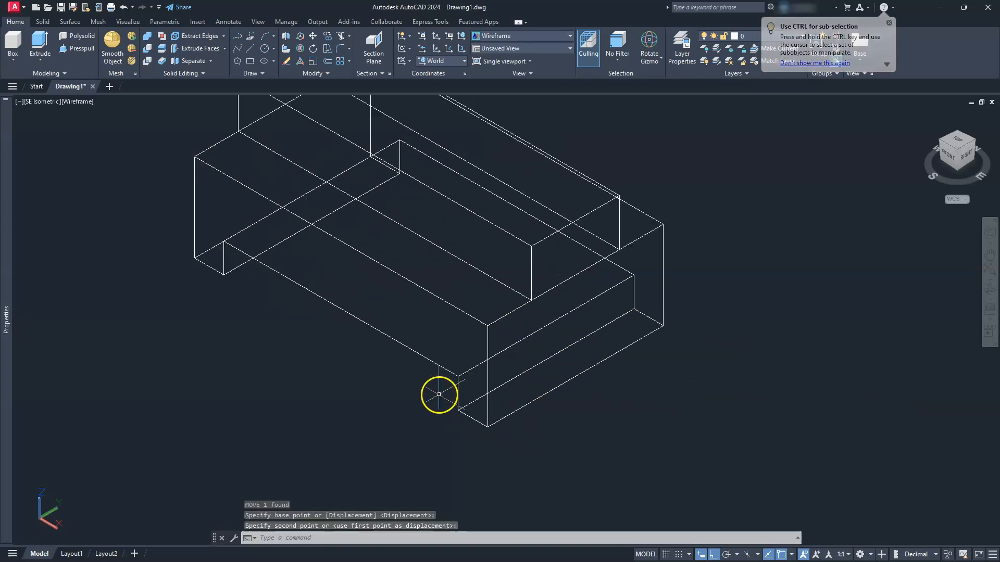
left_click(651, 58)
left_click(653, 79)
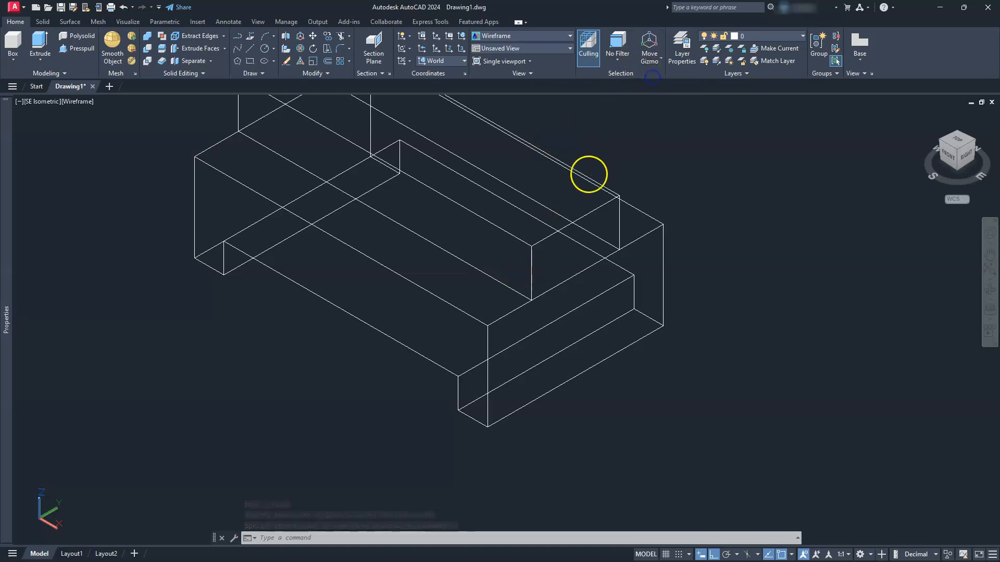
left_click(552, 234)
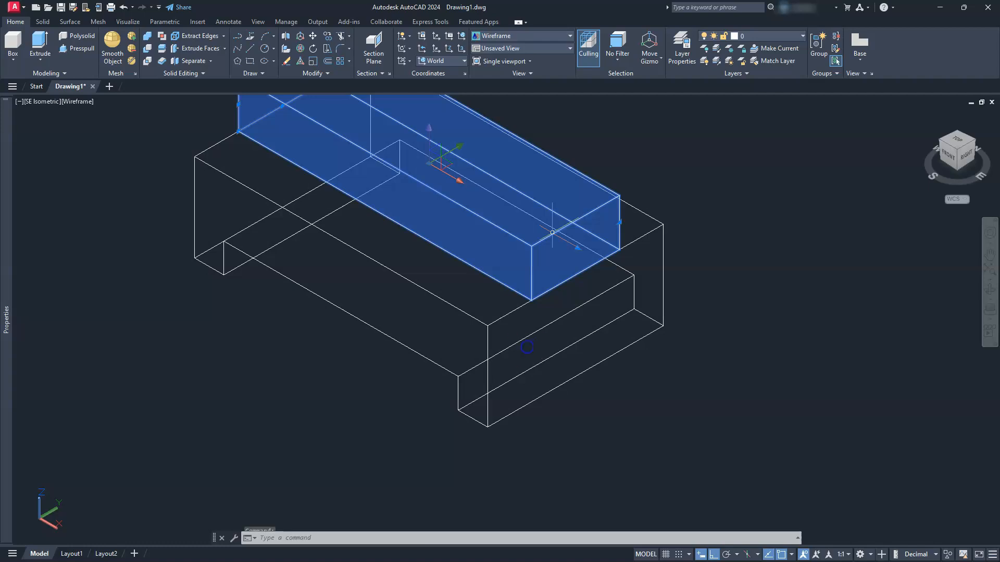
left_click(429, 136)
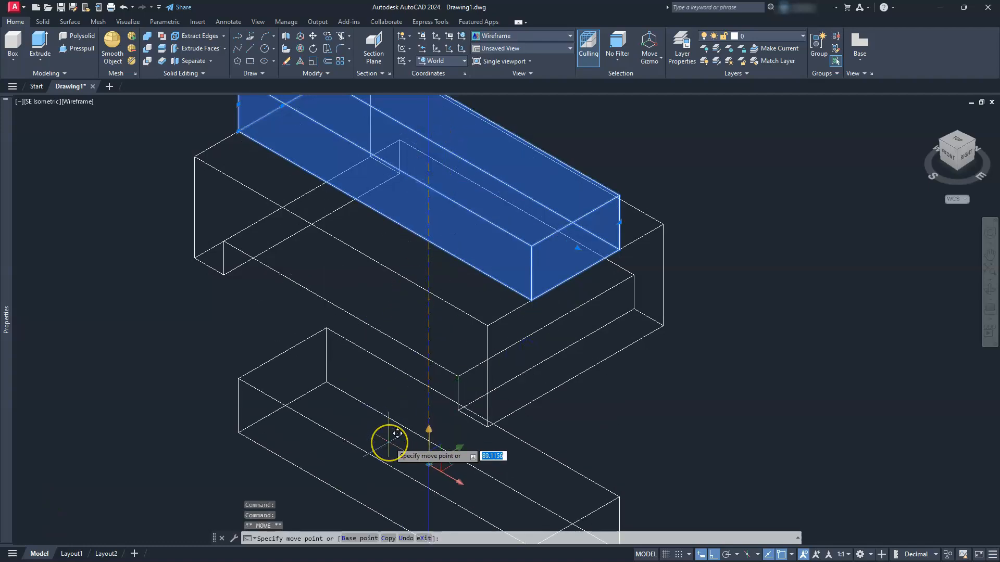
type("15")
key("Return")
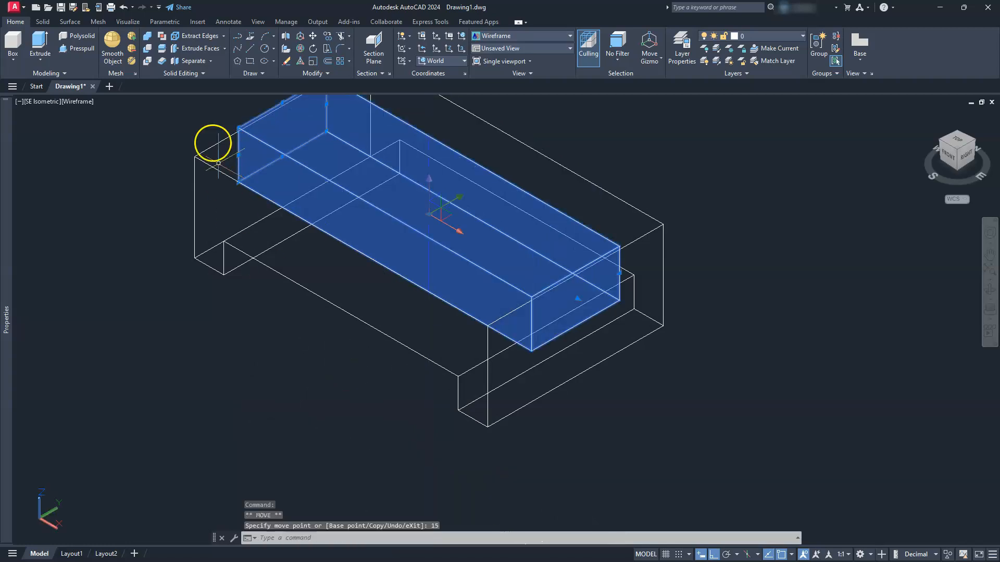
Subtract the rectangular bar from the notched base to cut a lengthwise channel through its top.
left_click(148, 51)
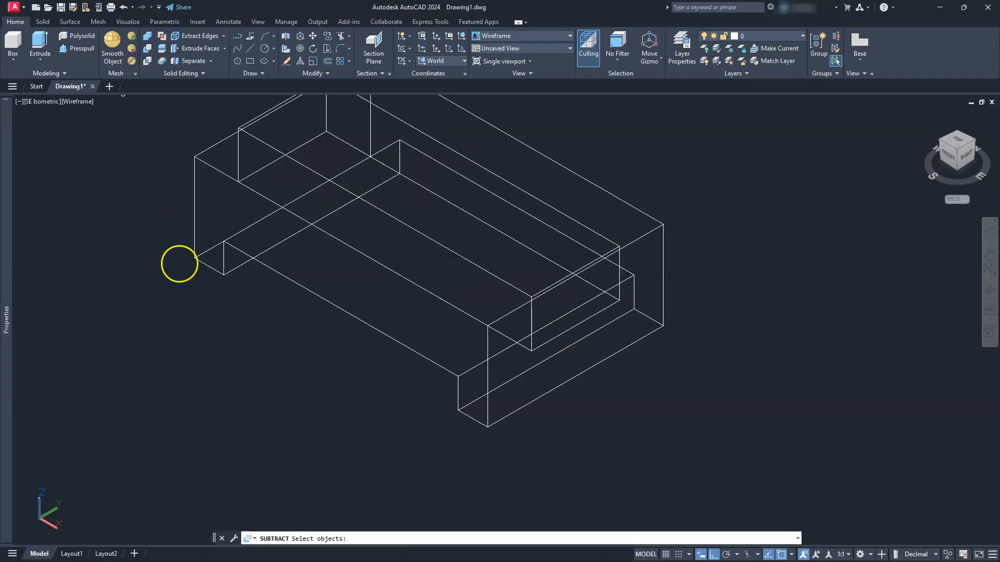
left_click(198, 256)
left_click(95, 241)
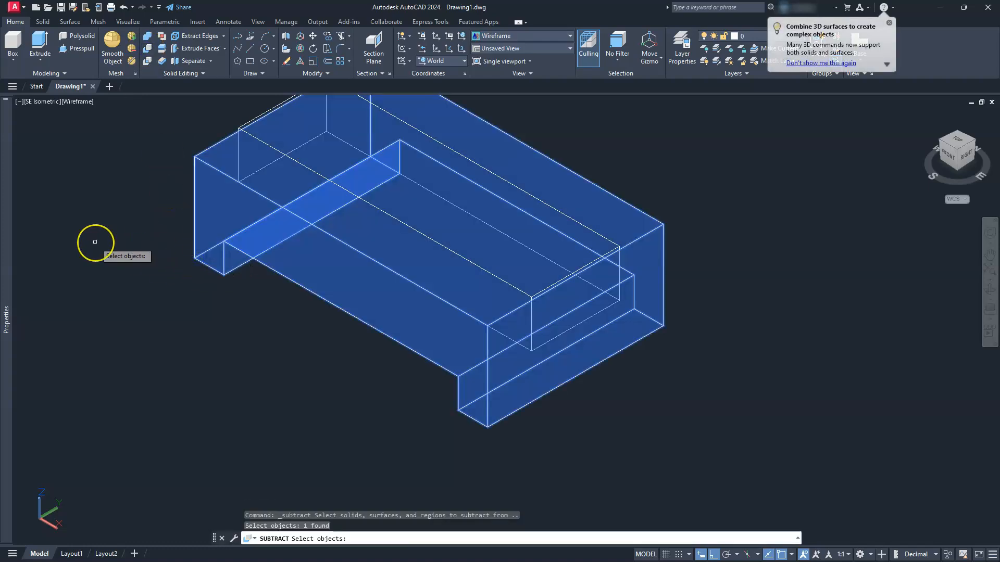
left_click(250, 122)
right_click(139, 136)
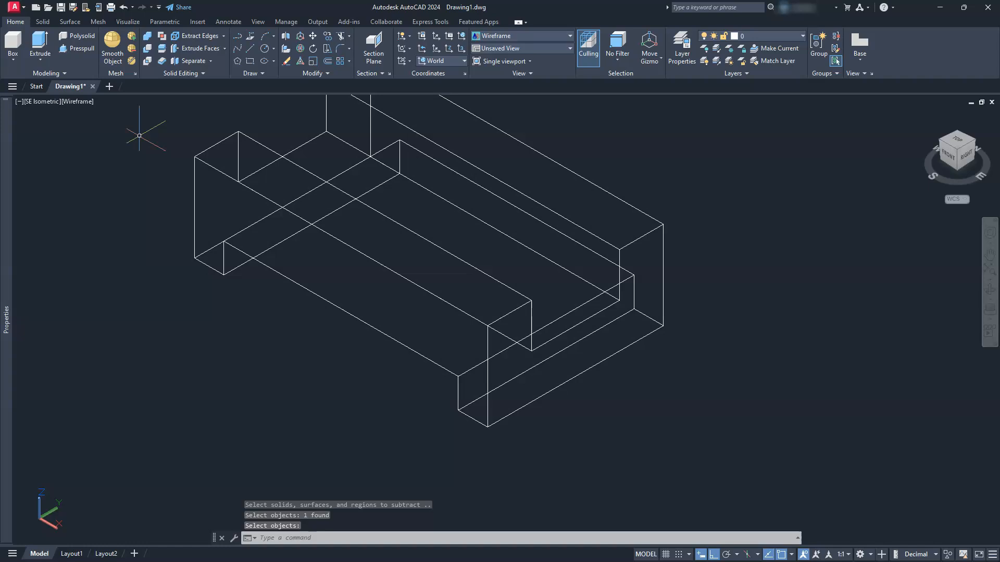
With the Rotate Gizmo, turn both half-ring solids 90° about the X axis so they stand upright as arches.
scroll(598, 279, "down", 5)
middle_click_drag(562, 250, 603, 300)
left_click(645, 203)
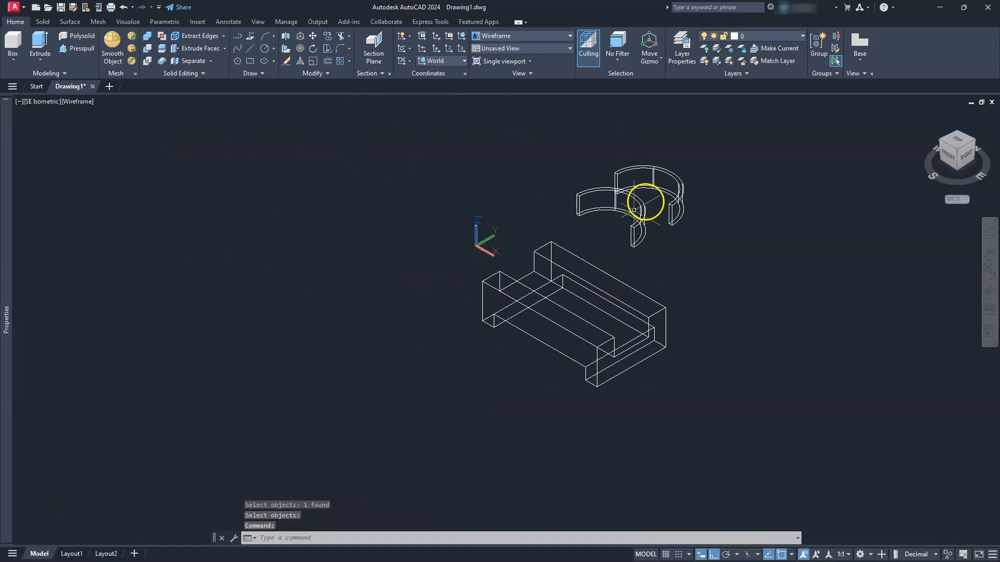
left_click(680, 183)
left_click(674, 170)
left_click(645, 54)
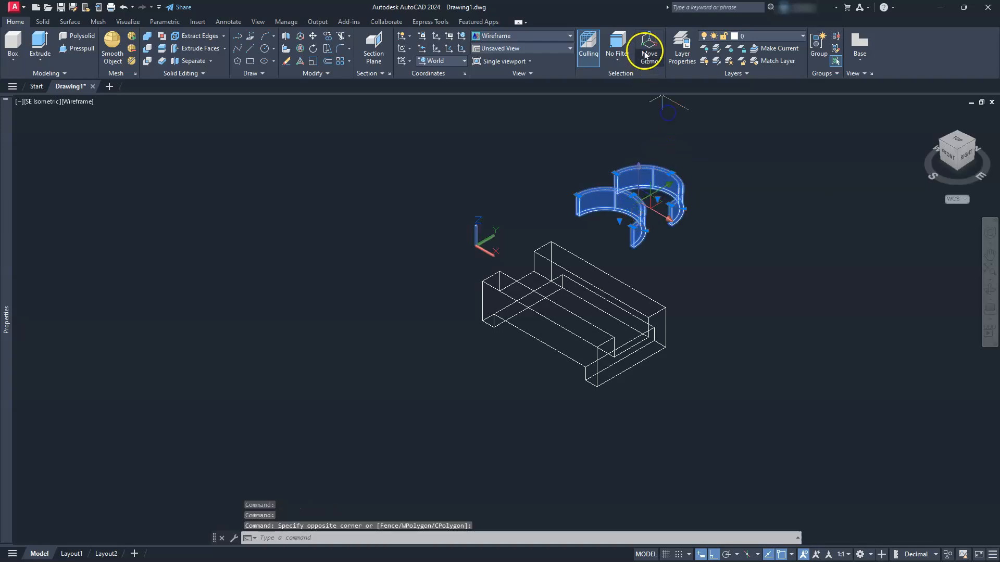
left_click(651, 101)
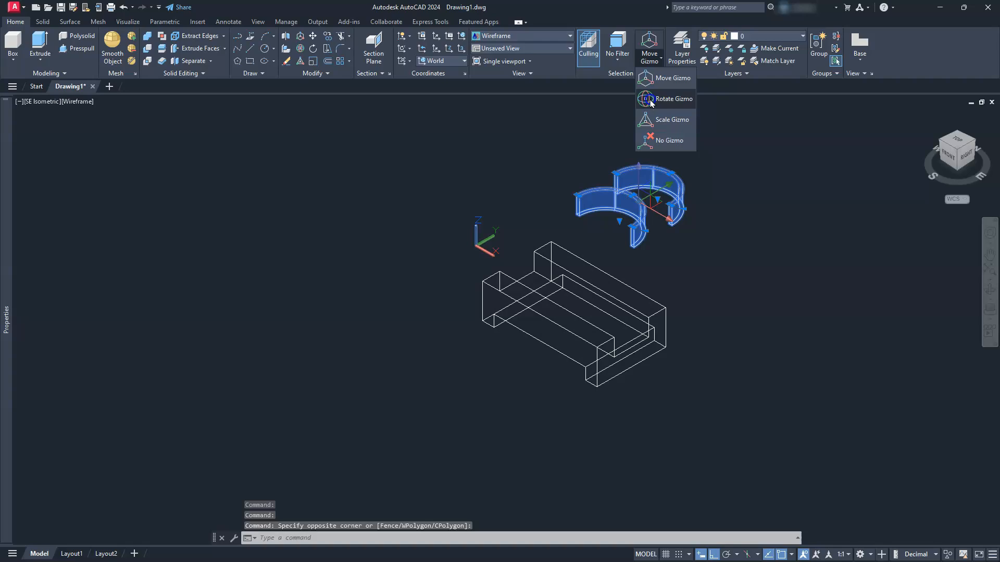
left_click(650, 101)
left_click_drag(644, 176, 634, 114)
Move both arches together, placing the front arch's lower outer corner on the front side wall's outer top corner at the +X end.
scroll(630, 297, "up", 3)
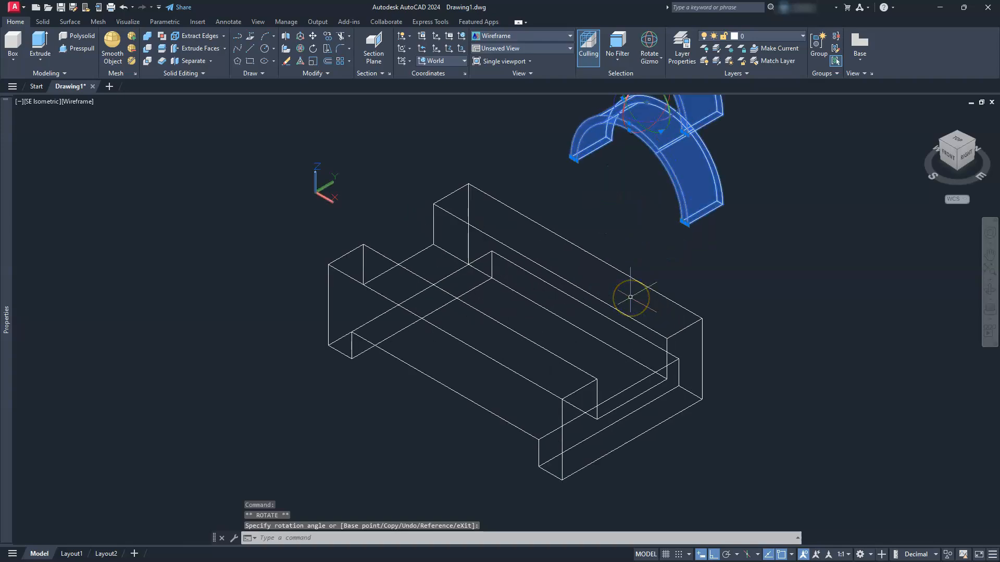
left_click(314, 36)
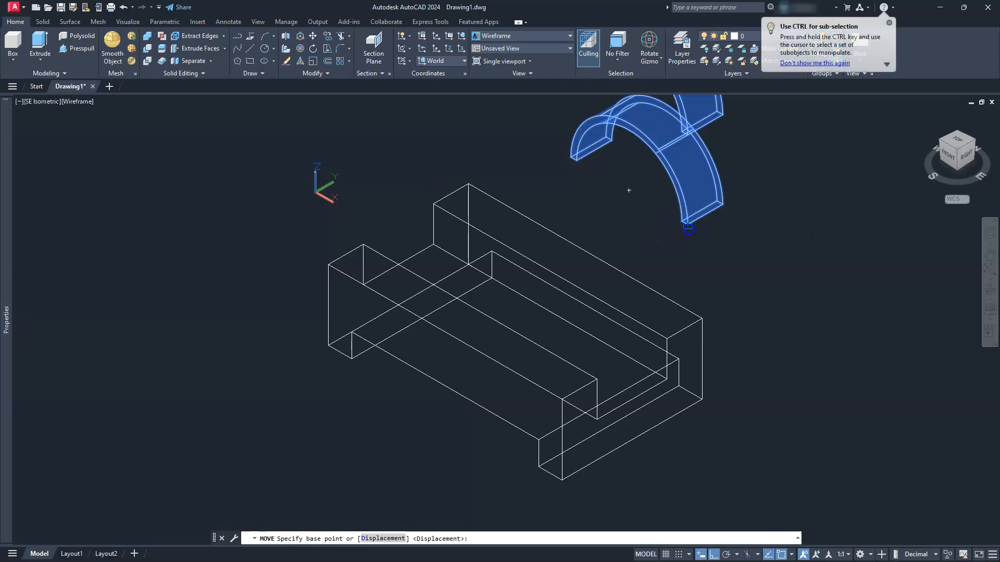
left_click(686, 225)
left_click(562, 398)
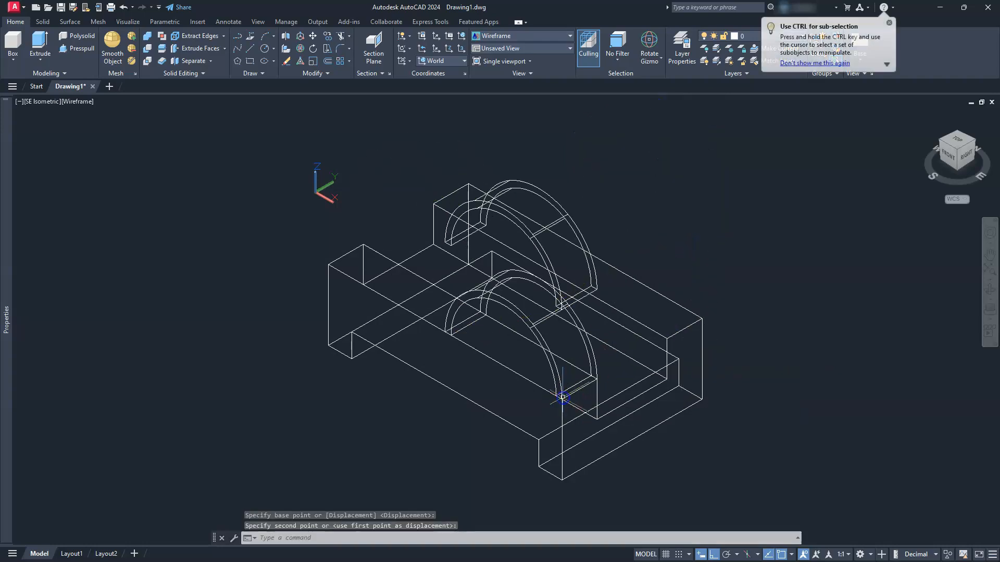
Move the rear arch onto the rear side wall, placing its lower outer corner on the wall's inner top corner at the opposite end.
scroll(427, 225, "up", 3)
middle_click_drag(427, 225, 467, 288)
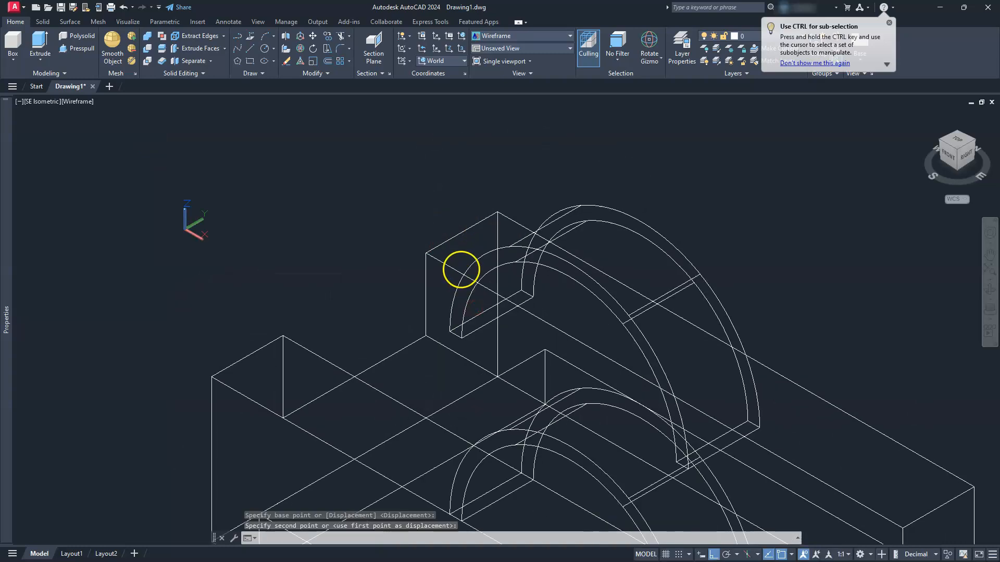
key("Escape")
key("Escape")
left_click(599, 207)
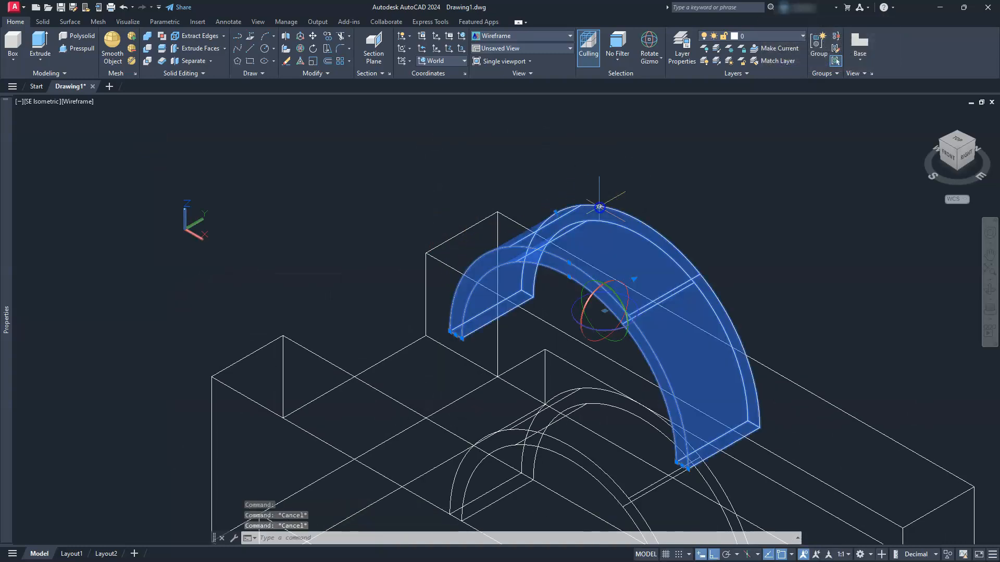
left_click(311, 36)
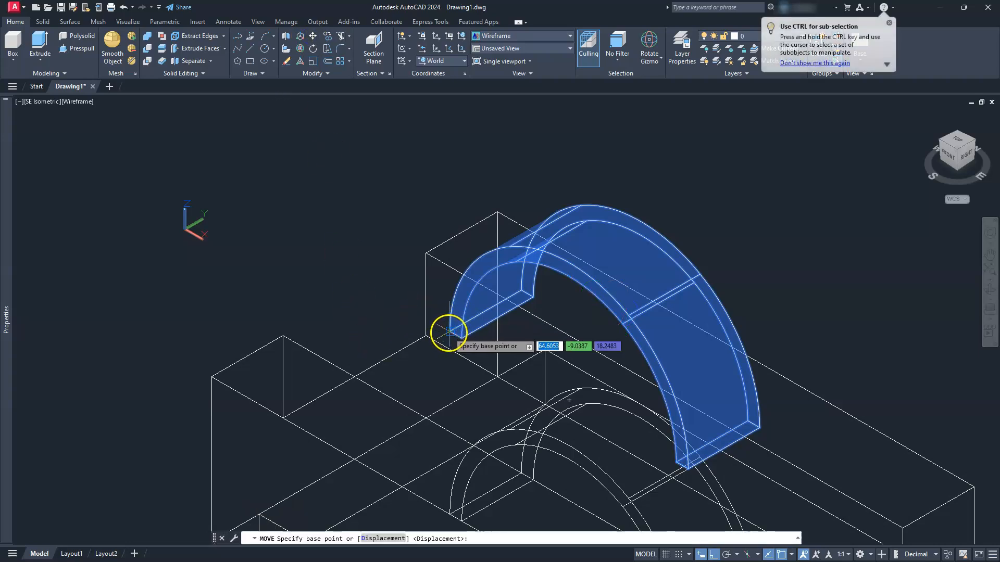
left_click(448, 331)
left_click(426, 259)
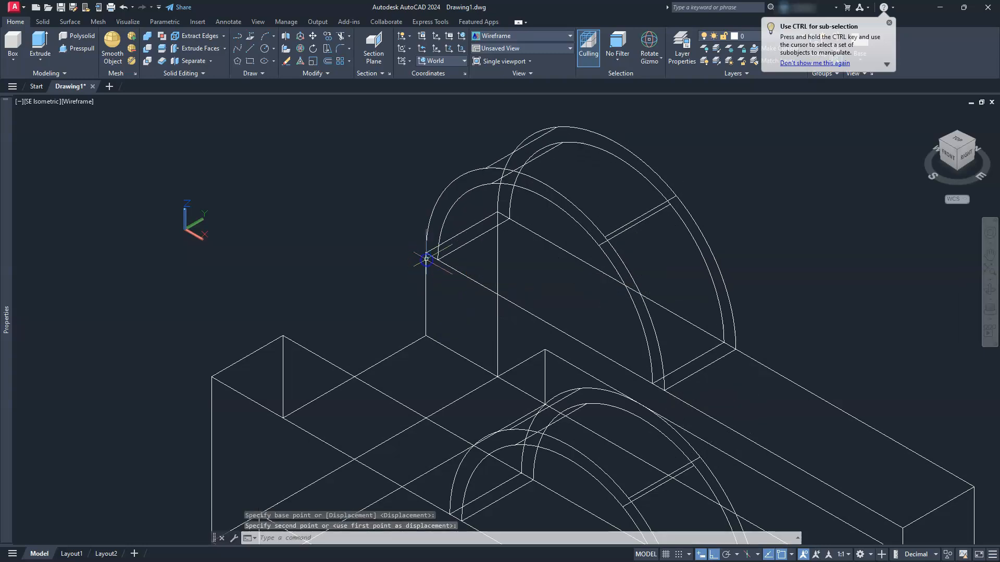
Union the channelled base and both arches into a single solid.
scroll(426, 259, "down", 4)
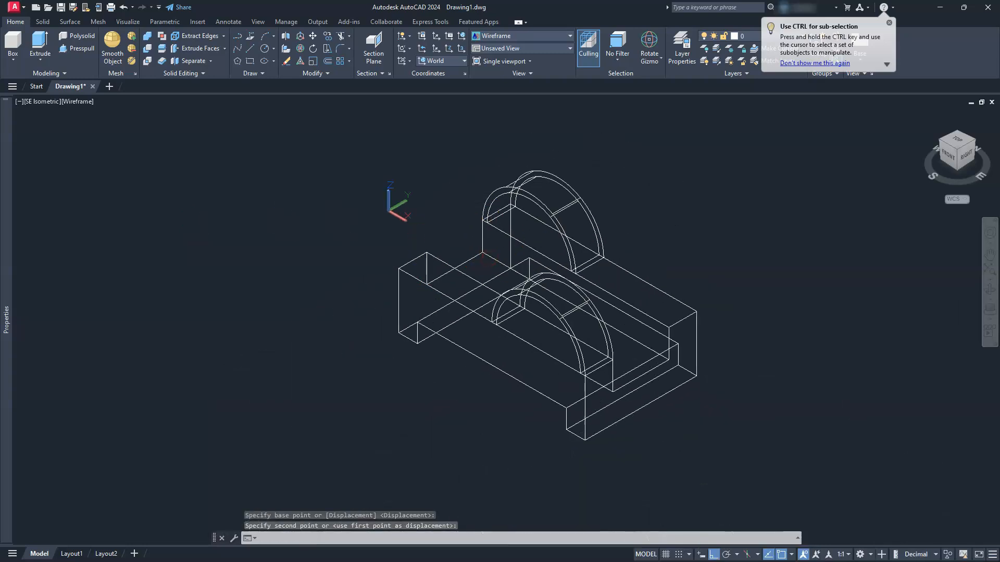
key("Escape")
left_click(693, 190)
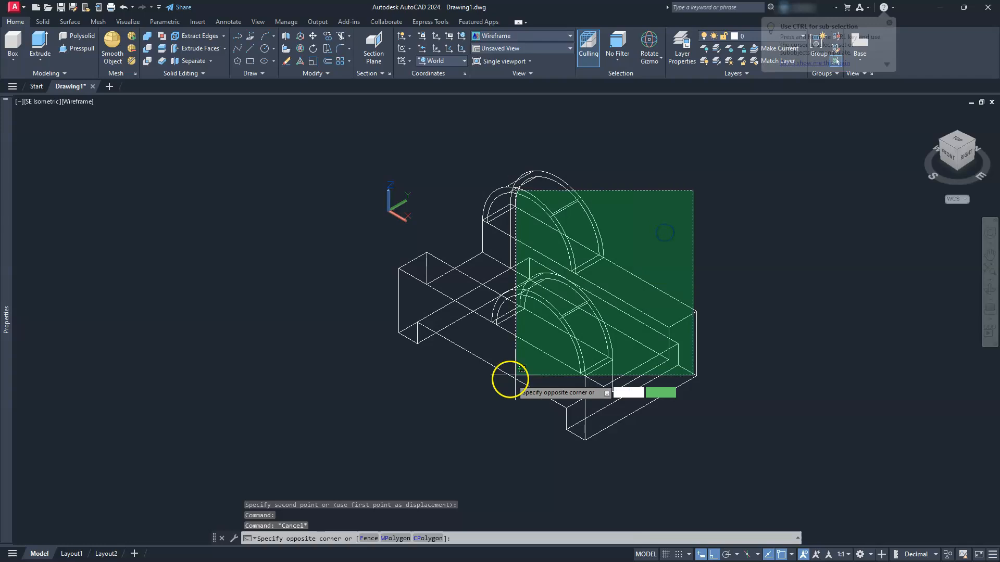
left_click(699, 211)
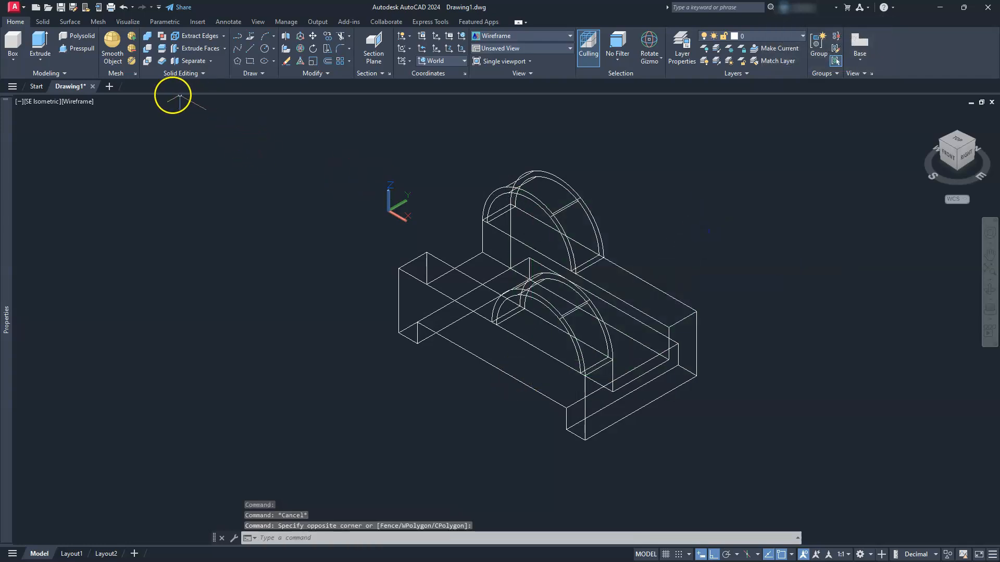
left_click(147, 36)
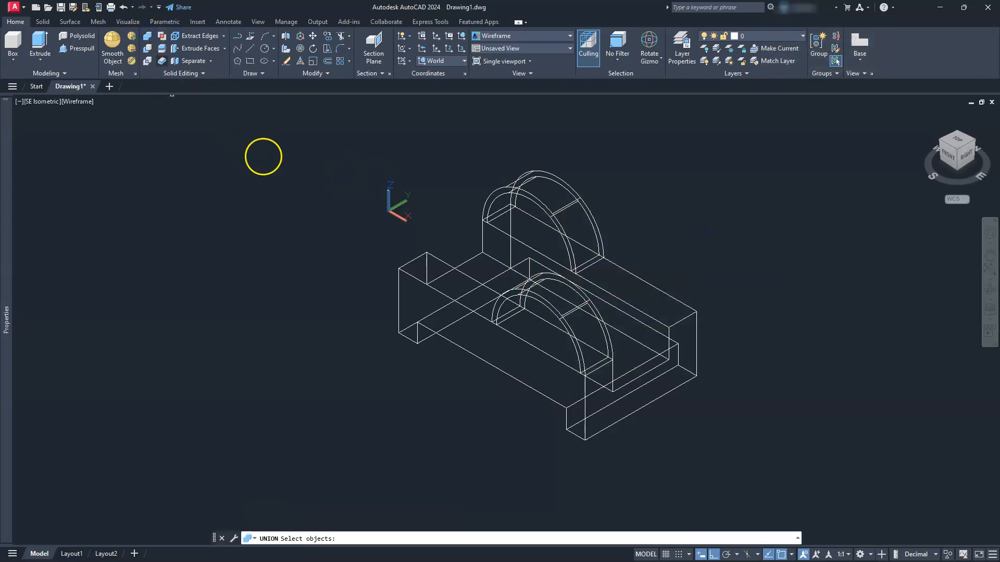
left_click(659, 191)
left_click(507, 417)
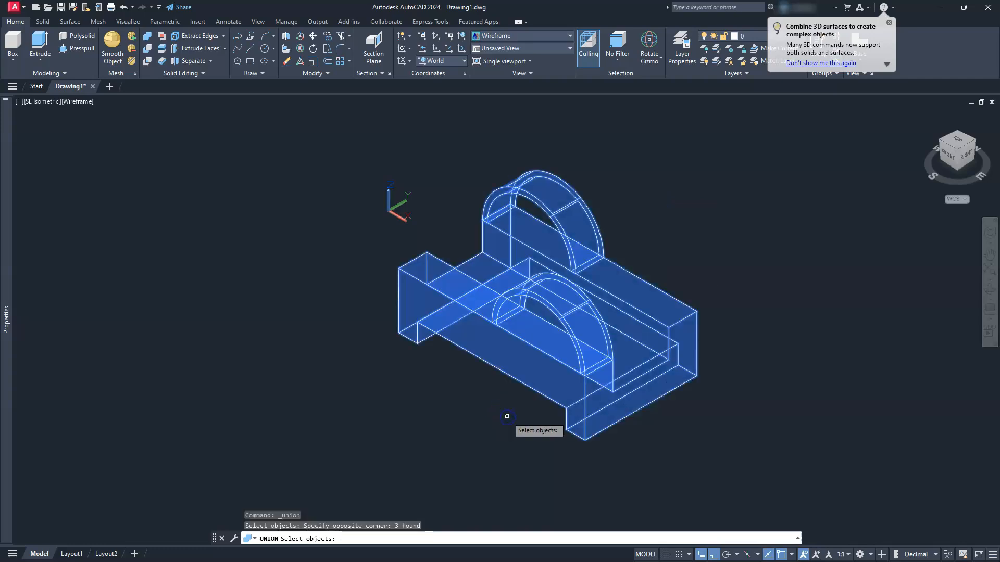
key("Return")
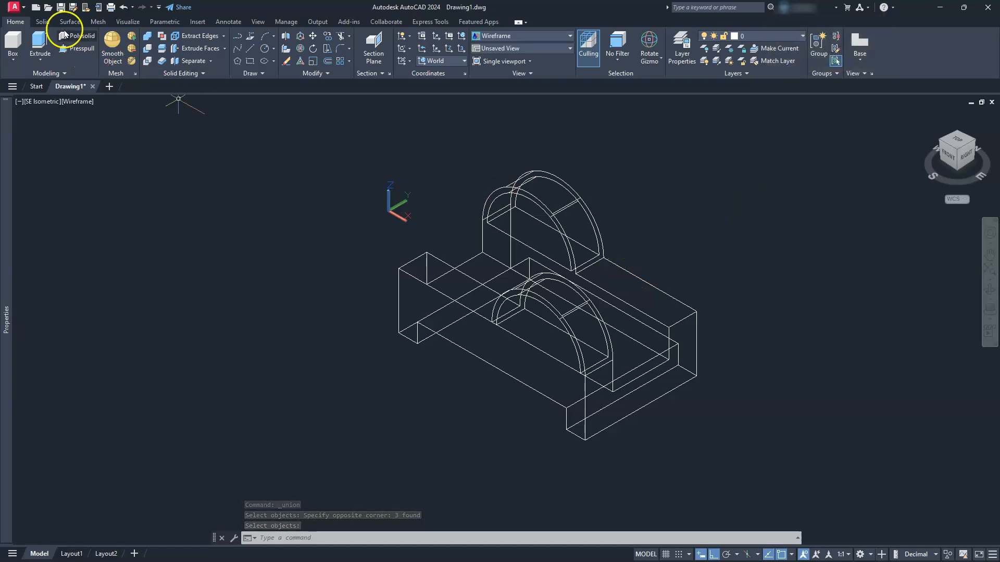
Fillet the top end edge at the arch-free end of each side wall with a radius of 15.
left_click(43, 22)
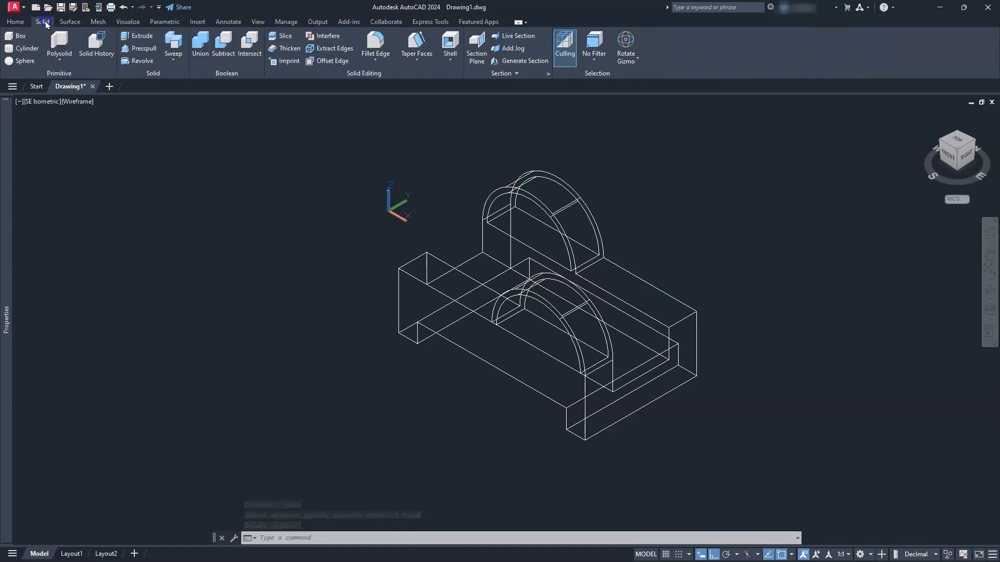
left_click(376, 43)
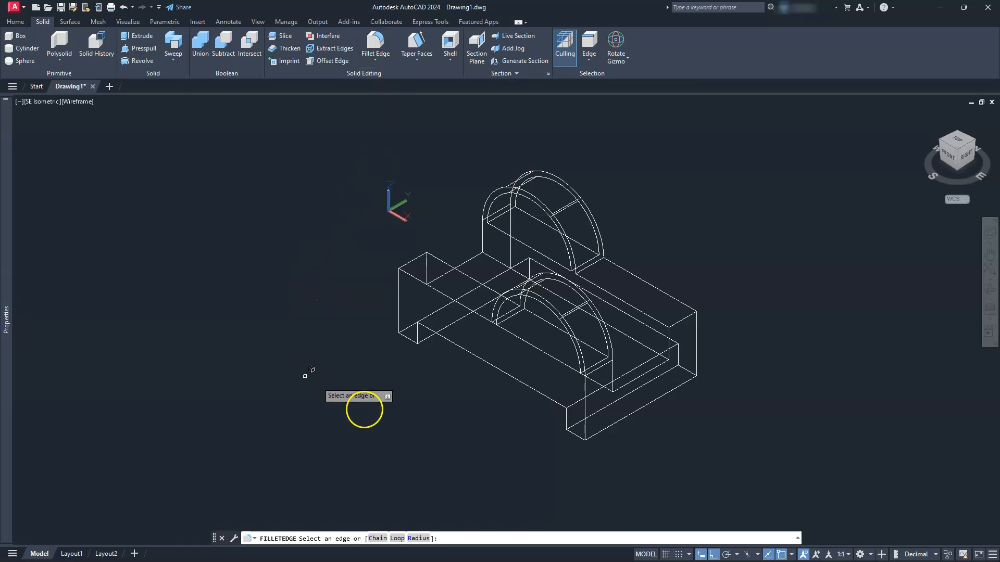
left_click(419, 538)
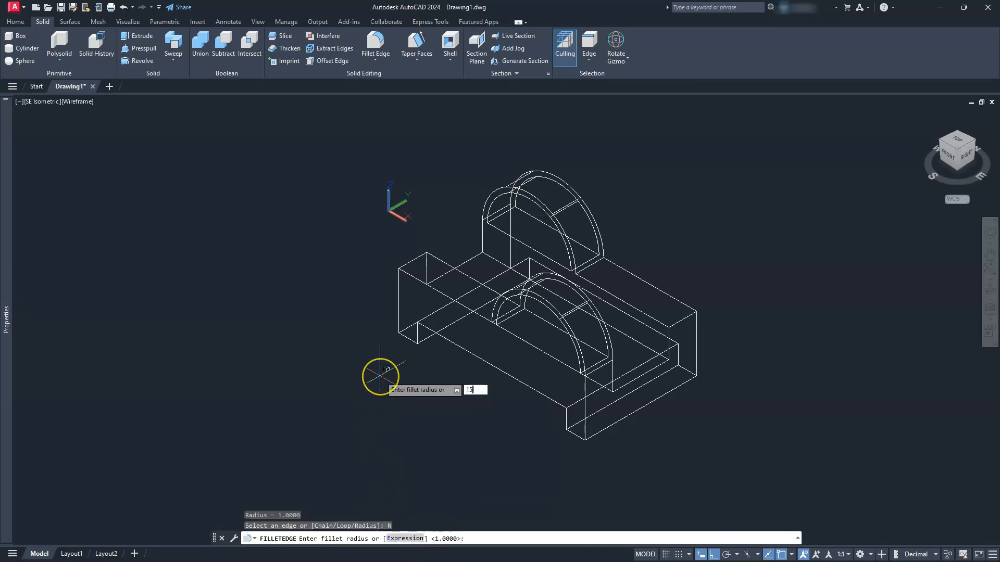
key("Return")
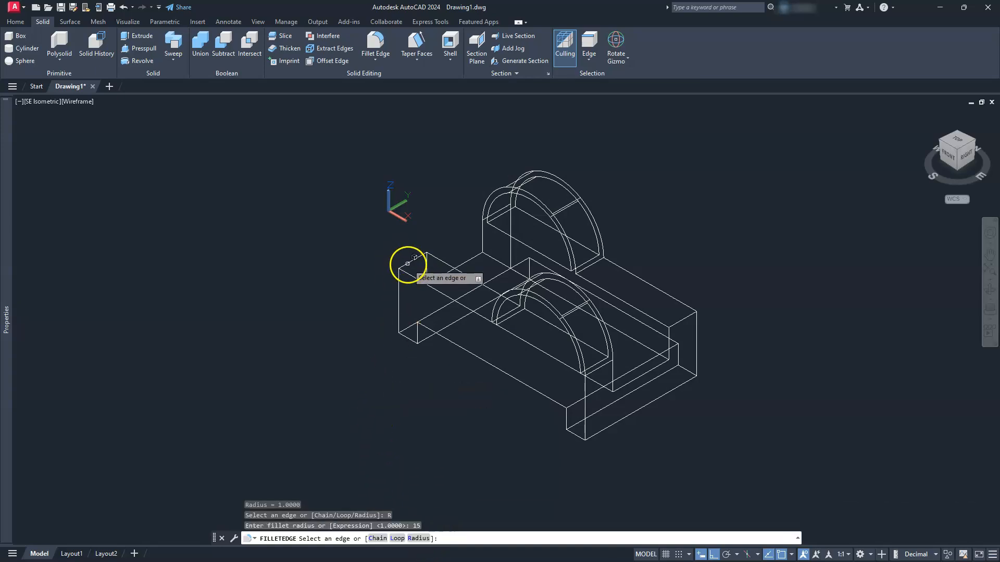
left_click(408, 265)
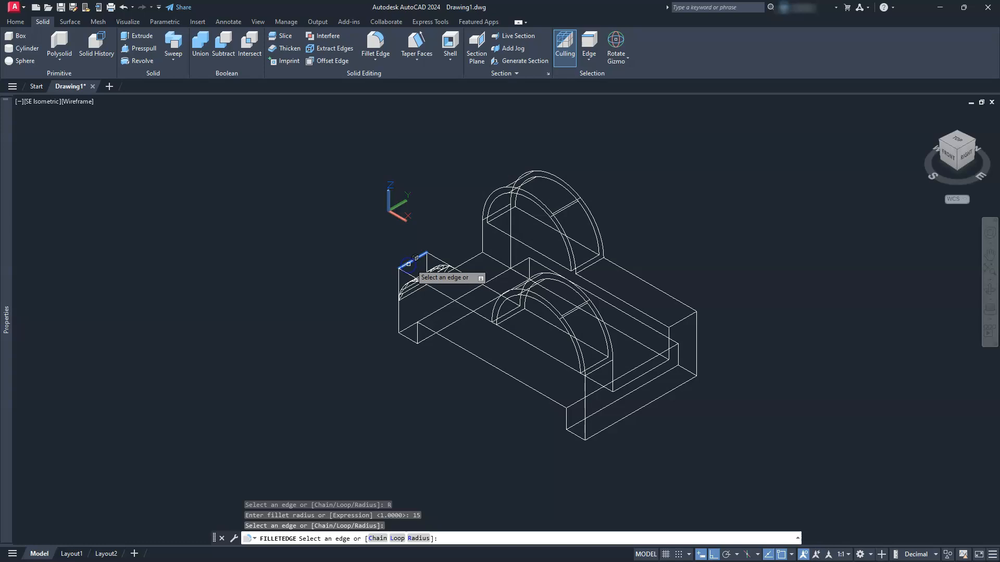
left_click(688, 319)
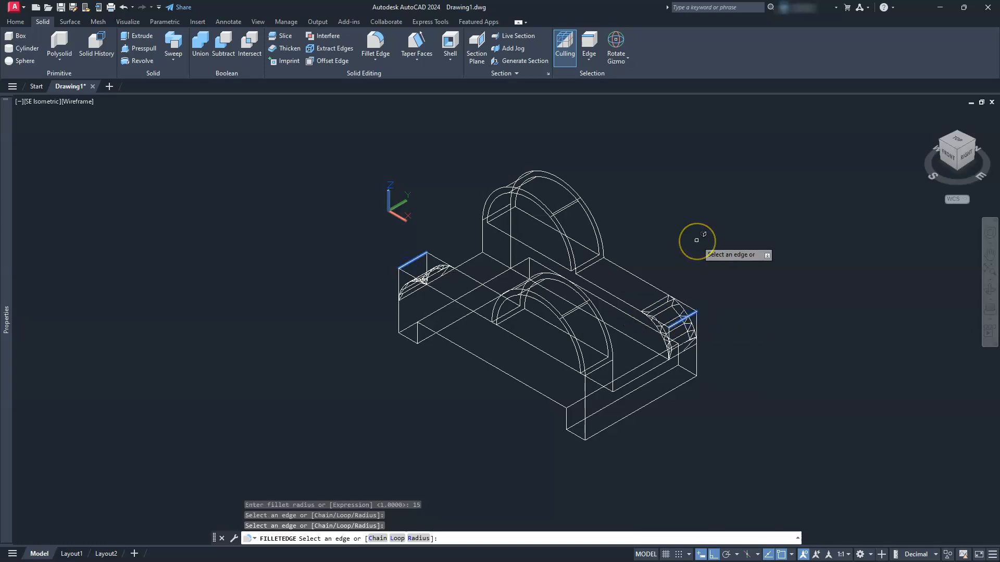
key("Return")
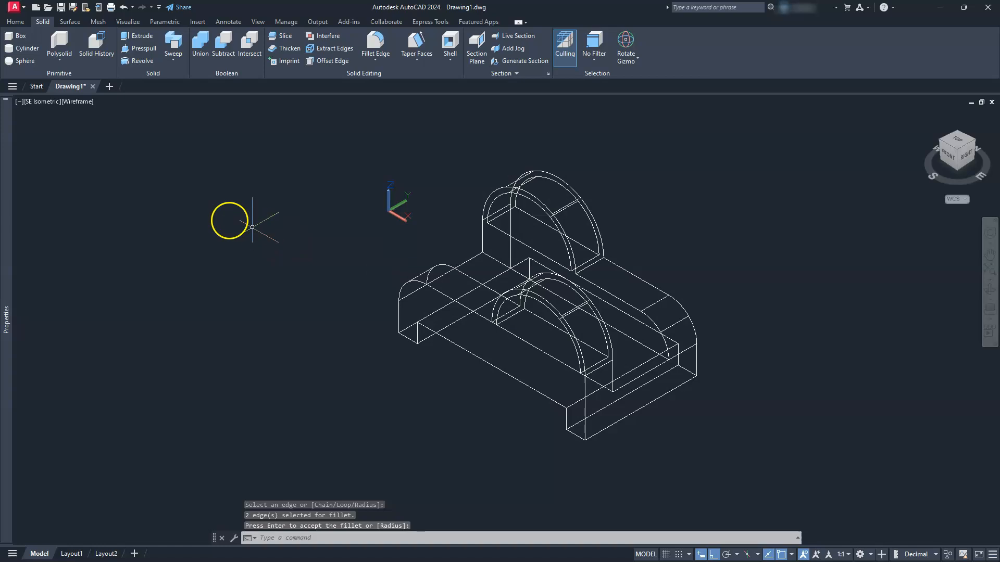
Display the finished solid in the Shades of Gray visual style.
left_click(77, 102)
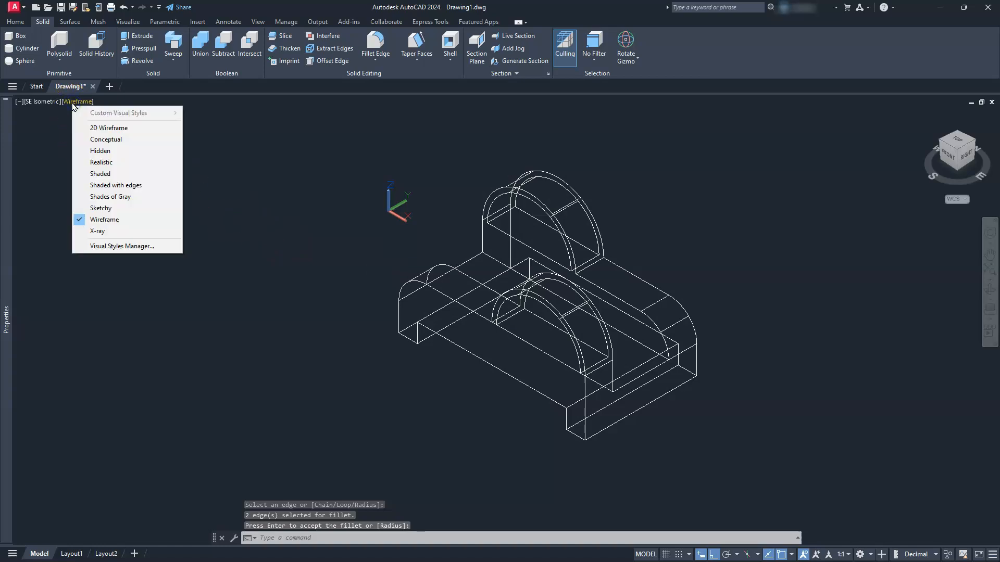
left_click(116, 197)
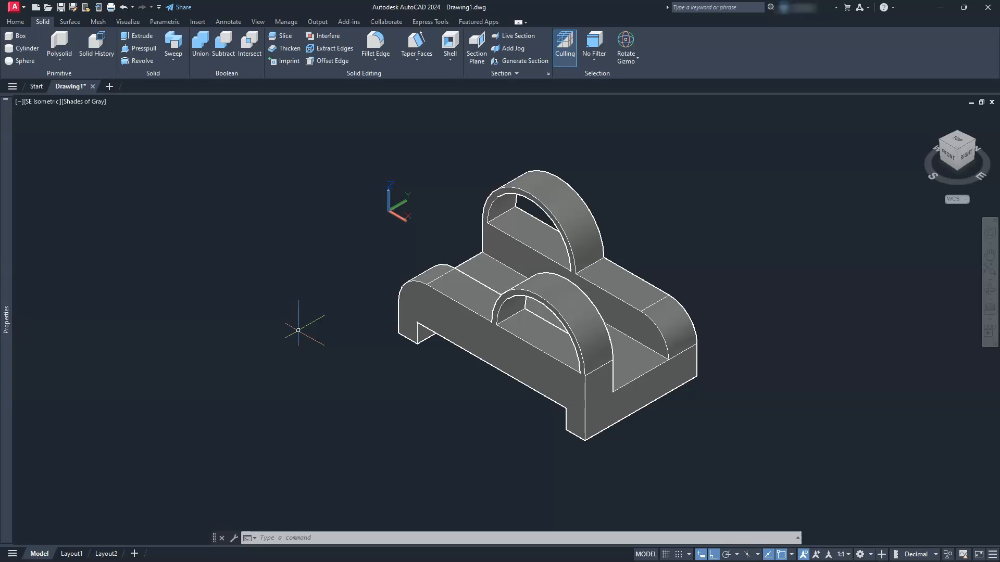
middle_click_drag(415, 241, 344, 223, "shift")
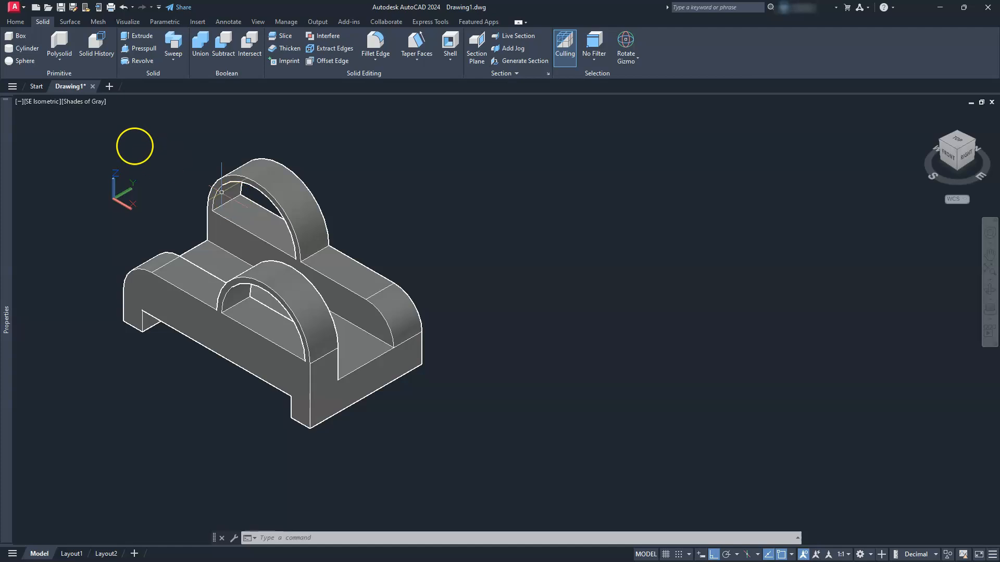
Set the model's visual style back to Wireframe.
left_click(16, 21)
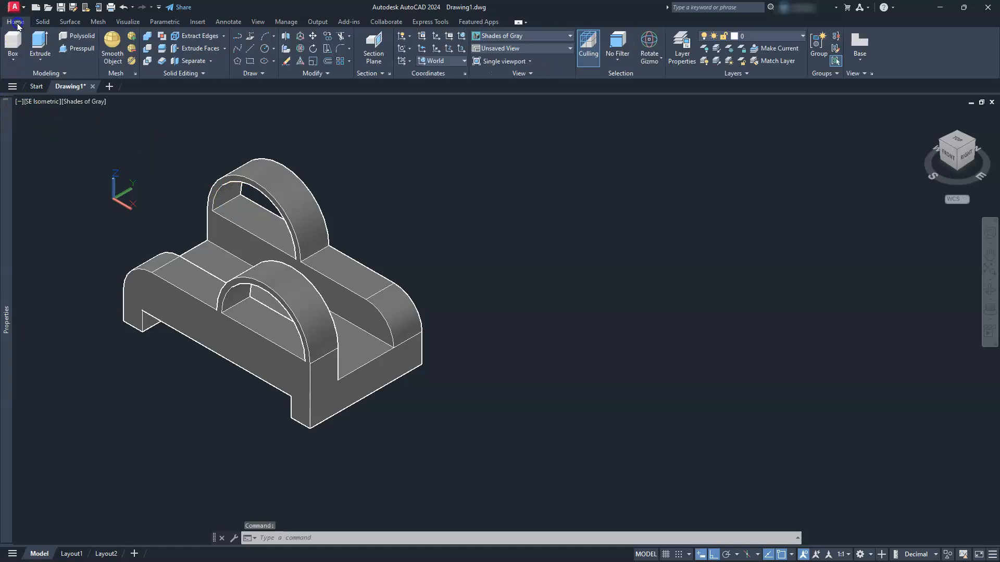
left_click(86, 102)
left_click(127, 219)
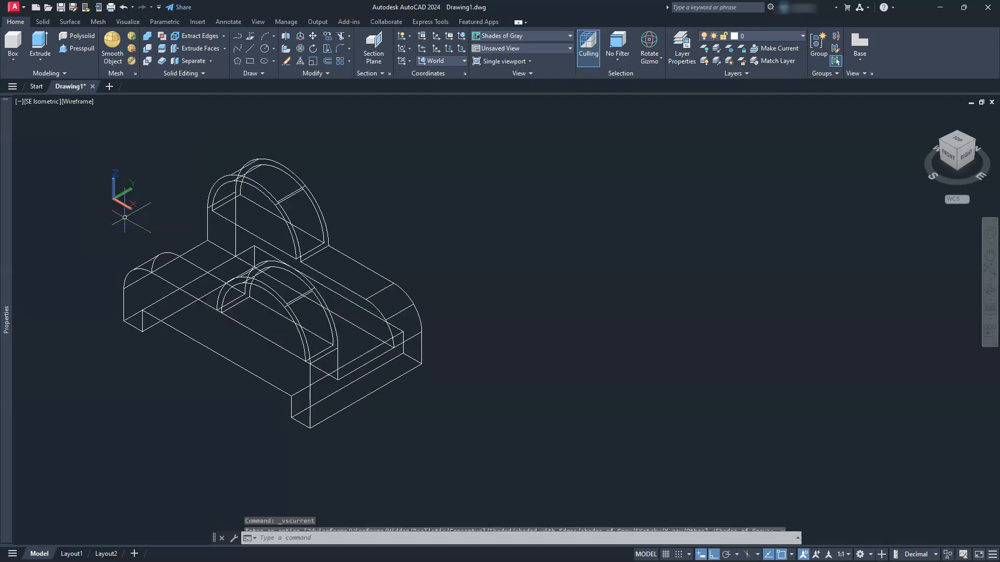
Switch to the front view and align the UCS with the current view.
left_click(947, 158)
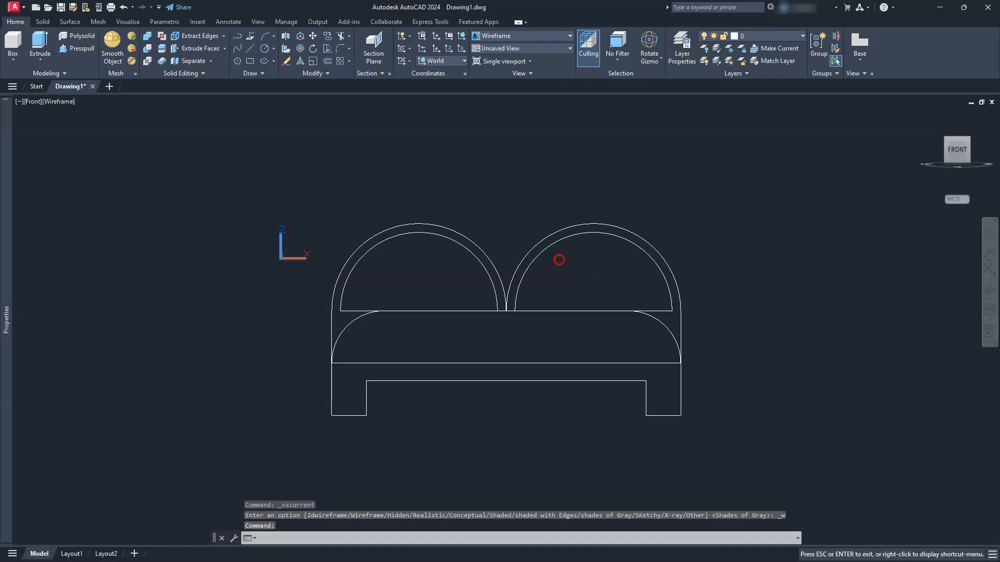
middle_click_drag(656, 326, 558, 314)
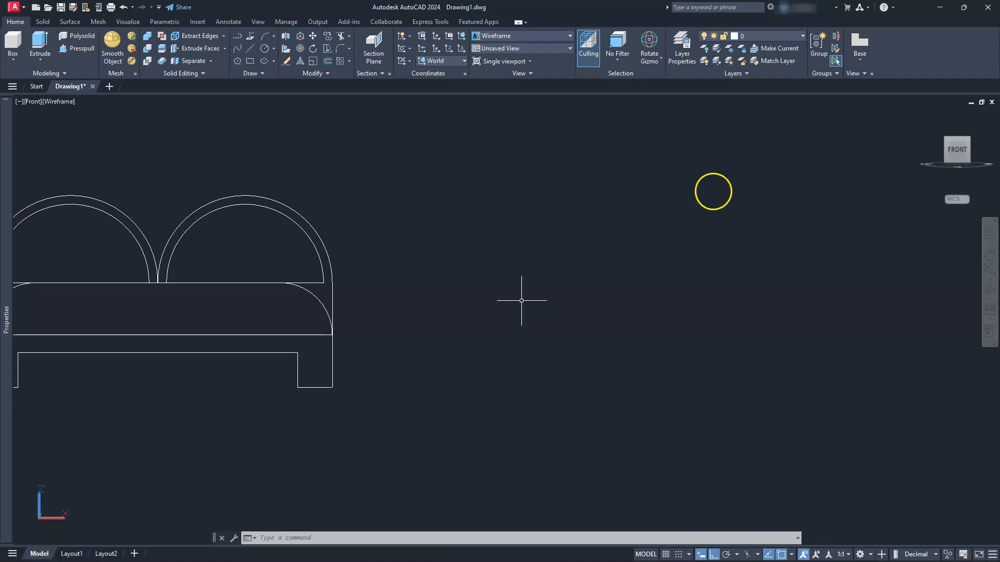
left_click(957, 149)
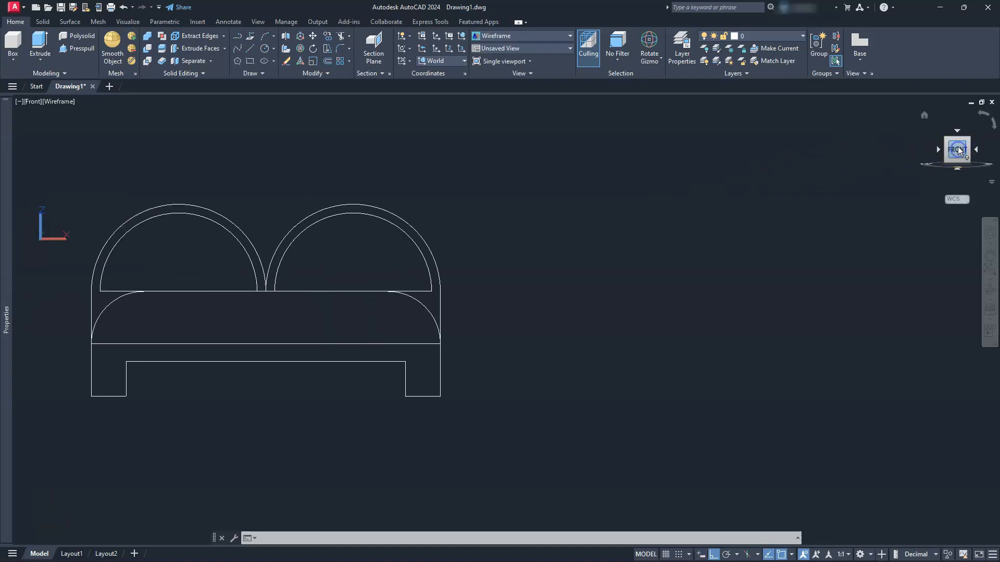
middle_click_drag(714, 320, 512, 319)
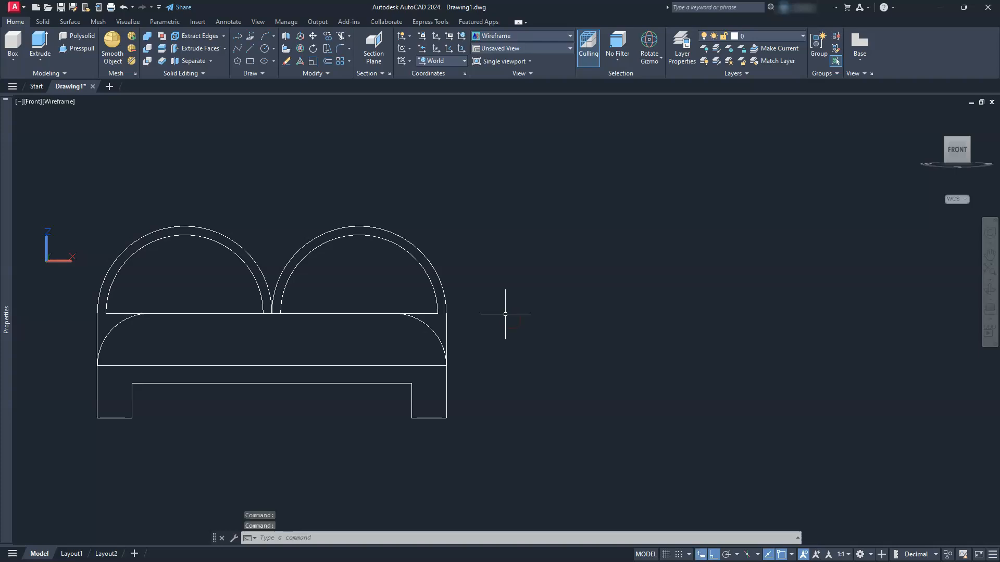
left_click(410, 61)
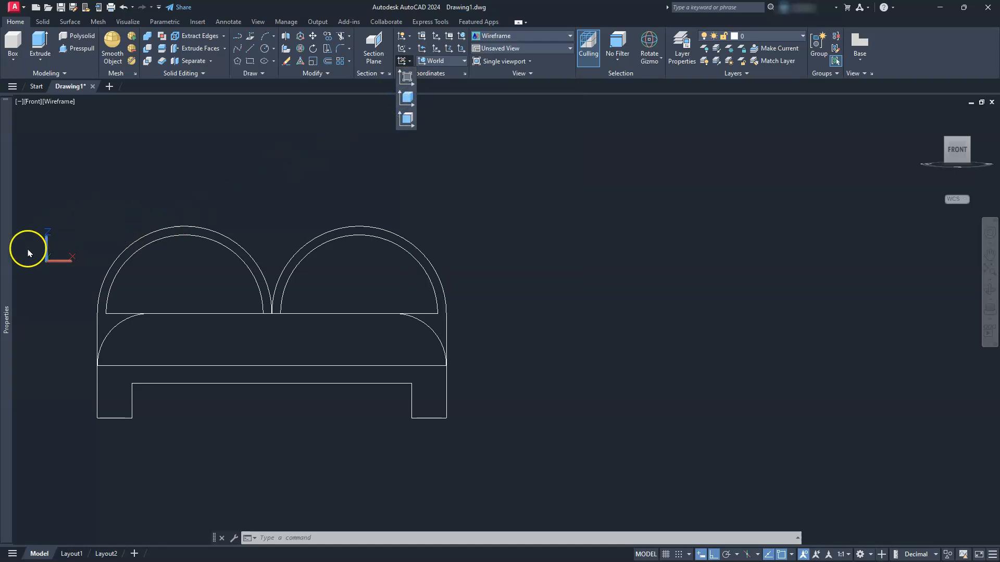
left_click(407, 77)
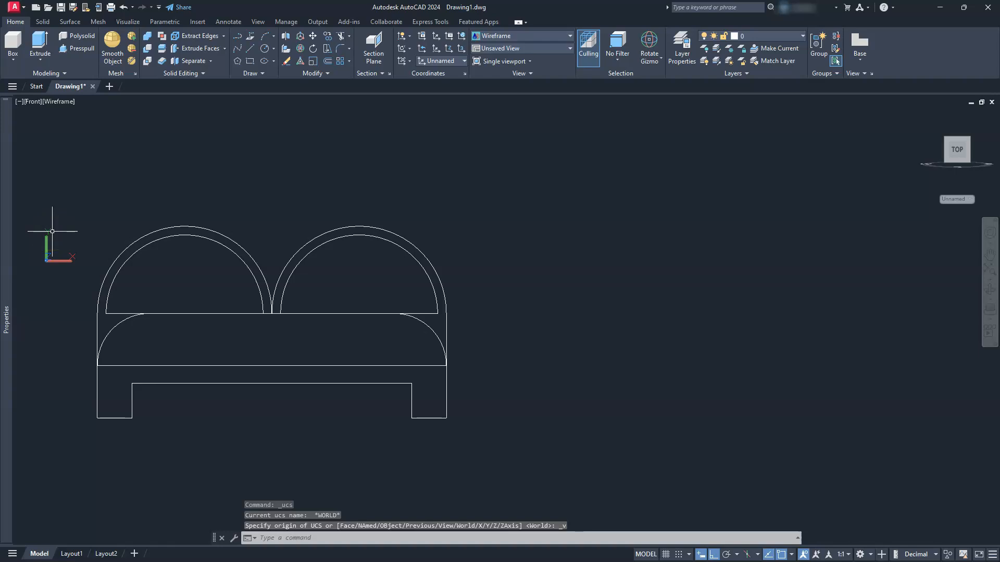
Draw a rectangle 100 wide and 30 high in the empty space on the +X side of the model.
mouse_move(656, 437)
middle_mouse_down()
mouse_move(607, 442)
mouse_move(527, 423)
middle_mouse_up()
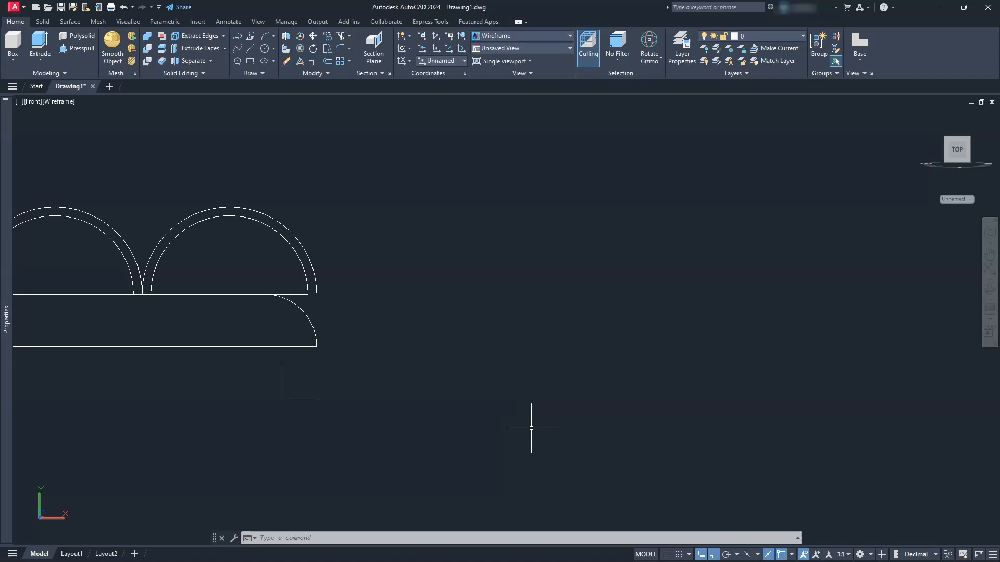
middle_click_drag(773, 375, 627, 376)
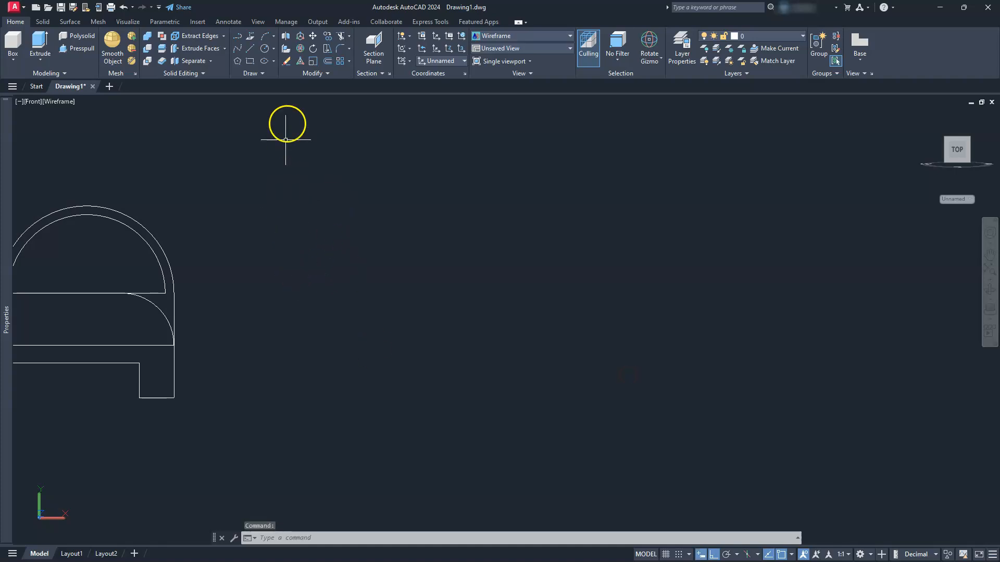
left_click(250, 61)
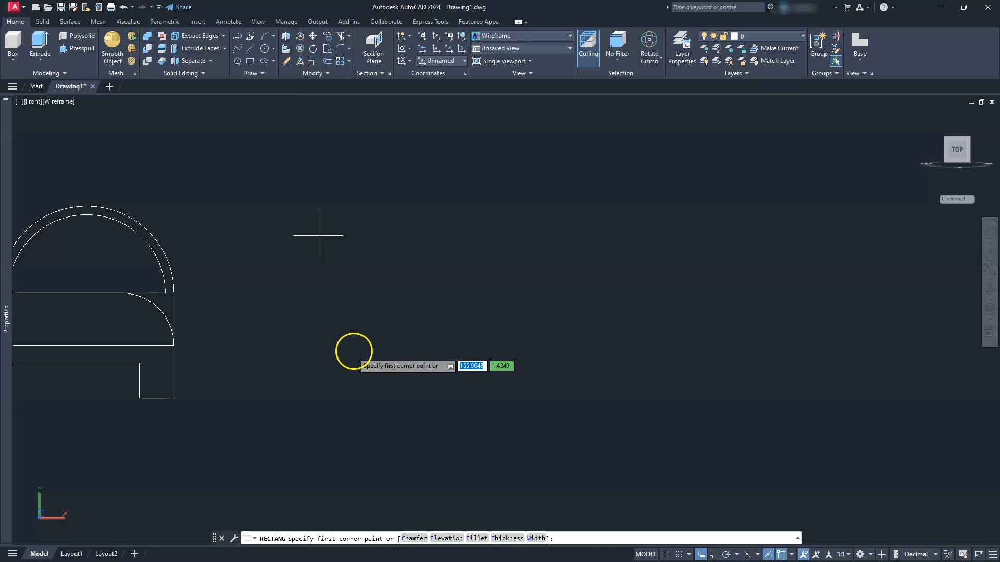
left_click(449, 361)
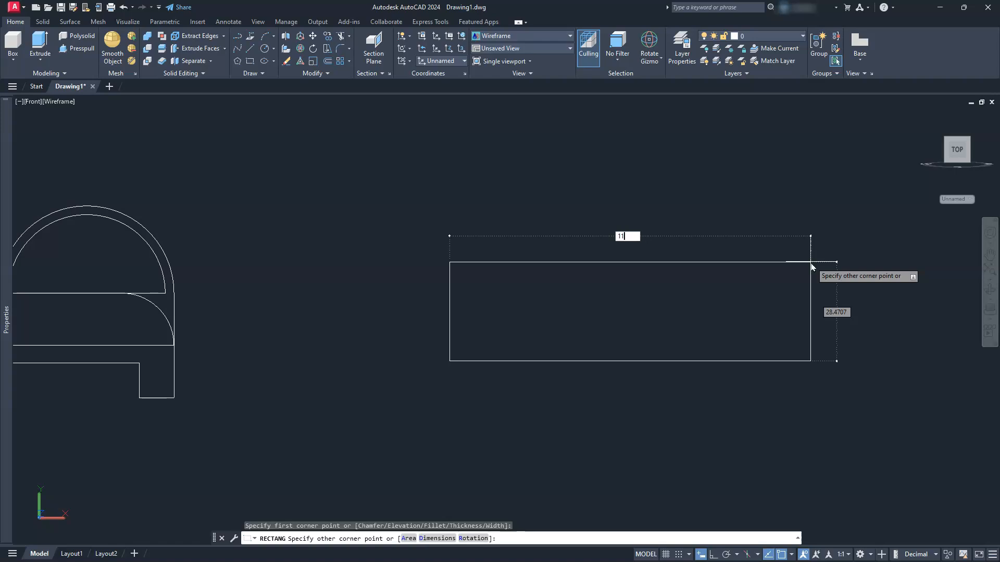
key("Tab")
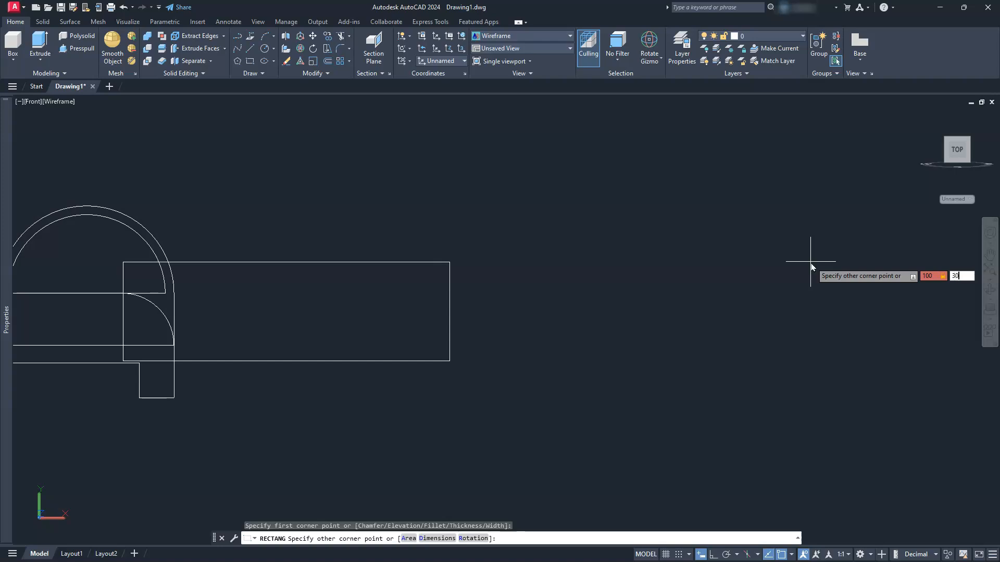
key("Return")
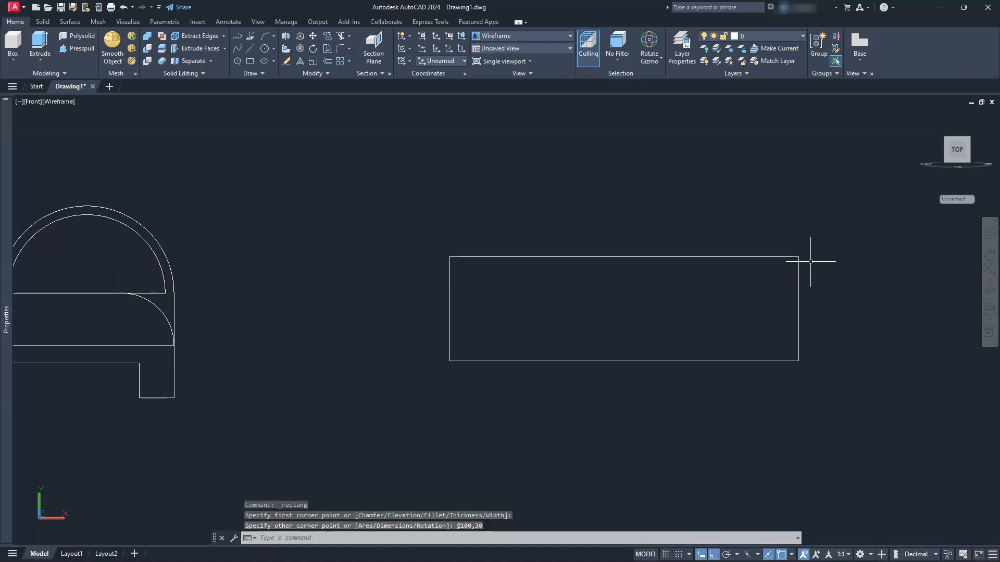
Restore the World coordinate system and return to the SE Isometric view.
left_click(971, 144)
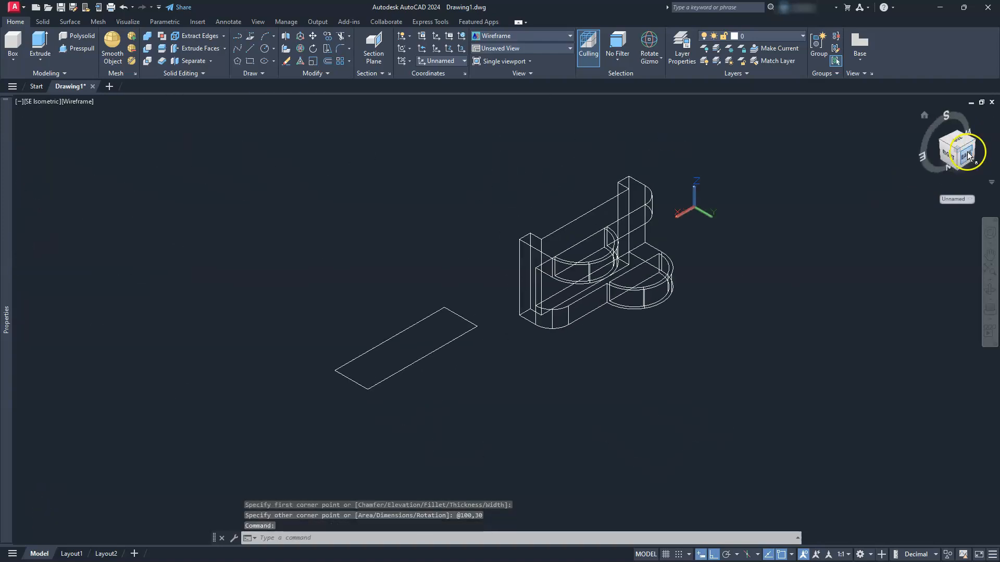
left_click(963, 156)
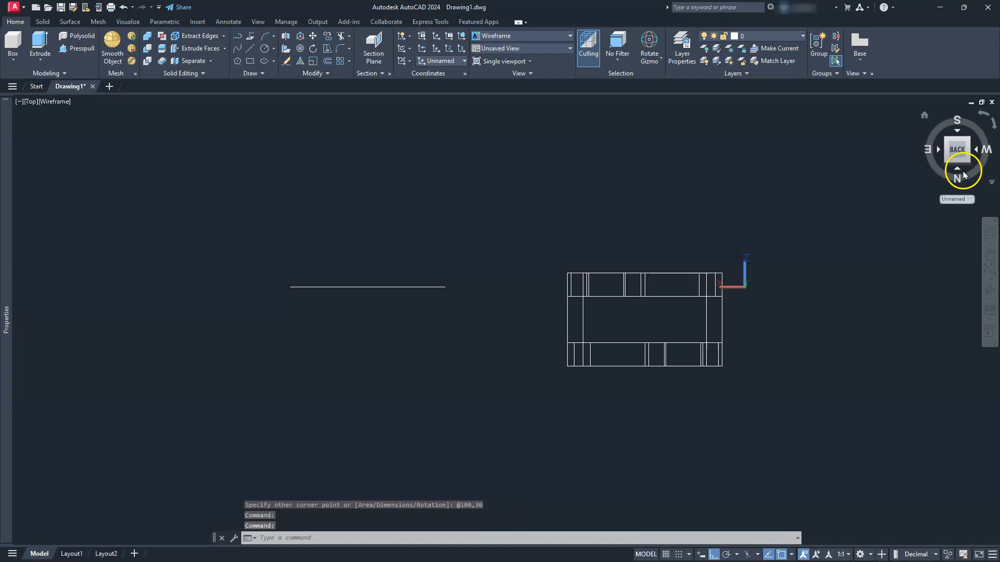
left_click(960, 170)
left_click(958, 168)
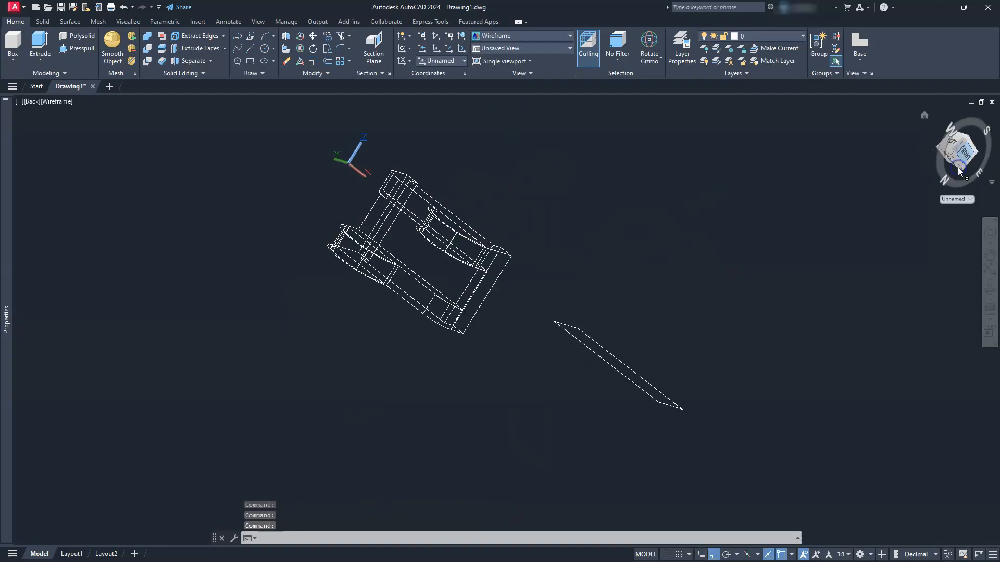
left_click(969, 200)
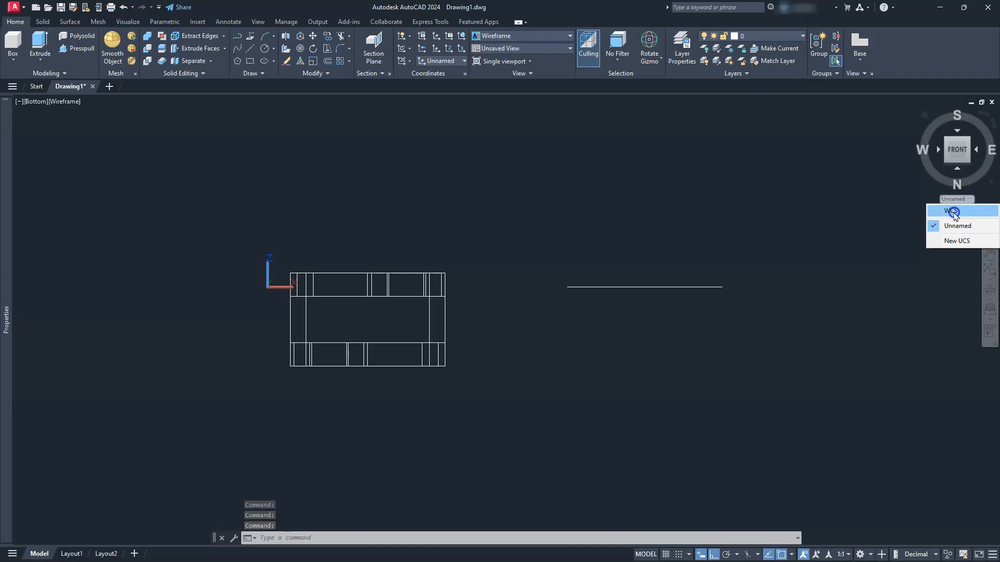
left_click(955, 212)
left_click(947, 164)
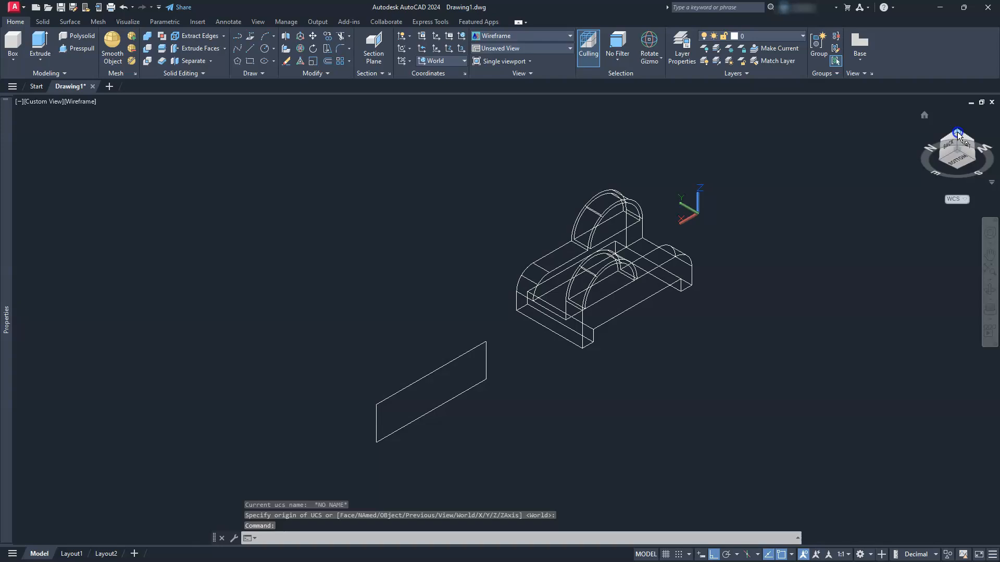
left_click(957, 133)
left_click(976, 147)
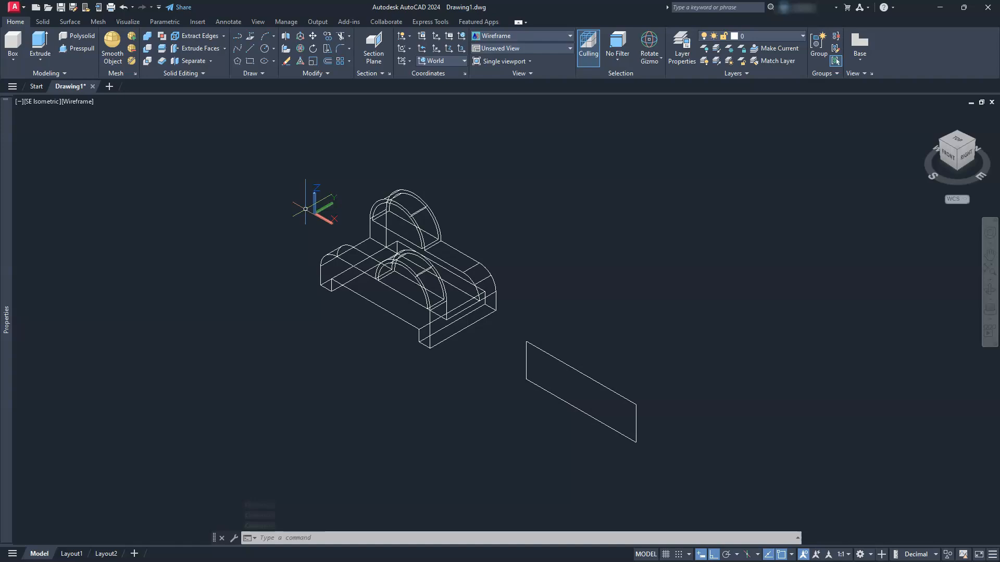
Extrude the upright rectangle into a solid block 60 deep towards +Y.
middle_click_drag(473, 406, 466, 330)
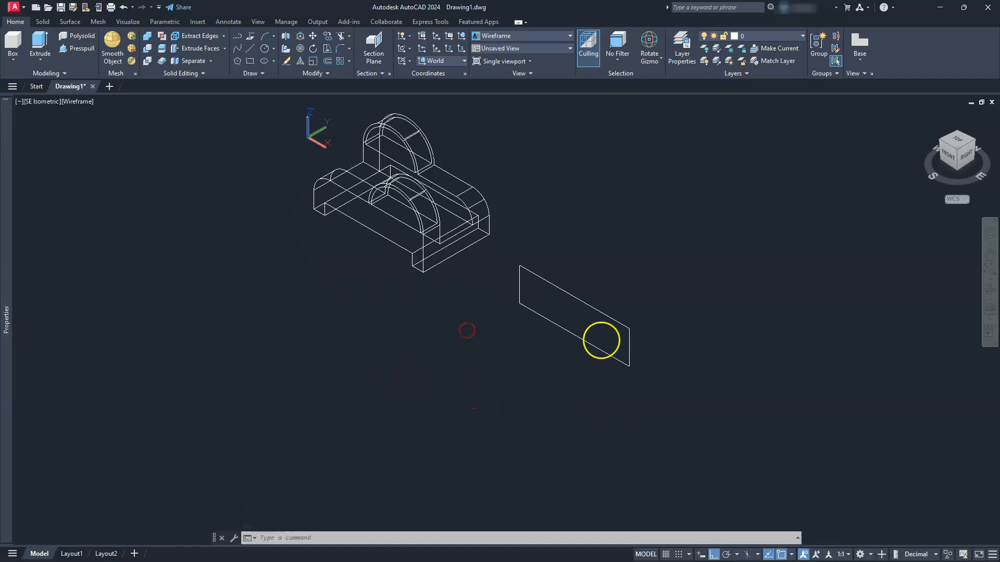
scroll(466, 330, "up", 2)
middle_click_drag(640, 335, 495, 355)
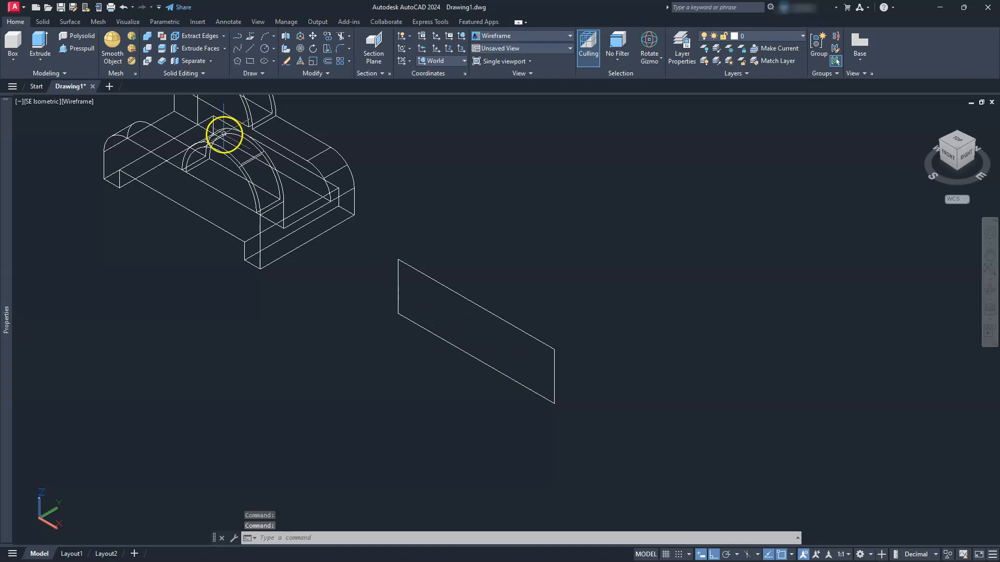
left_click(41, 41)
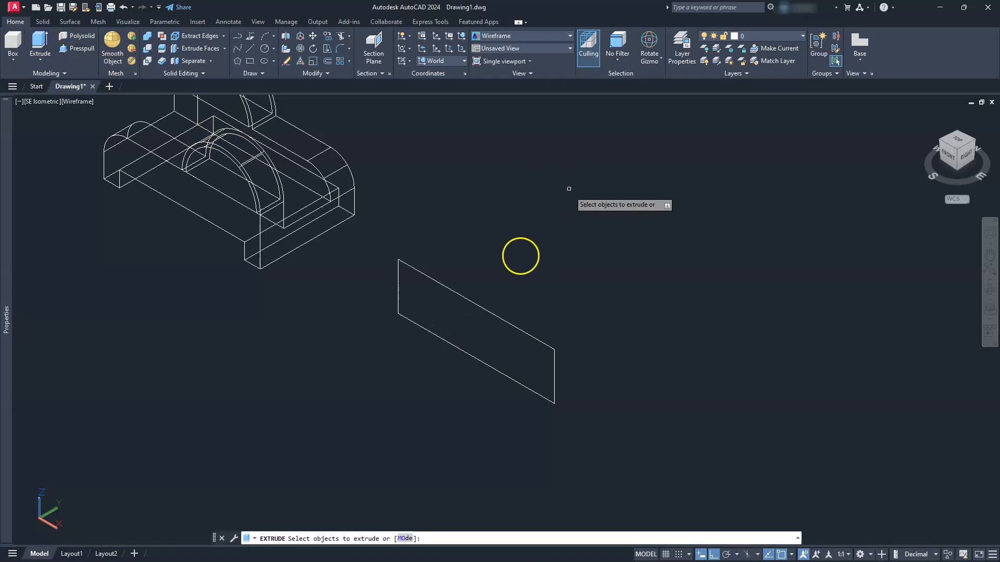
left_click(483, 308)
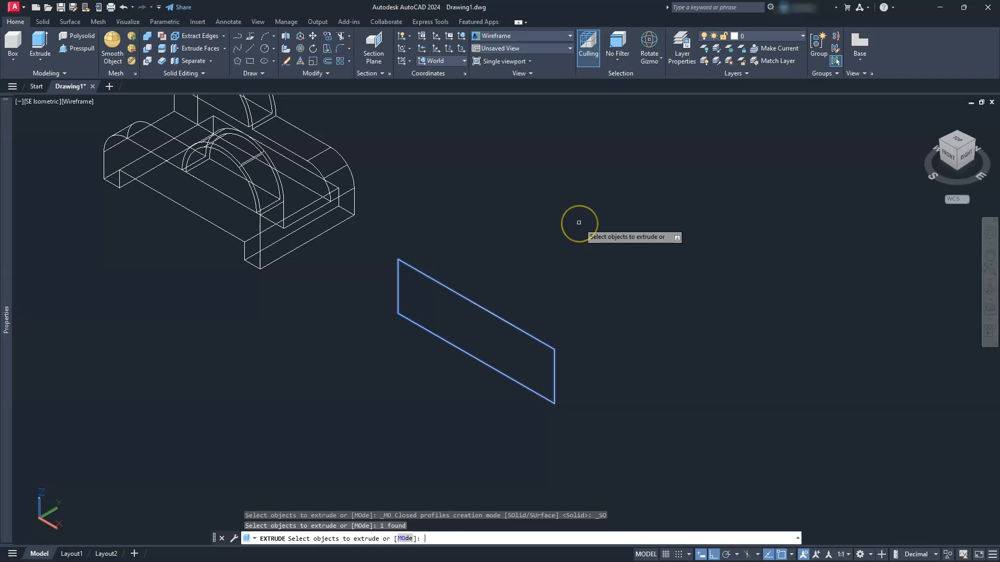
key("Return")
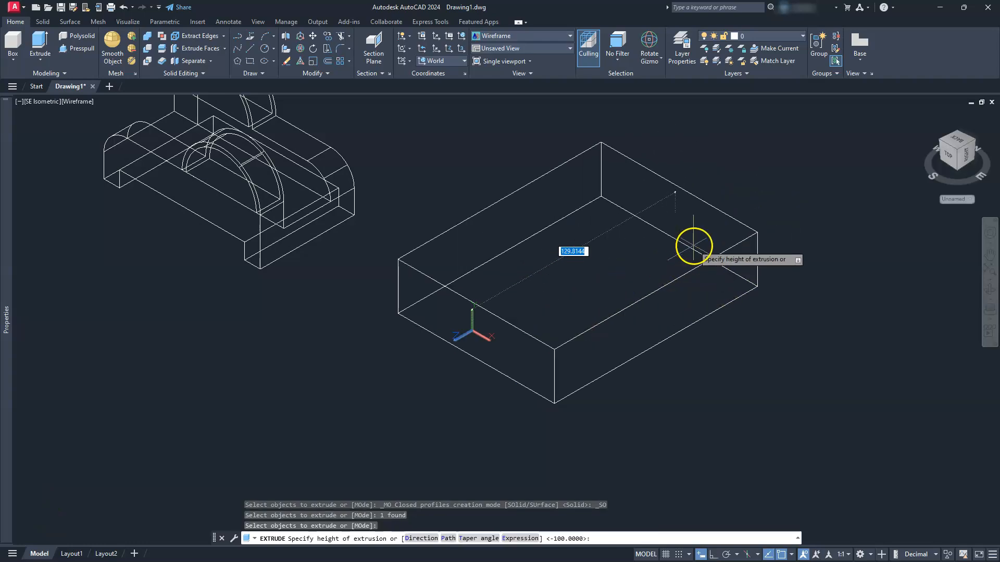
type("60")
key("Return")
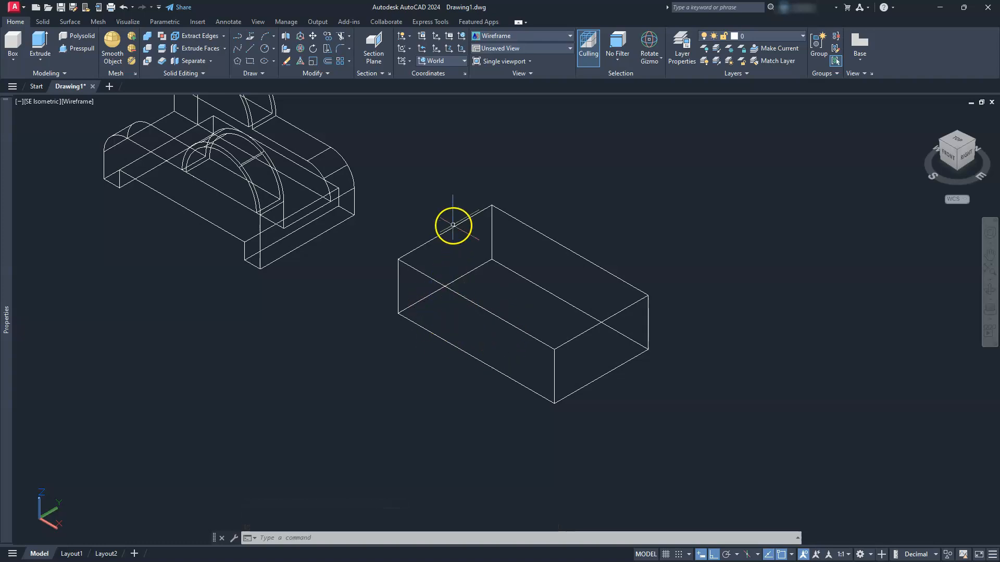
Rotate the UCS 90 degrees about its X axis so that the Y axis points upward.
middle_click_drag(405, 254, 446, 300)
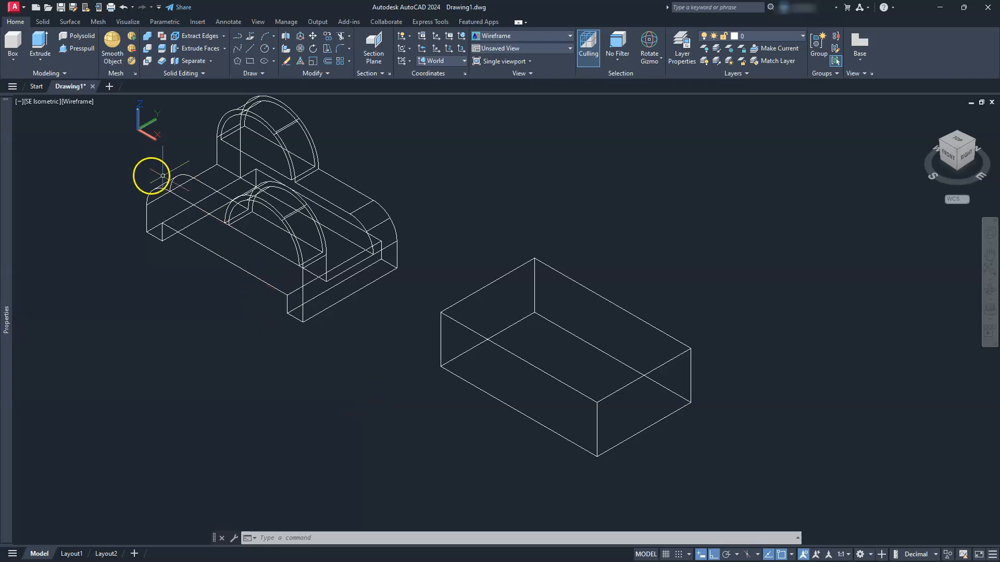
left_click(146, 140)
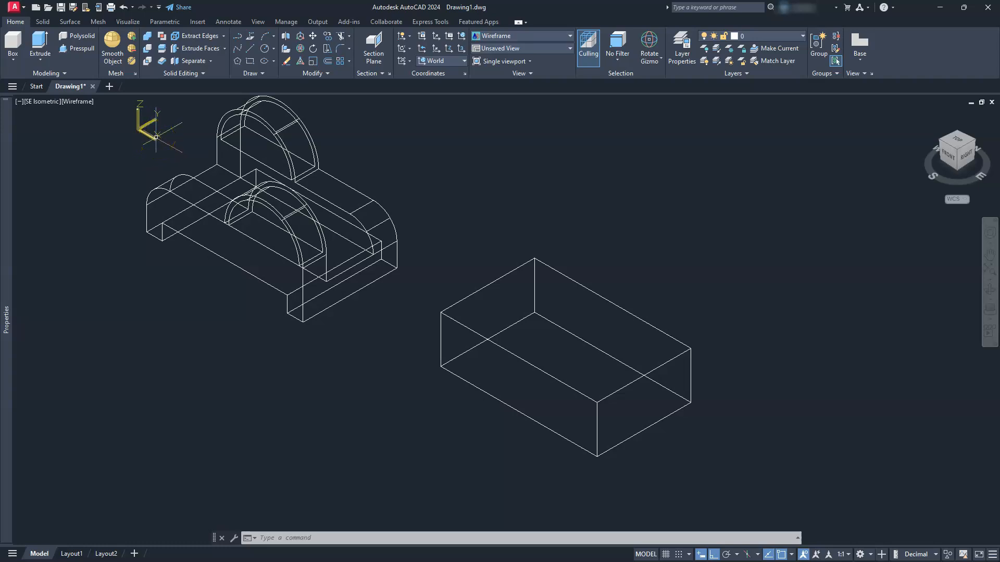
key("Escape")
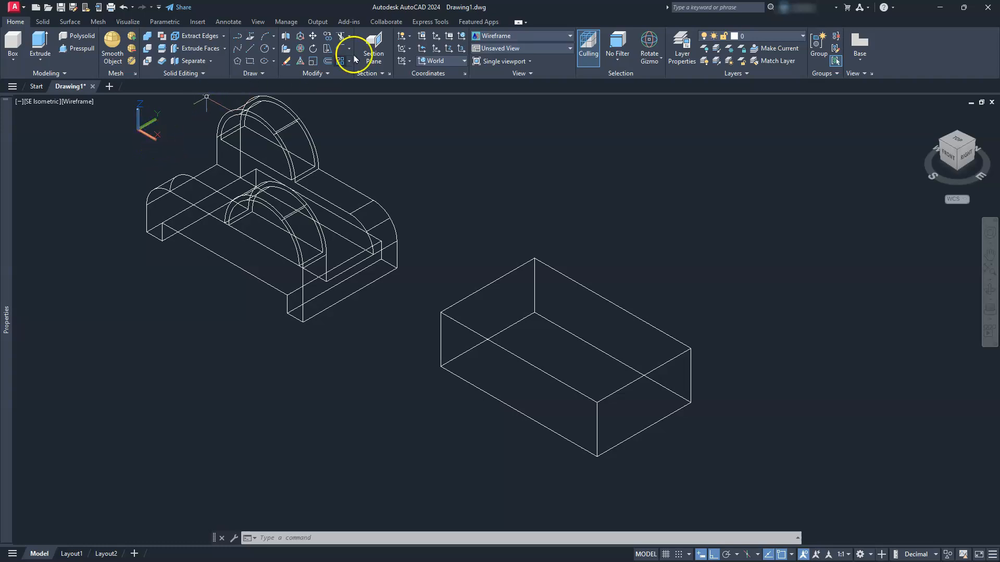
left_click(410, 49)
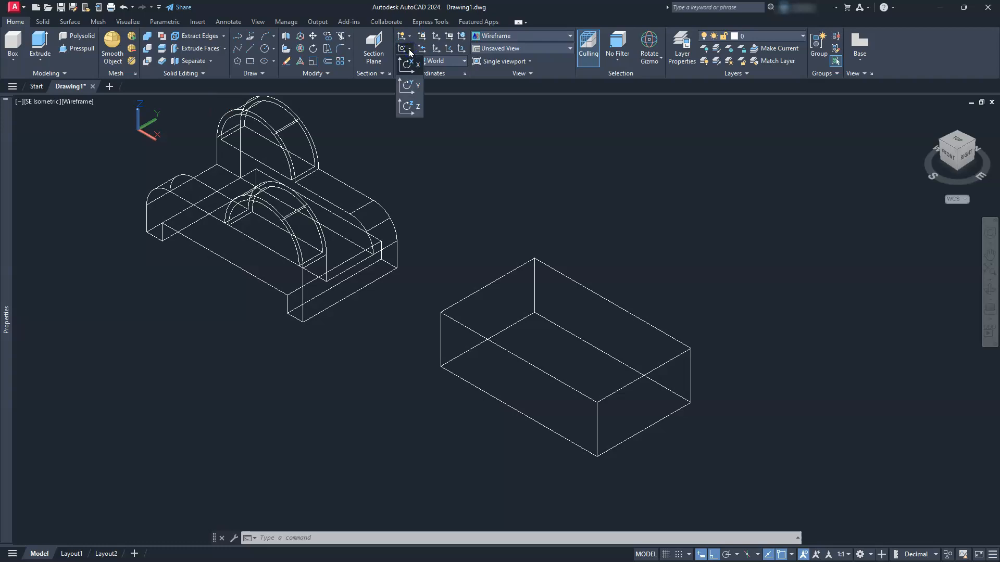
left_click(409, 65)
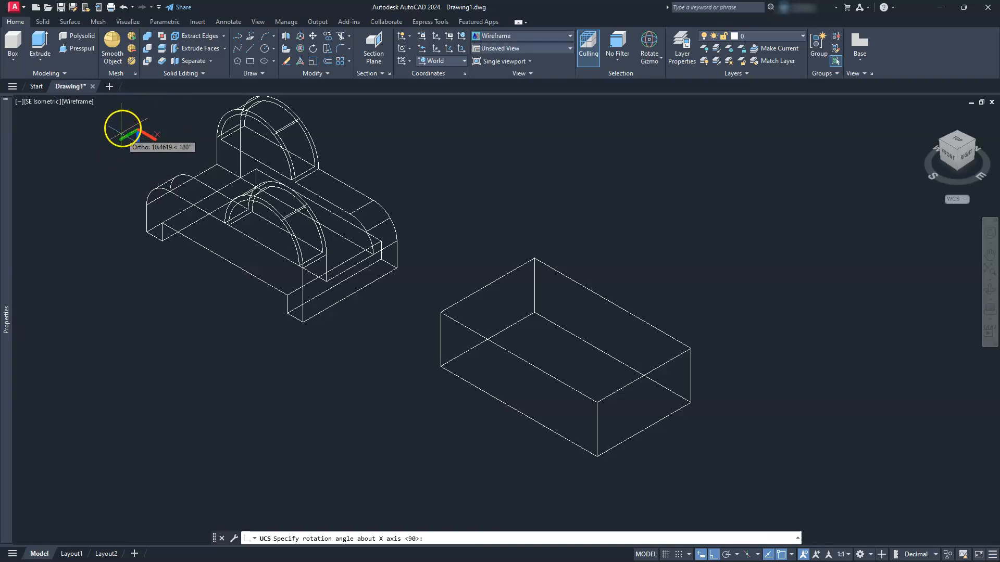
left_click(134, 102)
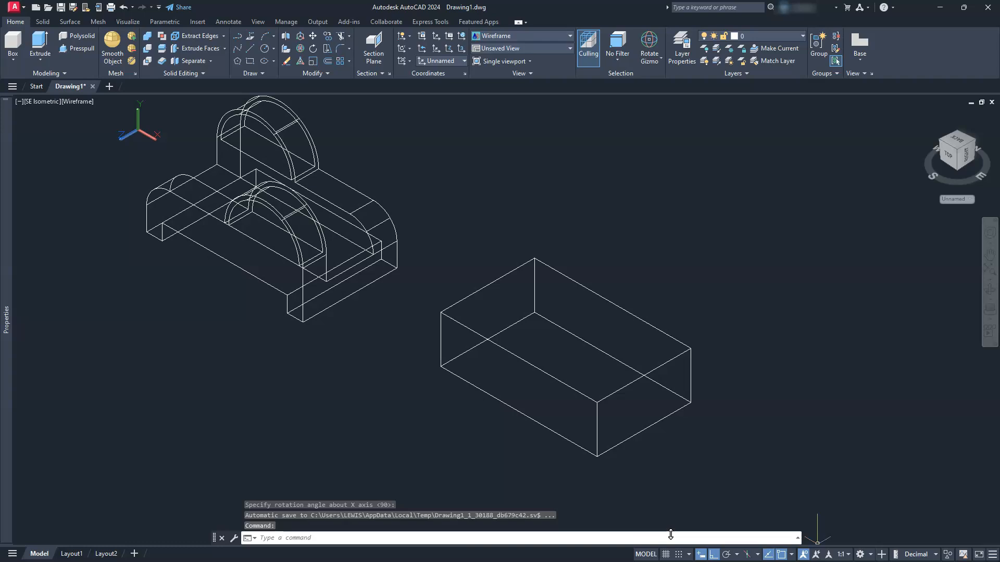
Define a three-point UCS at the block's lower front corner, with X along the front bottom edge and Y up the vertical edge.
left_click(460, 51)
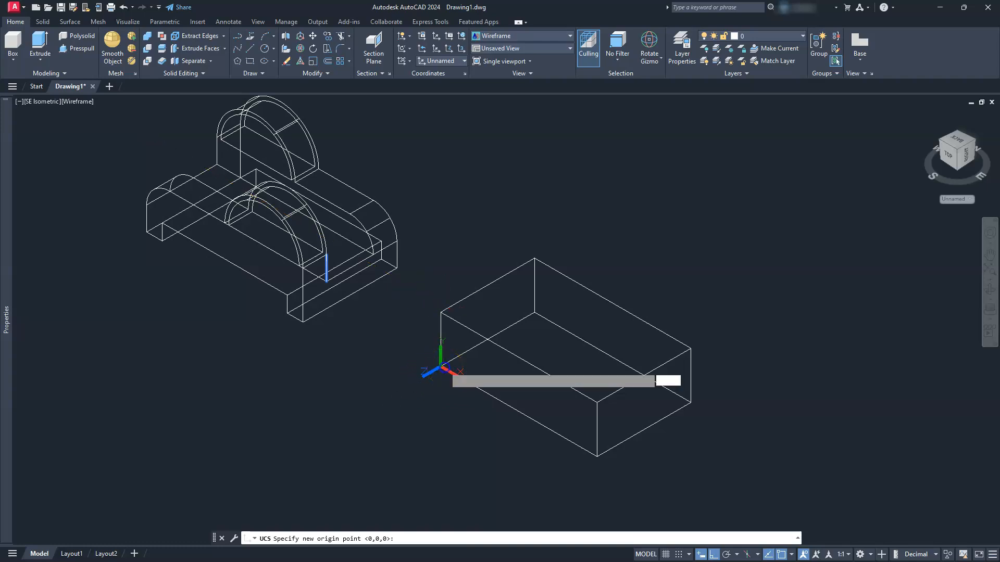
left_click(441, 368)
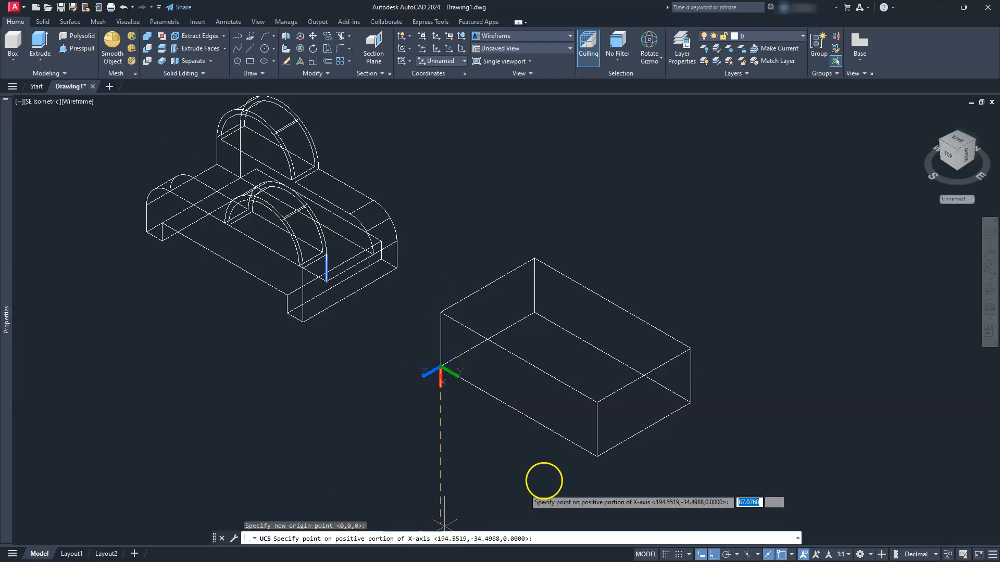
left_click(597, 457)
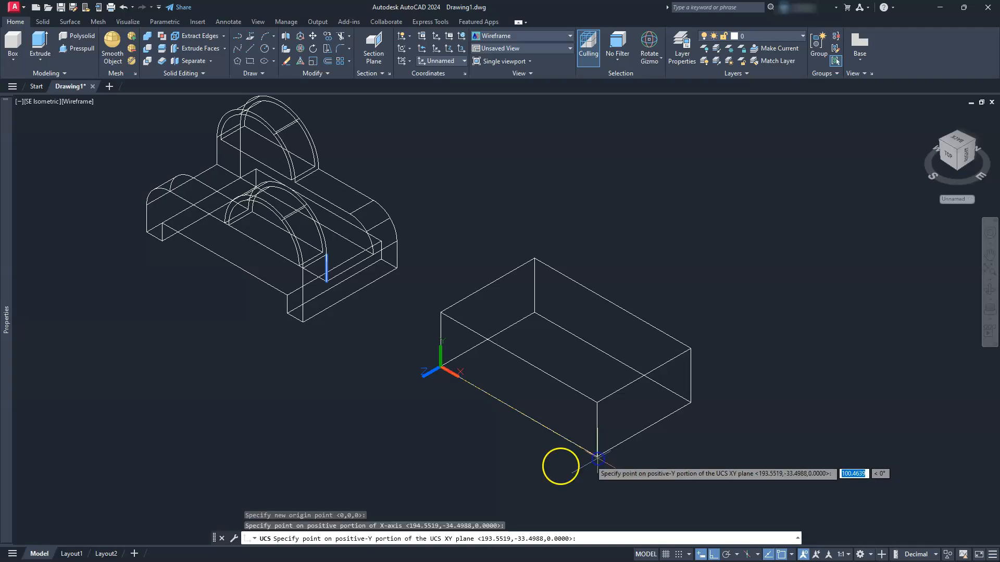
left_click(441, 313)
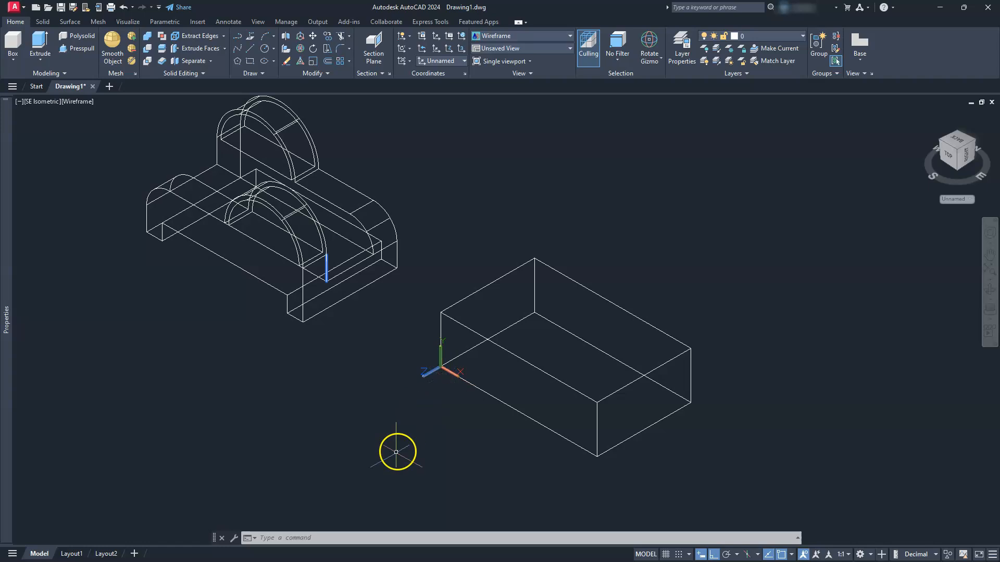
Draw a rectangle 80 wide and 10 high on the block's front face, starting at 10,0.
left_click(250, 61)
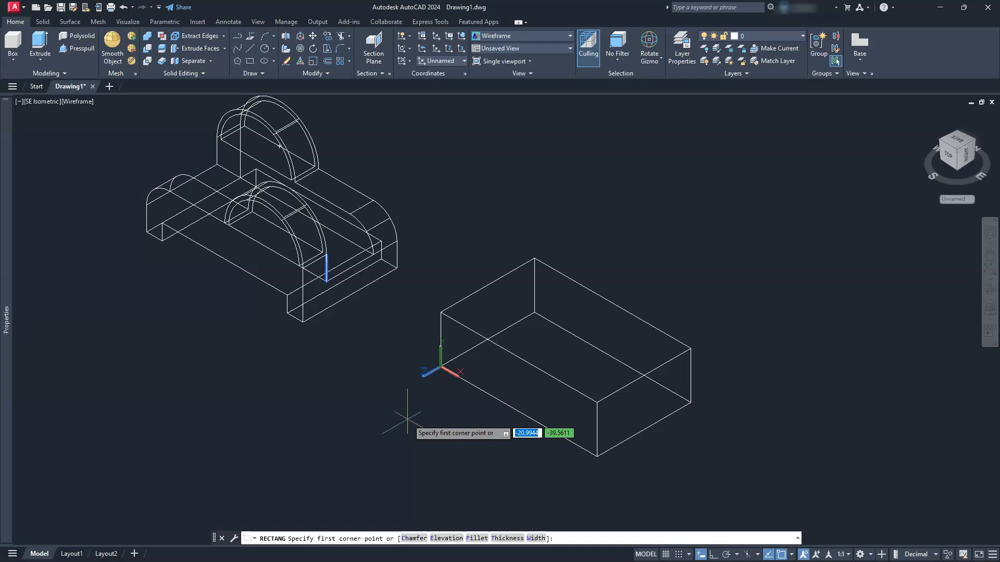
type("10")
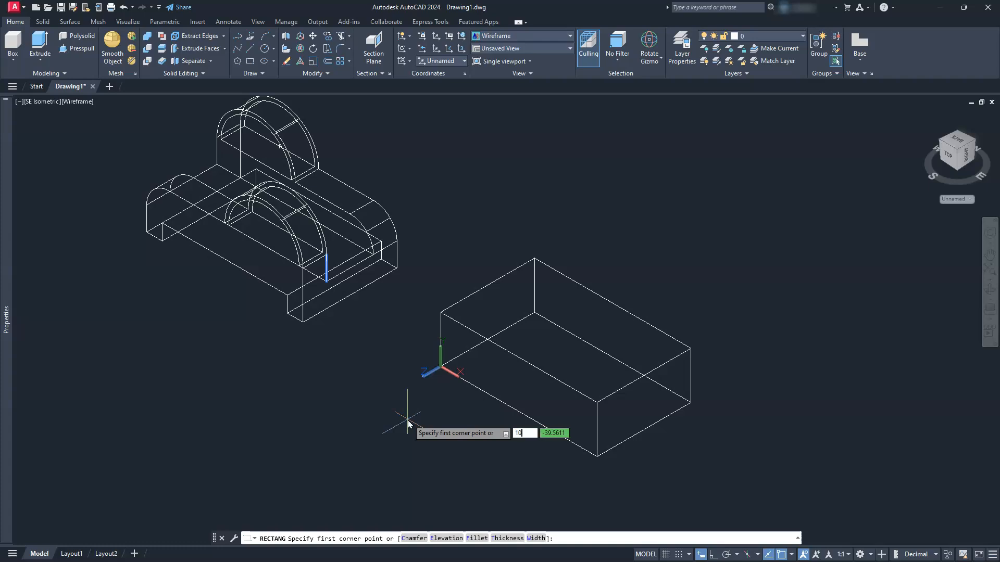
type(",0")
key("Return")
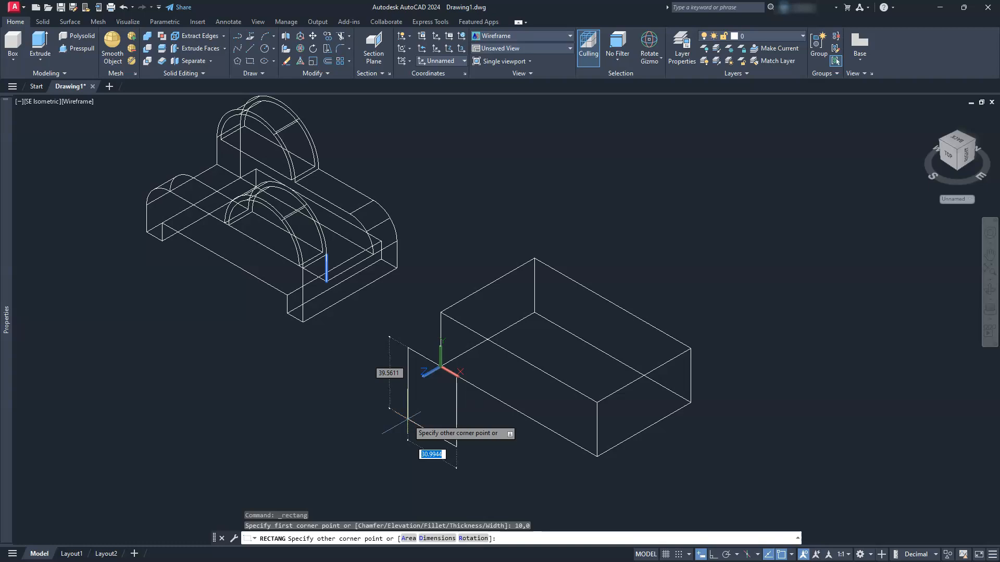
type("80")
key("Tab")
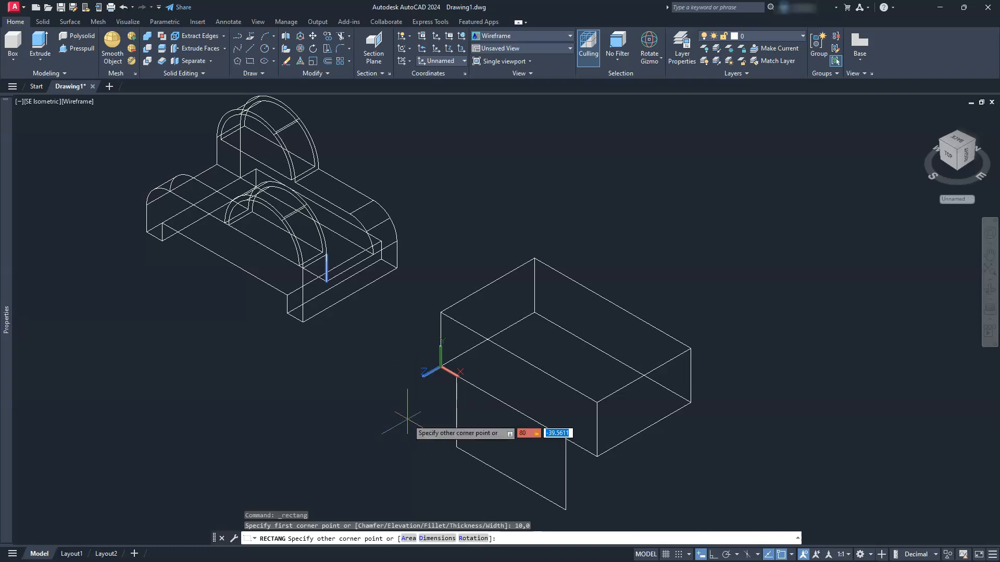
type("10")
key("Return")
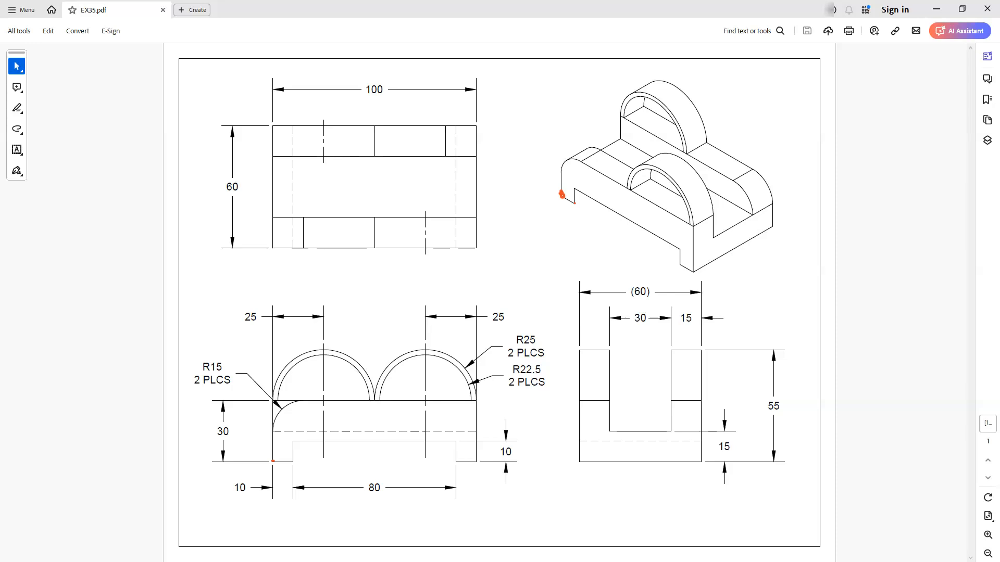
left_click_drag(240, 497, 249, 488)
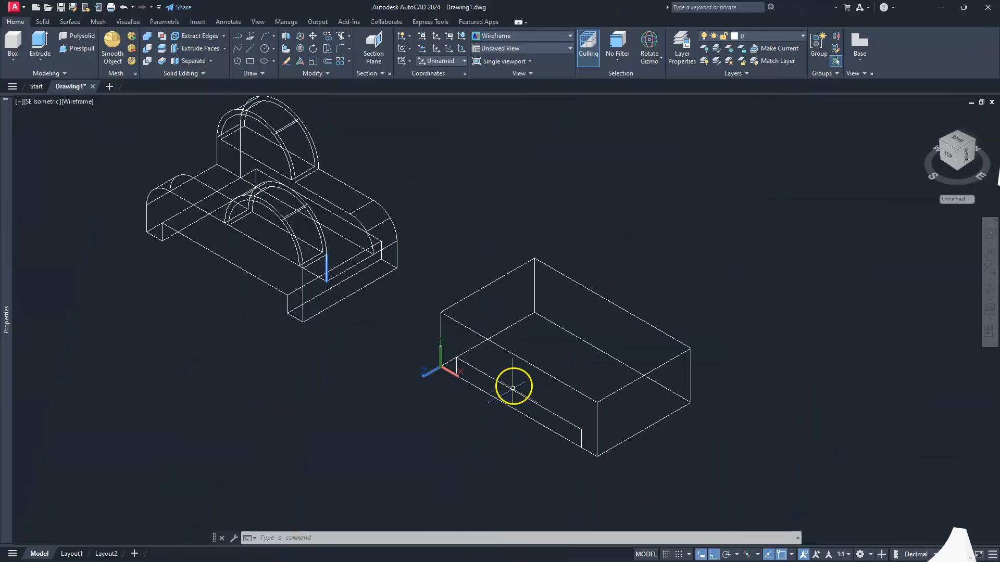
Extrude the 80 by 10 rectangle through the block and well past its back face.
left_click(41, 42)
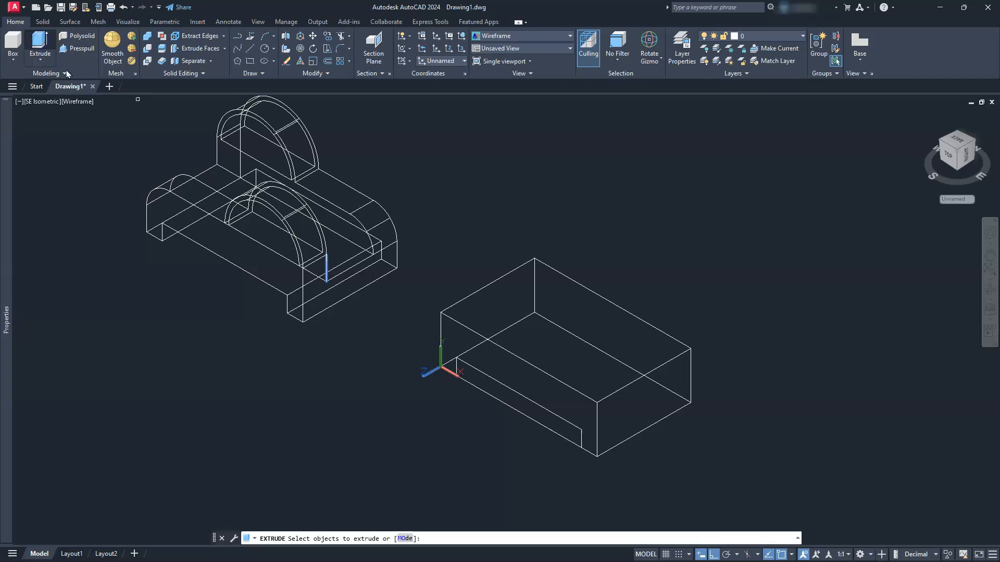
left_click(490, 376)
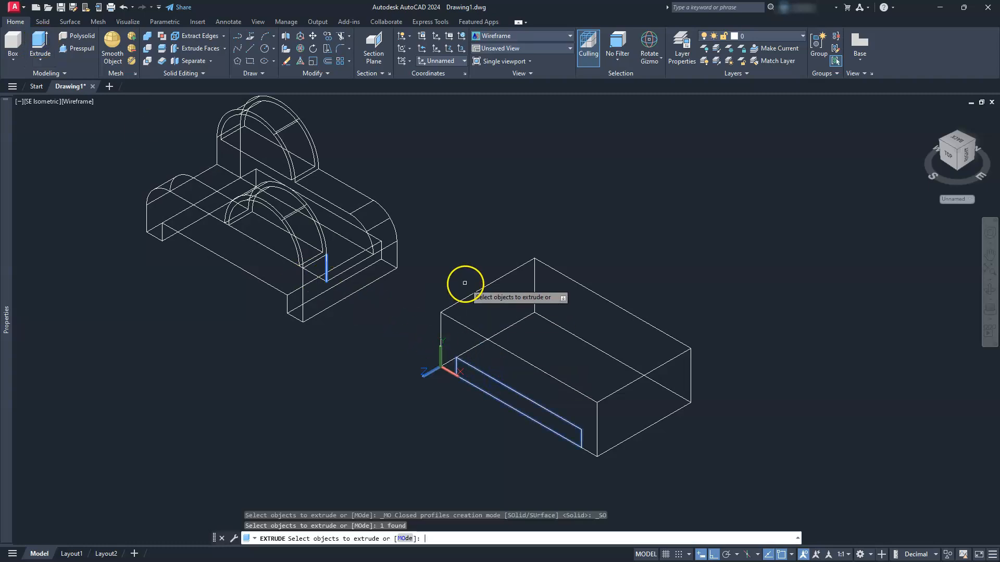
key("Return")
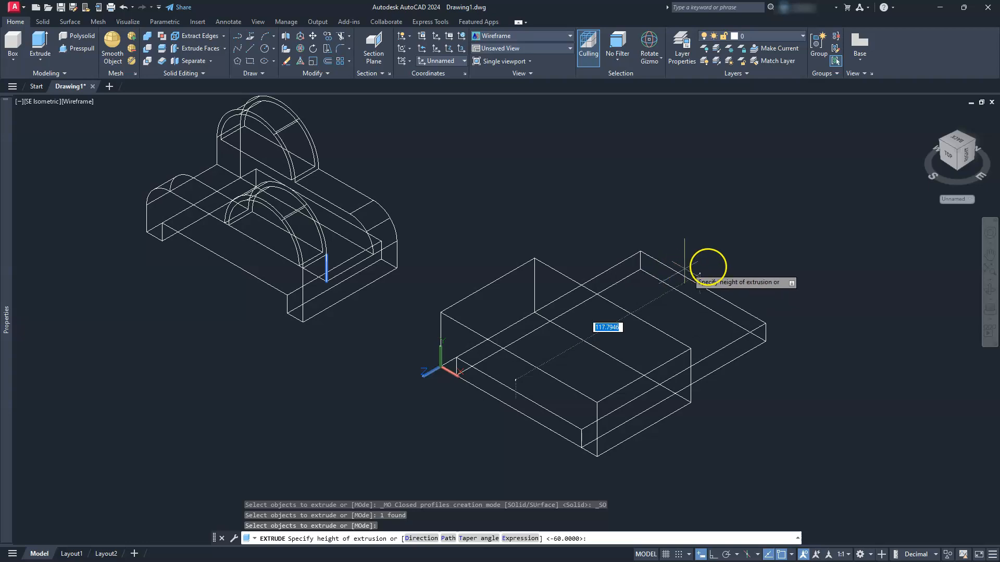
left_click(827, 232)
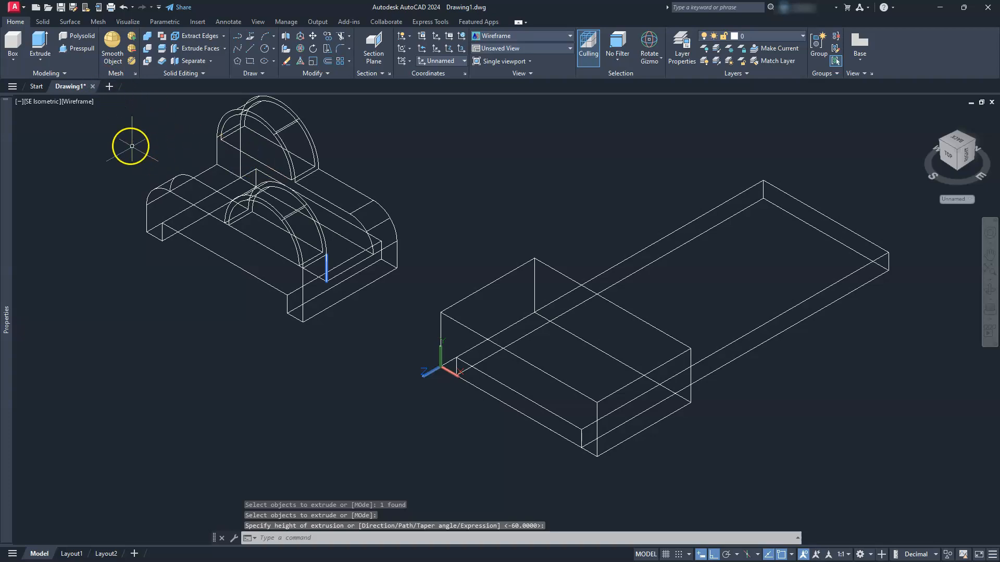
Subtract the long extruded bar from the block to cut the bottom slot.
left_click(147, 49)
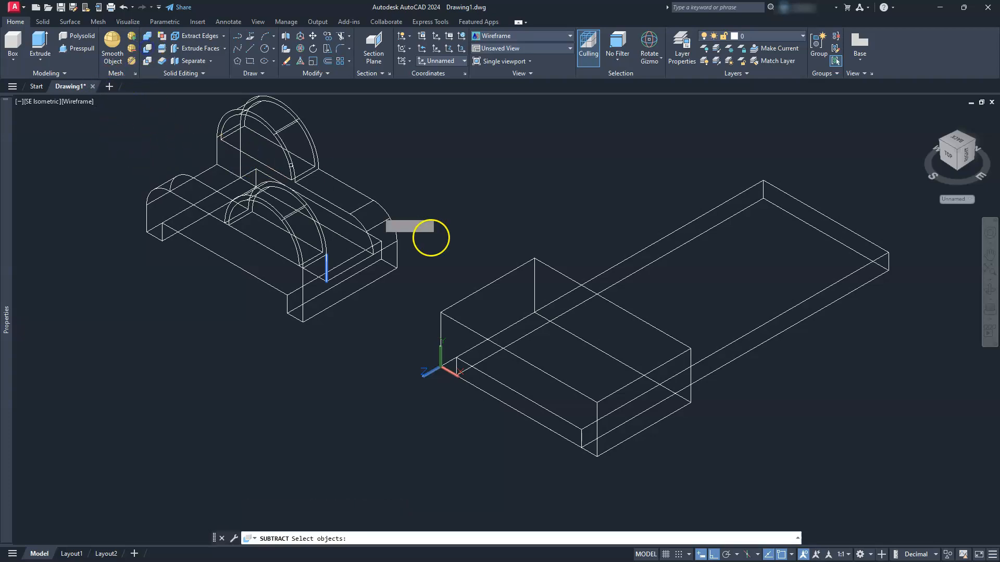
left_click(495, 279)
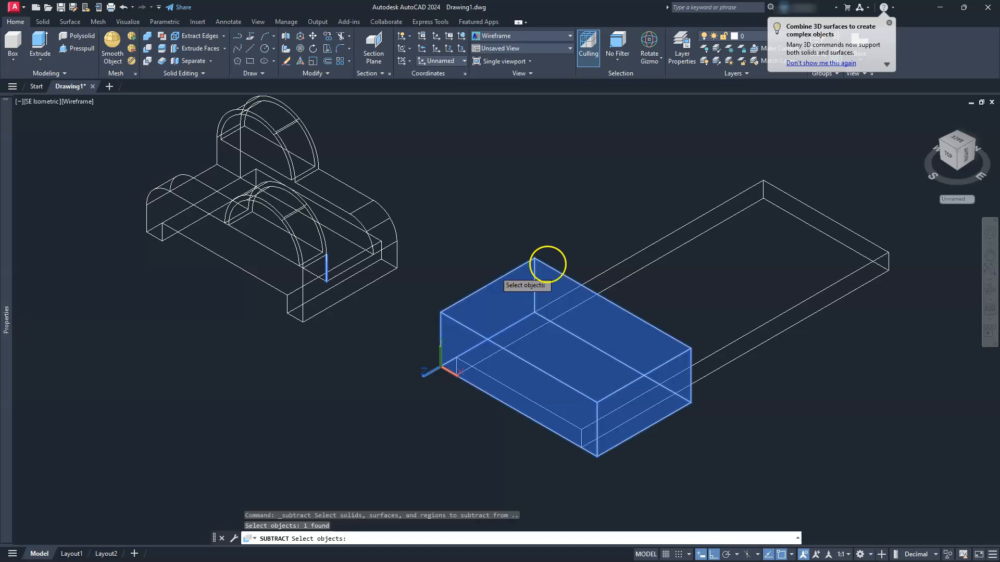
right_click(547, 263)
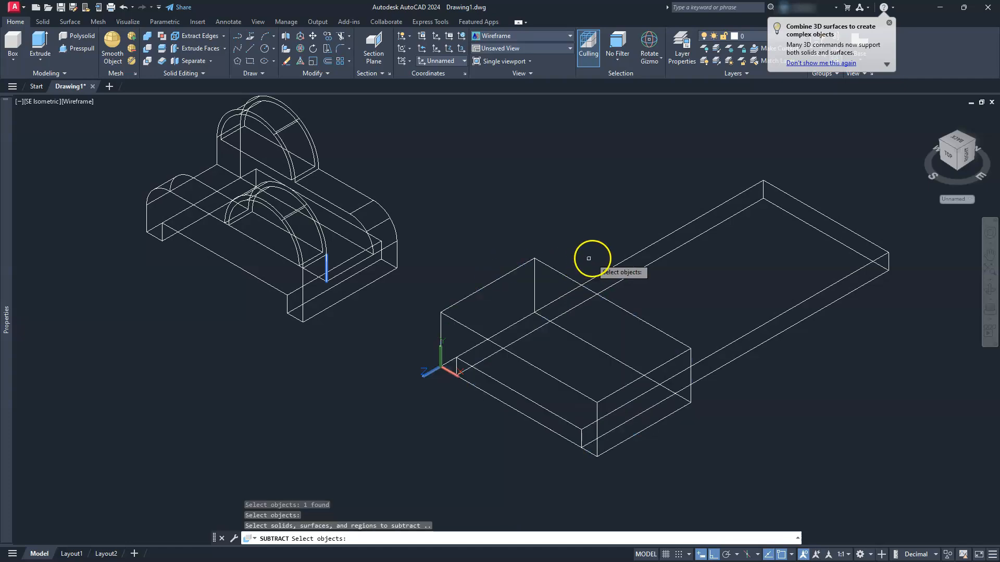
left_click(619, 260)
right_click(591, 207)
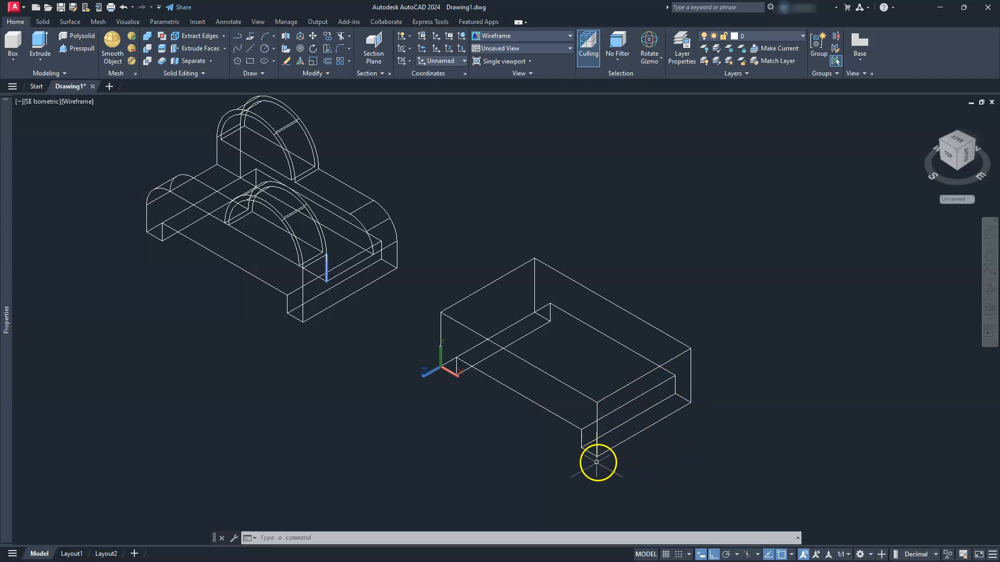
Define a three-point UCS on the block's +X end face, with its origin at the lower front corner and Y pointing up.
left_click(461, 50)
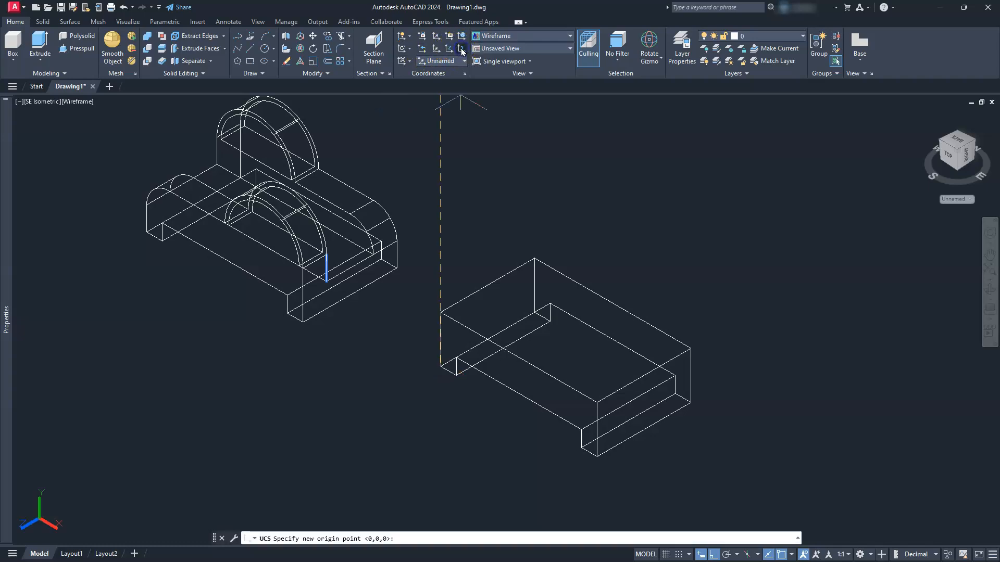
left_click(598, 456)
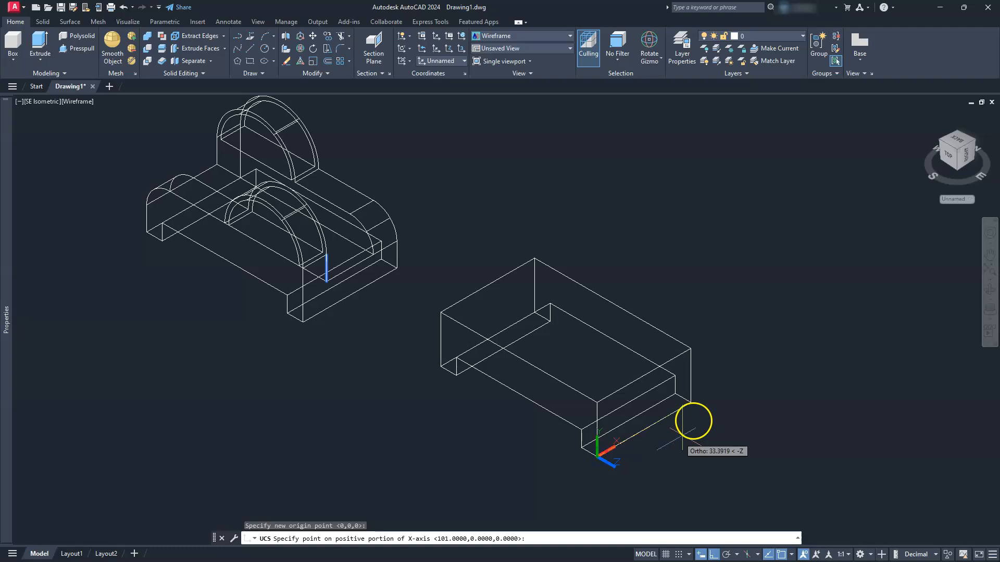
left_click(690, 403)
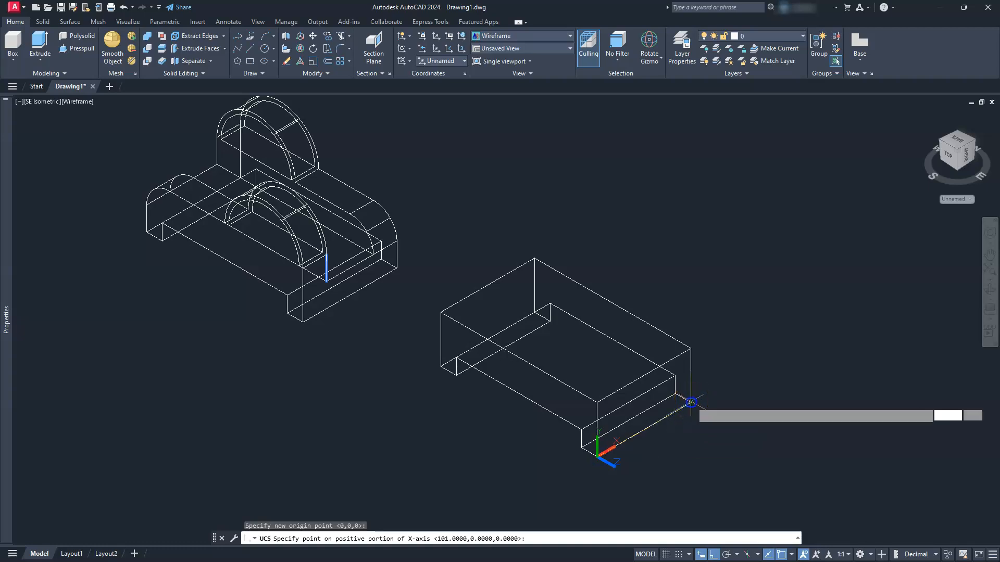
left_click(597, 402)
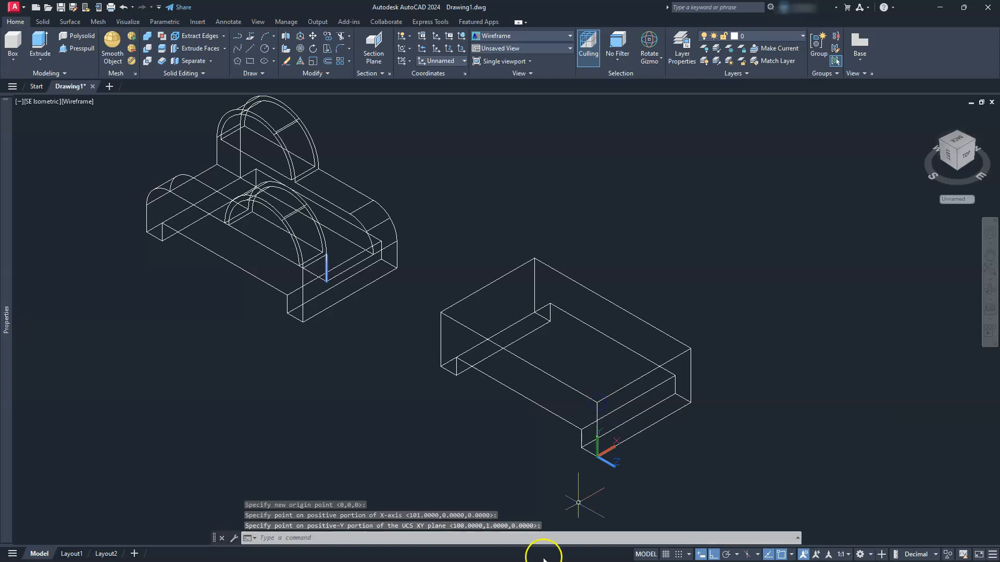
scroll(591, 477, "up", 3)
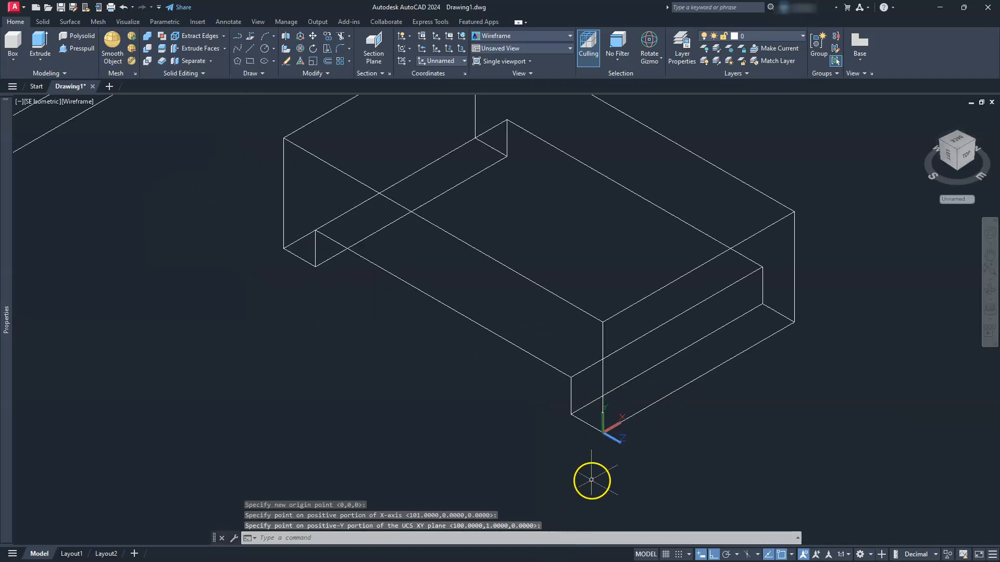
middle_click_drag(645, 433, 623, 462)
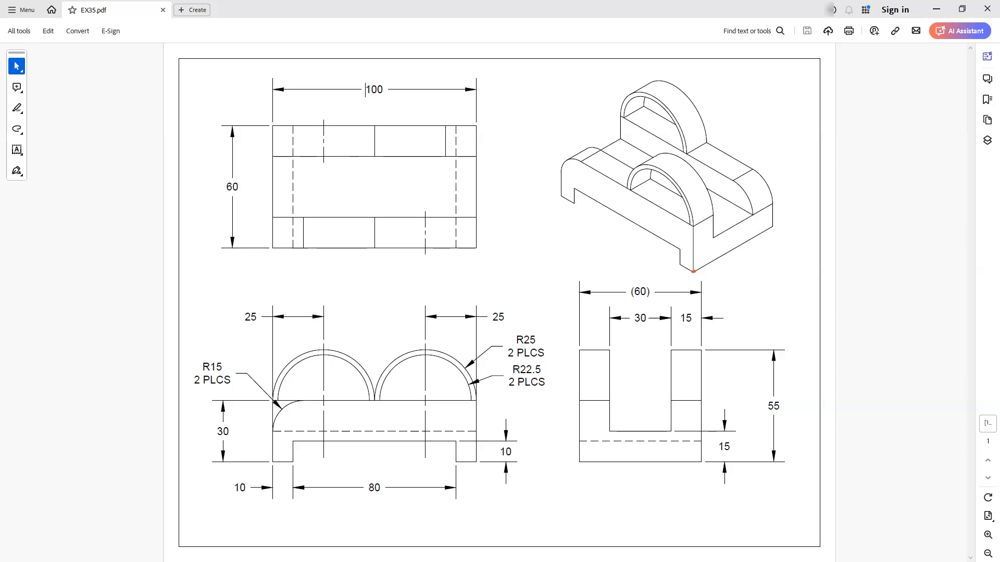
Switch to the EX35.pdf drawing and examine the side view's channel offsets, width and height.
left_click_drag(577, 462, 584, 458)
left_click_drag(607, 431, 615, 431)
left_click_drag(587, 319, 598, 319)
mouse_move(714, 442)
left_mouse_down()
mouse_move(713, 452)
mouse_move(735, 456)
mouse_move(732, 440)
mouse_move(715, 441)
left_mouse_up()
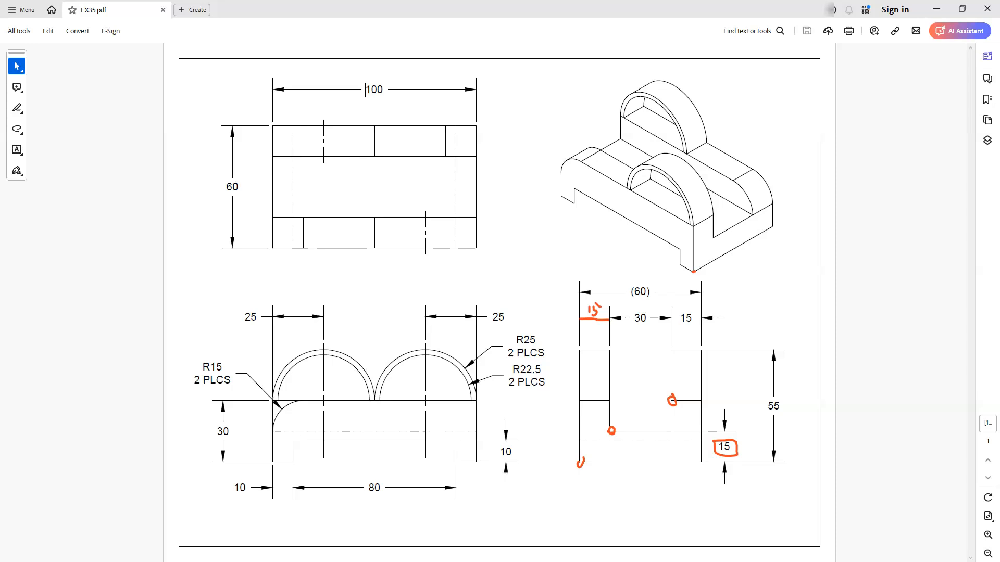
mouse_move(625, 310)
left_mouse_down()
mouse_move(629, 330)
mouse_move(649, 327)
mouse_move(650, 311)
mouse_move(626, 307)
left_mouse_up()
left_click_drag(703, 430, 701, 411)
left_click_drag(612, 402, 669, 401)
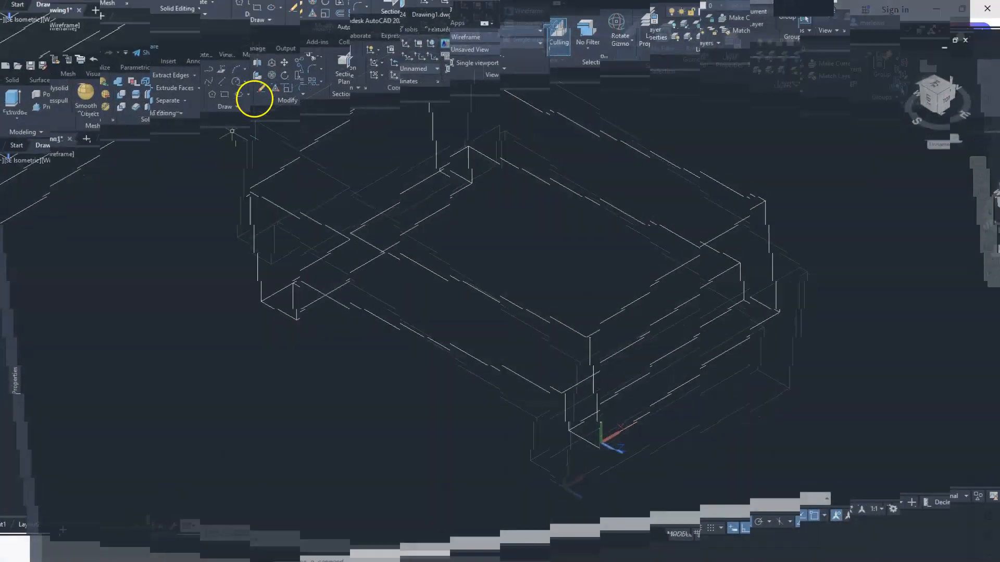
Switch back to AutoCAD and draw a rectangle 30 wide and 16 high on the end face, starting at 15,15.
left_click(250, 61)
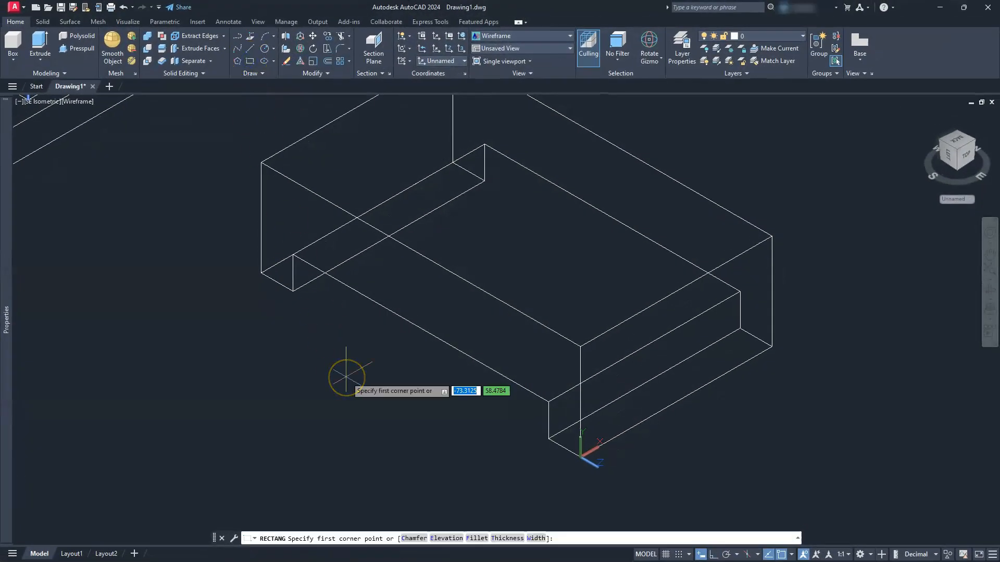
type("15")
key("Tab")
type("15")
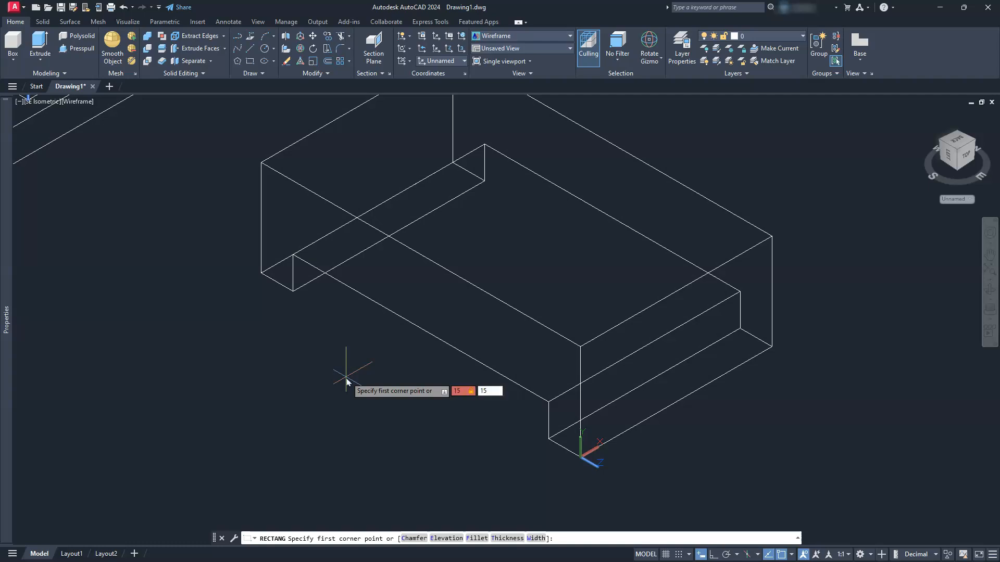
key("Return")
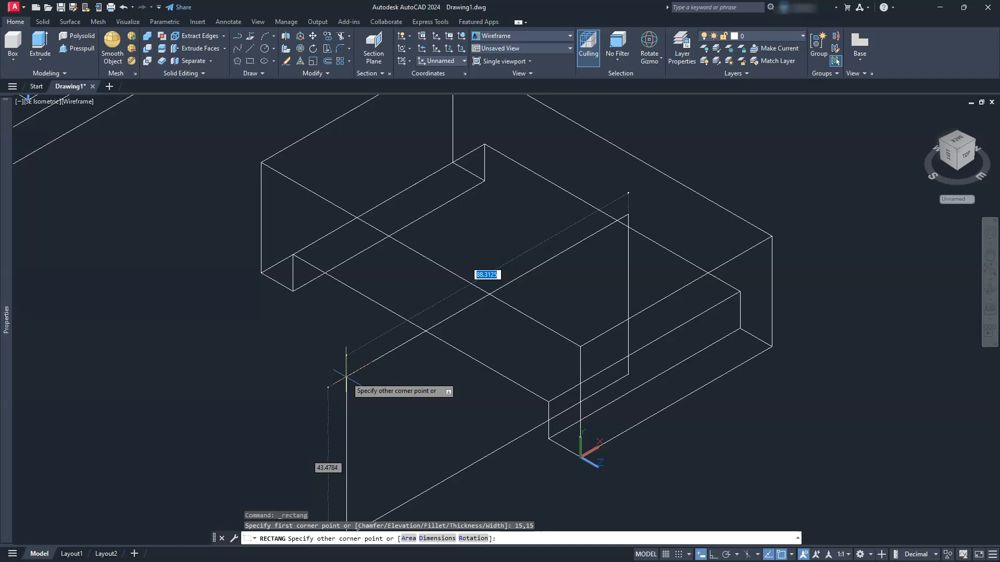
type("30")
key("Tab")
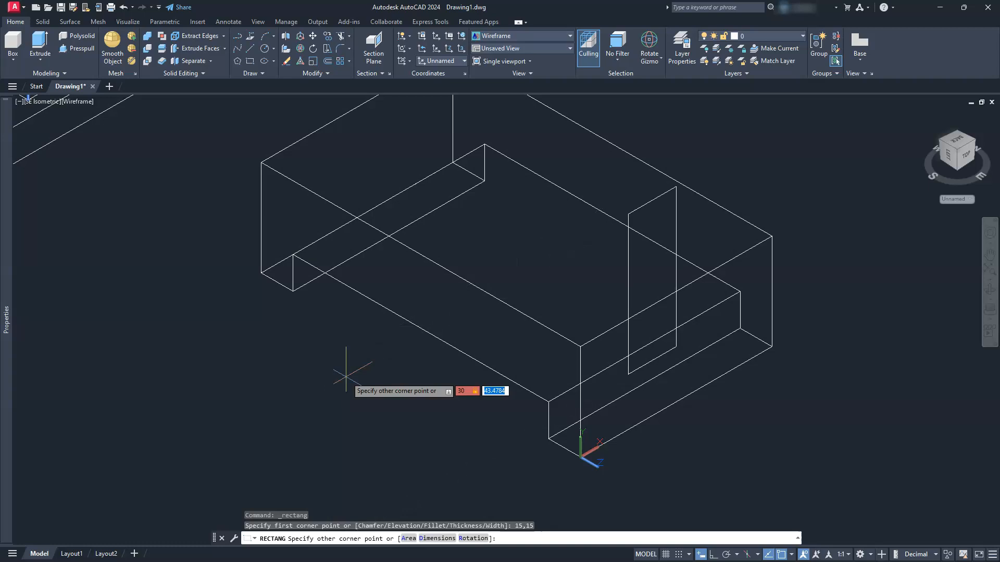
key("BackSpace")
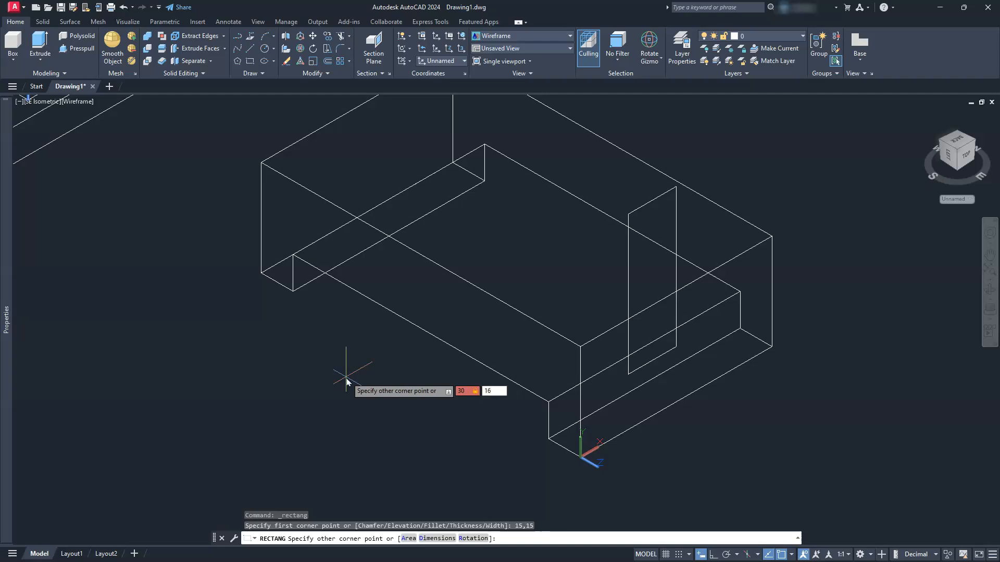
key("Return")
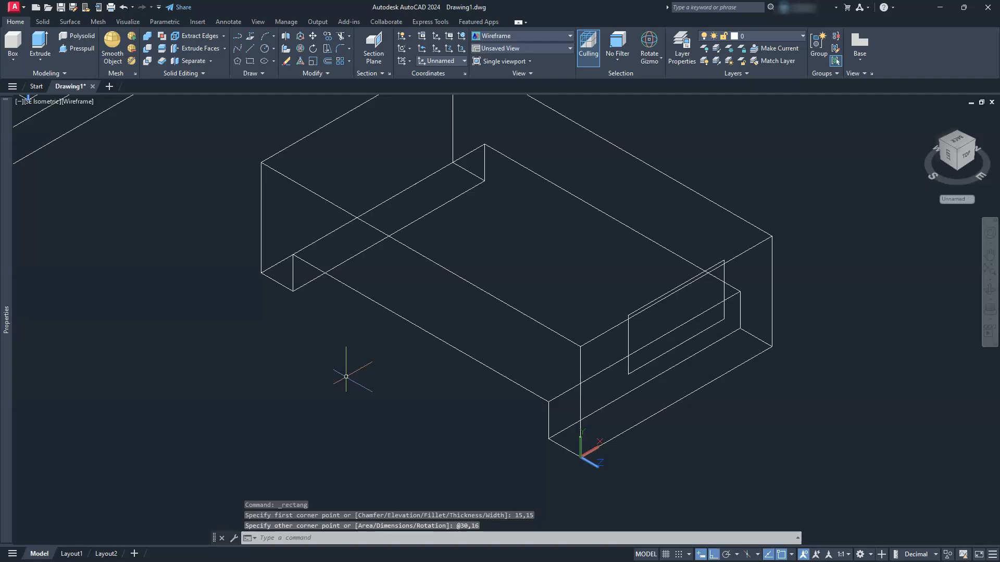
Extrude the 30 by 16 rectangle on the end face as a bar running lengthwise through the block and past its far end.
middle_click_drag(385, 349, 474, 409)
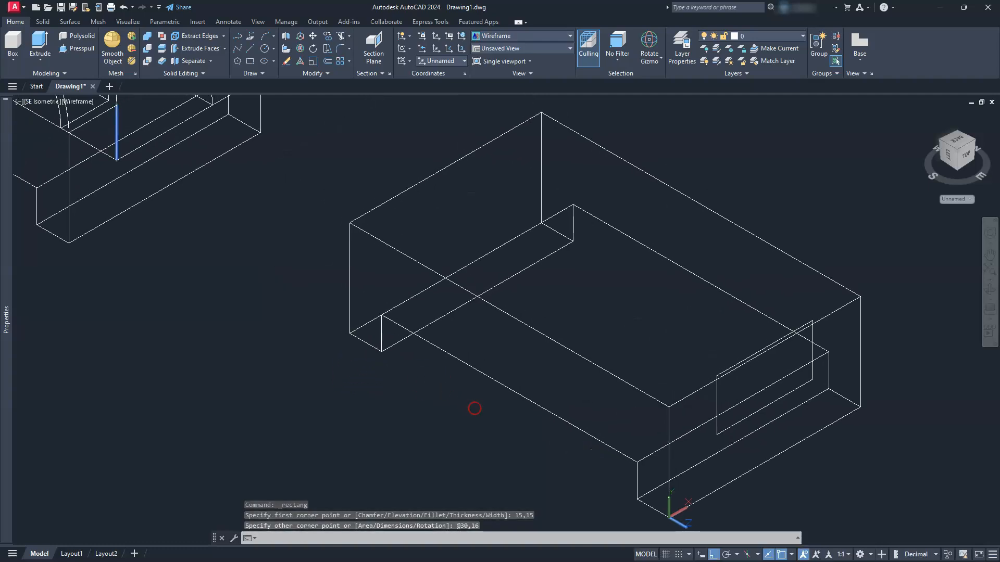
left_click(40, 44)
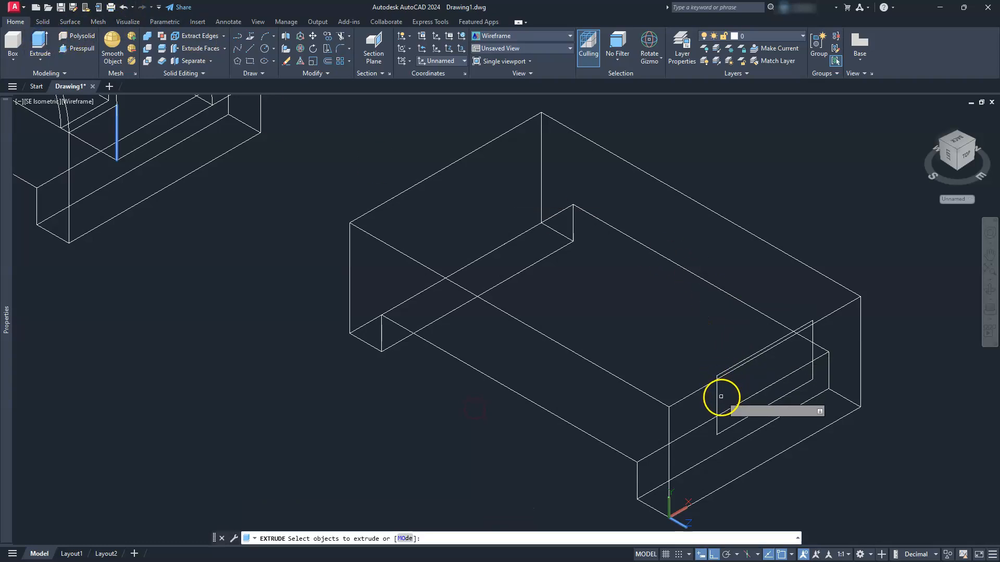
left_click(718, 399)
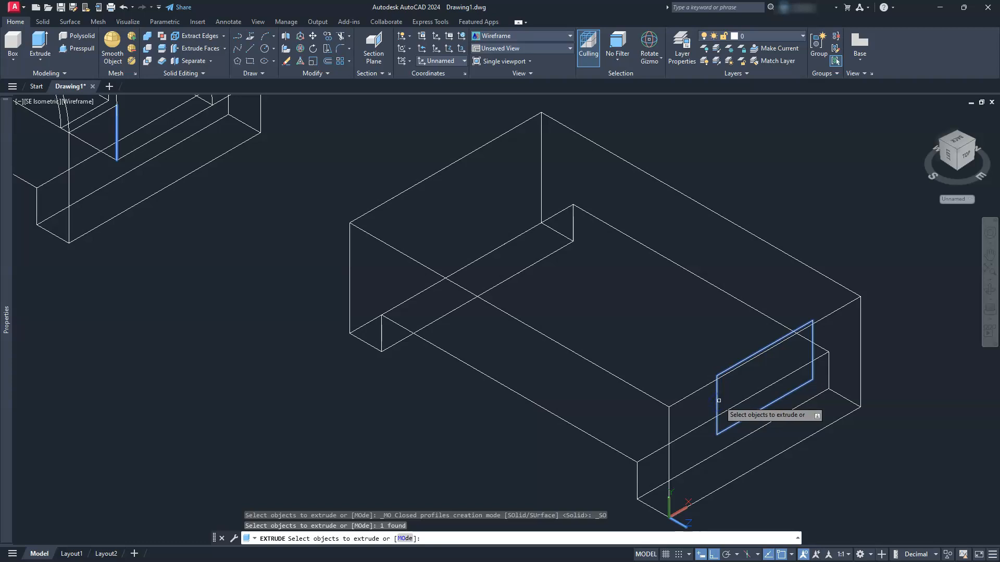
key("Return")
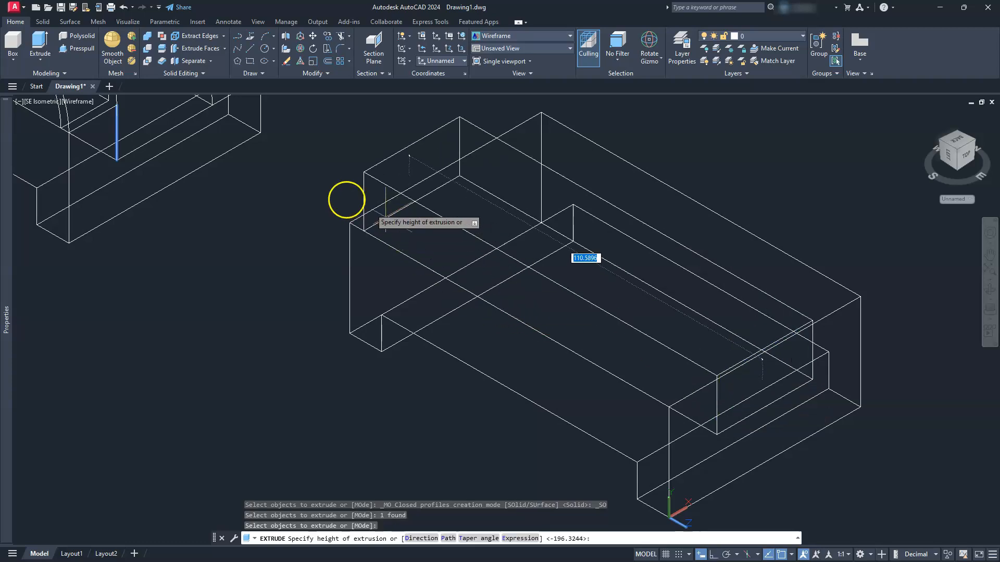
left_click(320, 197)
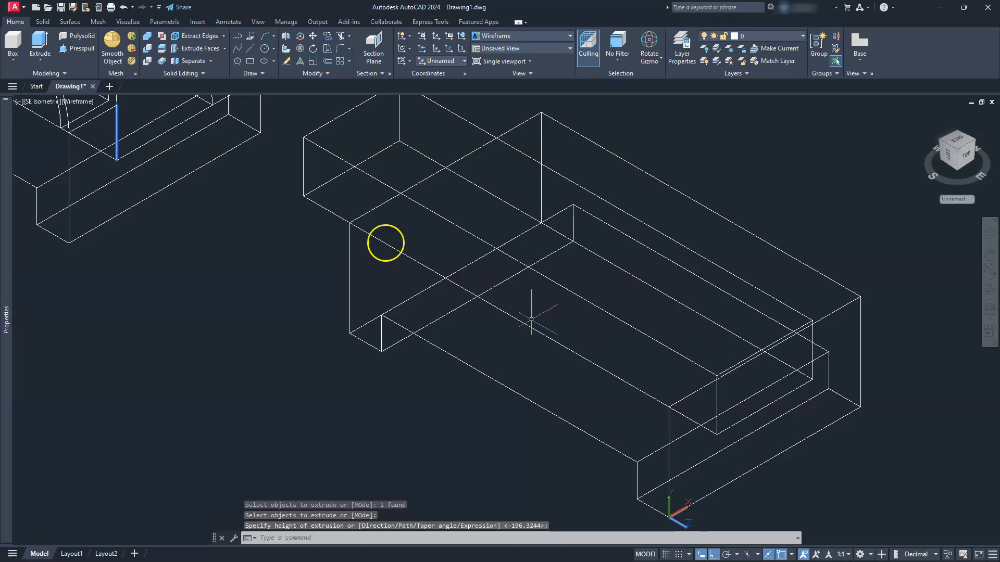
Subtract the extruded bar from the block to cut the top channel.
left_click(147, 47)
left_click(349, 255)
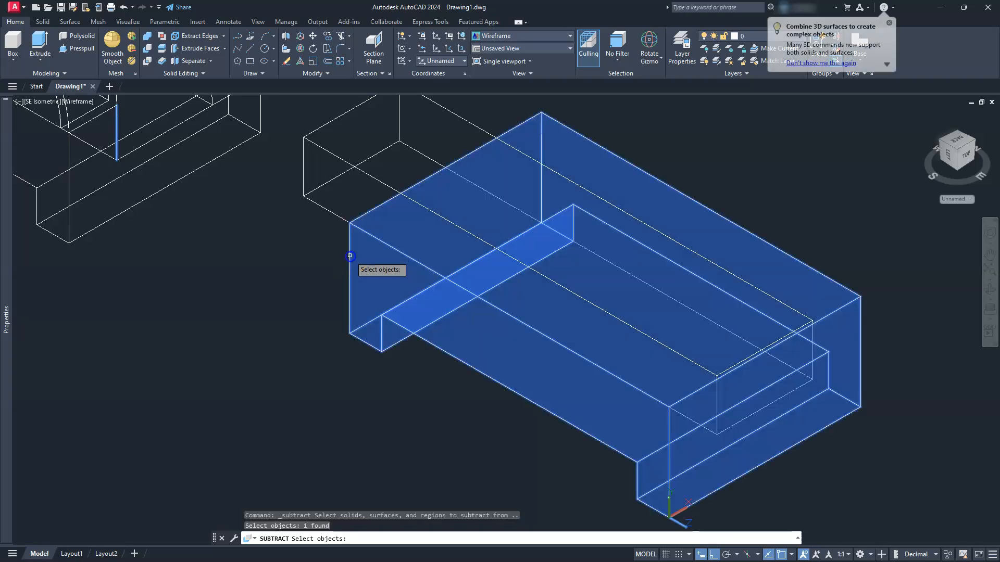
key("Return")
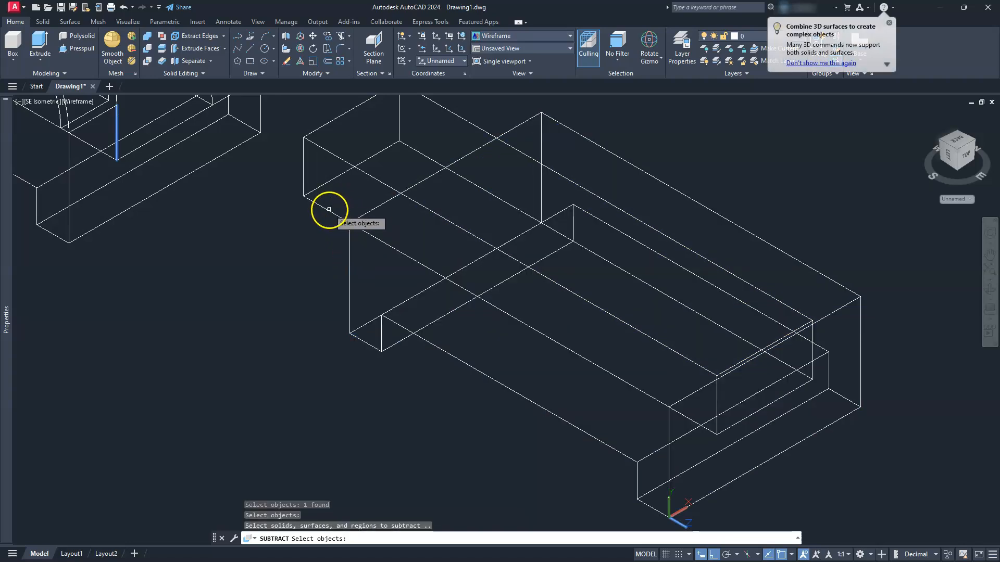
left_click(329, 212)
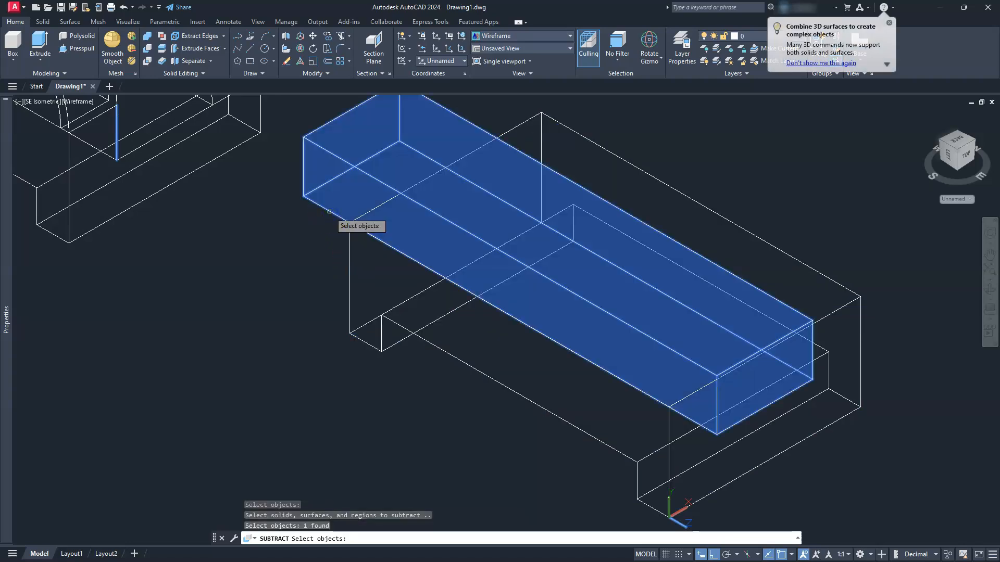
key("Return")
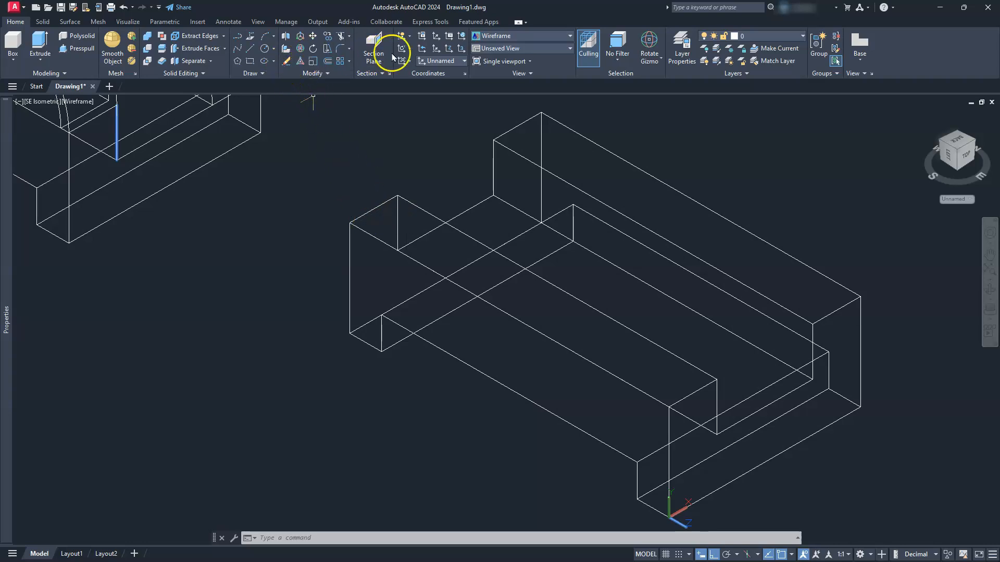
Define a three-point UCS on the long front face, origin at its upper corner by the notched end face, X along the length outward, Y up.
middle_click_drag(666, 326, 638, 276, "shift")
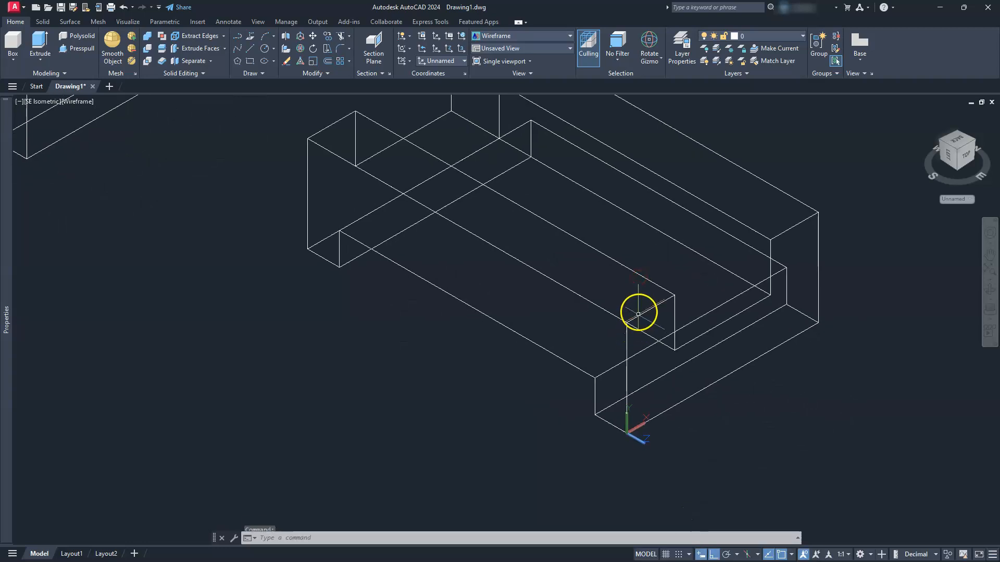
left_click(460, 50)
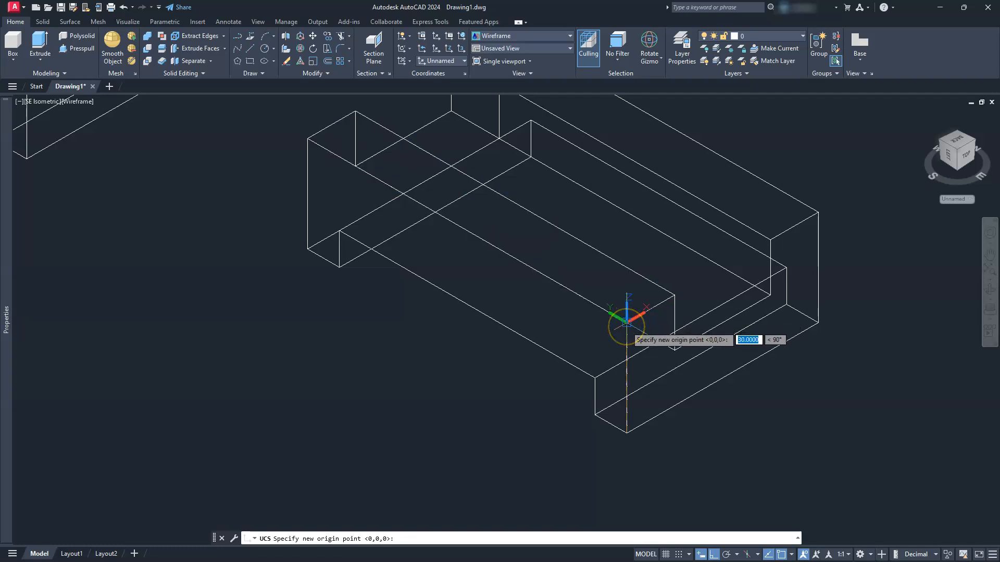
left_click(627, 323)
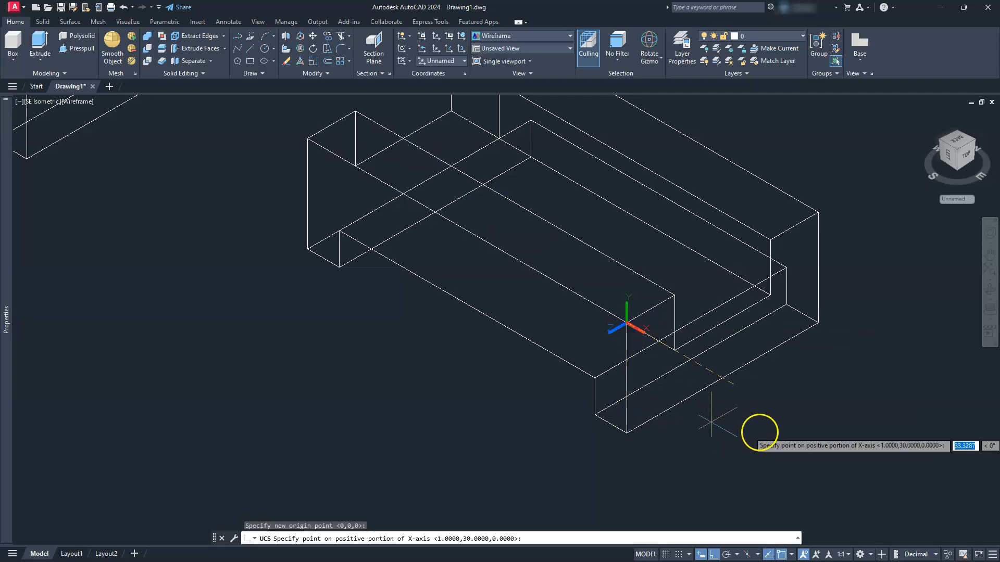
left_click(819, 433)
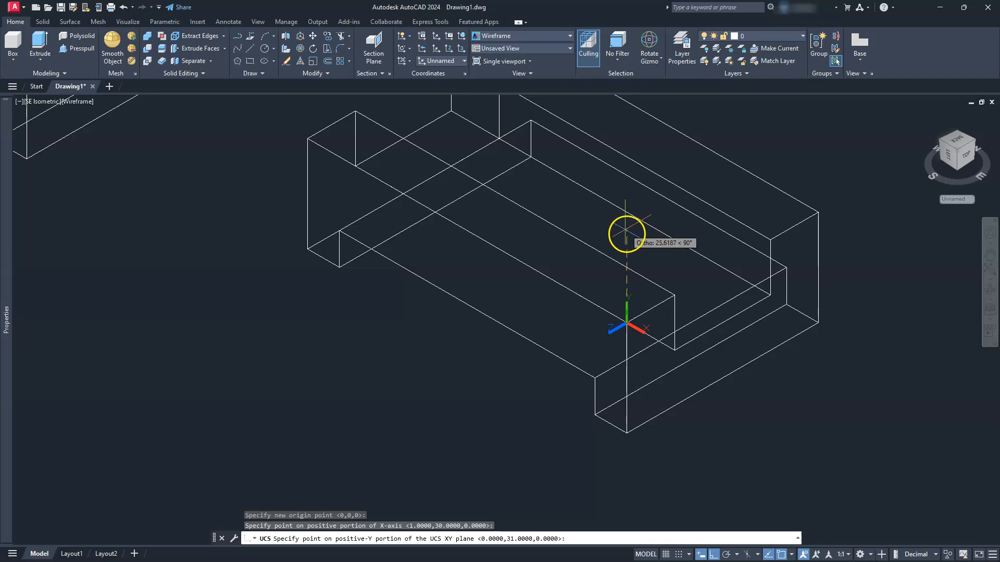
left_click(628, 236)
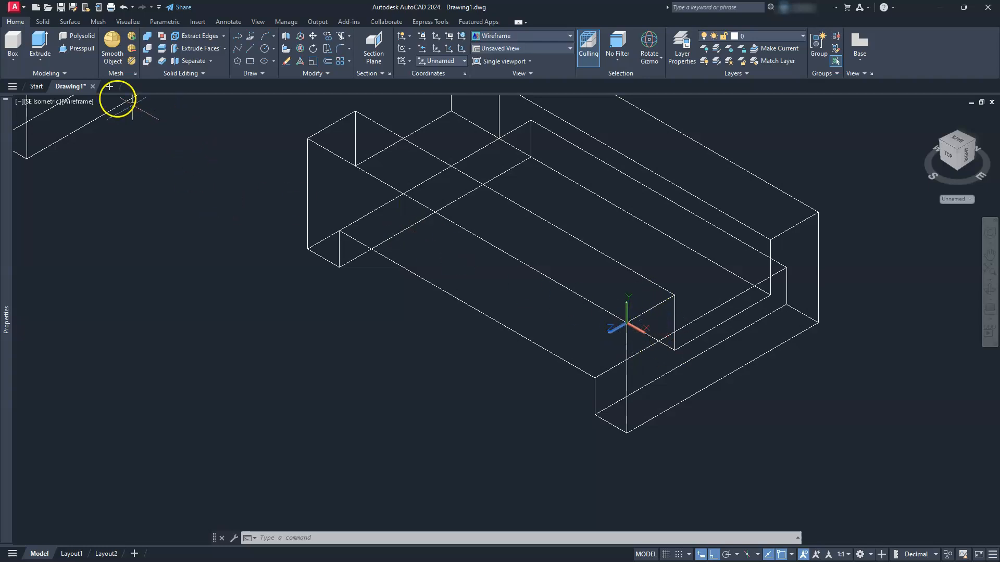
Create a cylinder centred at -25,0 on the front face with radius 25 and height 15, extending into the side wall.
left_click(14, 59)
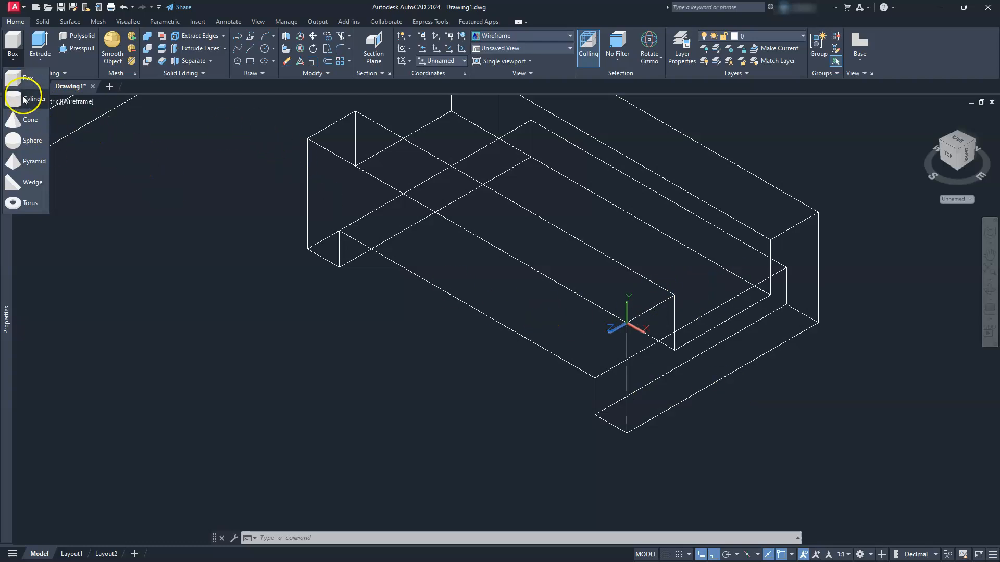
left_click(23, 99)
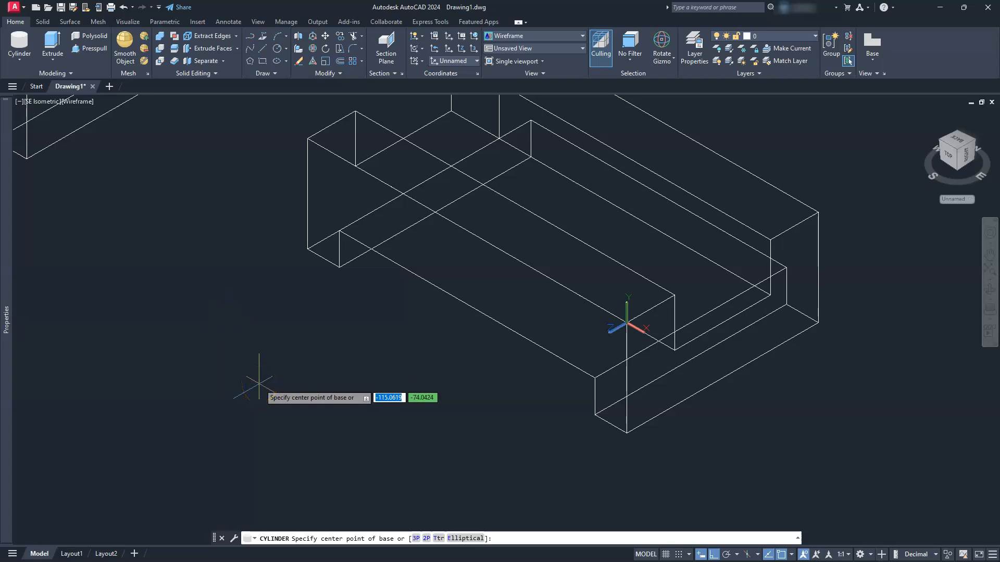
type("-25")
key("Tab")
type("0")
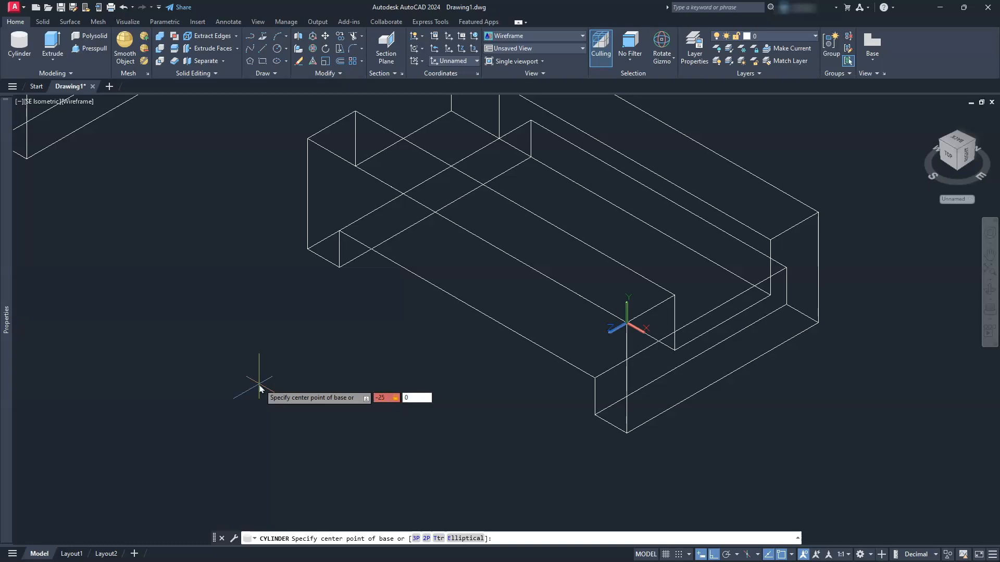
key("Return")
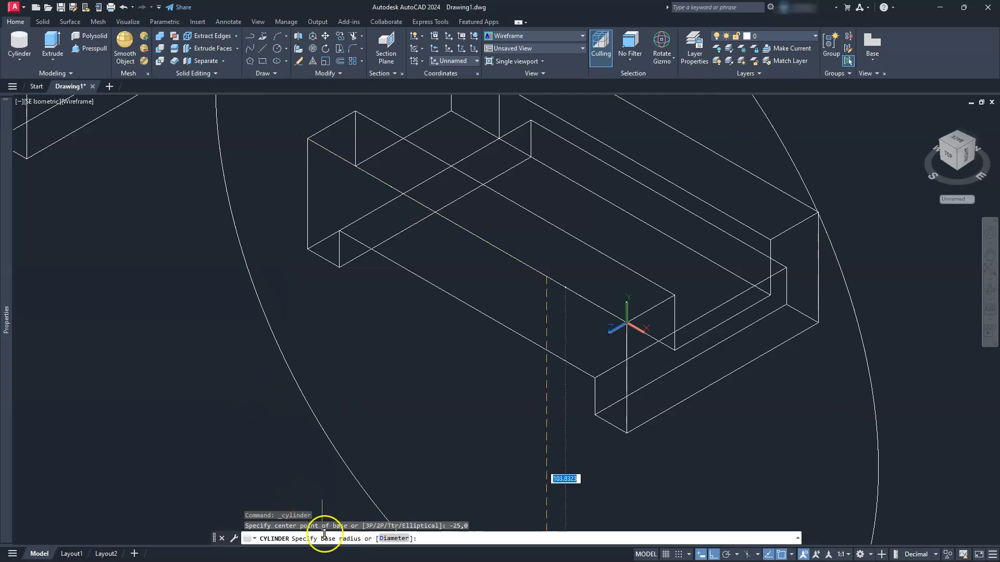
type("25")
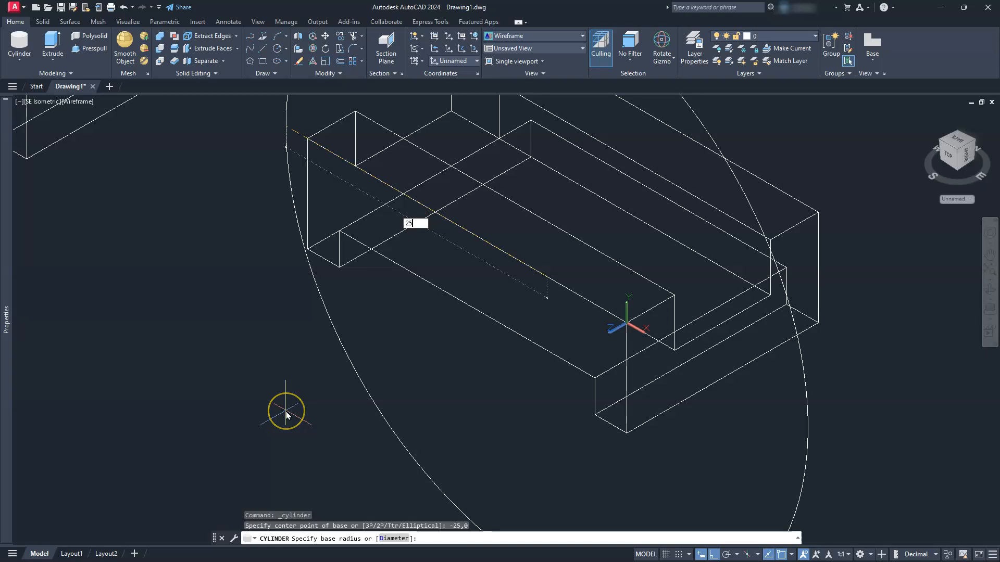
key("Return")
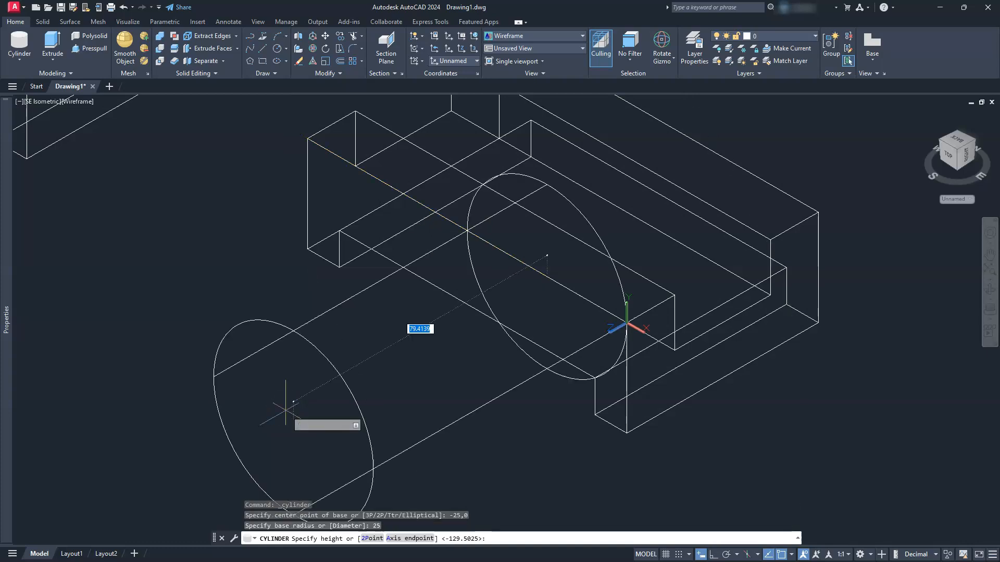
scroll(289, 409, "down", 2)
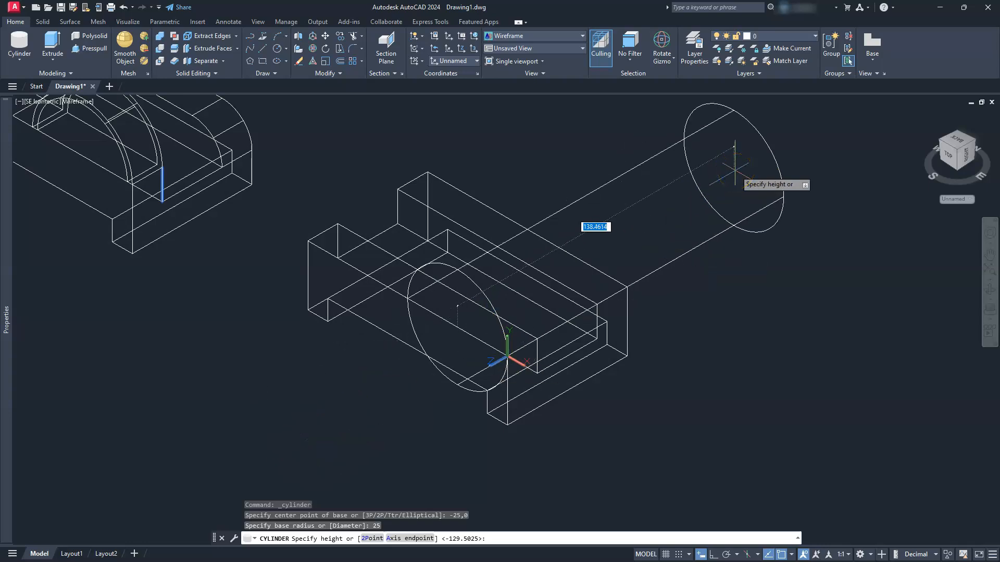
type("15")
key("Return")
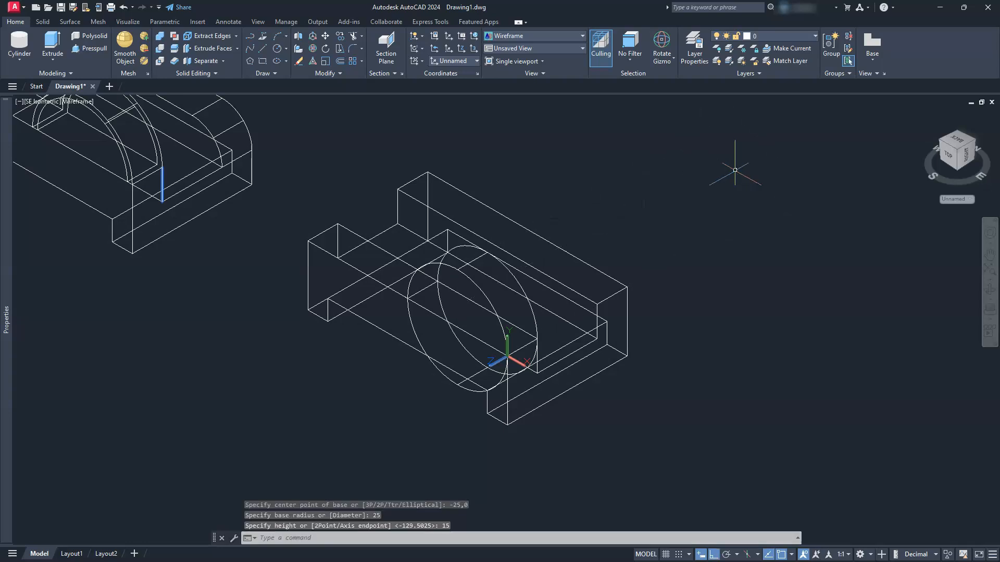
Check the cylinder in the Shades of Gray visual style and return to Wireframe.
left_click(78, 101)
left_click(114, 197)
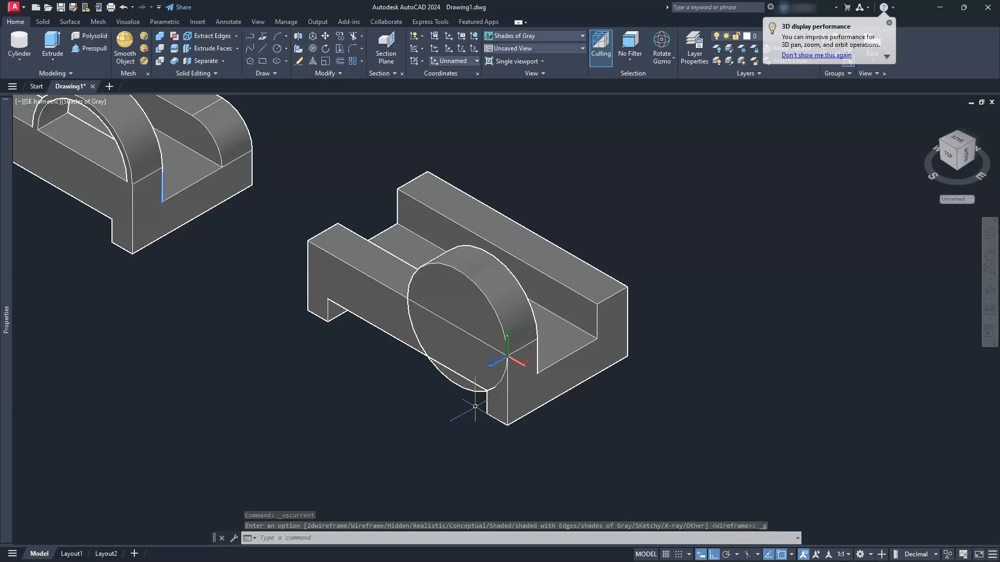
left_click(95, 102)
left_click(142, 216)
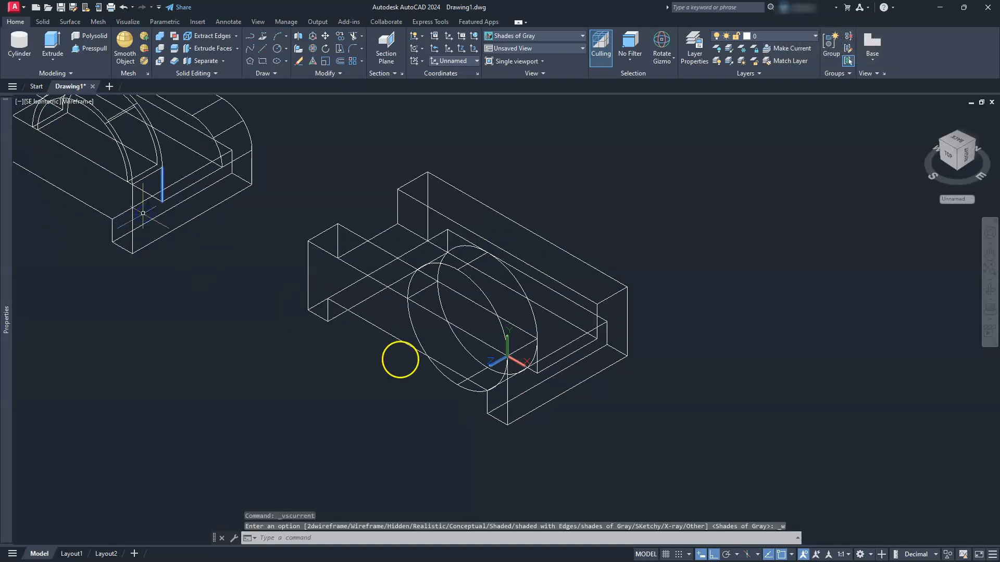
Create a concentric cylinder centred at -25,0 with radius 22.5 and height 15, extending in the same direction as the first.
left_click(11, 39)
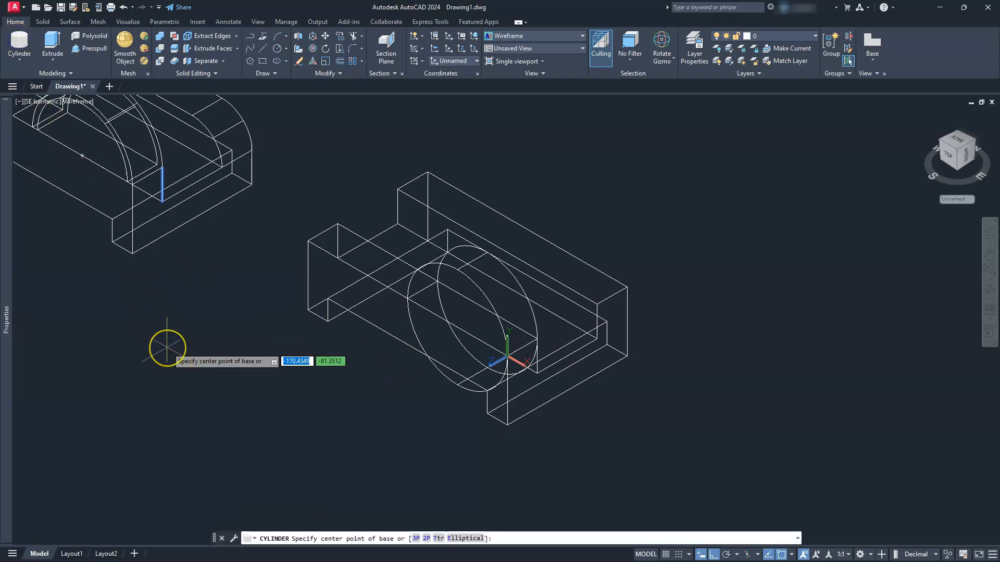
type("-25")
key("Tab")
type("0")
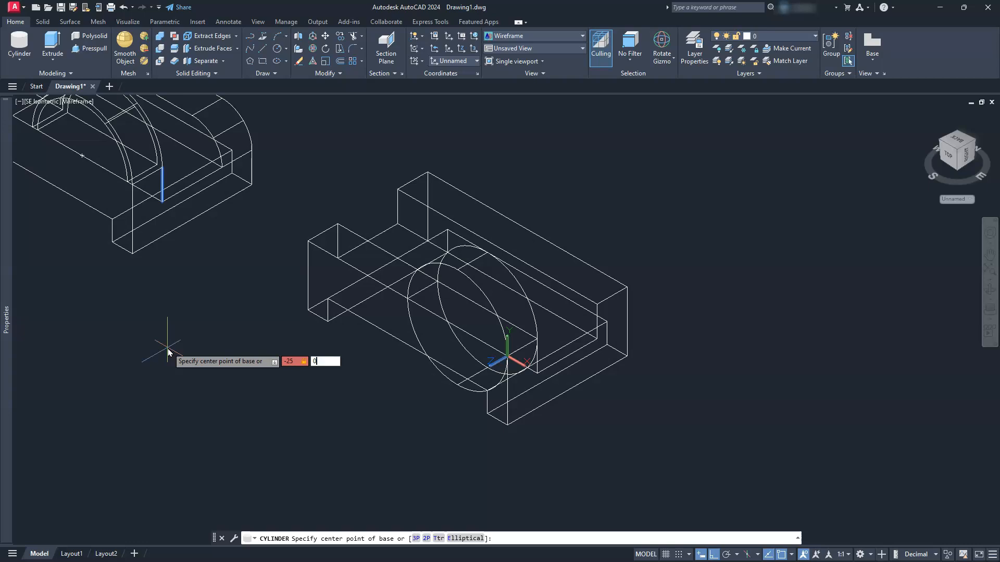
key("Return")
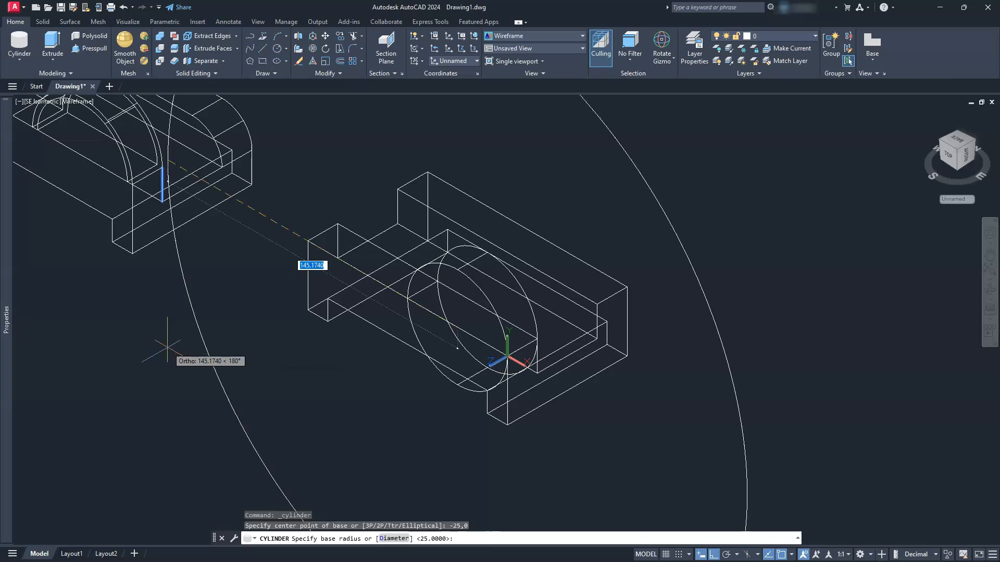
type("22.")
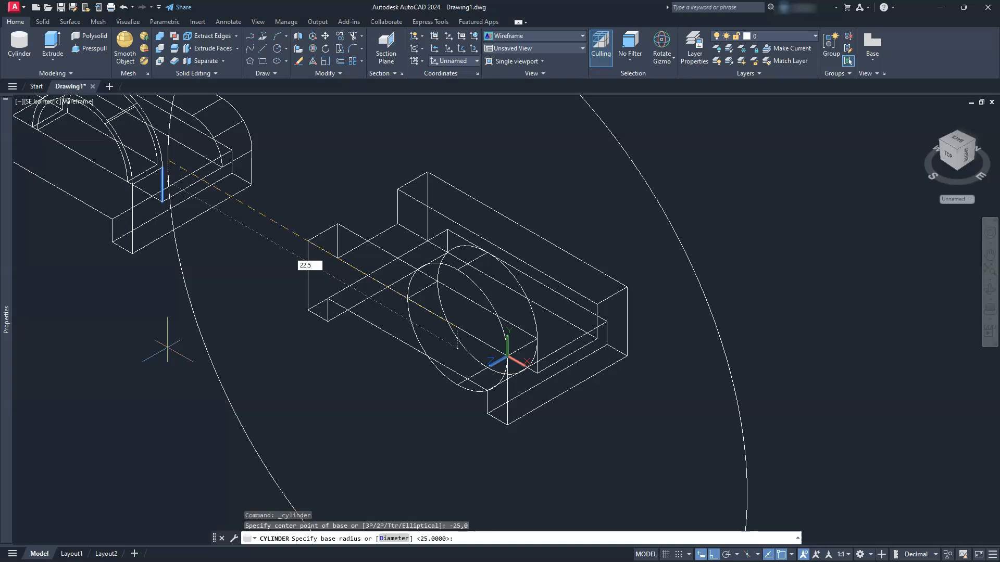
type("5")
key("Return")
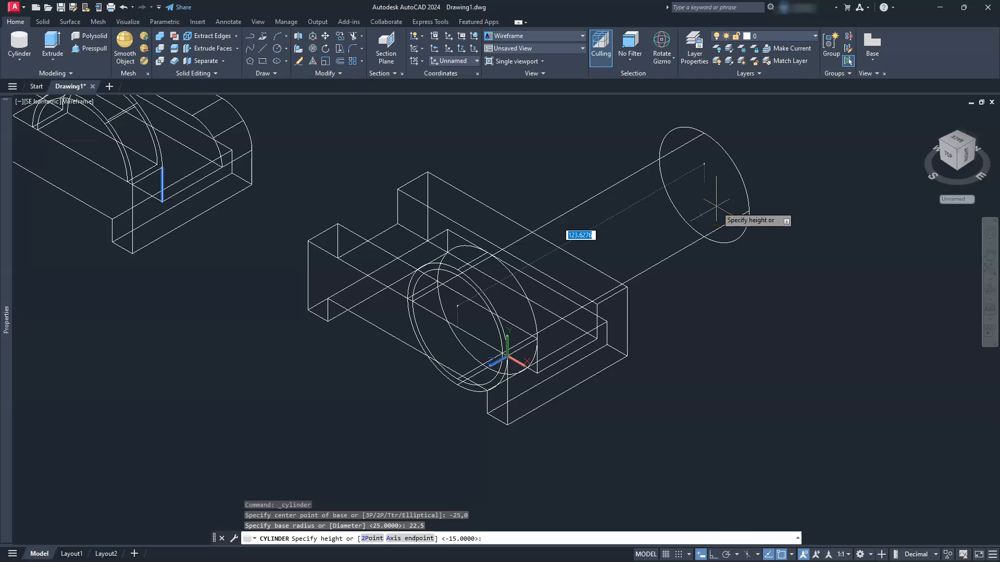
type("15")
key("Return")
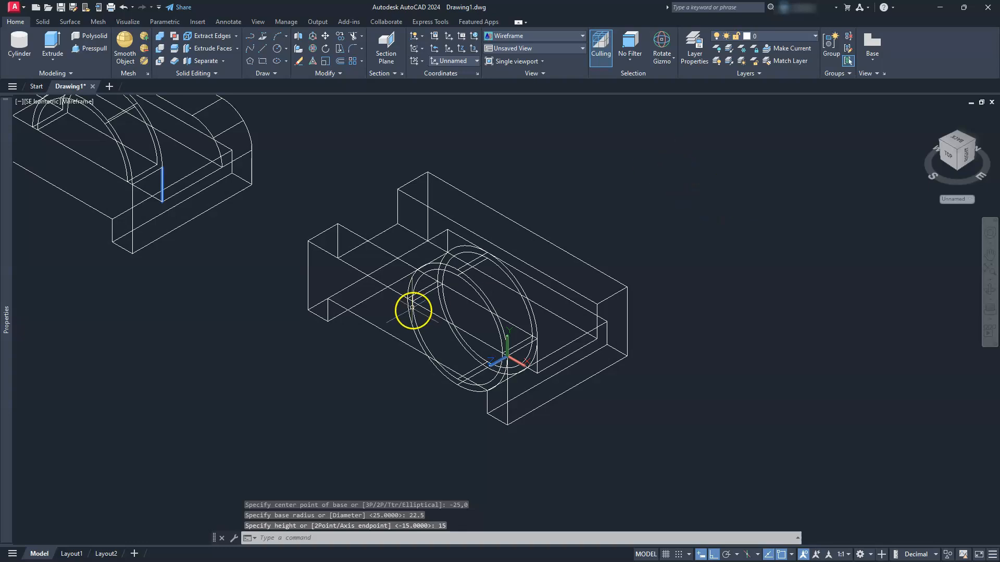
Set the visual style to Shades of Gray to show the two concentric cylinders shaded.
scroll(414, 313, "up", 3)
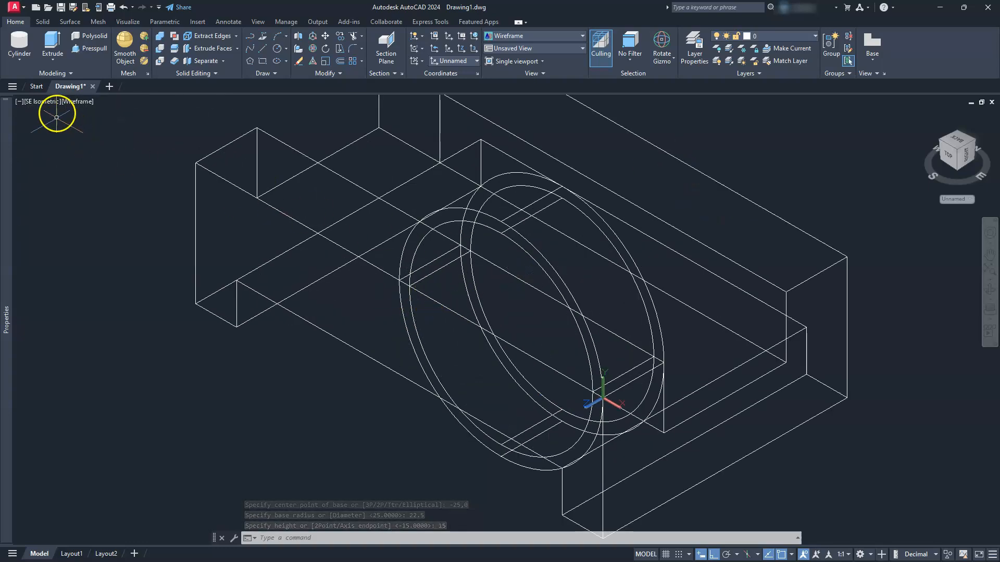
left_click(74, 102)
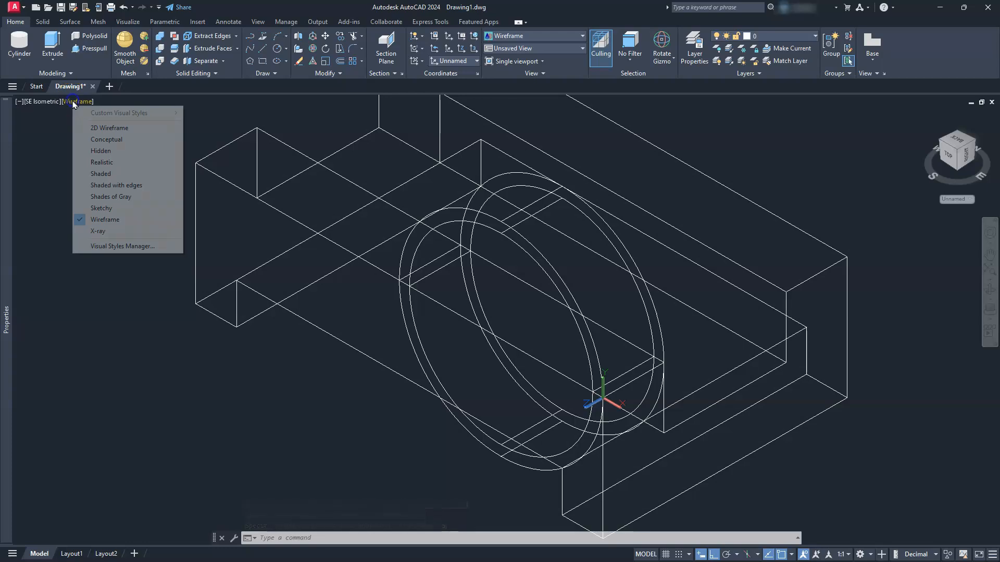
left_click(134, 196)
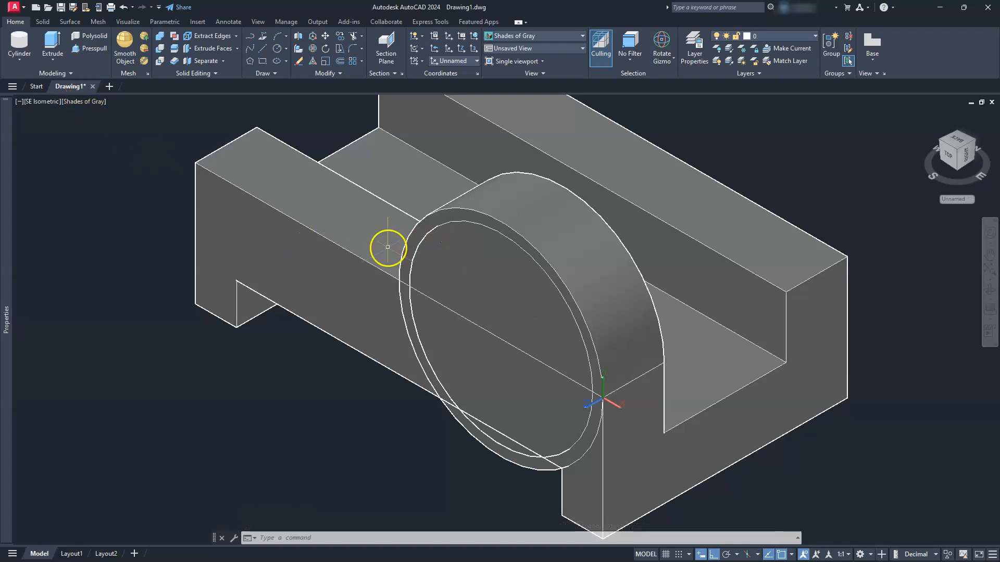
left_click(160, 49)
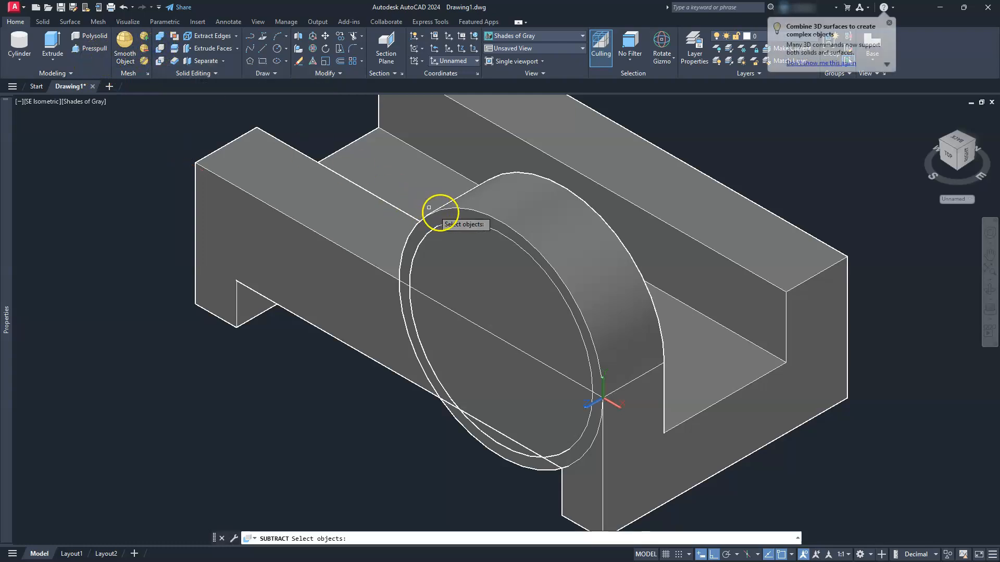
left_click(446, 208)
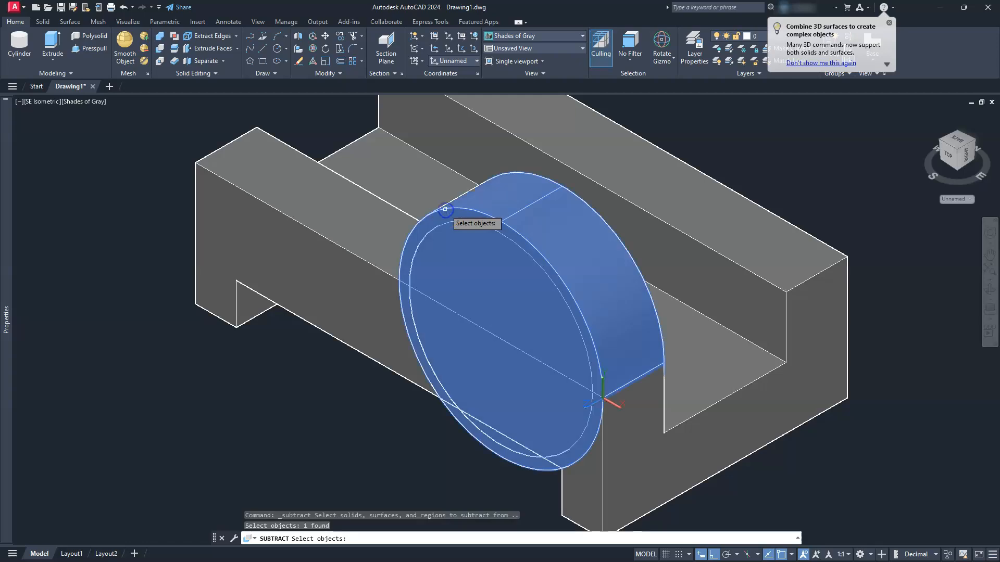
key("Return")
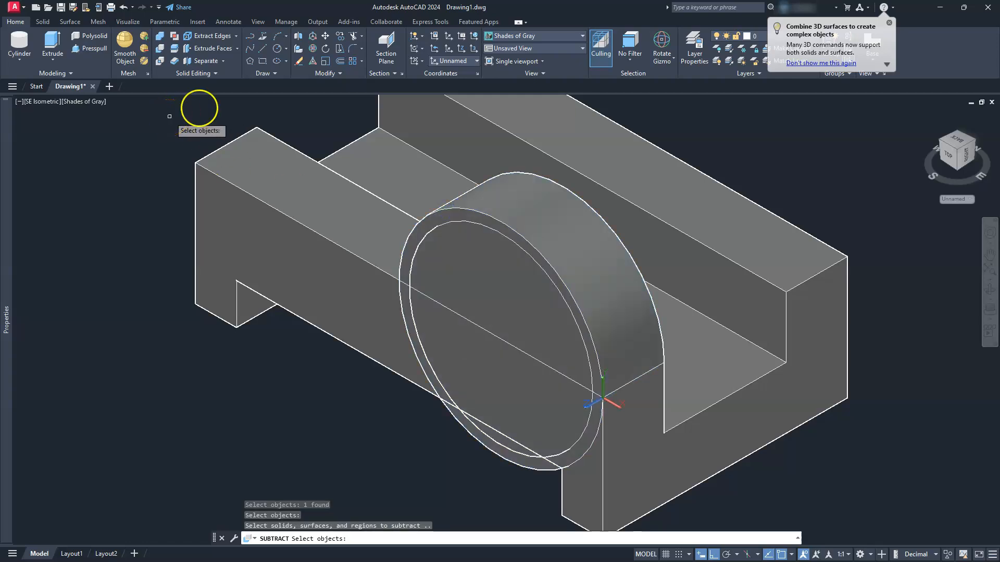
left_click(453, 222)
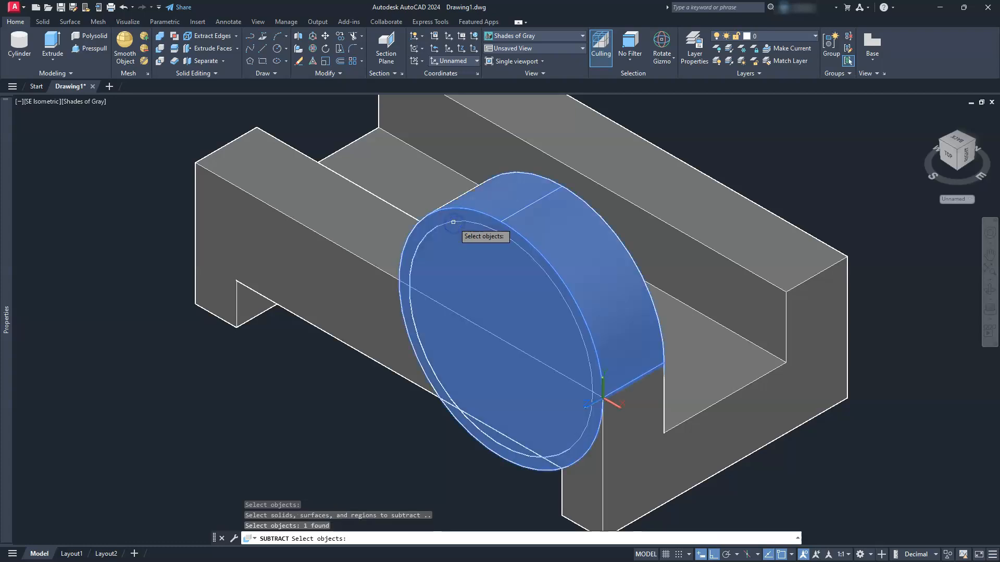
right_click(469, 247)
left_click(460, 225)
left_click(459, 214)
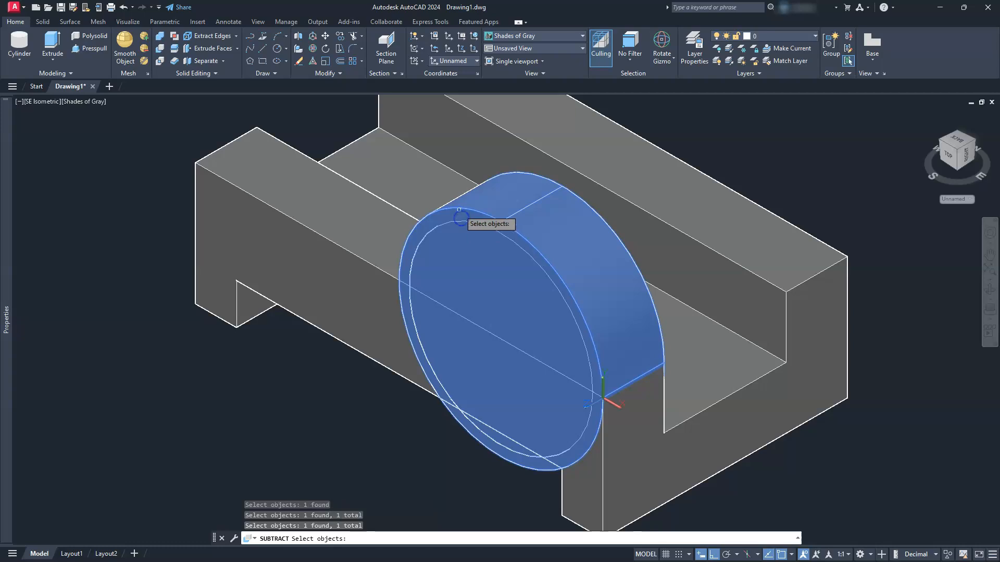
left_click(459, 210, "shift")
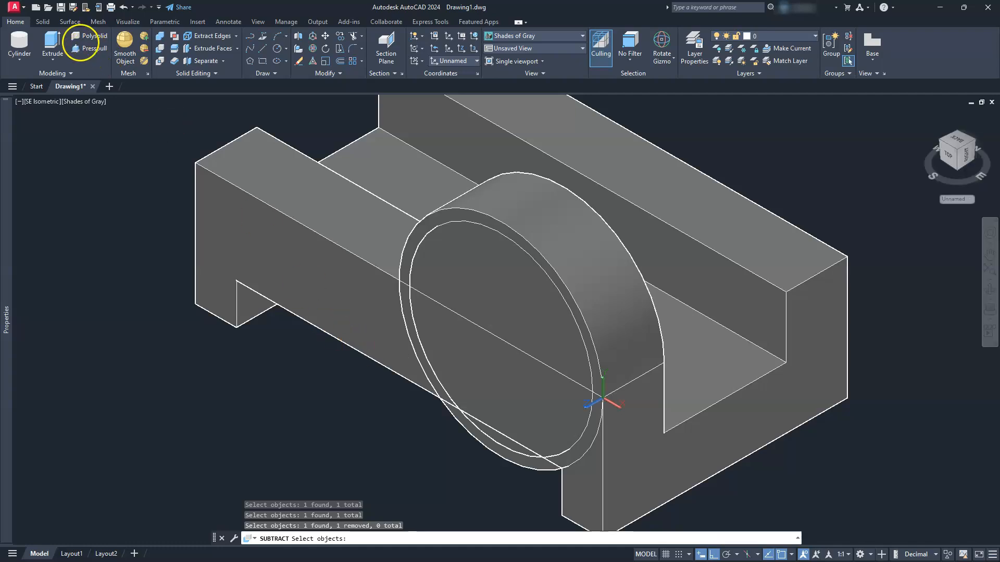
key("Escape")
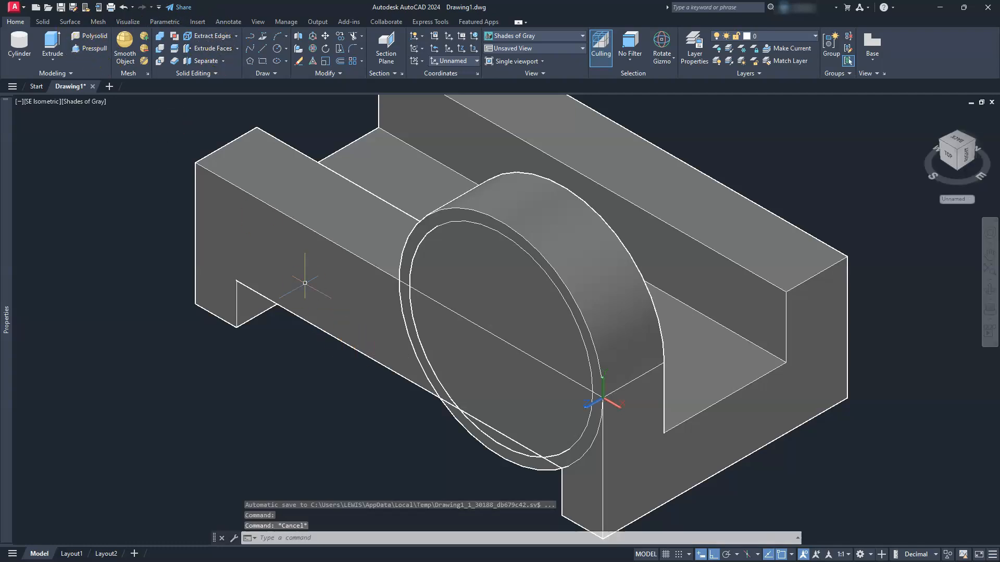
In the Wireframe visual style, subtract the inner cylinder from the outer cylinder, and display the resulting ring in Shades of Gray.
left_click(89, 102)
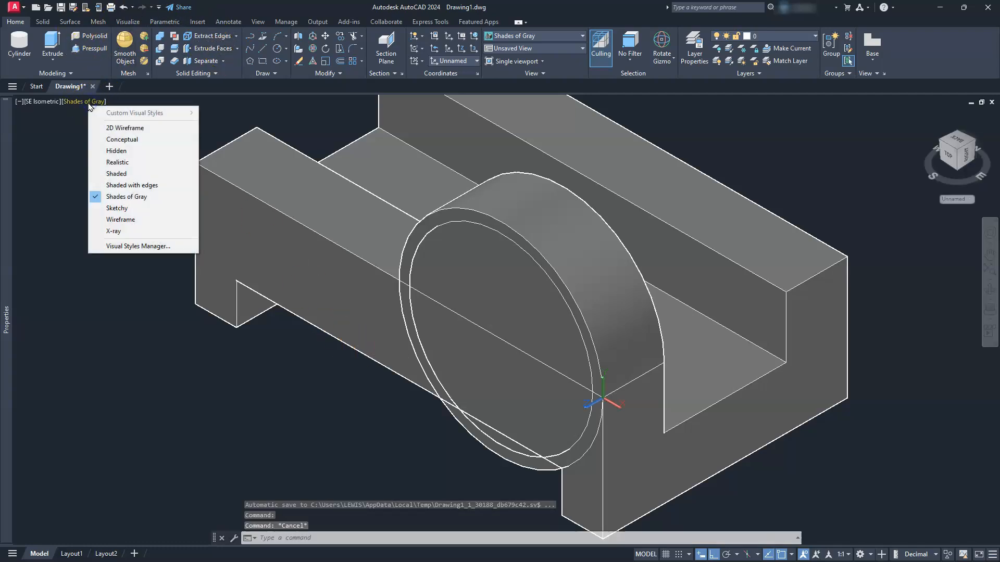
left_click(132, 223)
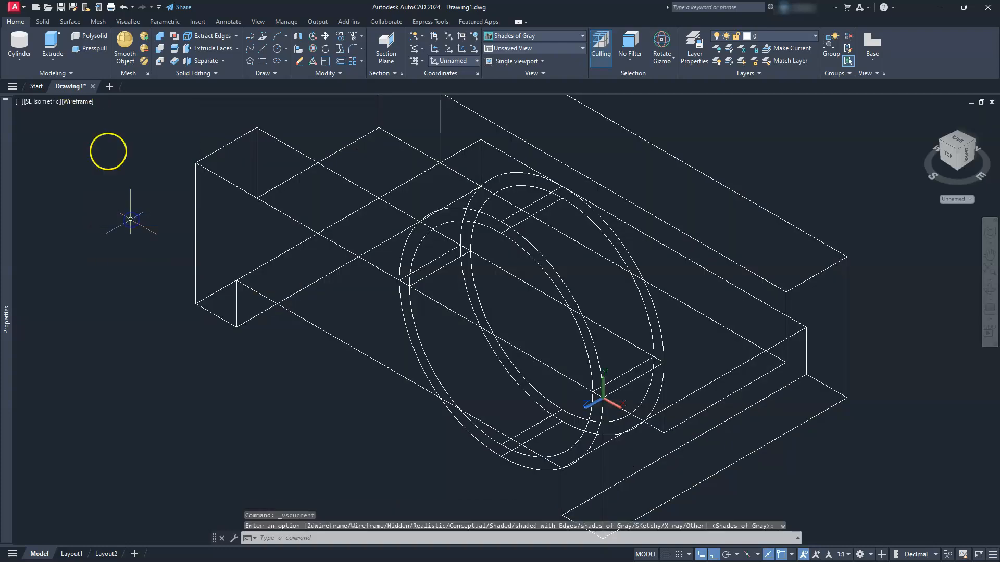
left_click(157, 51)
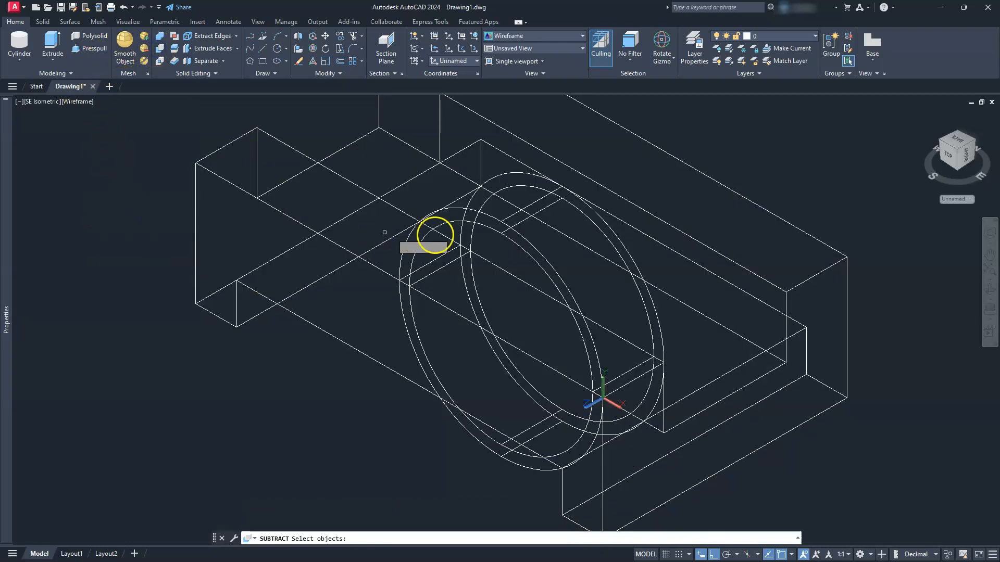
left_click(462, 210)
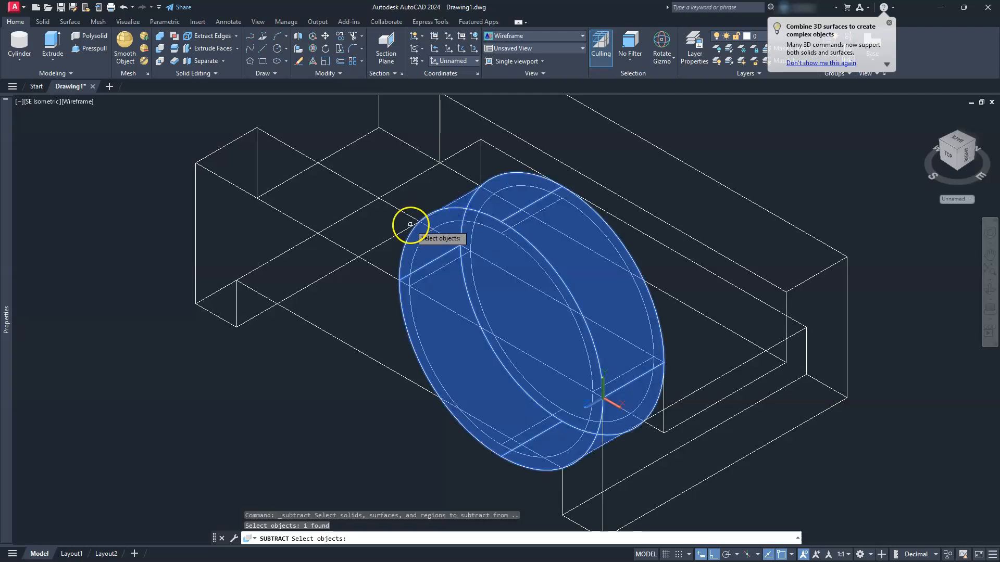
right_click(437, 240)
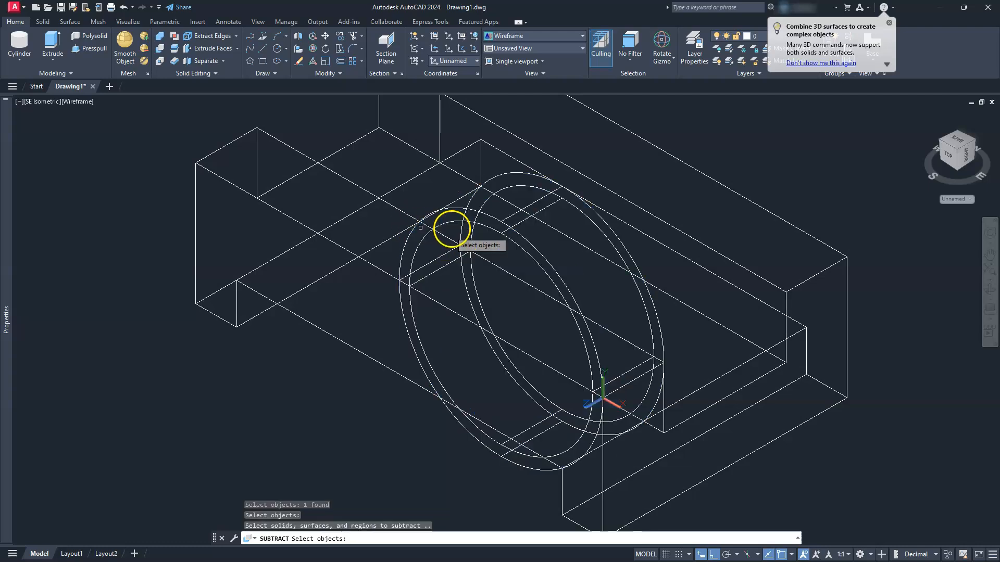
left_click(451, 222)
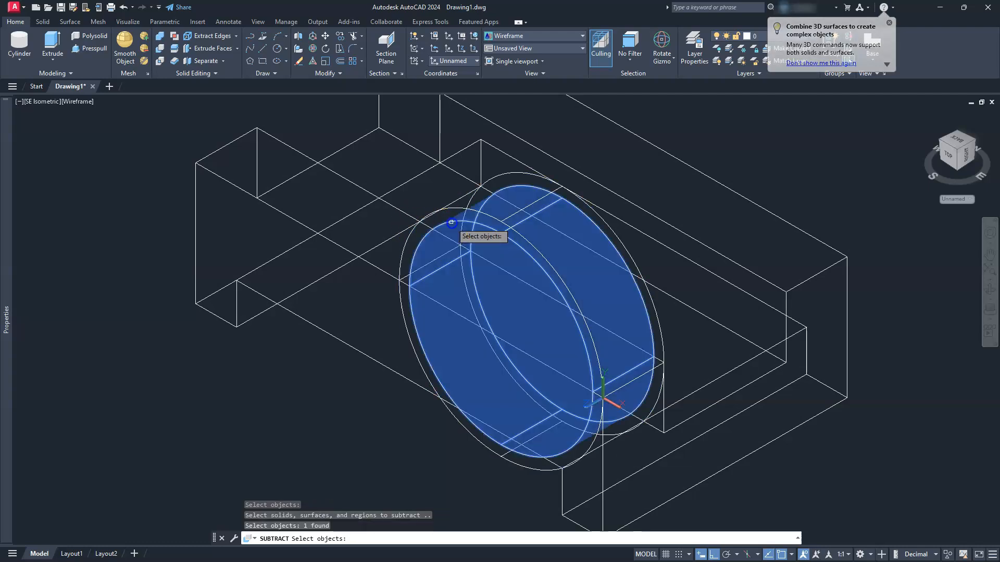
right_click(164, 330)
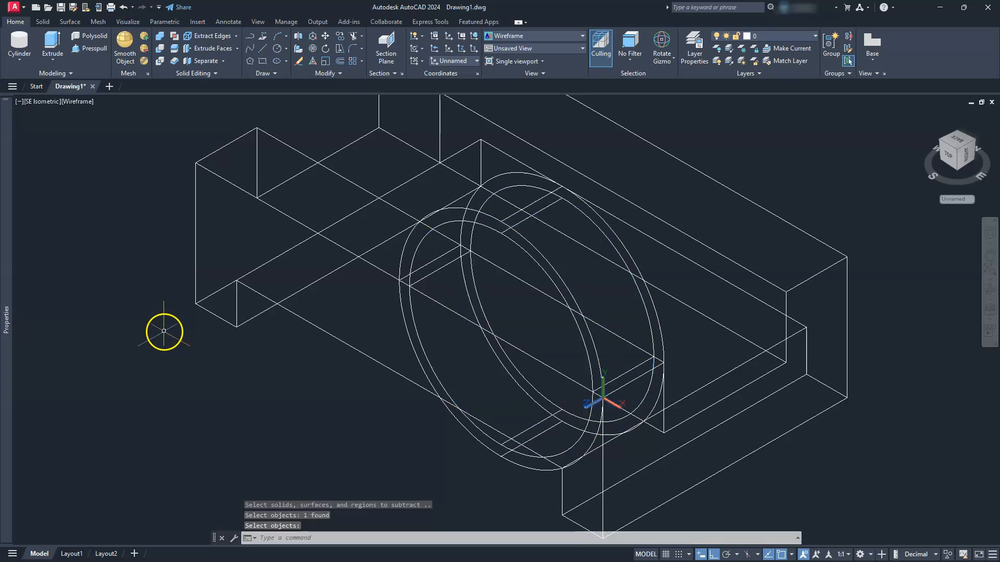
left_click(79, 103)
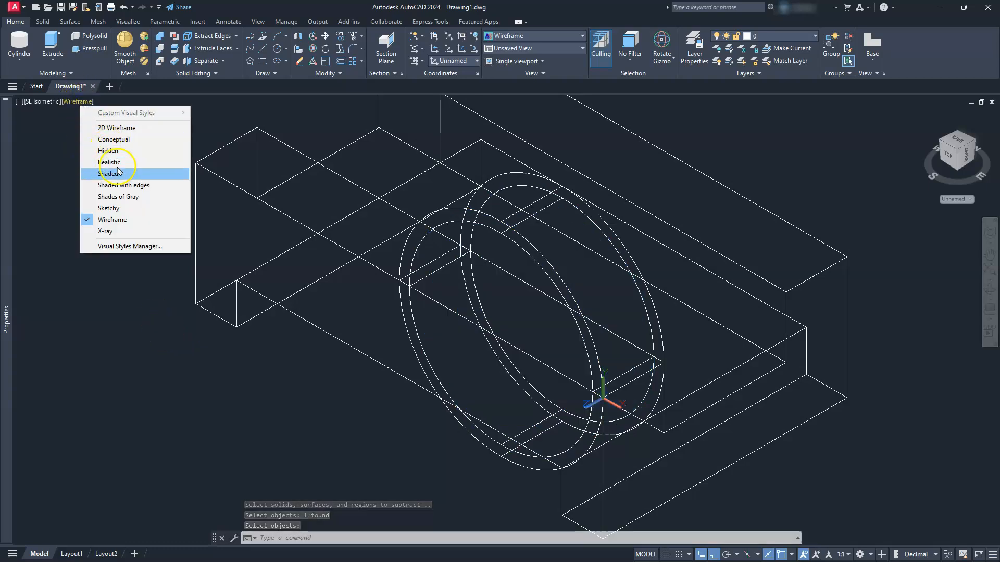
left_click(124, 195)
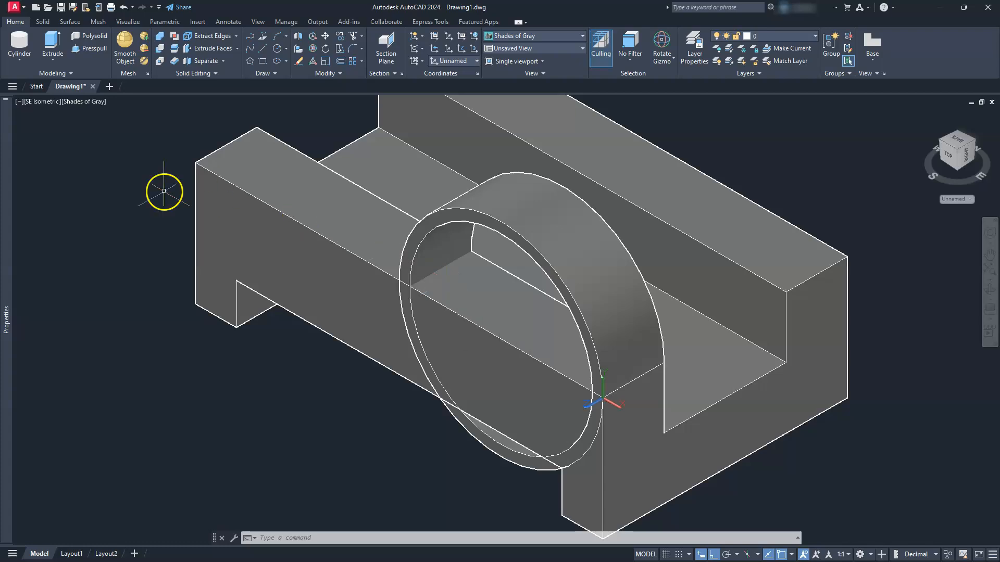
Slice the ring along the ZX plane at the level of the block's top face, keeping both sides.
left_click(175, 52)
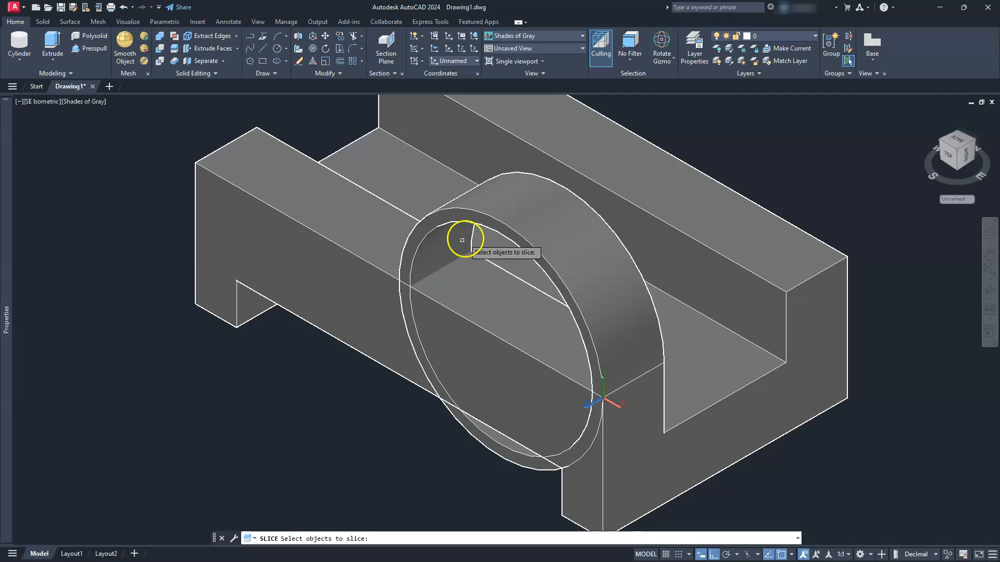
left_click(487, 215)
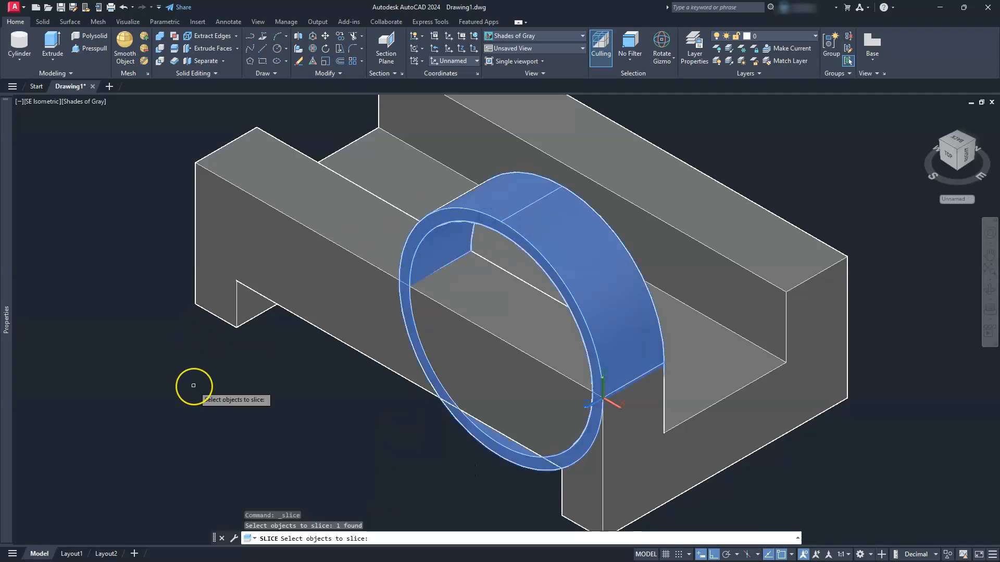
key("Return")
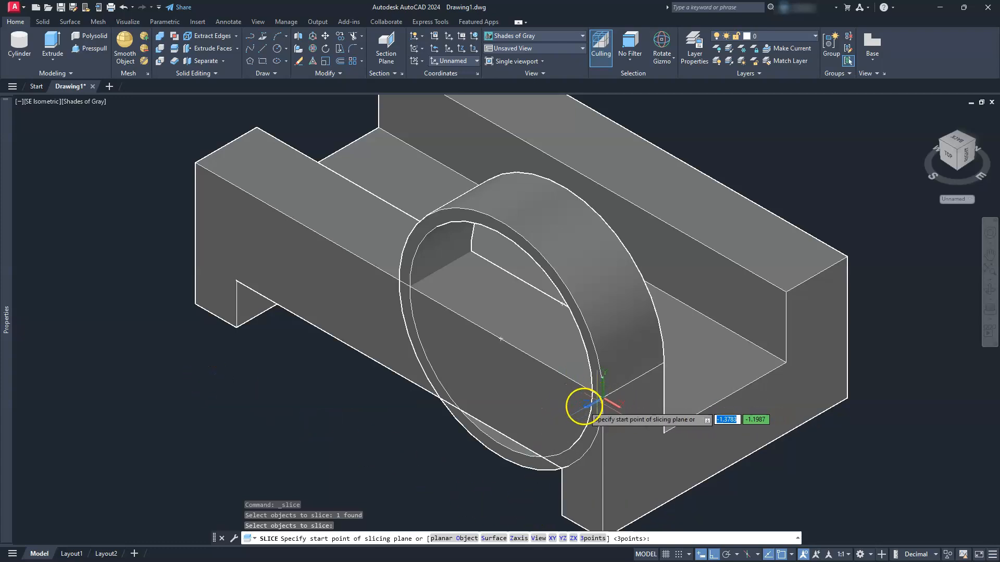
left_click(572, 538)
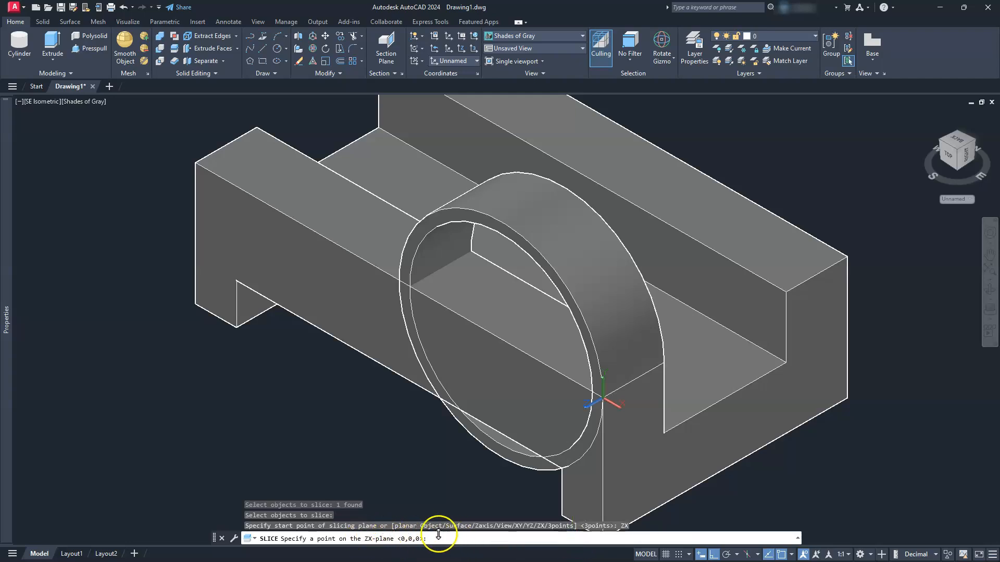
left_click(196, 163)
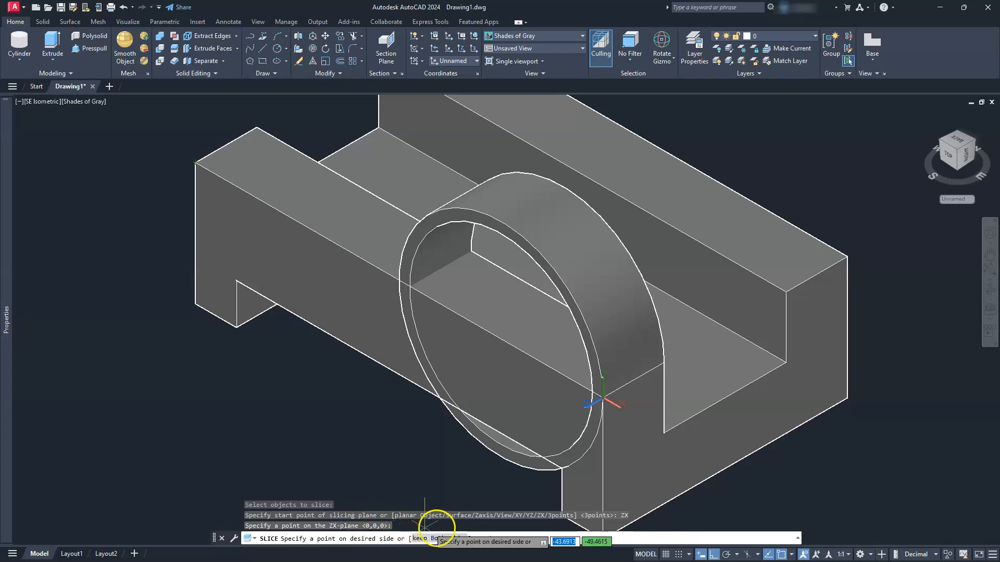
left_click(254, 438)
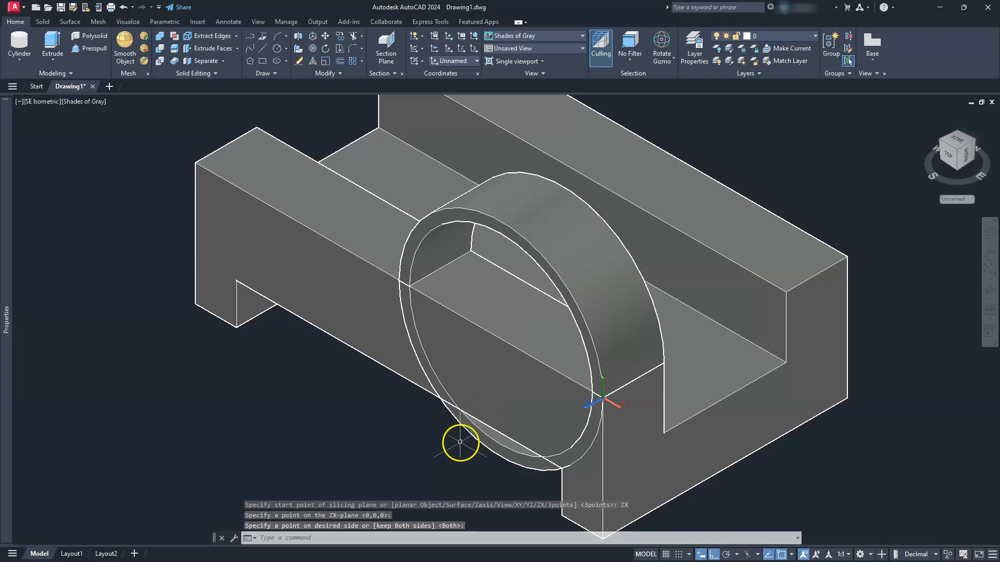
Erase the lower half of the ring, and undo both the erase and the ZX-plane slice.
left_click(476, 436)
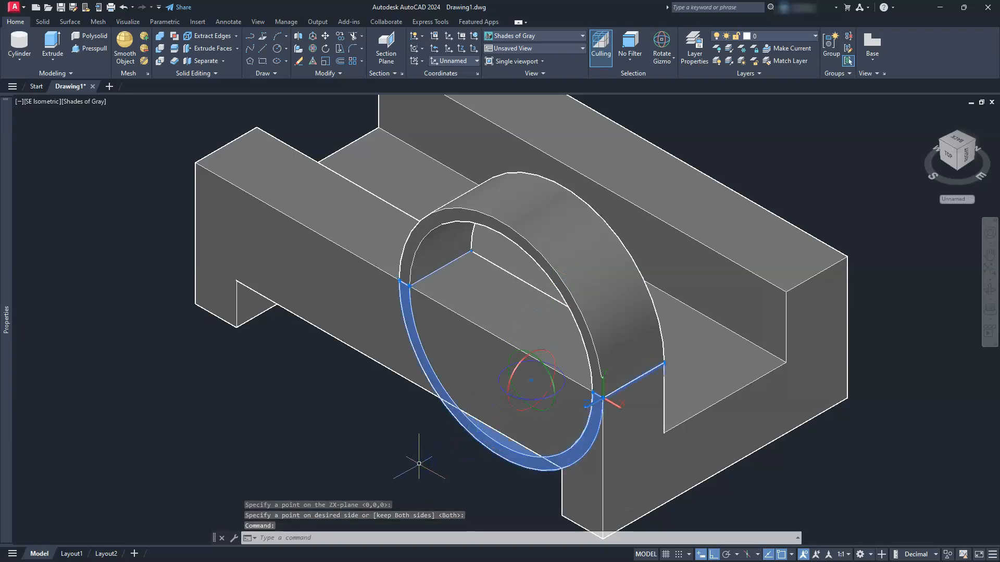
key("Delete")
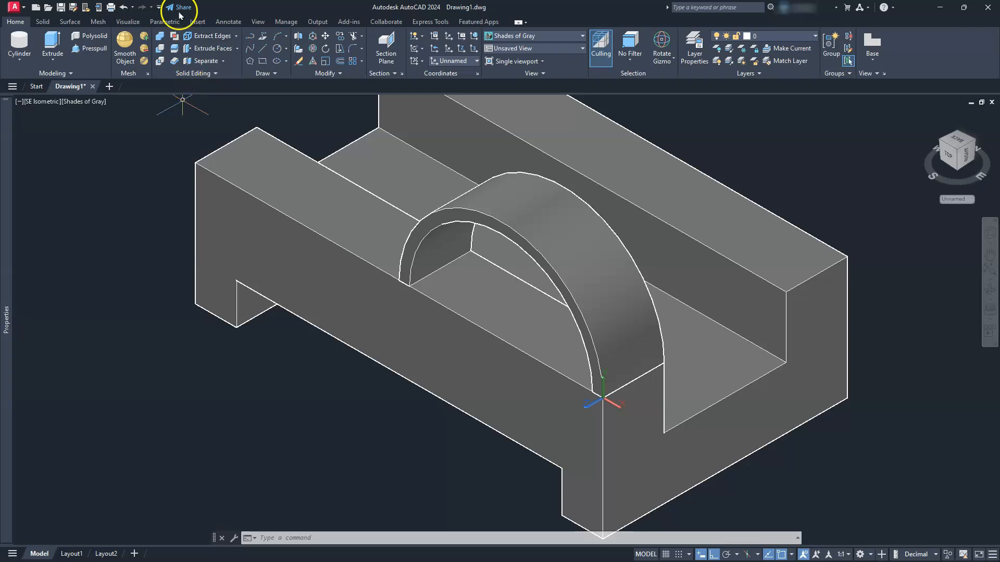
left_click(123, 7)
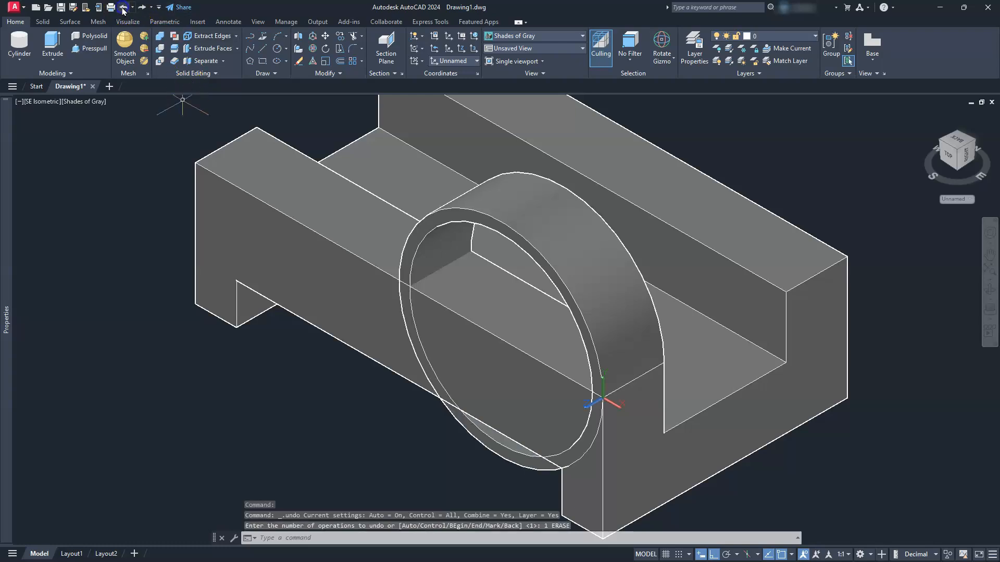
Slice the ring with a plane through two opposite corners of the block's top face, keeping both sides.
left_click(175, 50)
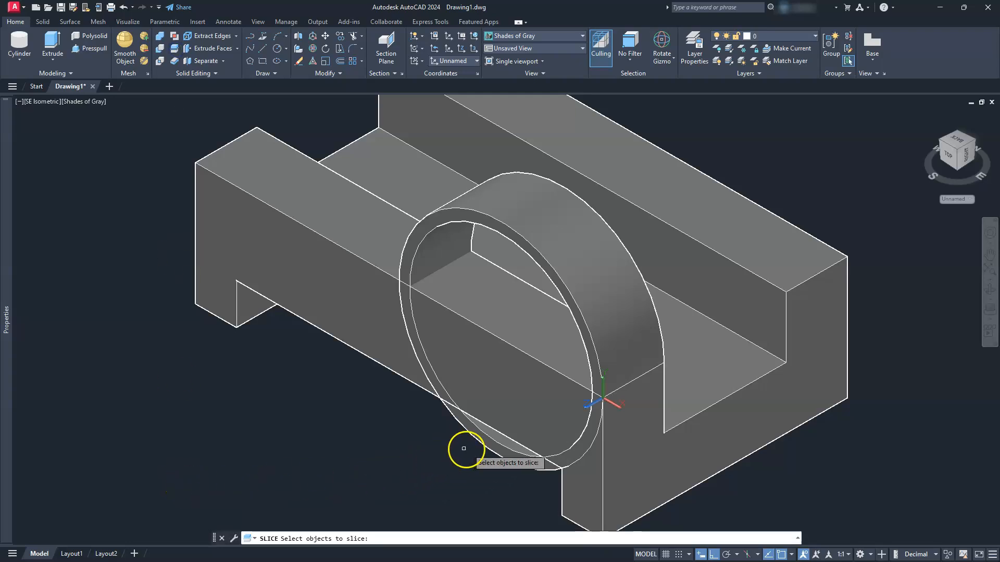
left_click(480, 445)
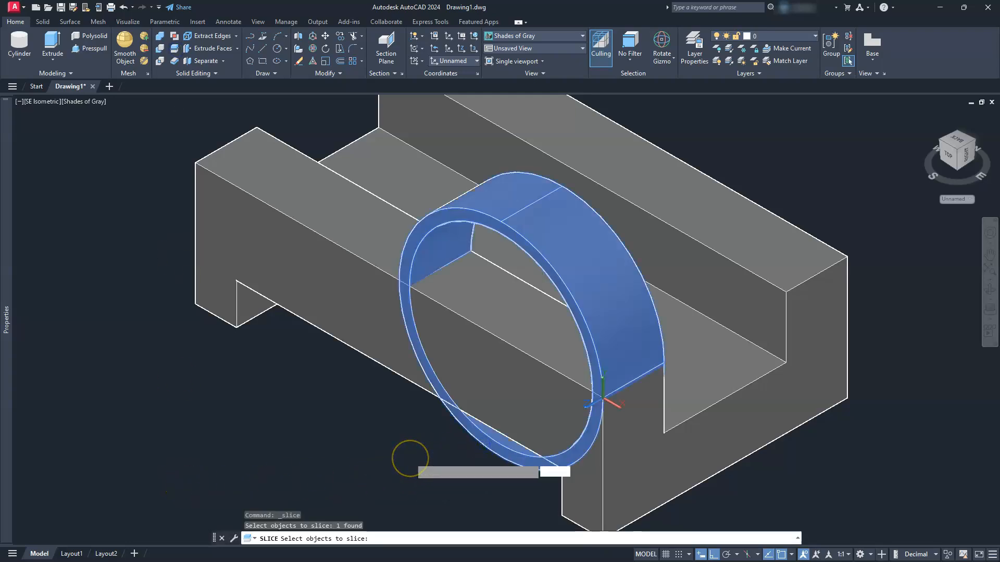
key("Return")
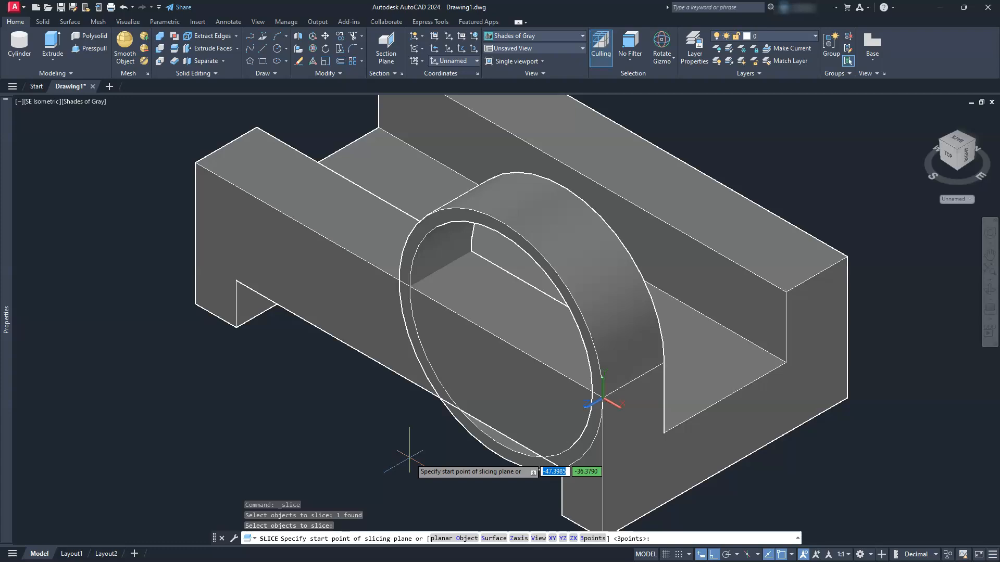
left_click(196, 163)
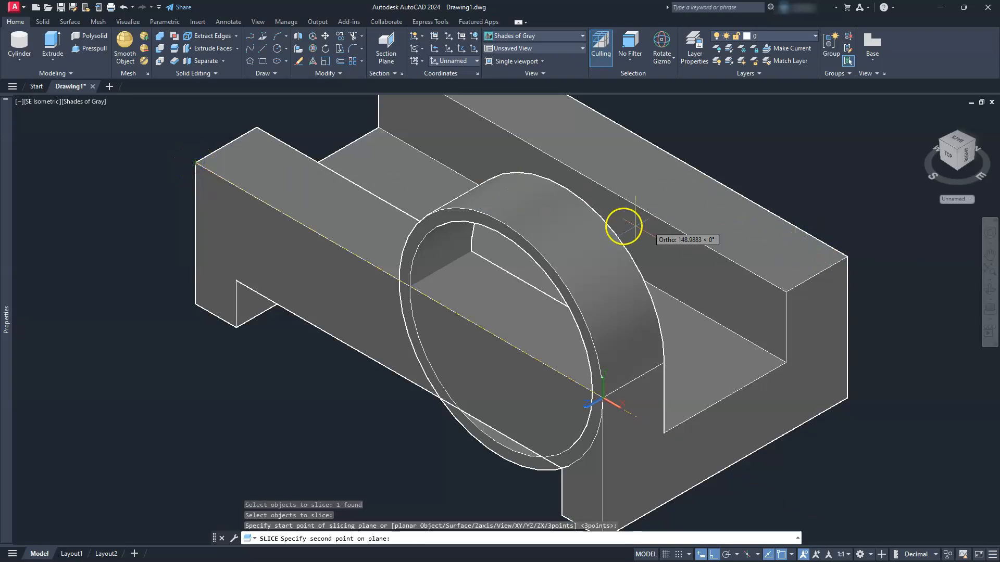
middle_click_drag(617, 268, 612, 328)
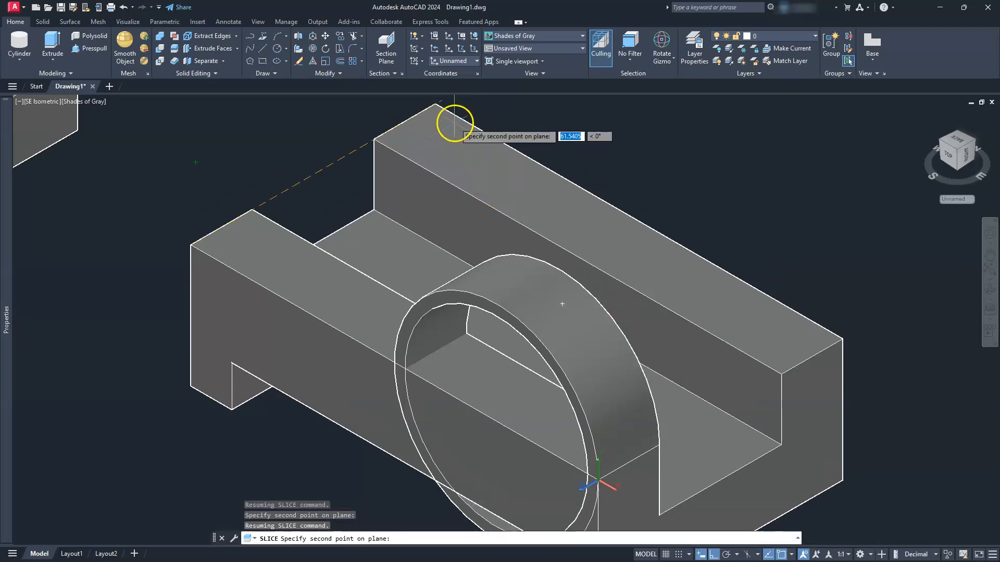
left_click(437, 102)
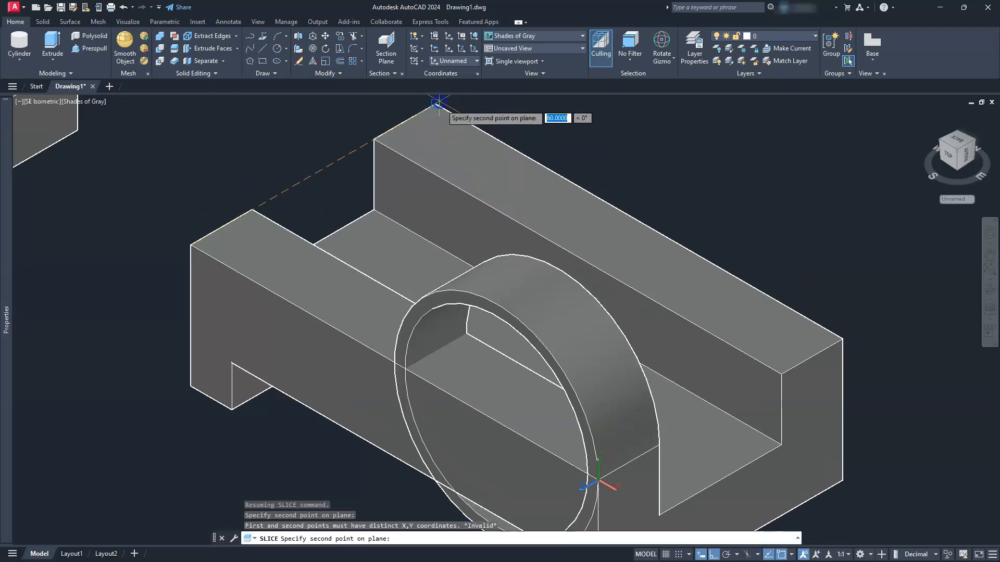
left_click(841, 339)
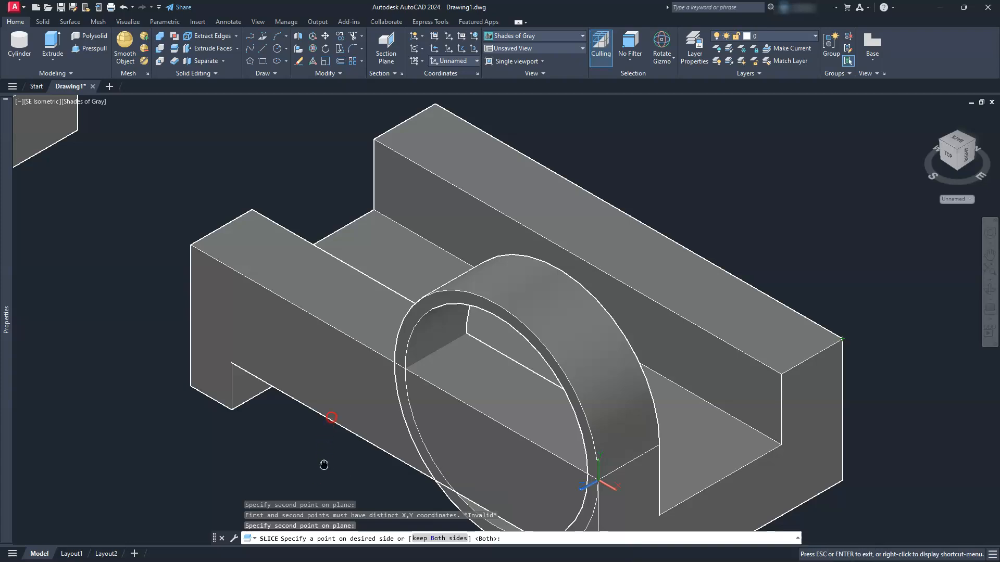
middle_click_drag(323, 463, 330, 415)
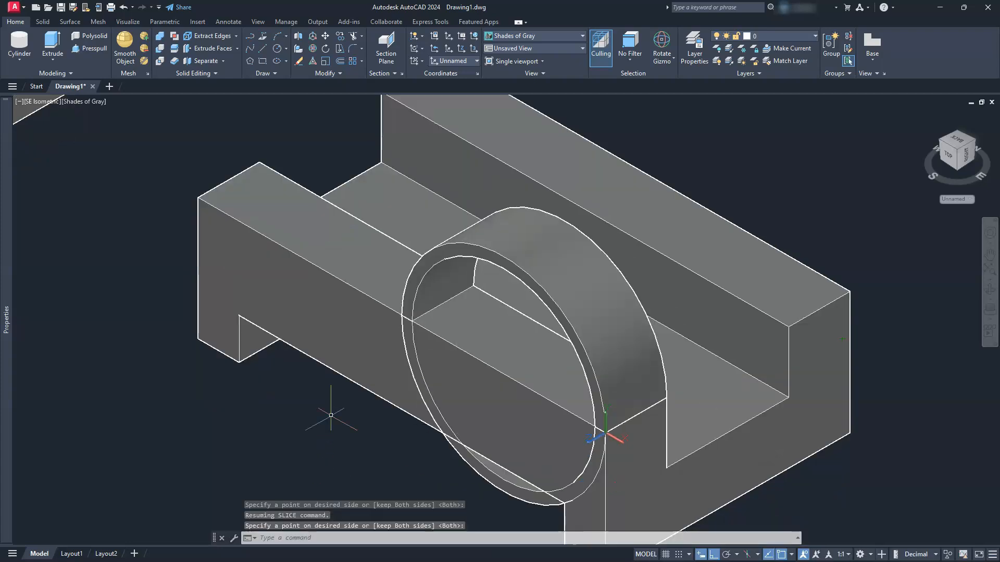
Erase the lower half of the sliced ring, keeping only the arch above the block's top face.
left_click(472, 470)
key("Delete")
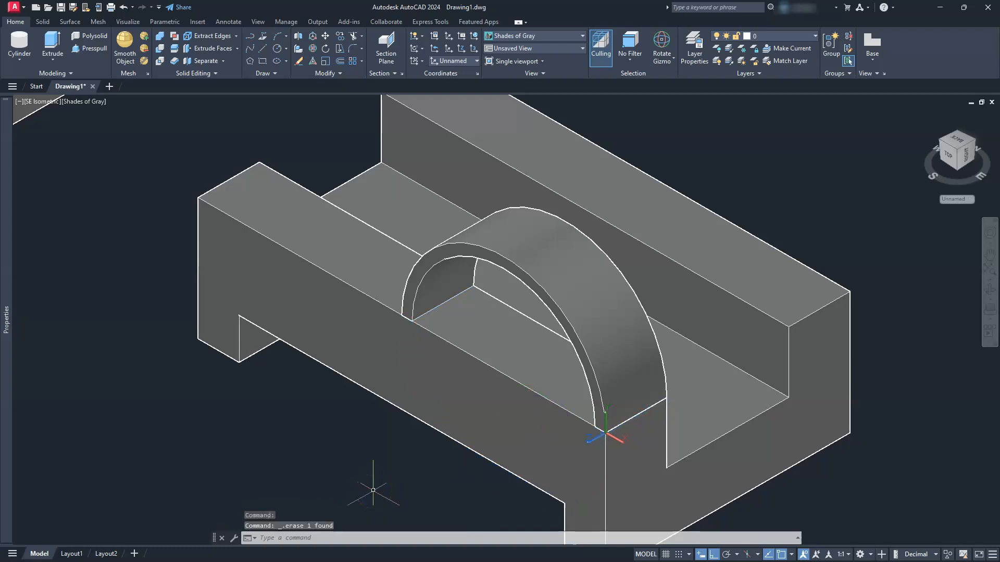
scroll(453, 439, "down", 1)
scroll(453, 446, "up", 1)
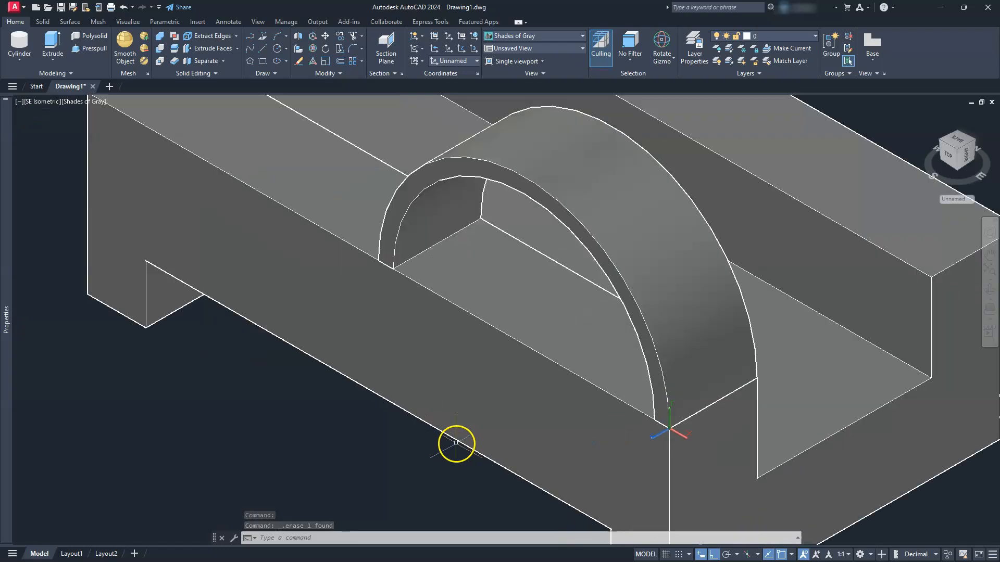
scroll(457, 440, "down", 3)
middle_click_drag(406, 439, 503, 455)
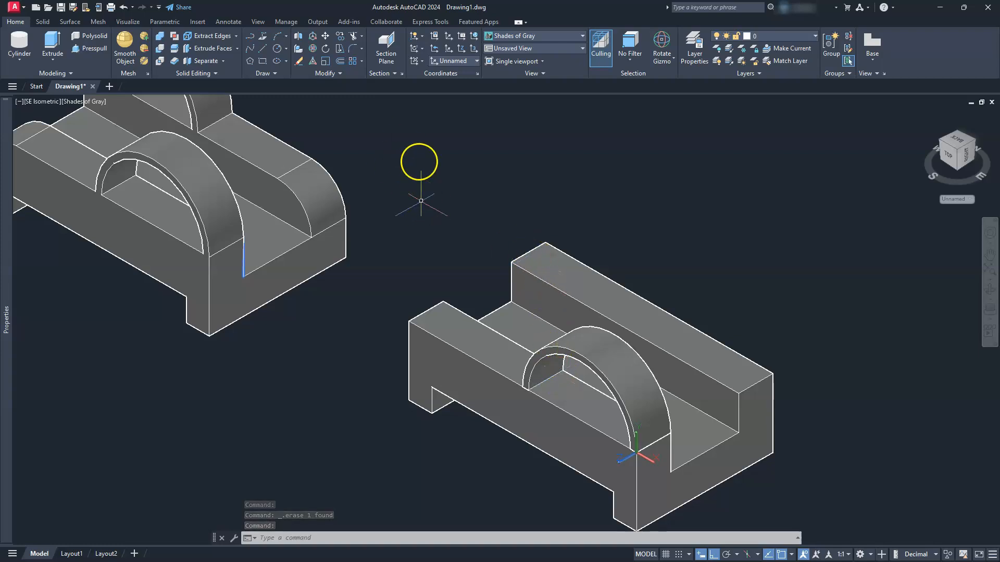
Copy the arch from its outer base corner on the front rail to the matching corner on top of the rear rail.
left_click(339, 35)
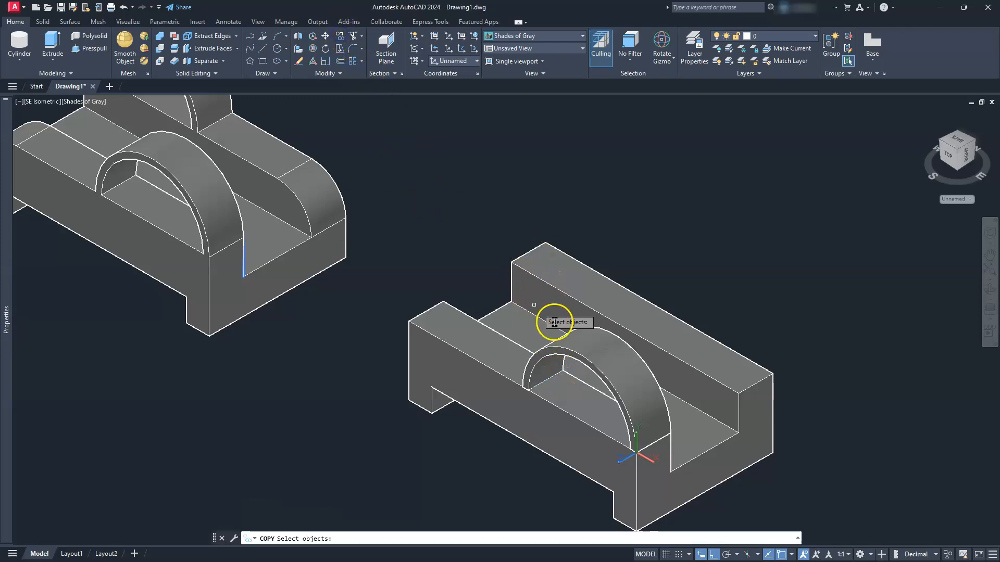
left_click(567, 345)
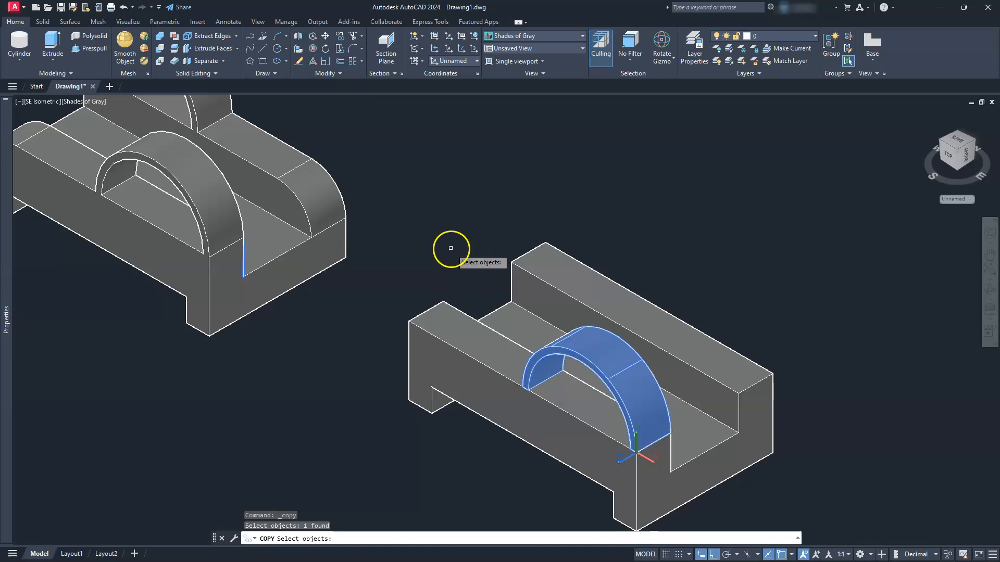
key("Return")
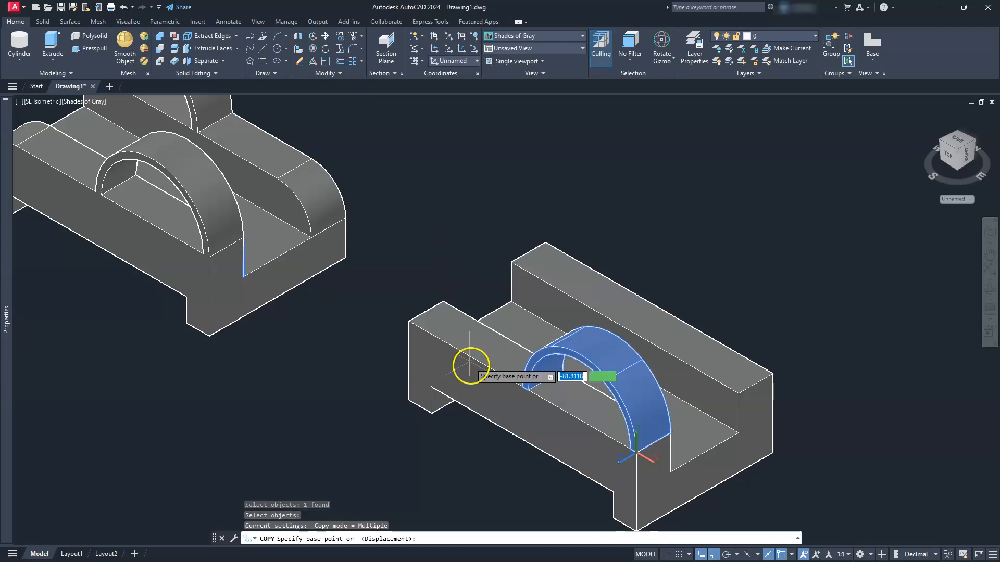
scroll(509, 388, "up", 5)
scroll(509, 320, "down", 2)
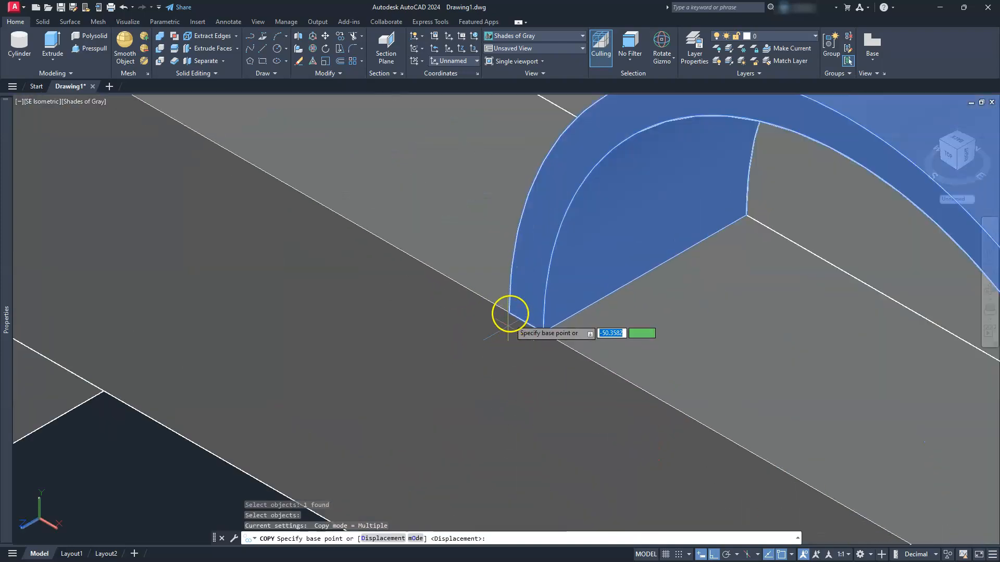
left_click(510, 317)
scroll(512, 329, "down", 6)
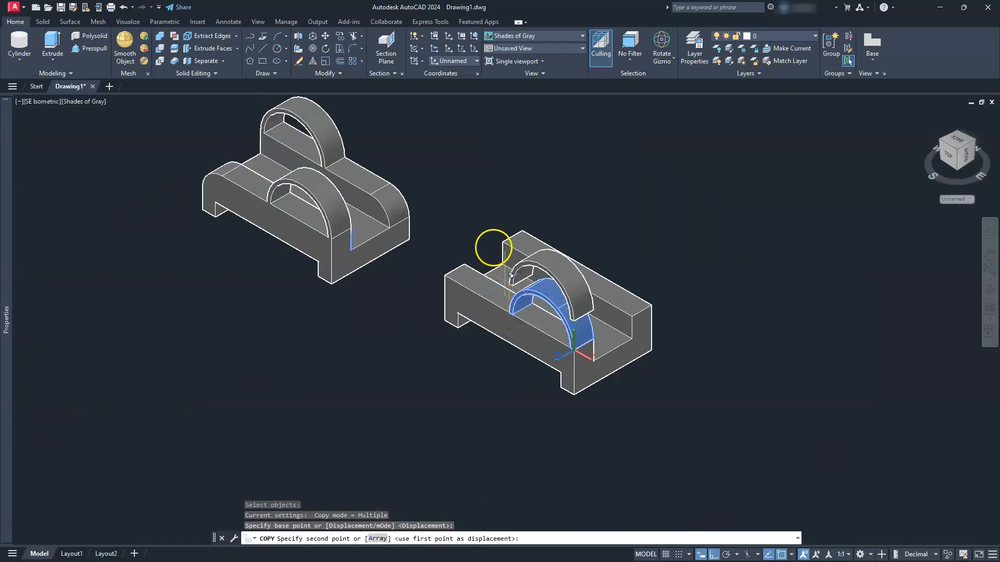
scroll(495, 234, "up", 4)
left_click(517, 195)
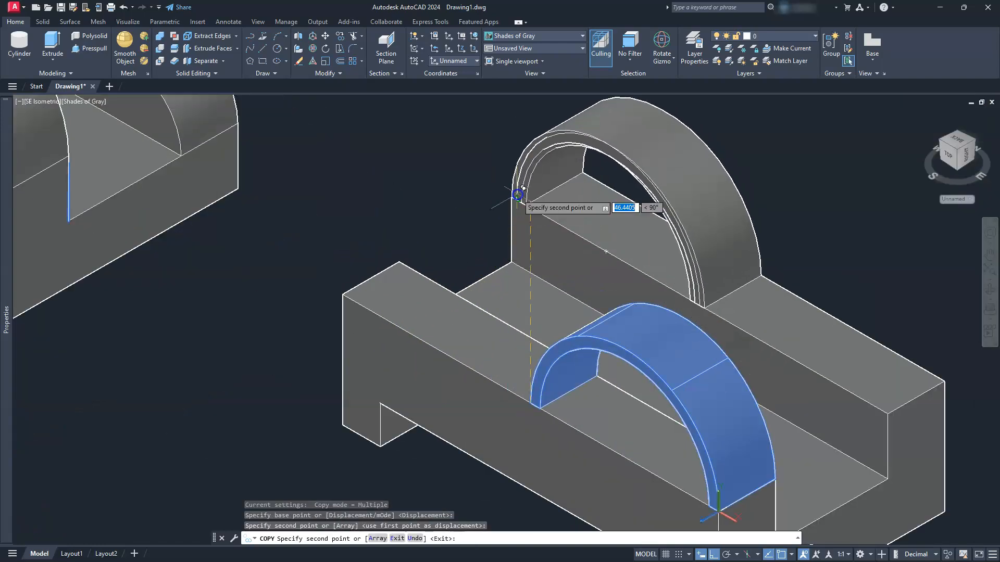
key("Escape")
key("Escape")
key("Escape")
Union the base body with both arches into a single solid.
scroll(448, 245, "down", 2)
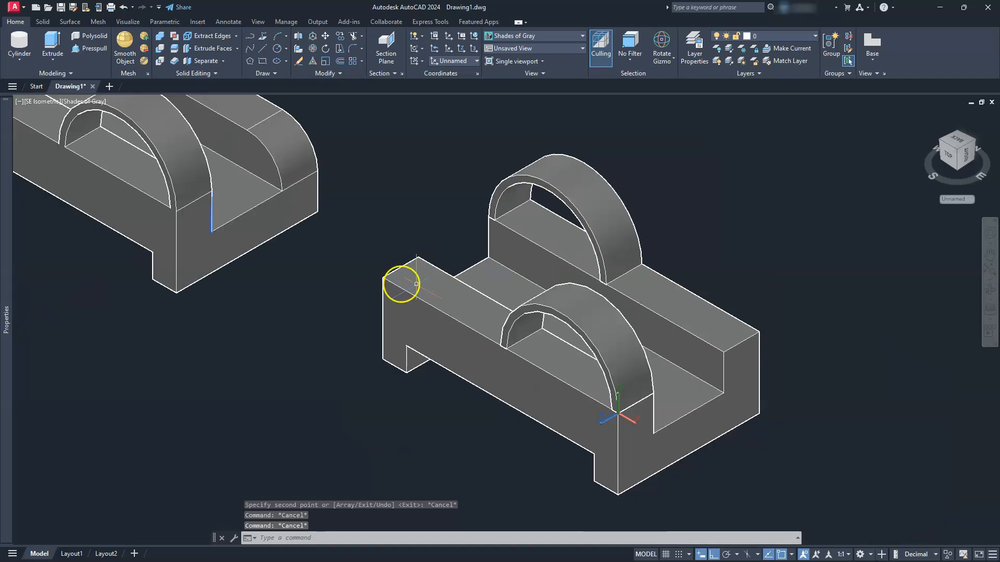
left_click(159, 37)
left_click(715, 213)
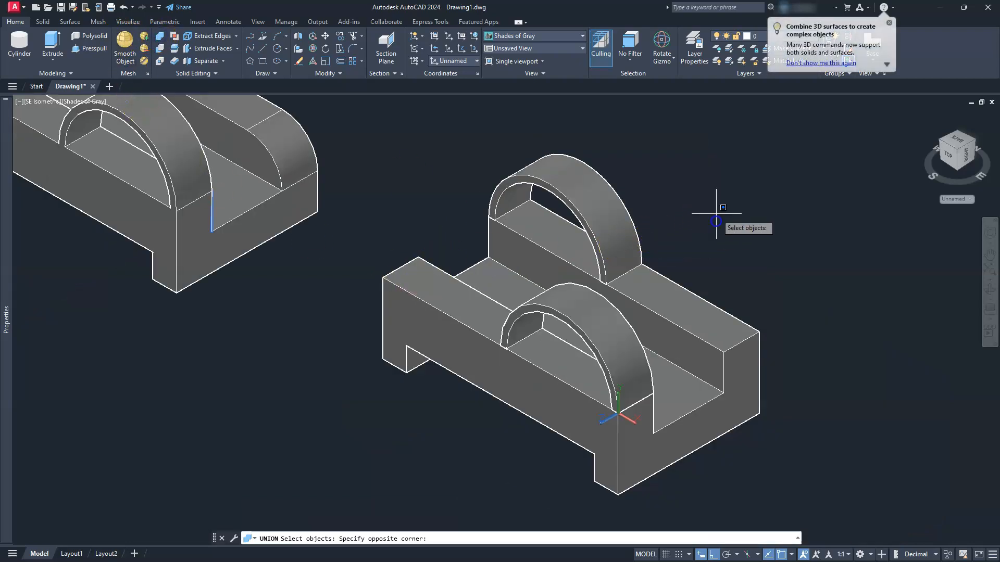
left_click(462, 434)
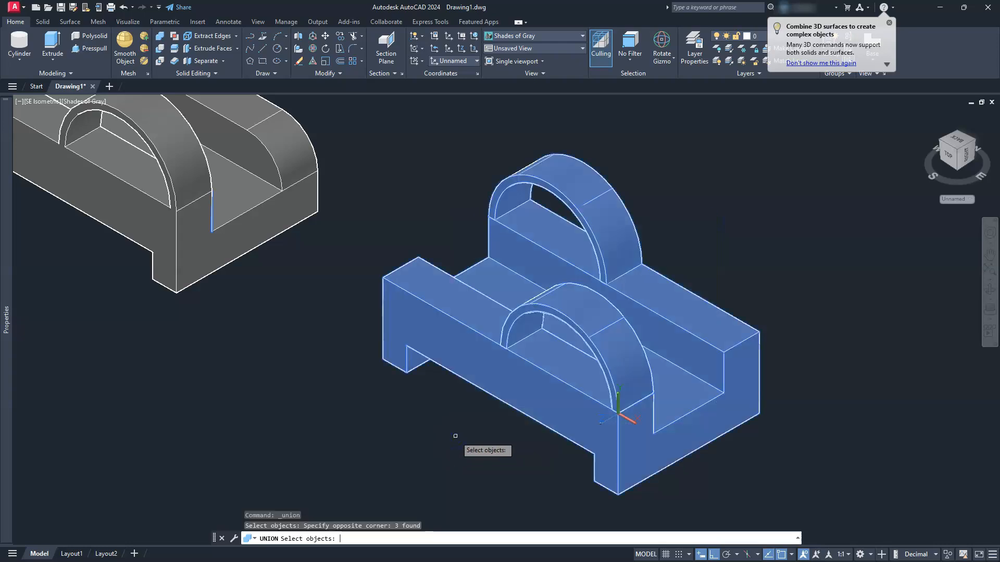
key("Return")
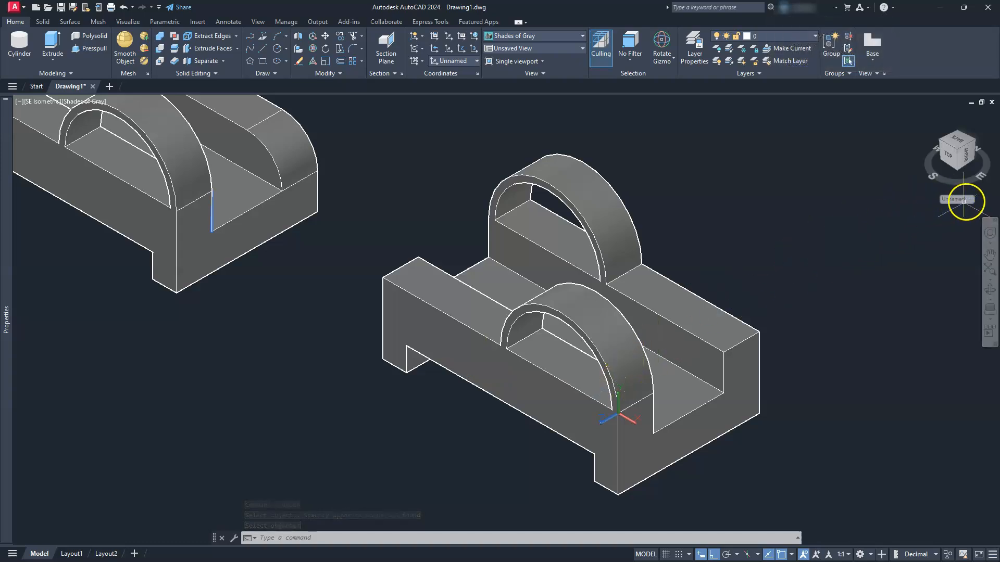
Switch the coordinate system back to WCS.
left_click(971, 203)
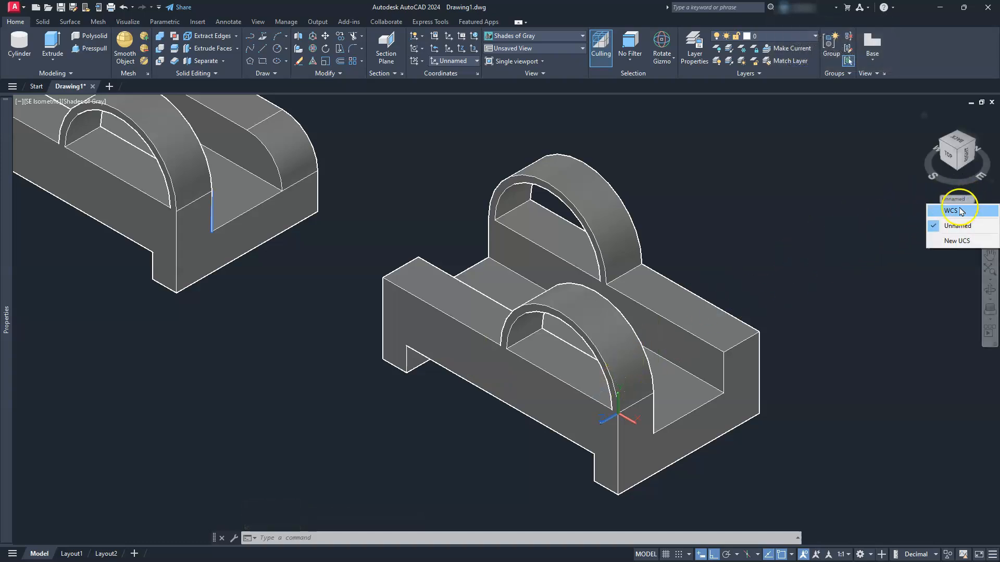
left_click(955, 211)
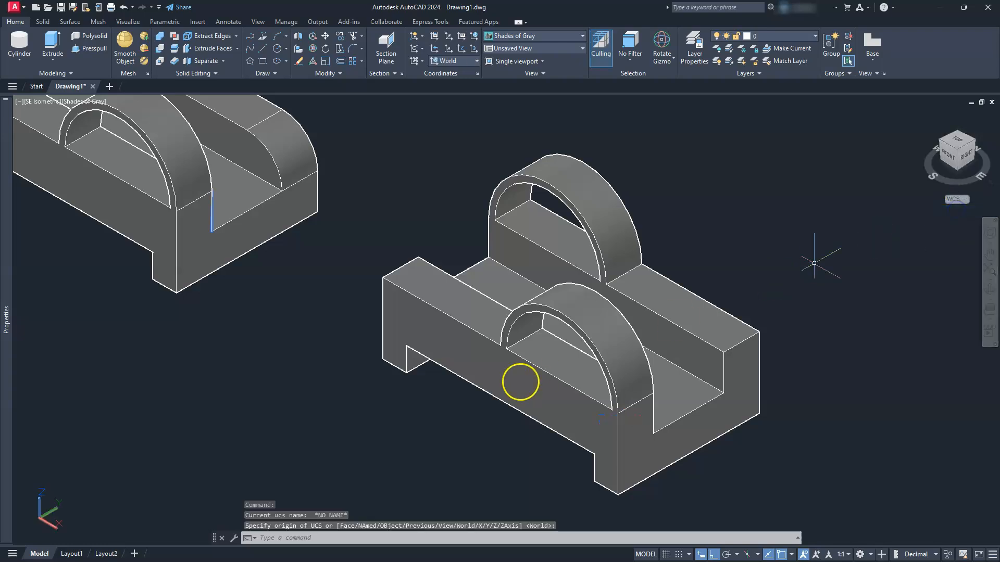
middle_click_drag(439, 378, 333, 359)
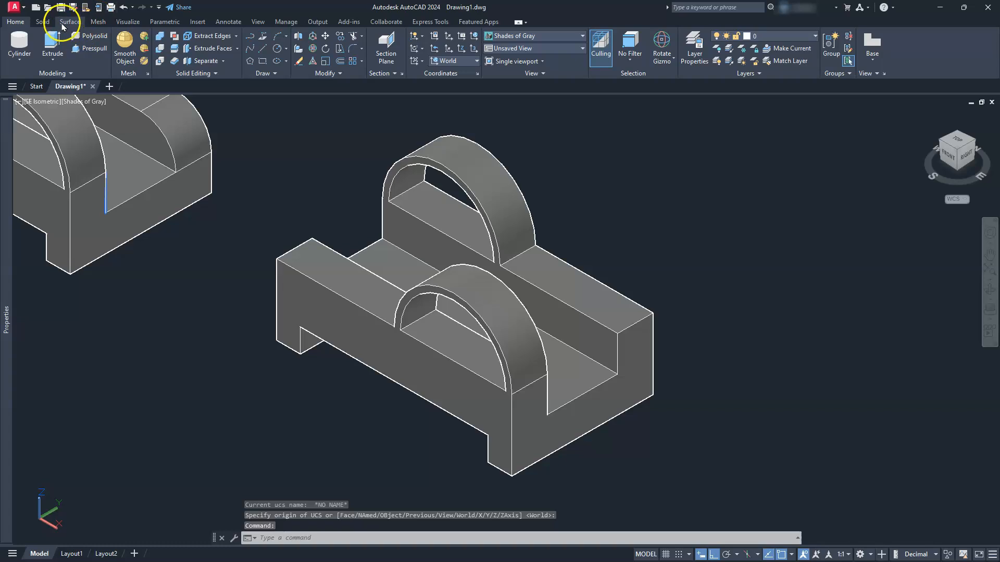
Fillet the far top end edge of the front rail and the near top end edge of the rear rail with a radius of 15.
left_click(42, 22)
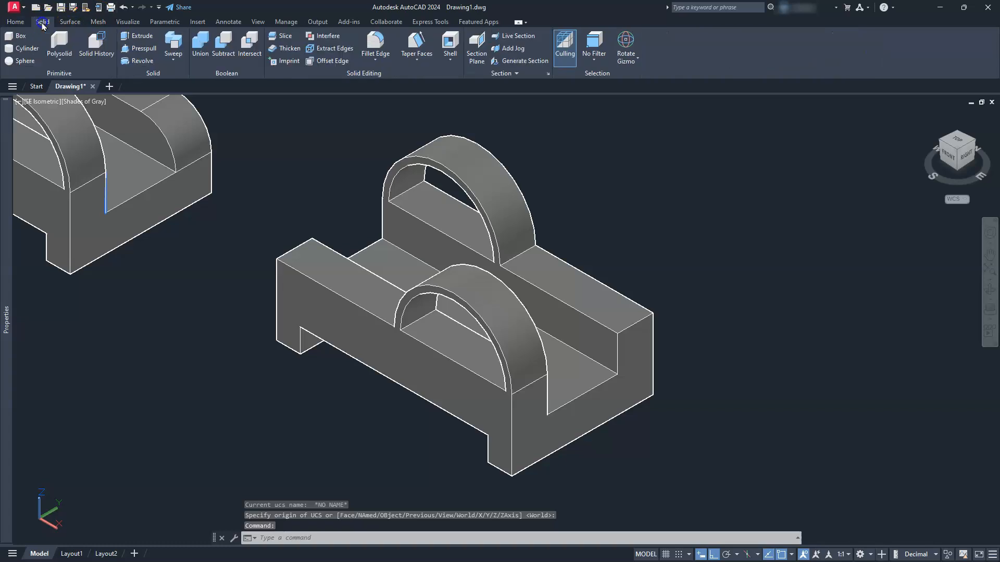
left_click(376, 44)
left_click(415, 544)
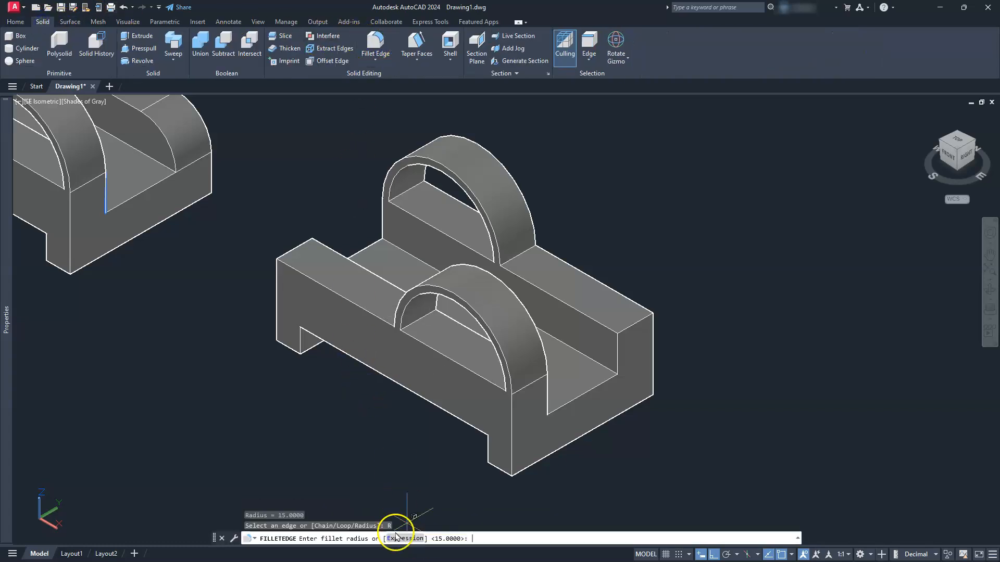
key("Return")
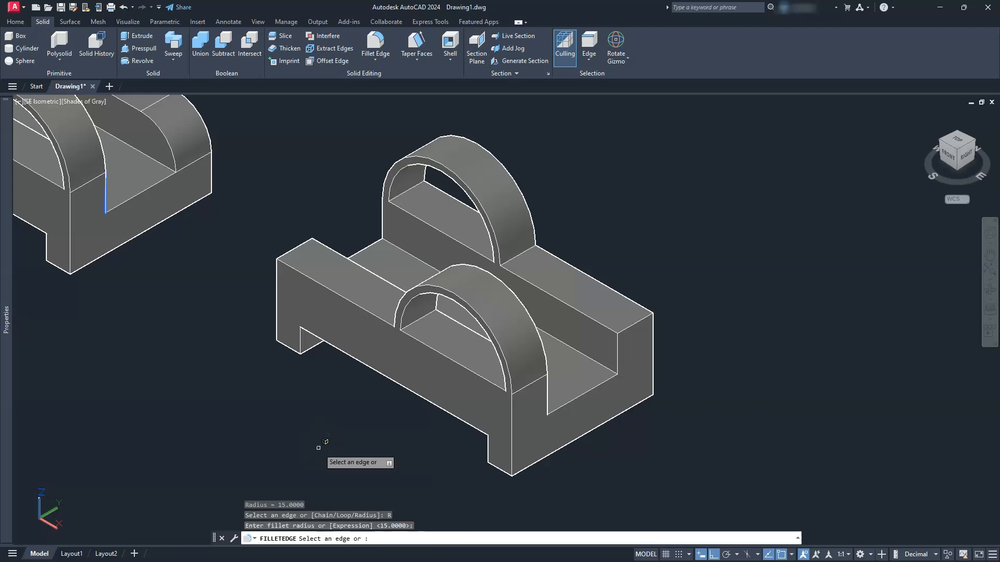
left_click(295, 245)
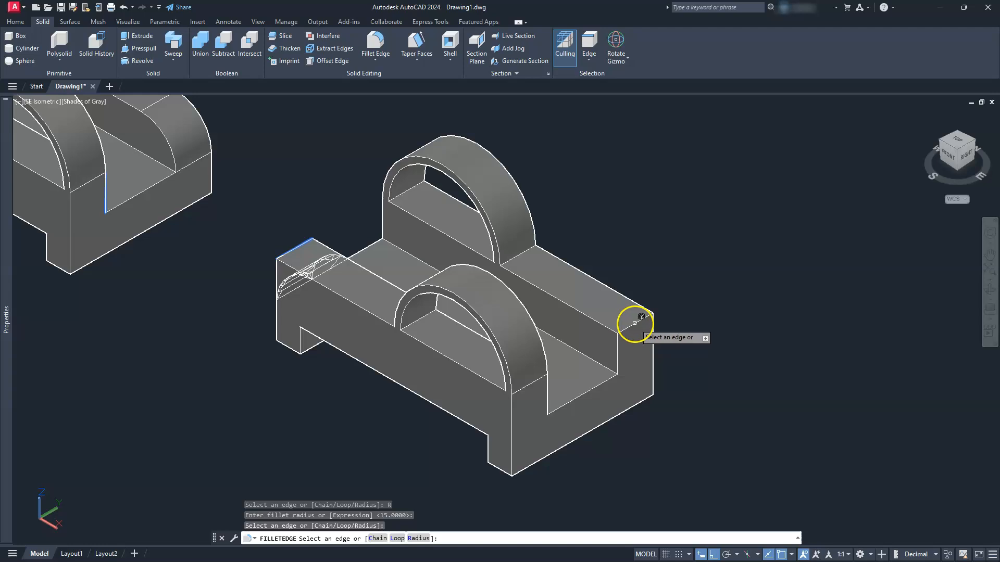
left_click(632, 321)
key("Return")
key("Return")
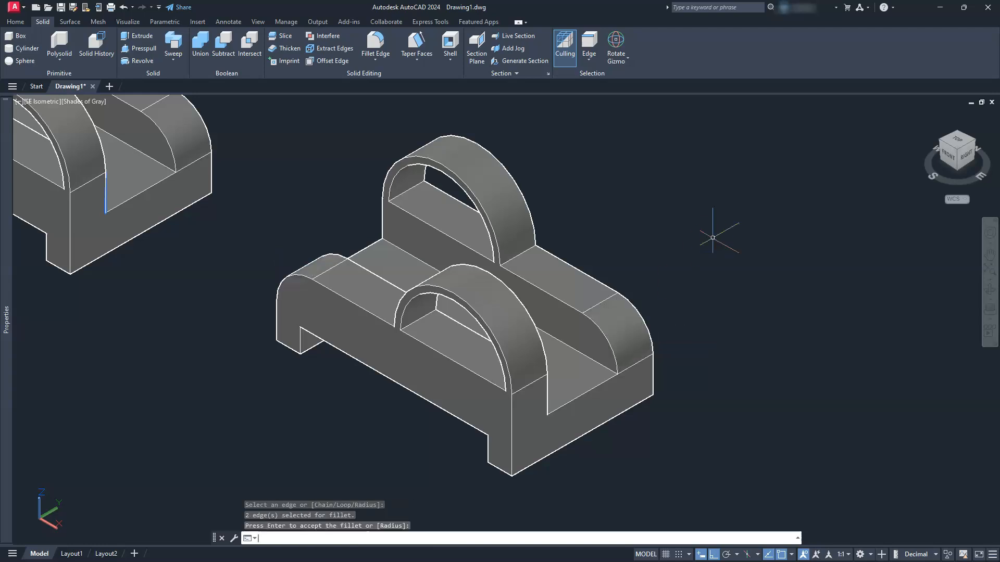
Delete the newly filleted duplicate solid and zoom to the extents of the remaining original model.
scroll(712, 238, "down", 2)
middle_click_drag(458, 278, 522, 353)
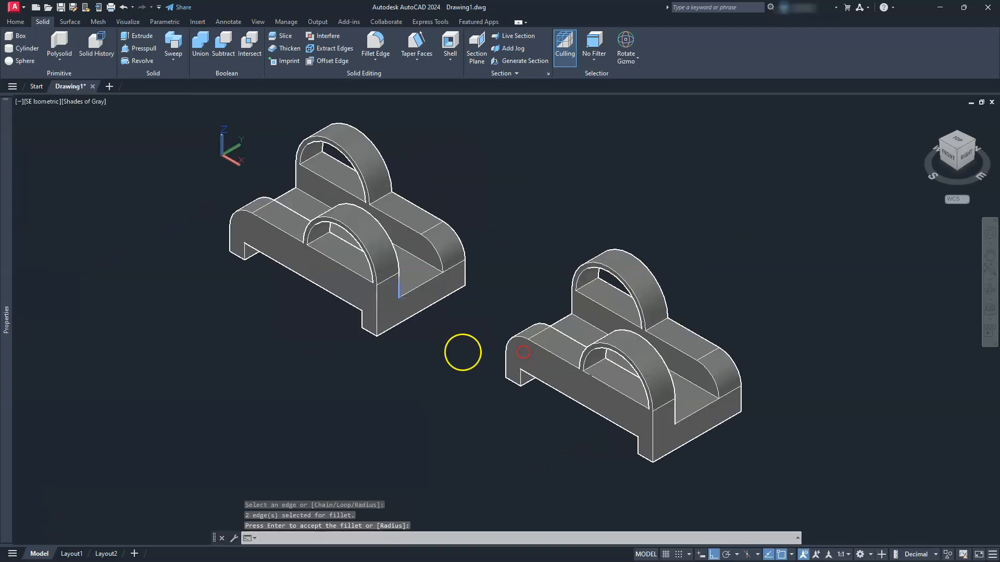
middle_click_drag(455, 353, 510, 364)
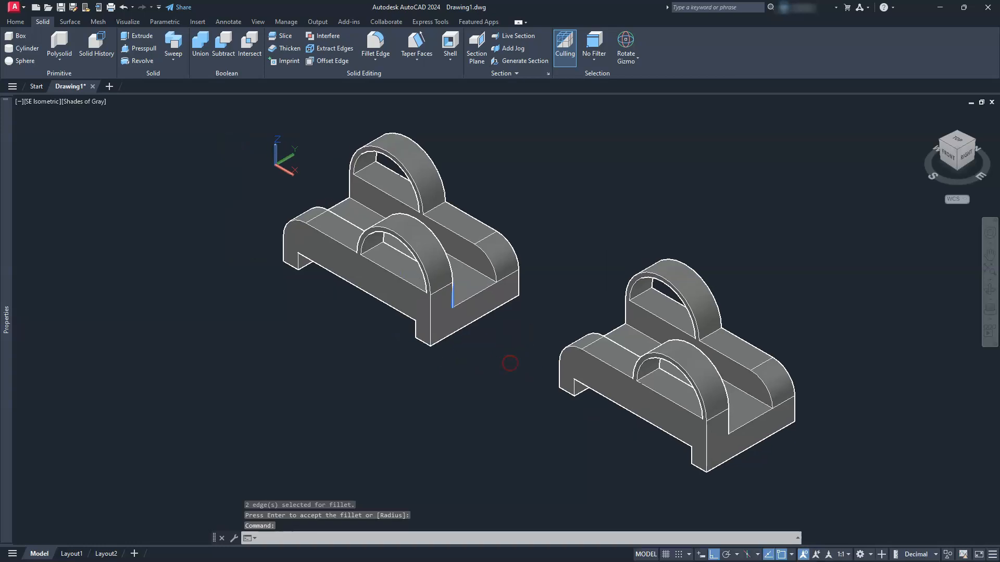
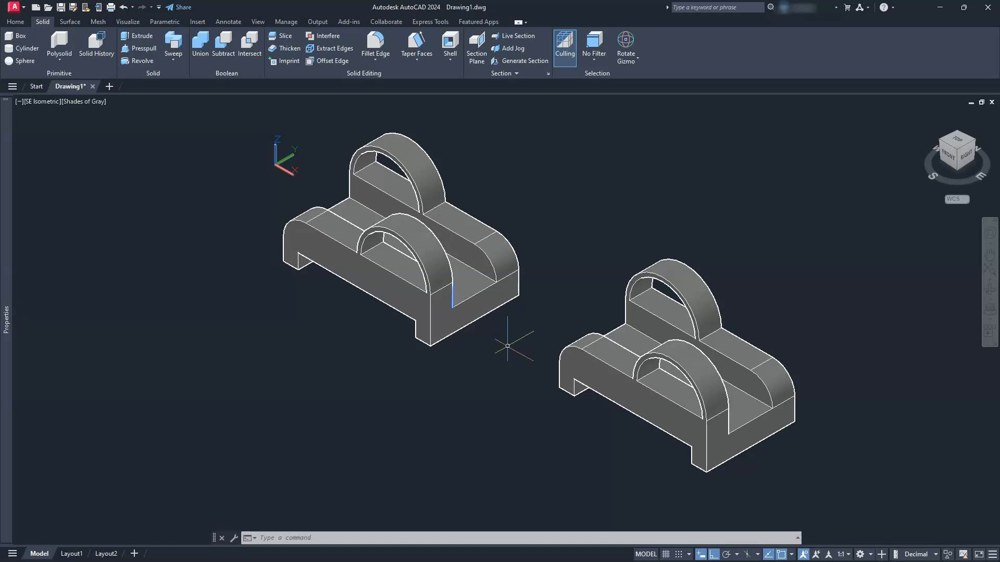
middle_click_drag(506, 308, 491, 354)
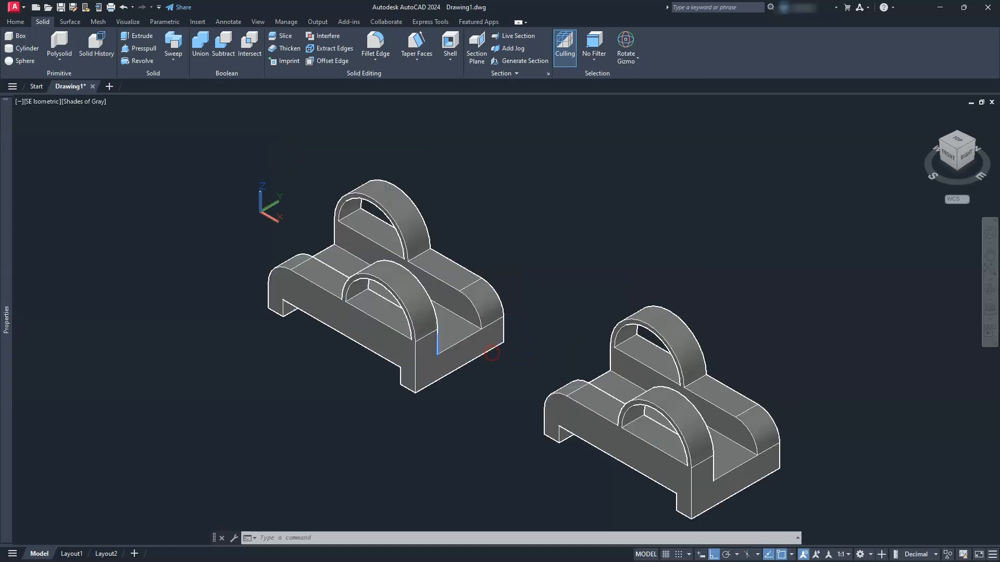
middle_click_drag(484, 300, 451, 260)
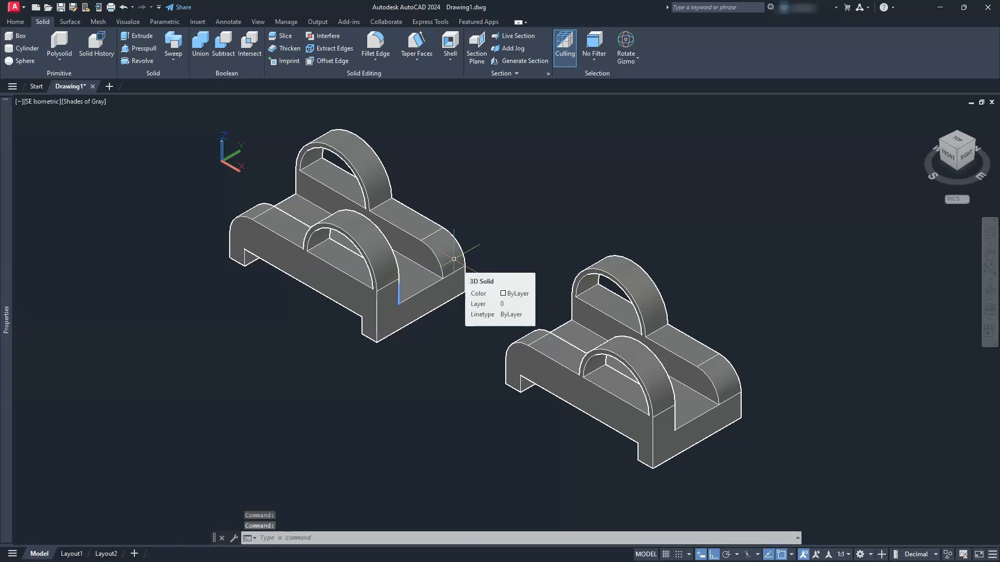
left_click(644, 311)
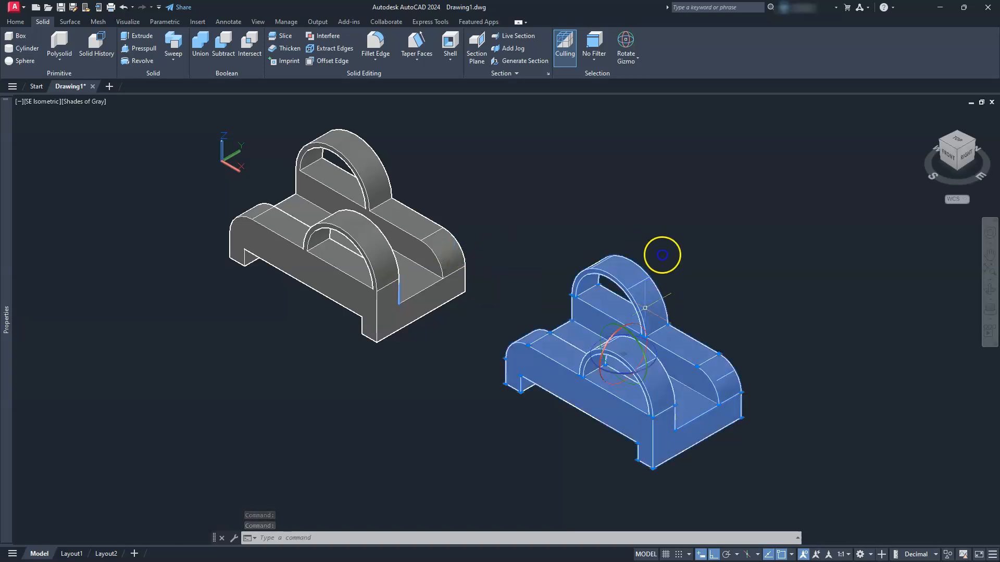
key("Delete")
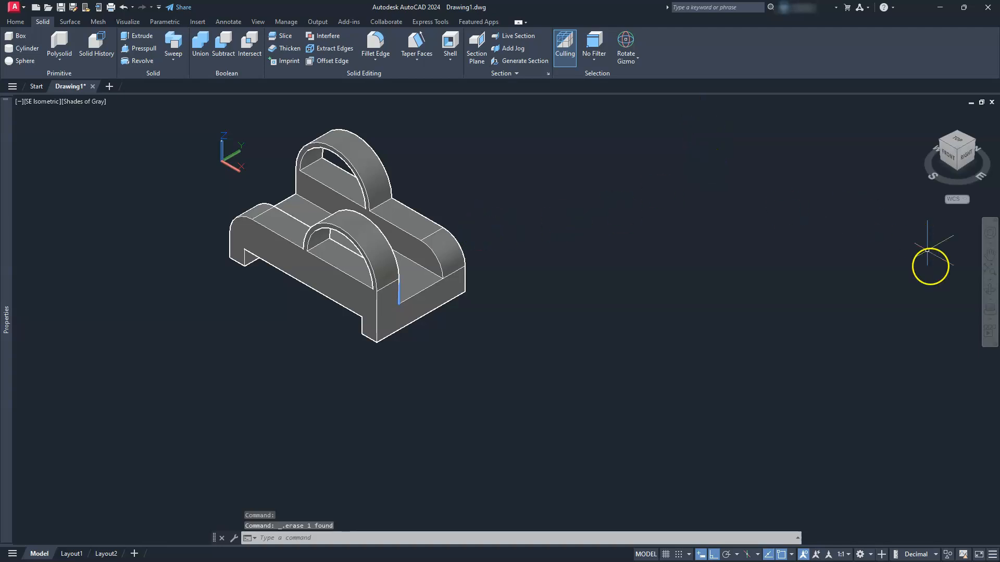
left_click(990, 269)
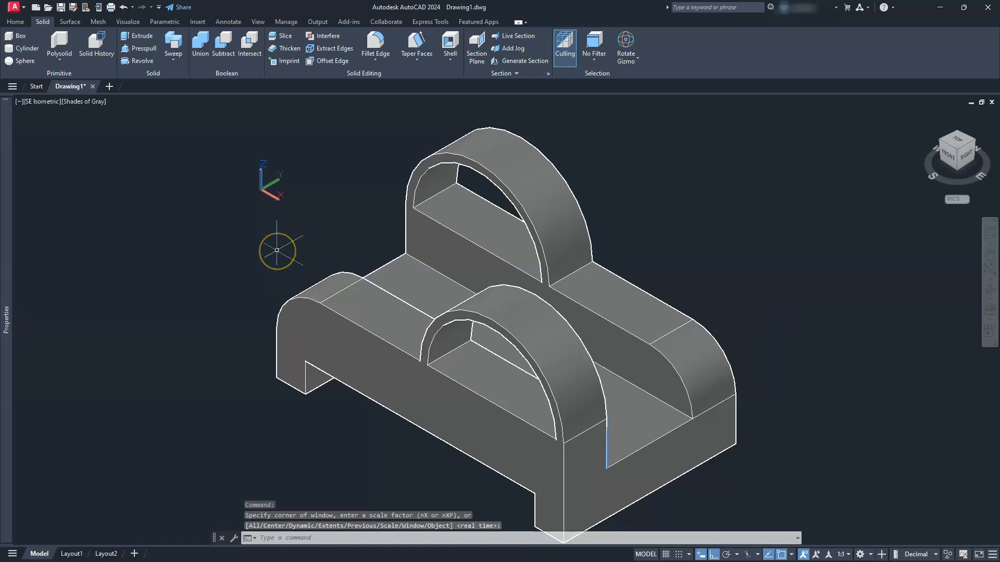
Open Layout1 and delete its existing viewport.
left_click(73, 554)
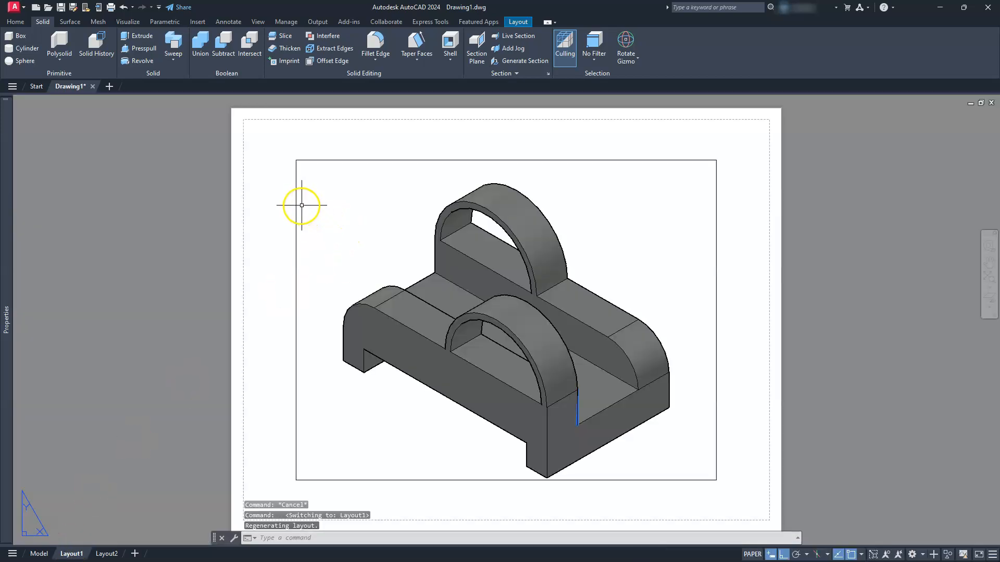
left_click(296, 204)
key("Delete")
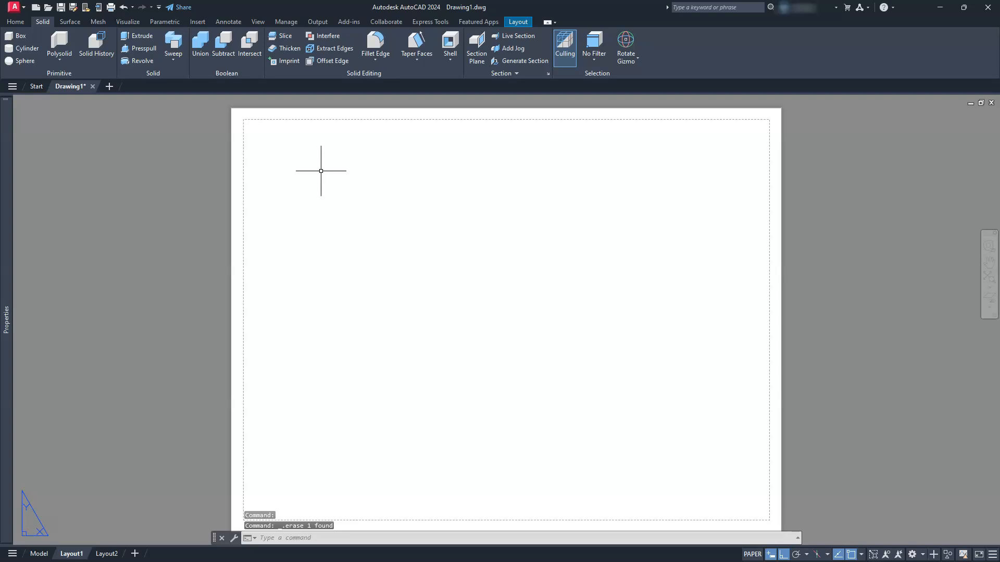
Draw a rectangle 11 wide and 8.5 high on the layout, starting at 0,0.
type("rec")
key("Return")
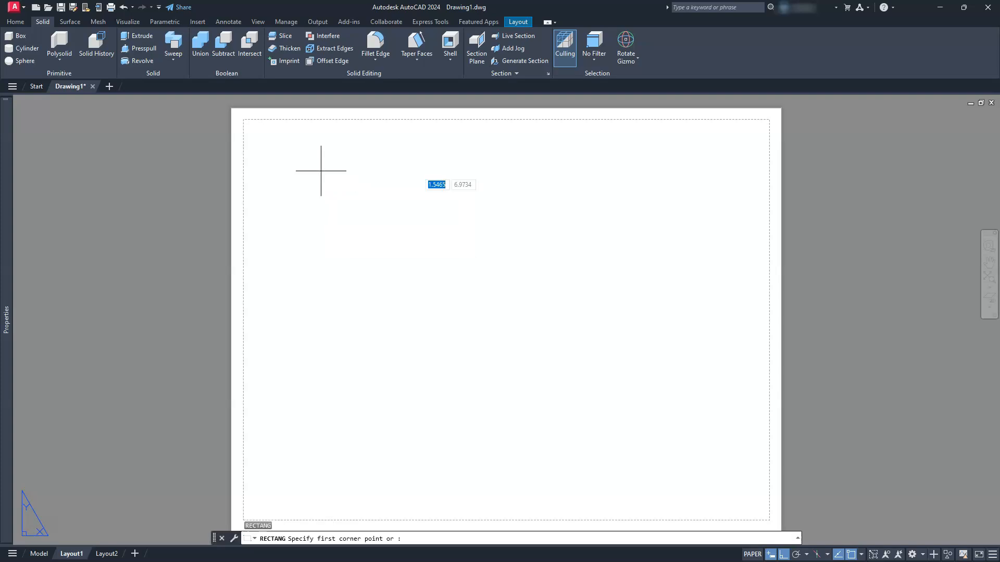
key("Return")
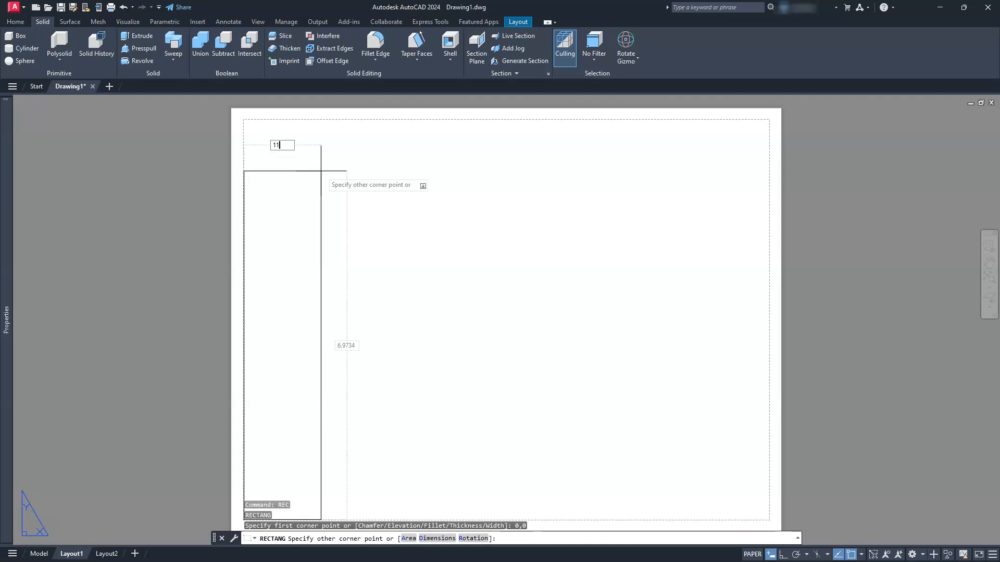
key("Tab")
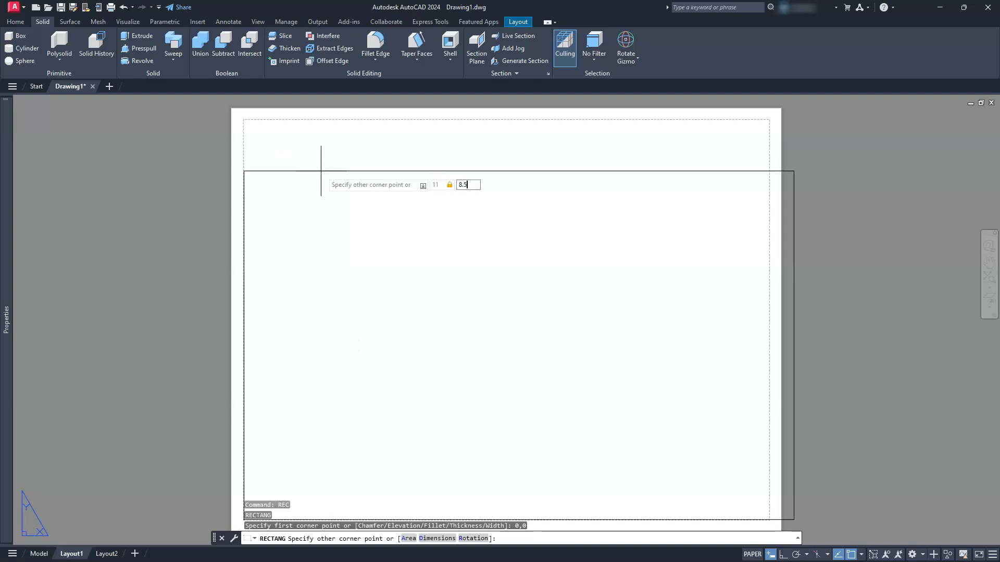
type("8.5")
key("Return")
Offset the sheet rectangle inward by 0.25 to form an inner border.
scroll(417, 156, "down", 2)
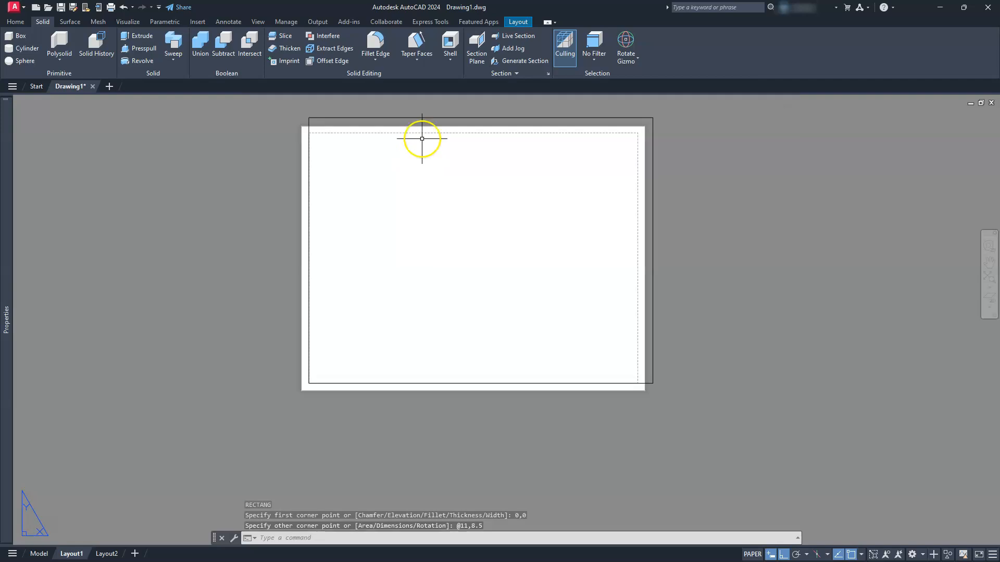
middle_click_drag(421, 138, 423, 154)
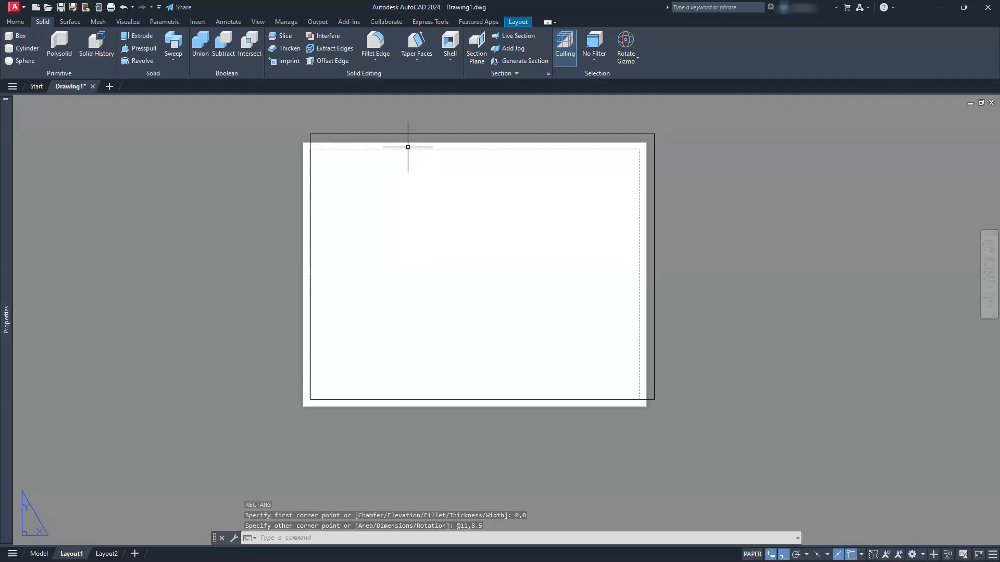
type("o")
key("Return")
type(".25")
key("Return")
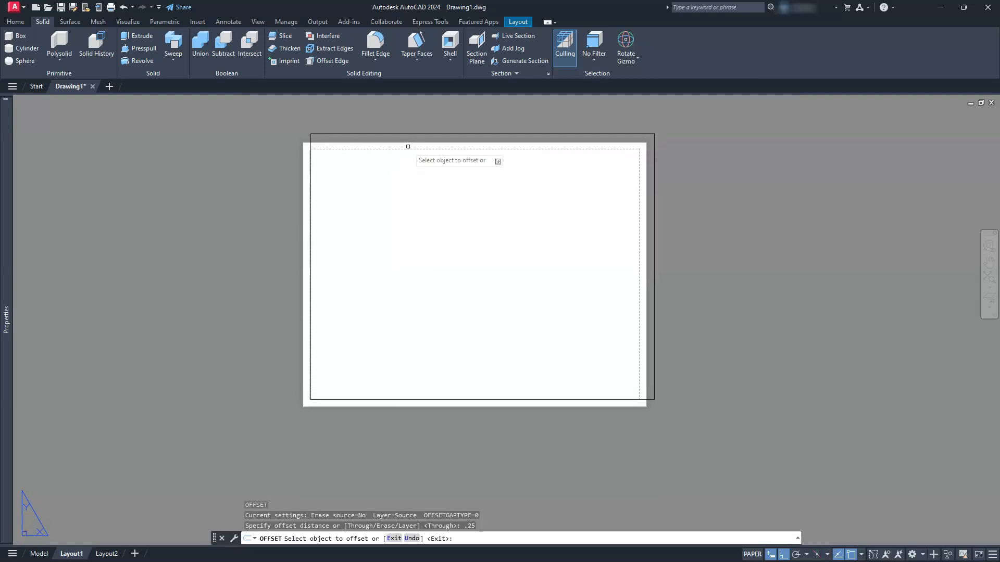
left_click(416, 134)
left_click(414, 175)
key("Escape")
key("Escape")
key("Escape")
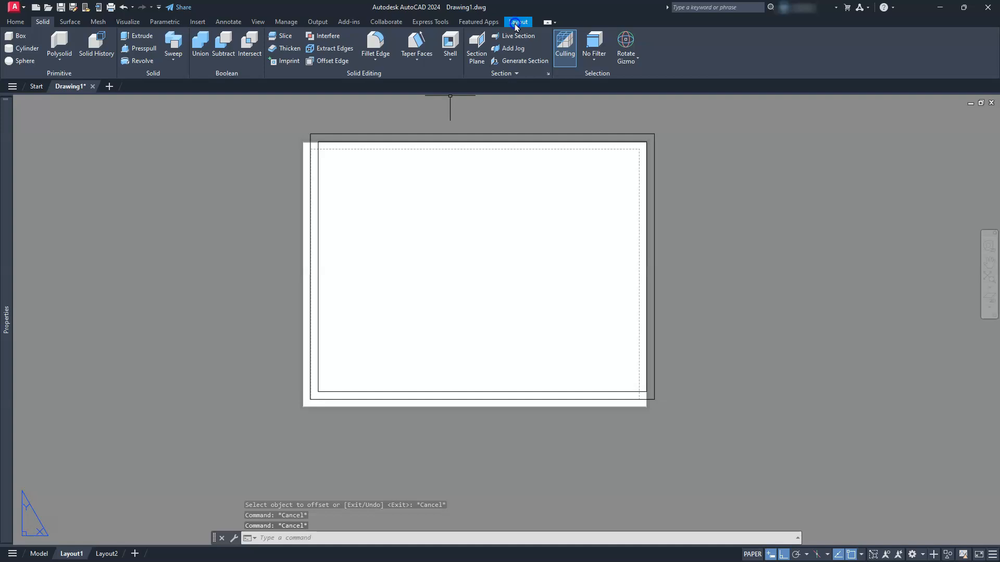
Modify Layout1's page setup to plot with DWG To PDF.pc3 on ANSI full bleed A (11.00 x 8.50 Inches) paper.
left_click(518, 22)
left_click(33, 46)
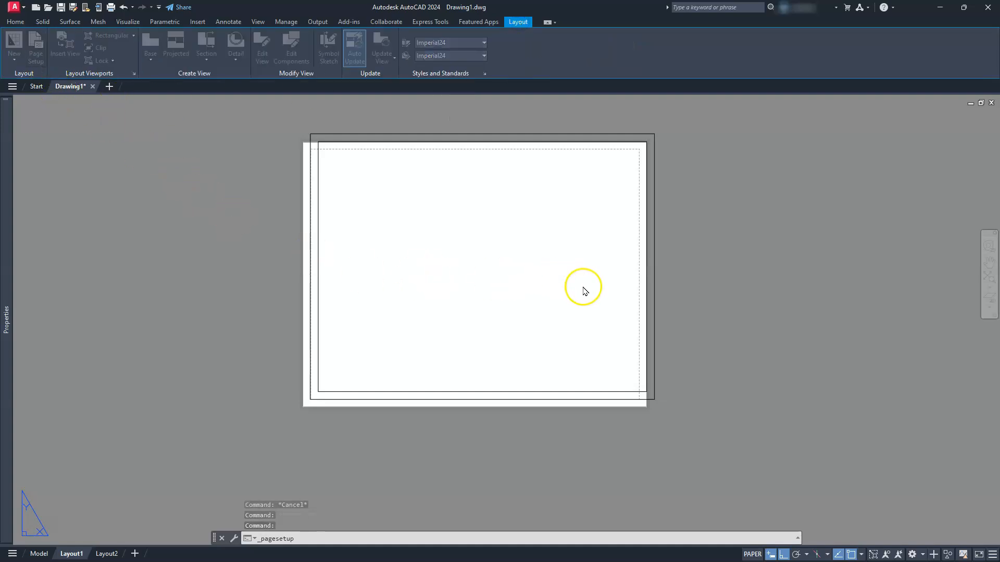
left_click(582, 269)
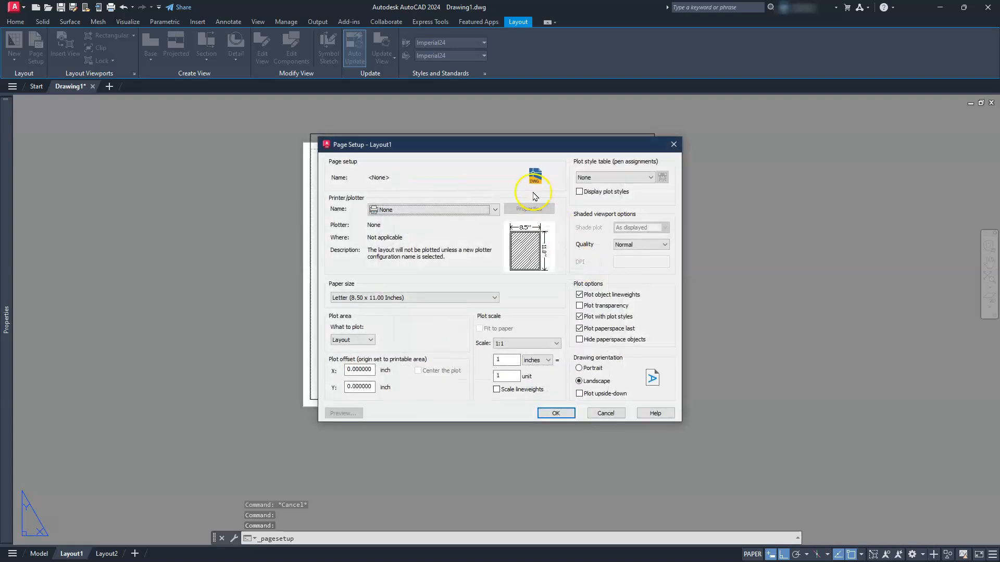
left_click(386, 297)
left_click(409, 226)
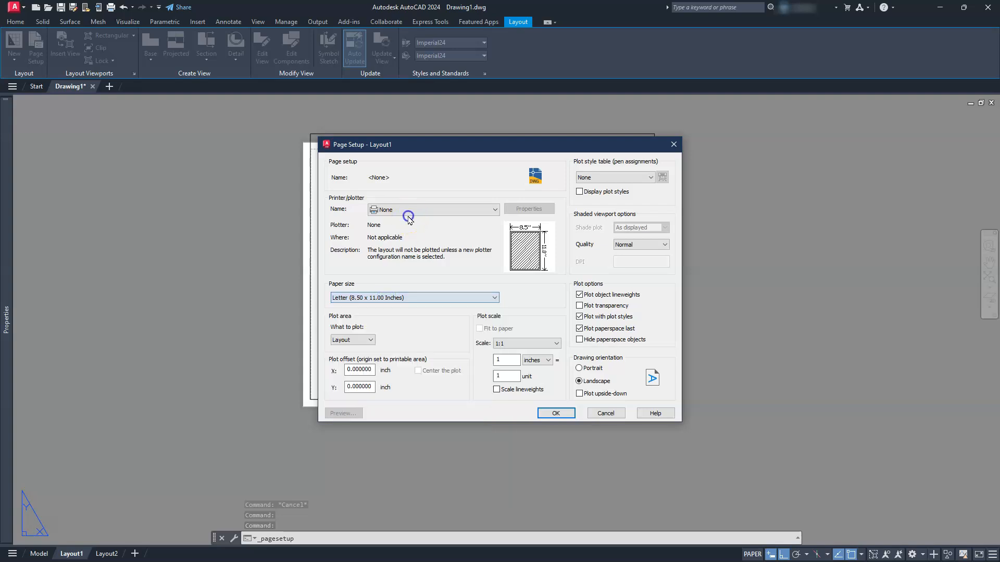
left_click(408, 210)
left_click(408, 390)
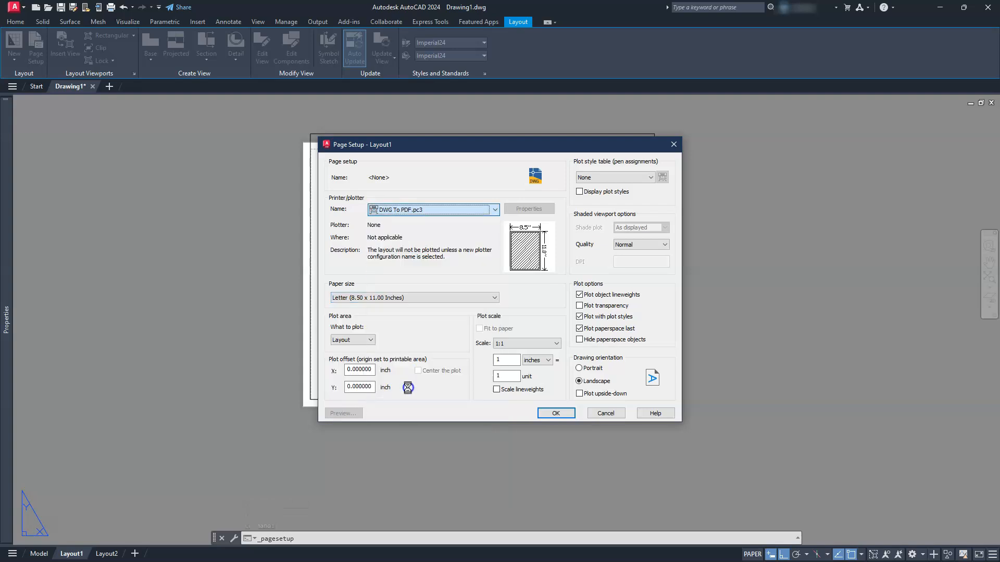
left_click(407, 299)
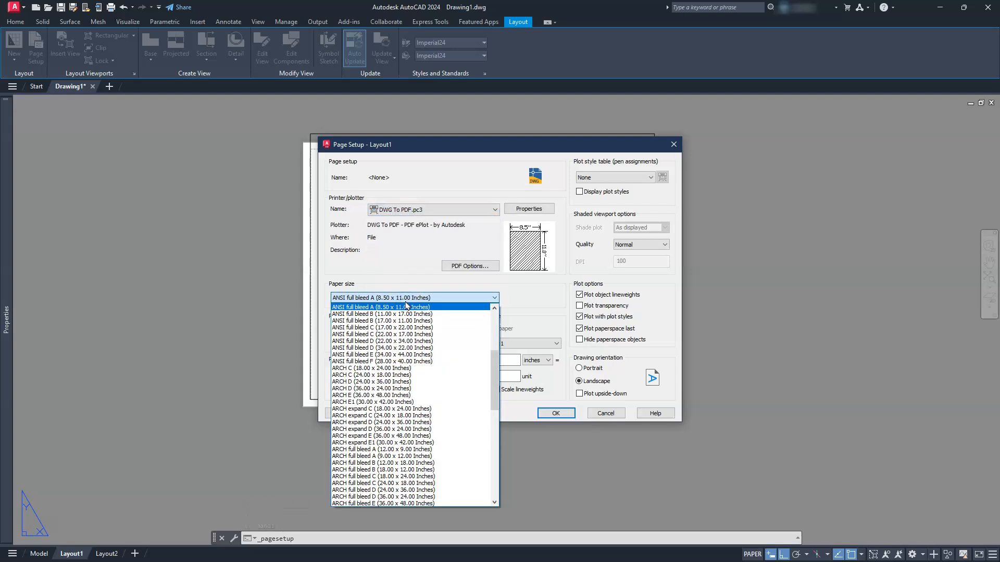
left_click(406, 314)
scroll(406, 321, "up", 1)
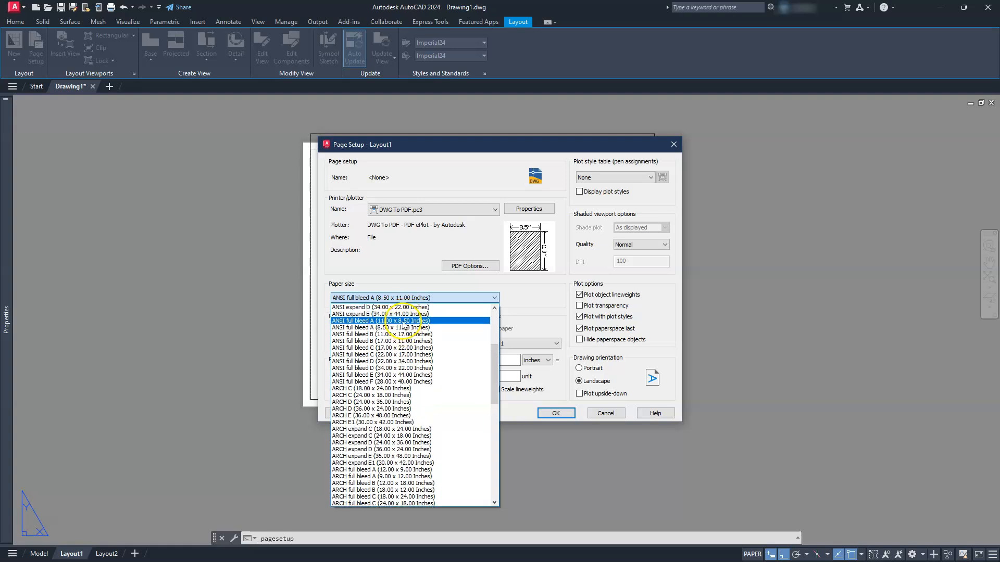
left_click(404, 322)
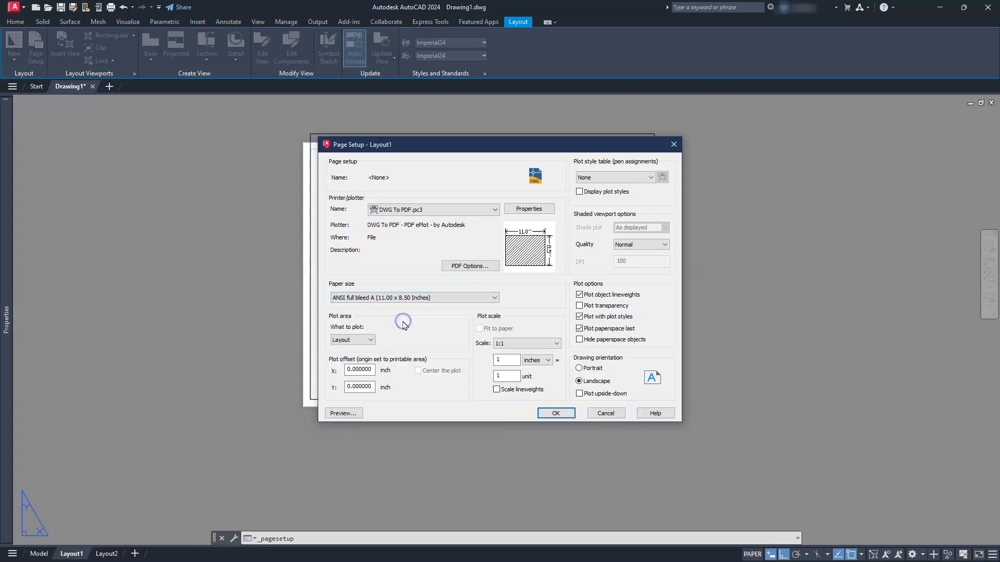
Set the plot area to a window around the inner border's opposite corners, center the plot, and apply the page setup.
left_click(373, 341)
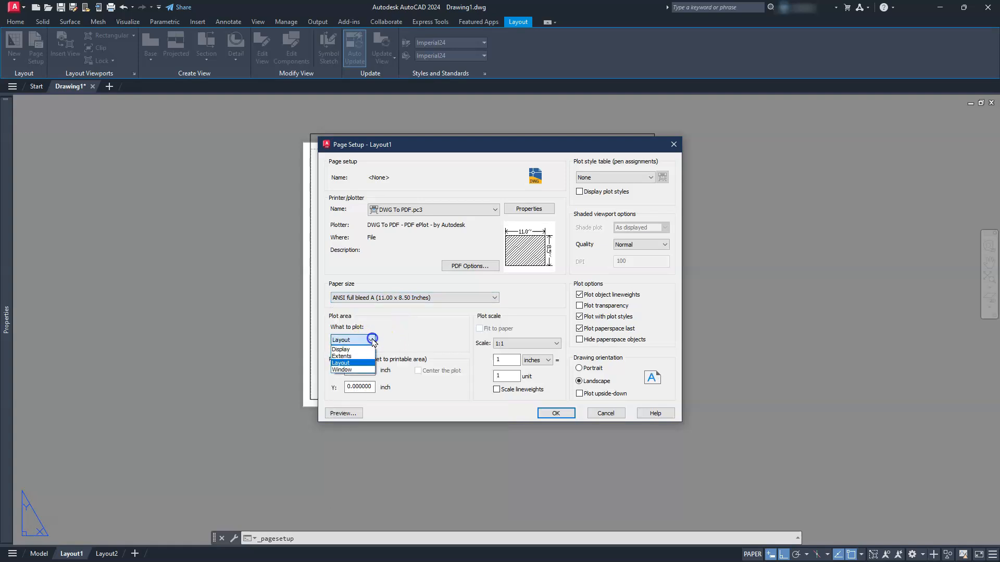
left_click(352, 368)
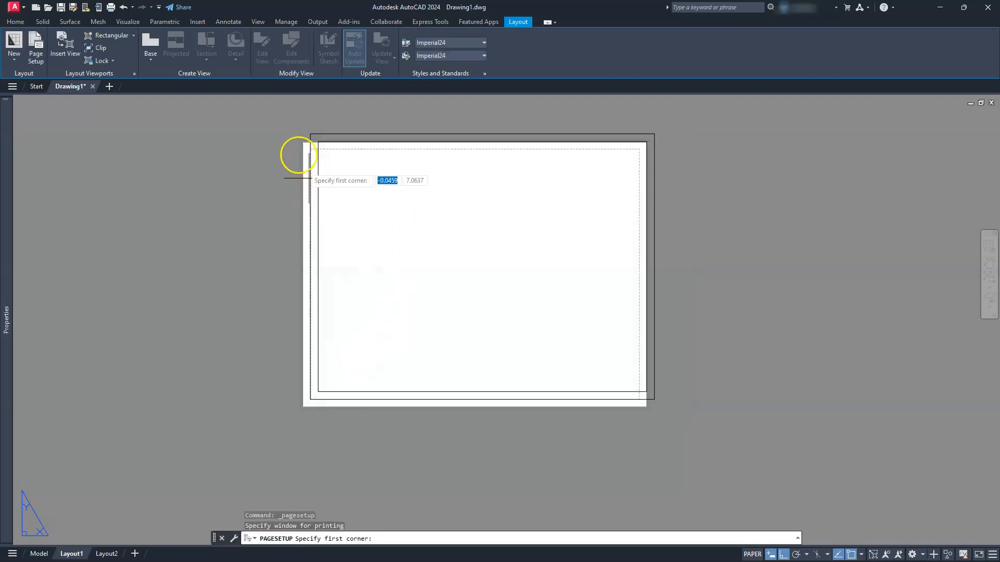
left_click(318, 141)
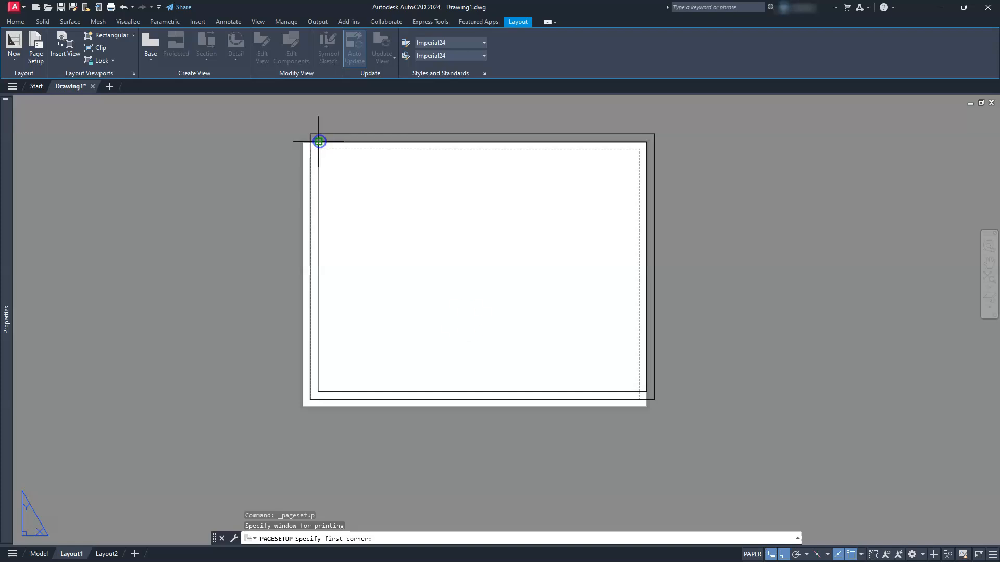
left_click(643, 392)
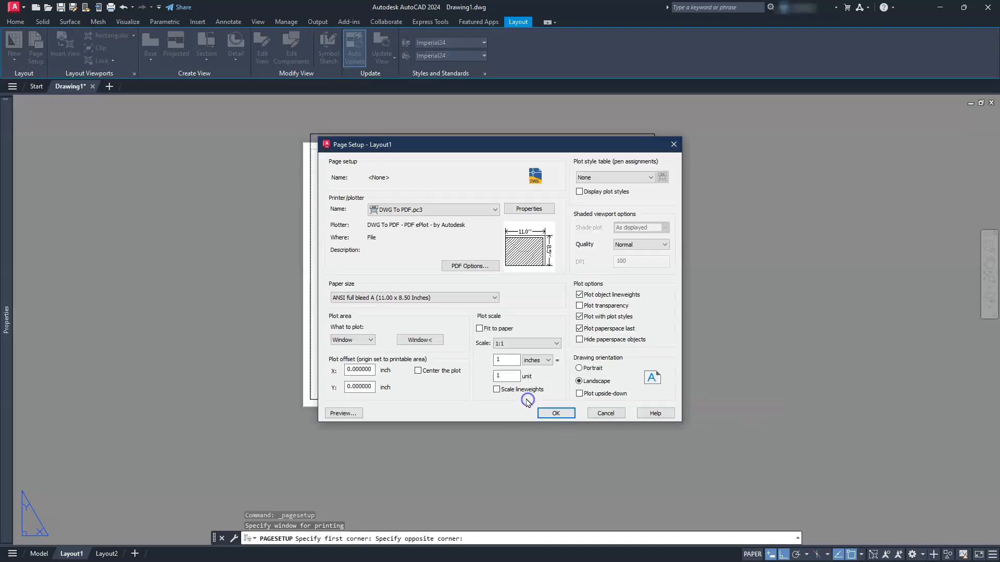
left_click(418, 370)
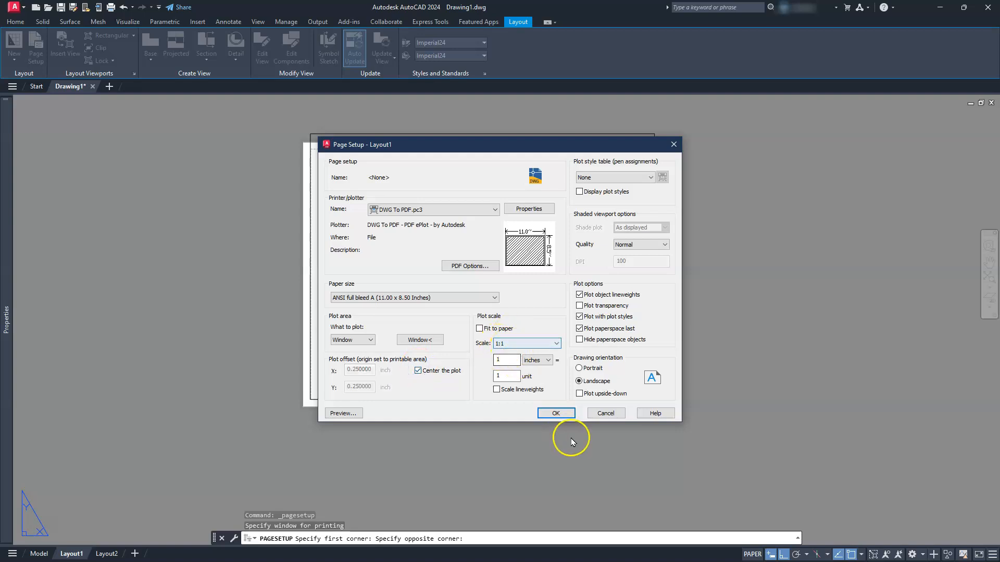
left_click(557, 414)
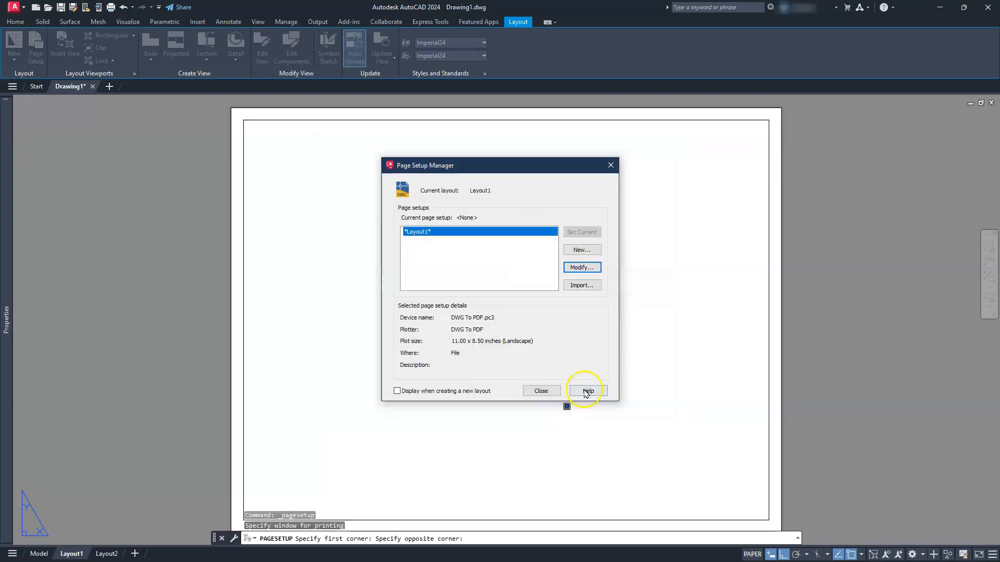
left_click(542, 391)
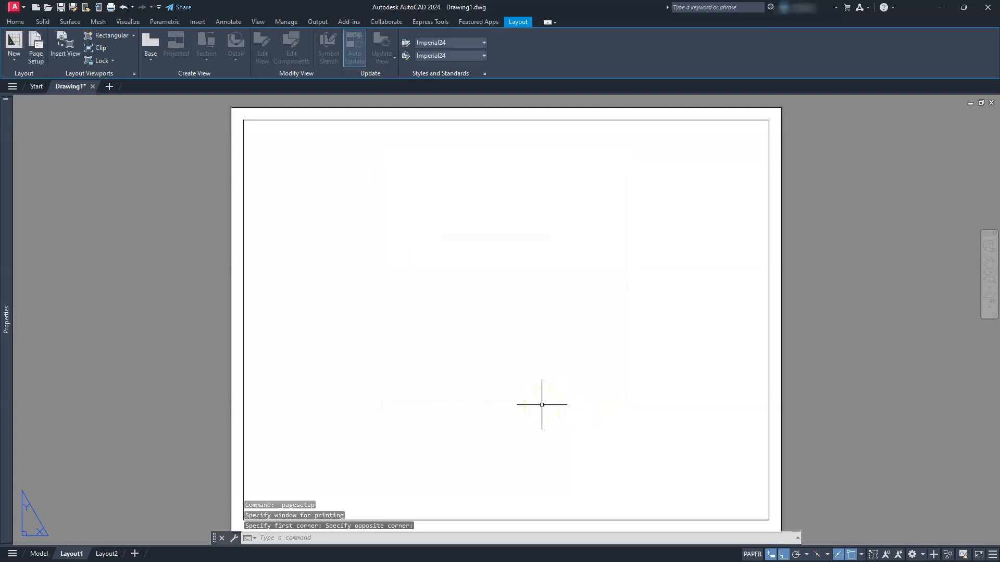
Create a base view from model space and place the bracket's front view in the lower-left area of the sheet.
left_click(151, 68)
left_click(163, 81)
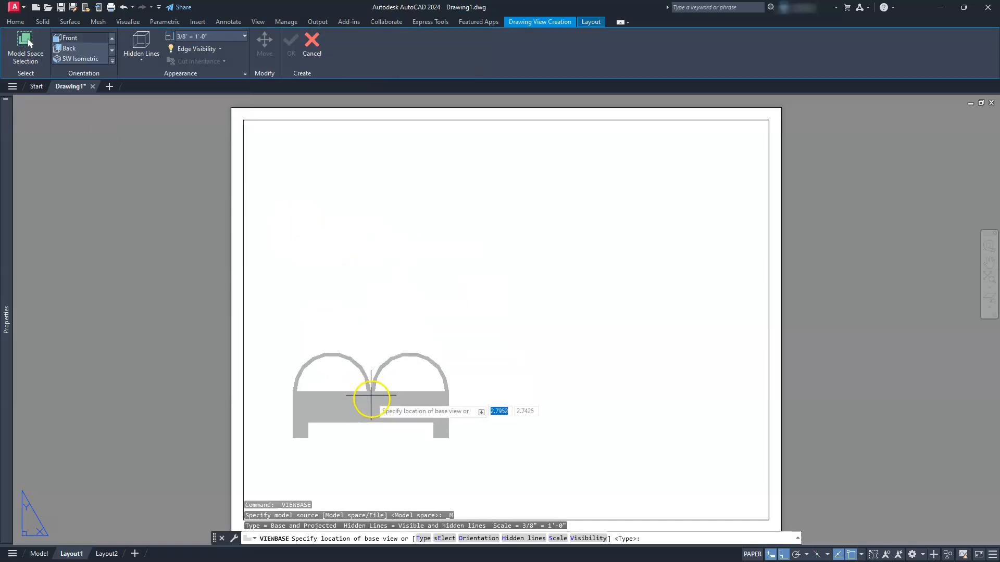
middle_click_drag(374, 407, 378, 378)
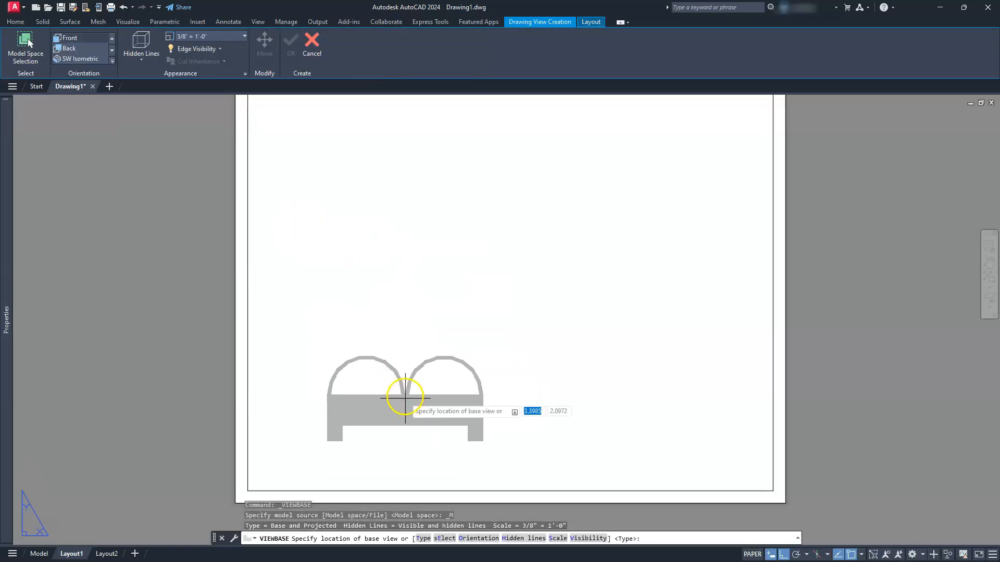
left_click(401, 388)
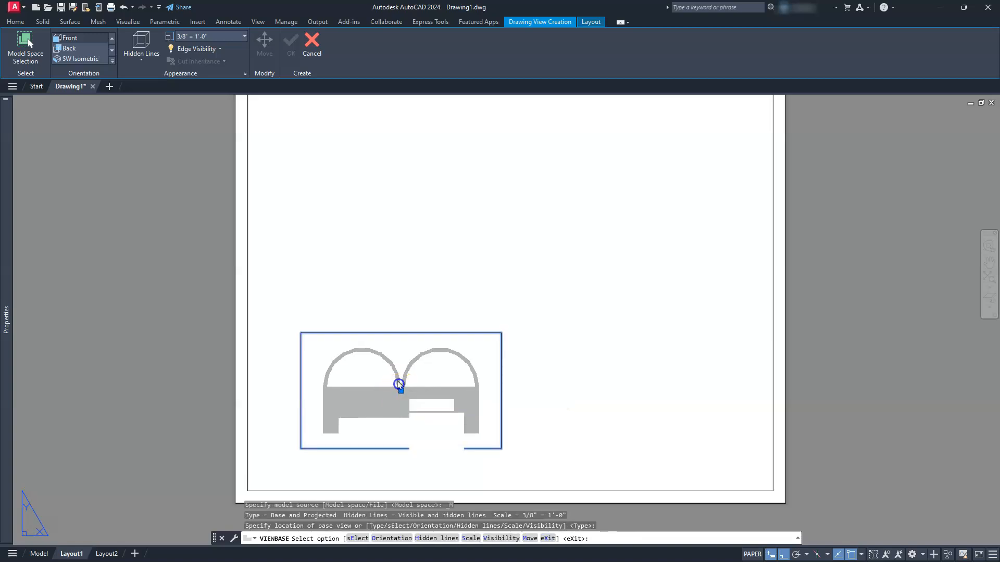
key("Return")
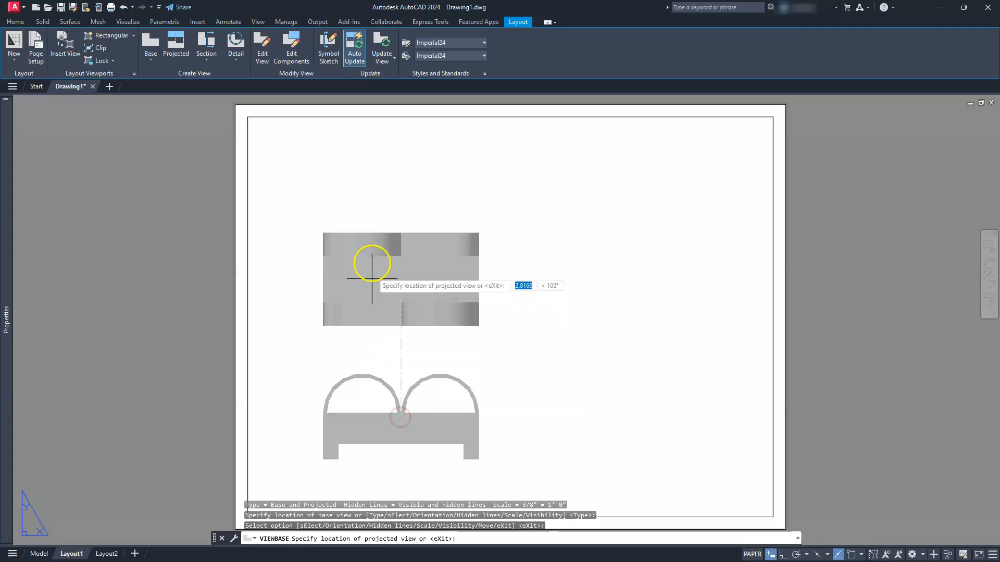
Project a top view above the front view, a side view to its right, and an isometric view in the upper-right sheet area.
left_click(384, 224)
left_click(650, 426)
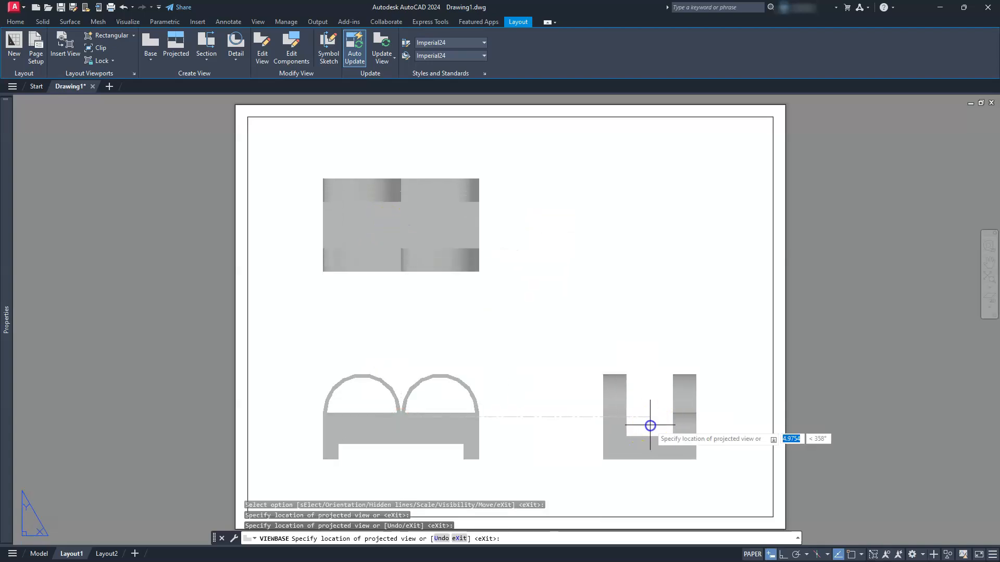
left_click(647, 212)
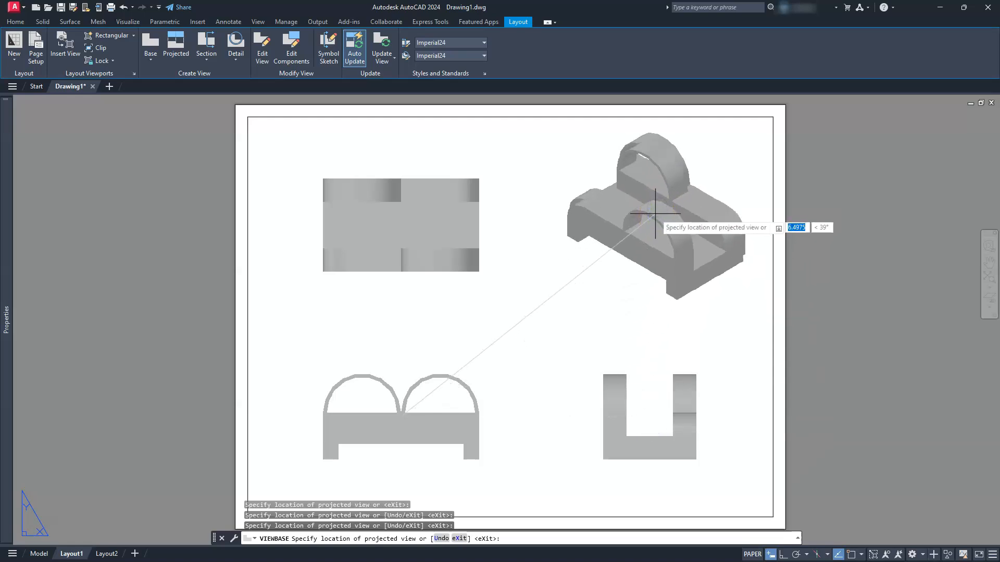
right_click(655, 214)
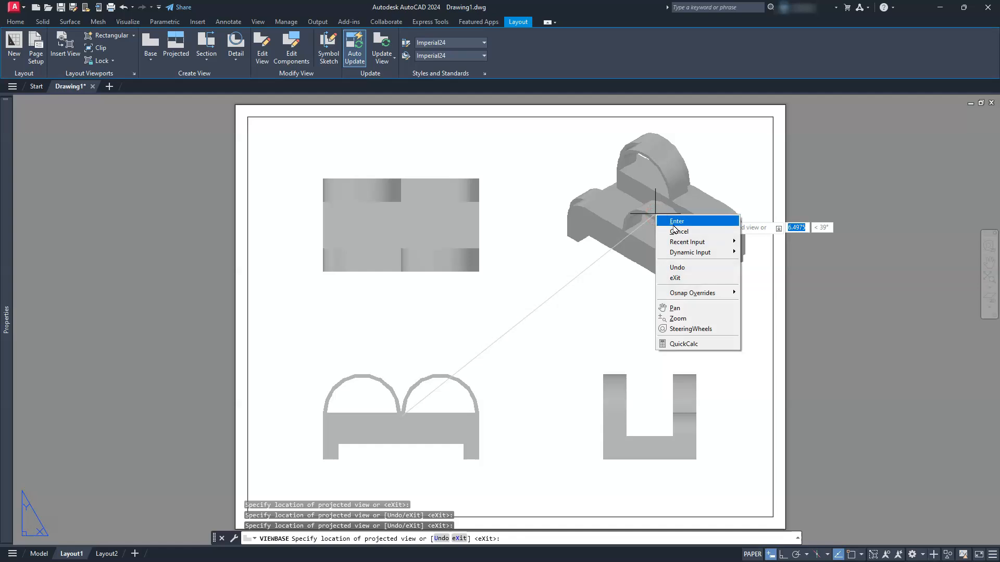
left_click(677, 219)
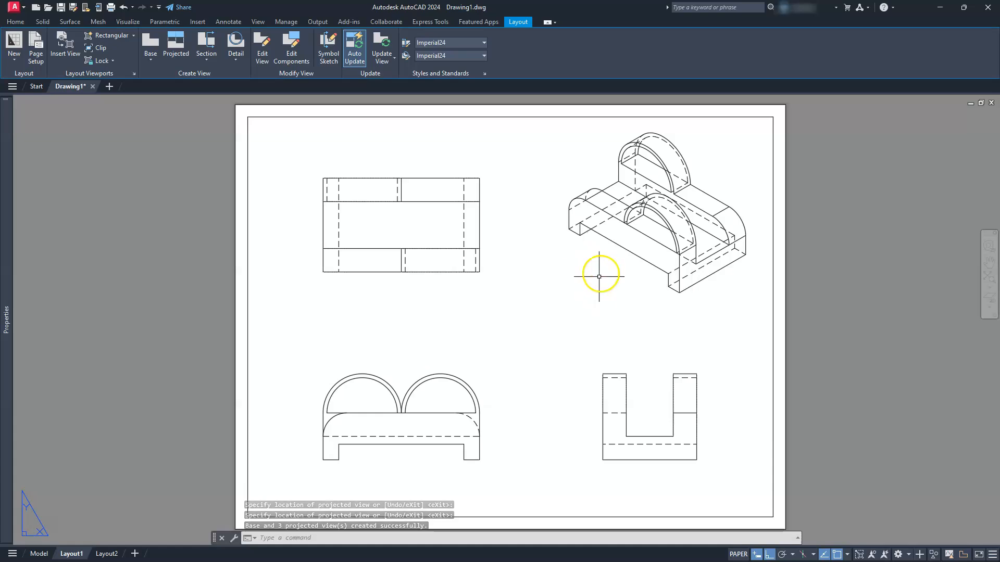
key("Escape")
key("Escape")
Edit the isometric view to show visible lines only.
left_click(629, 241)
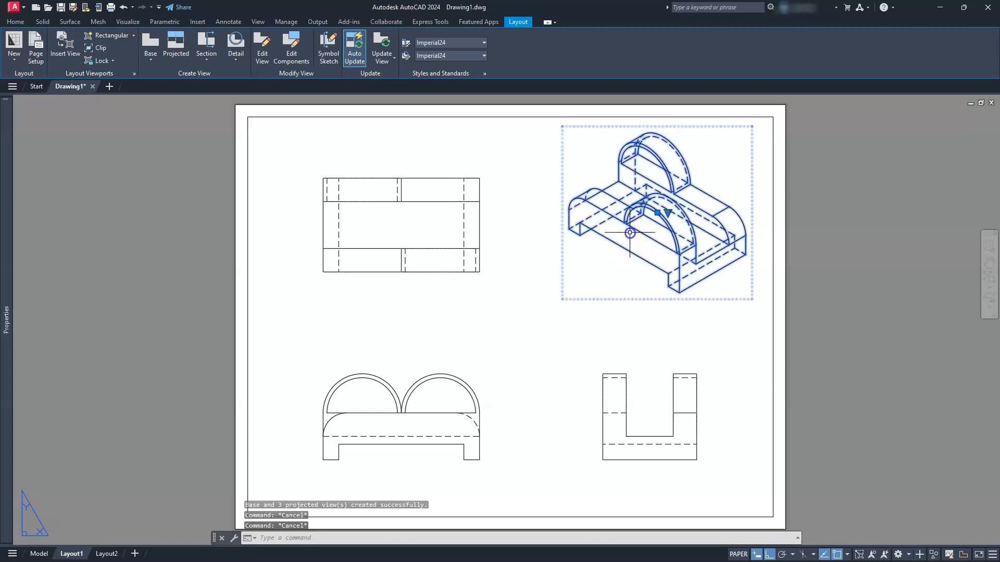
double_click(631, 229)
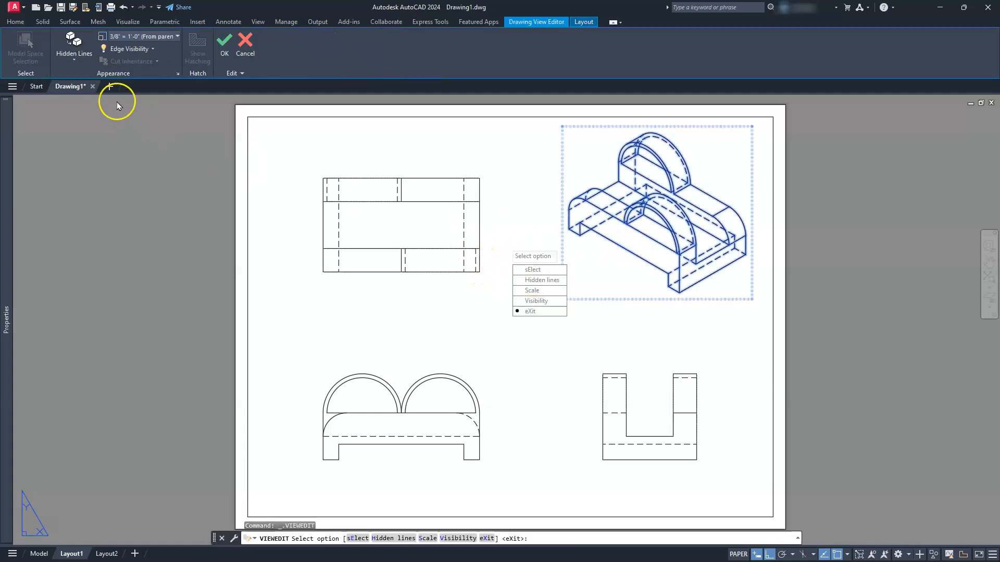
left_click(85, 62)
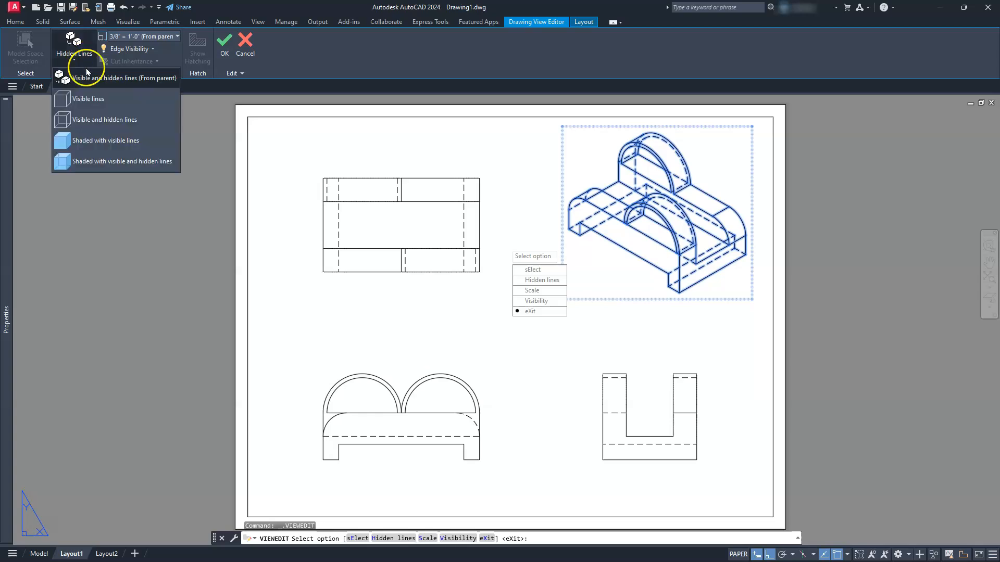
left_click(92, 101)
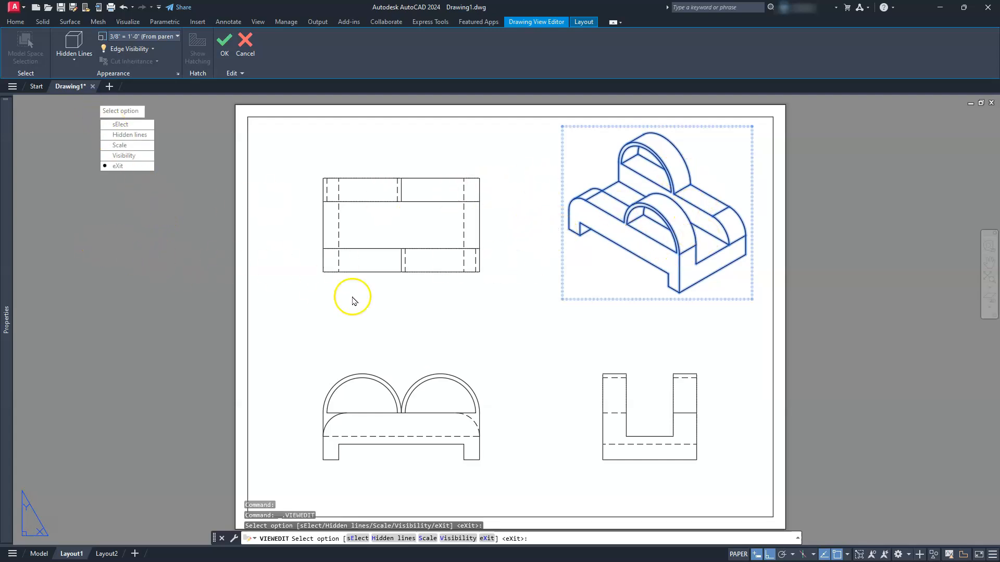
key("Escape")
key("Escape")
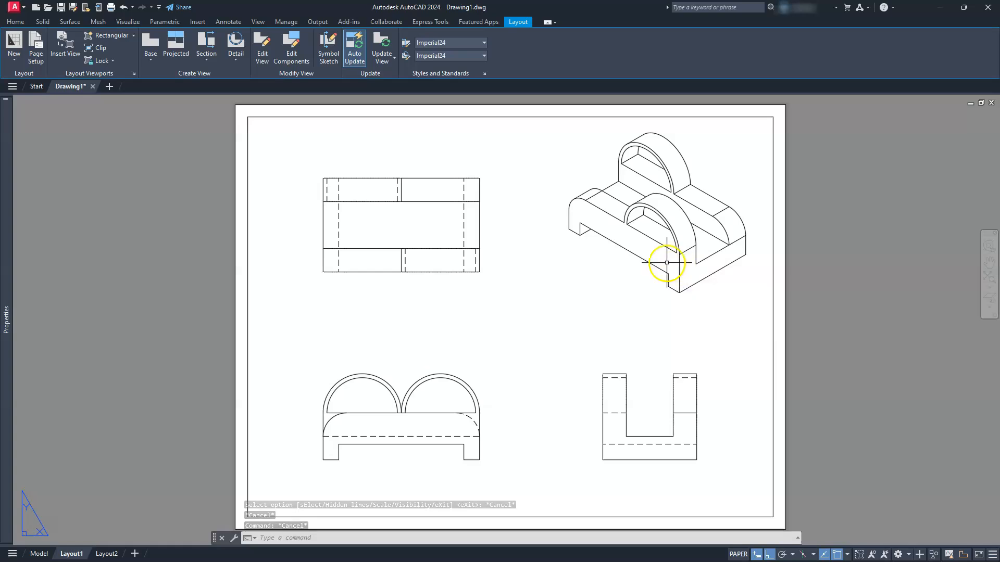
Set the color of both MD_Hidden layers to red.
middle_click_drag(538, 348, 611, 290)
scroll(472, 370, "up", 4)
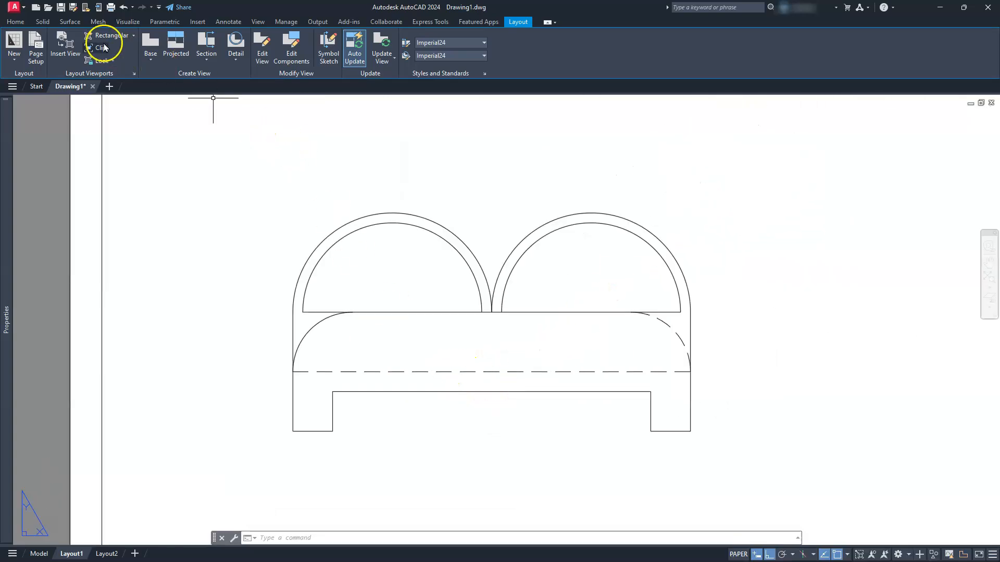
left_click(8, 27)
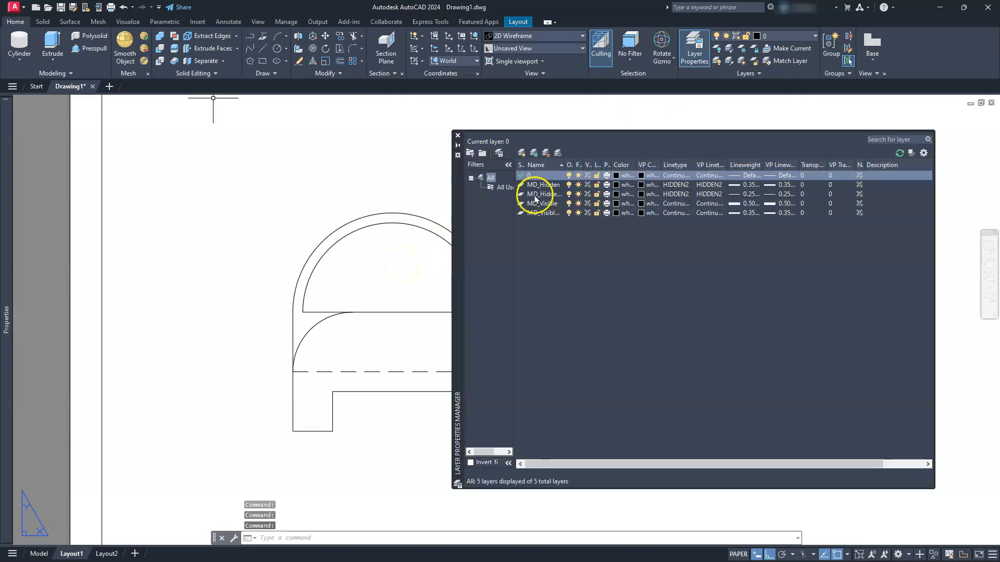
left_click(616, 186)
left_click(616, 186)
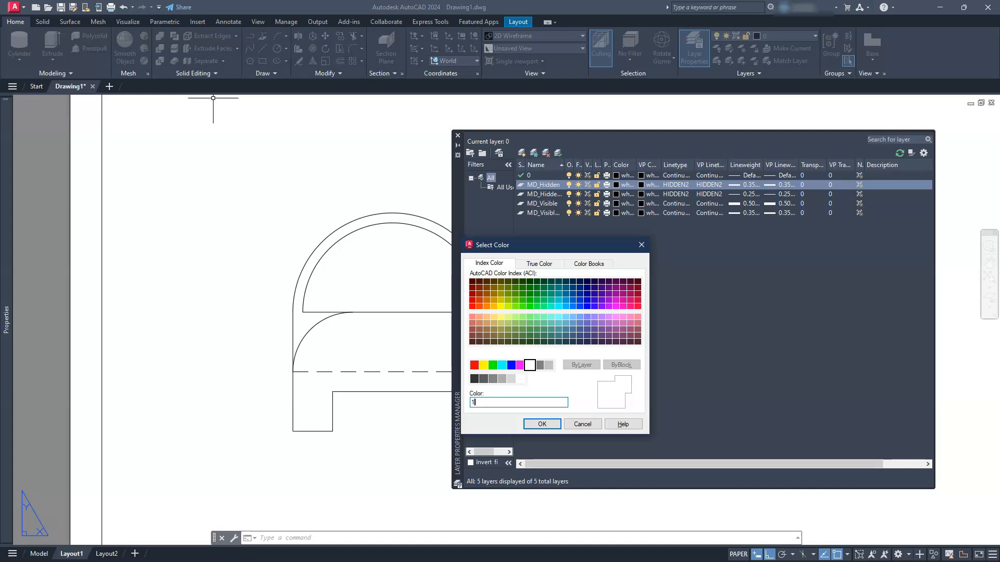
type("1")
key("Return")
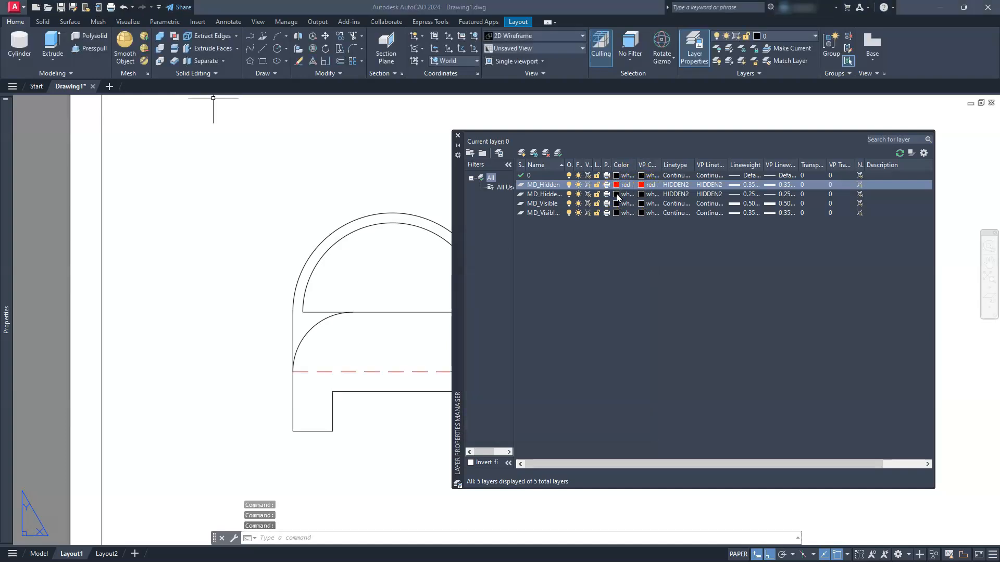
left_click(617, 194)
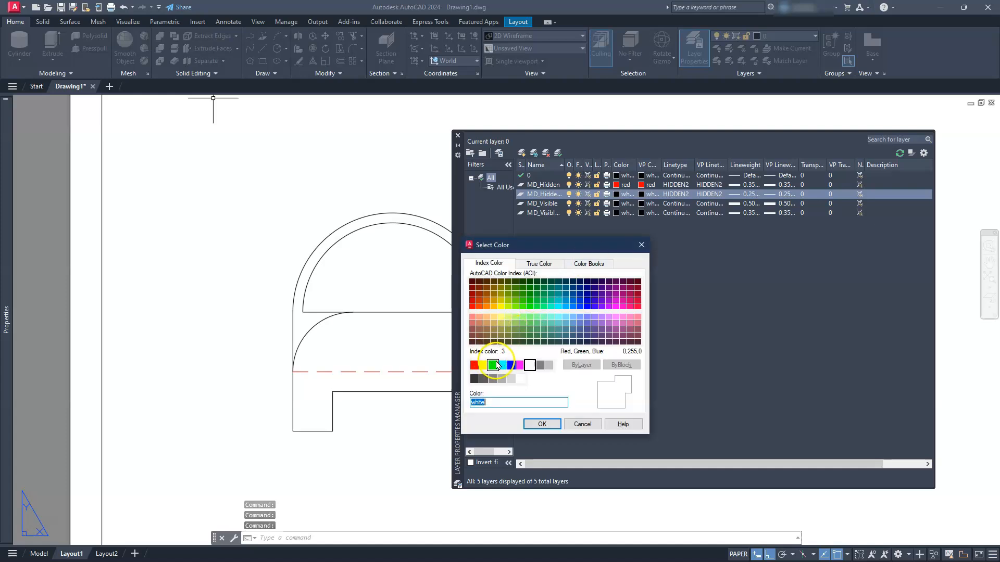
left_click(473, 365)
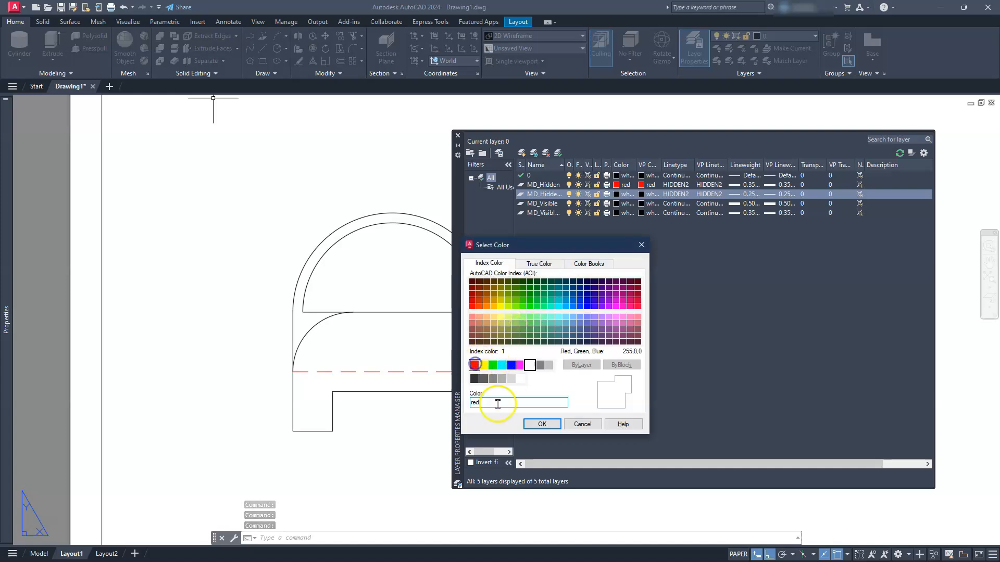
left_click(542, 424)
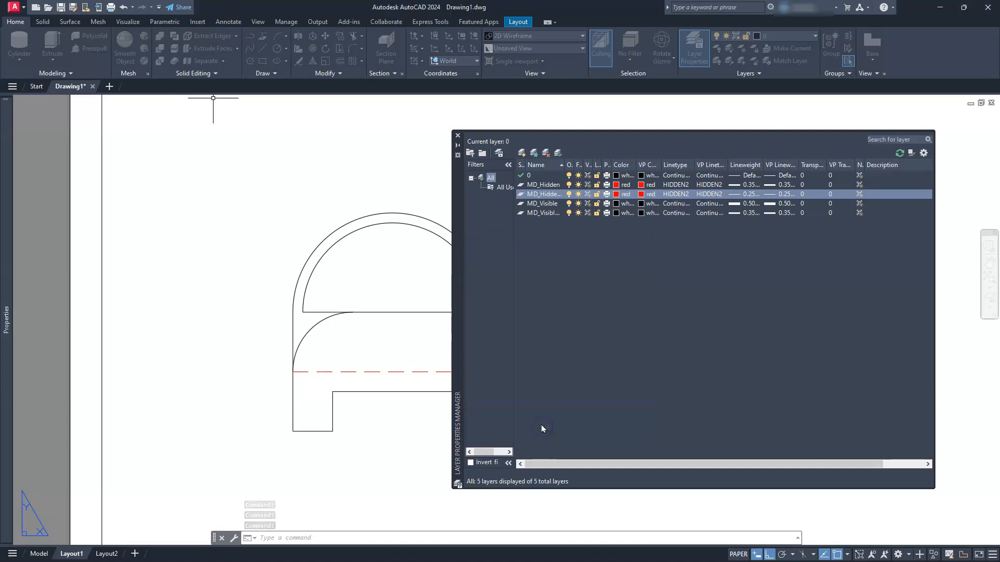
Create two new layers named cen and dim.
left_click(523, 153)
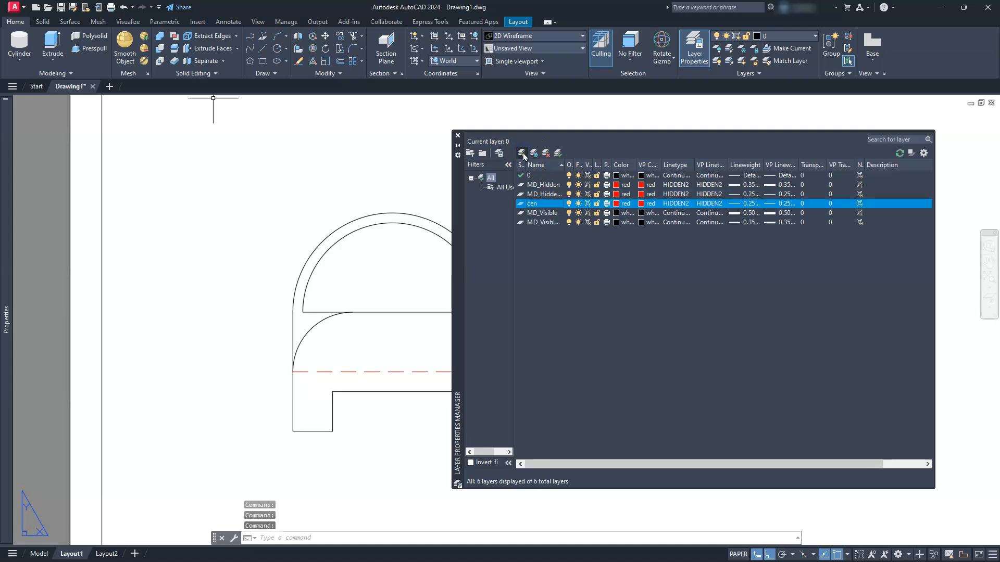
left_click(522, 153)
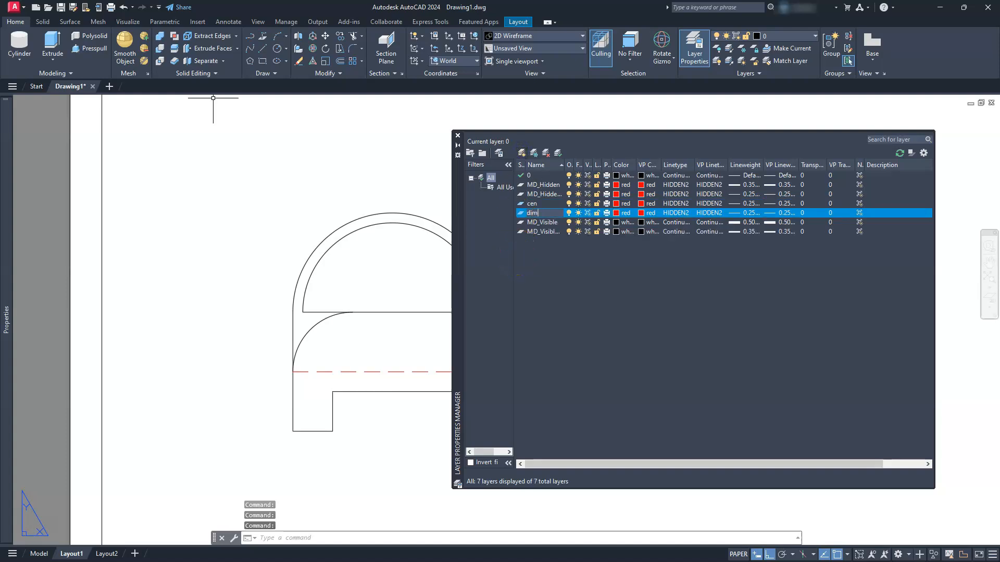
left_click(527, 273)
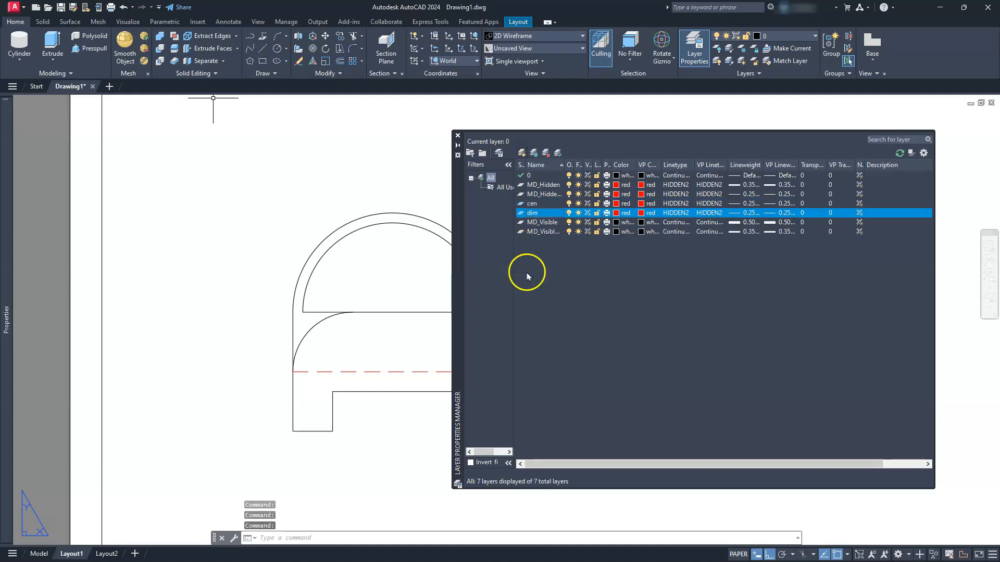
Set the color of the cen layer to cyan, color index 4.
left_click(614, 204)
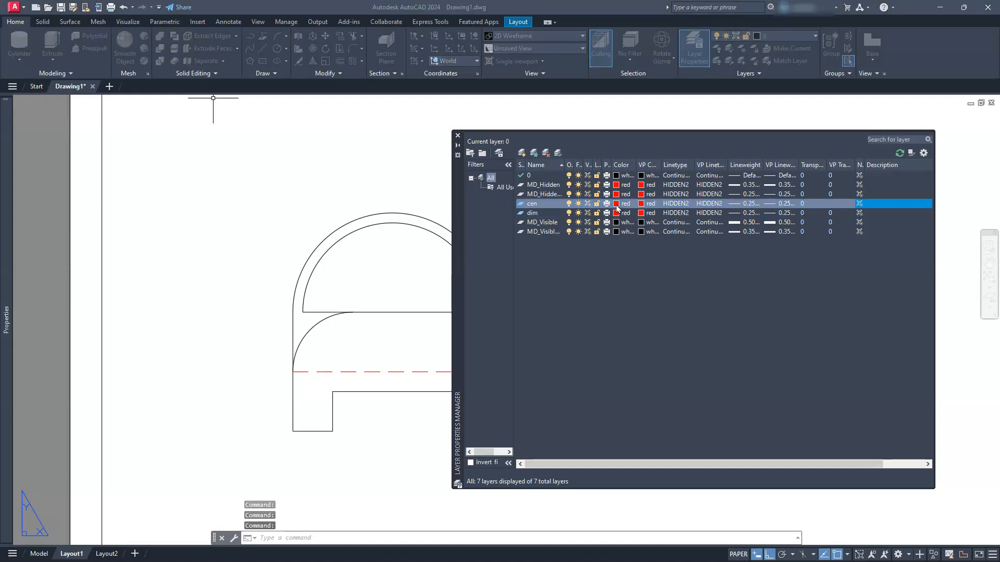
left_click(616, 204)
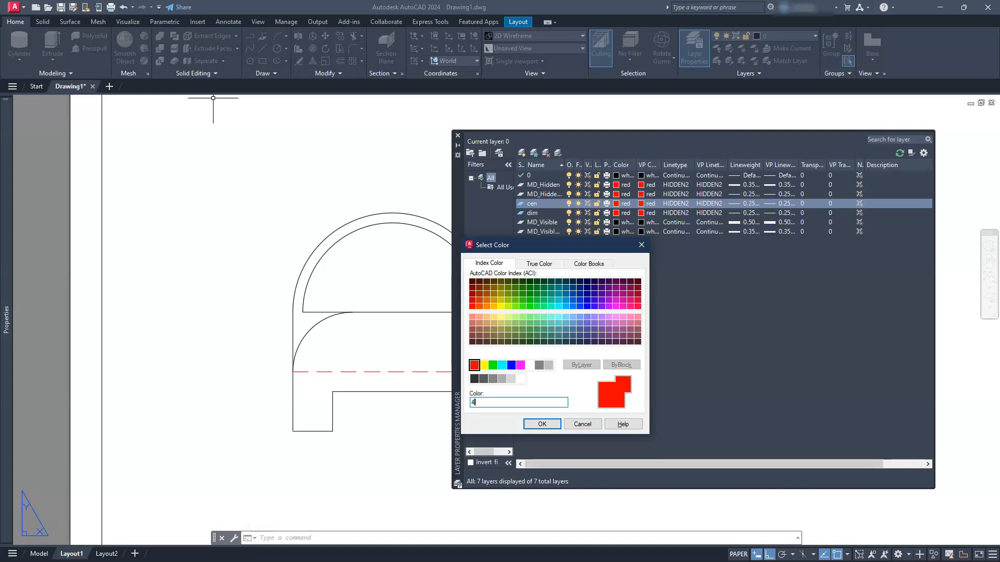
key("Return")
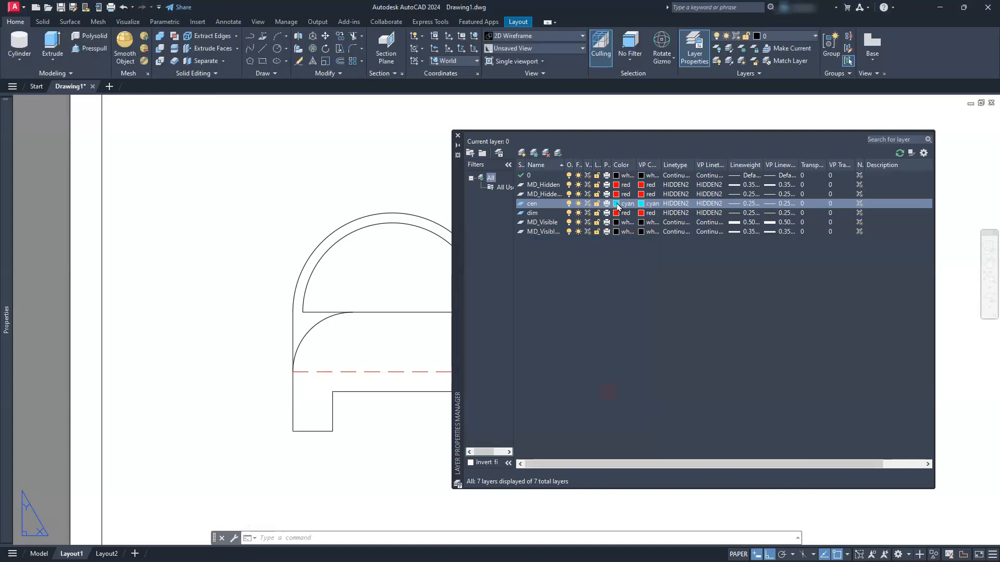
Load the CENTER2 linetype from acad.lin and assign it to the cen layer.
left_click(676, 203)
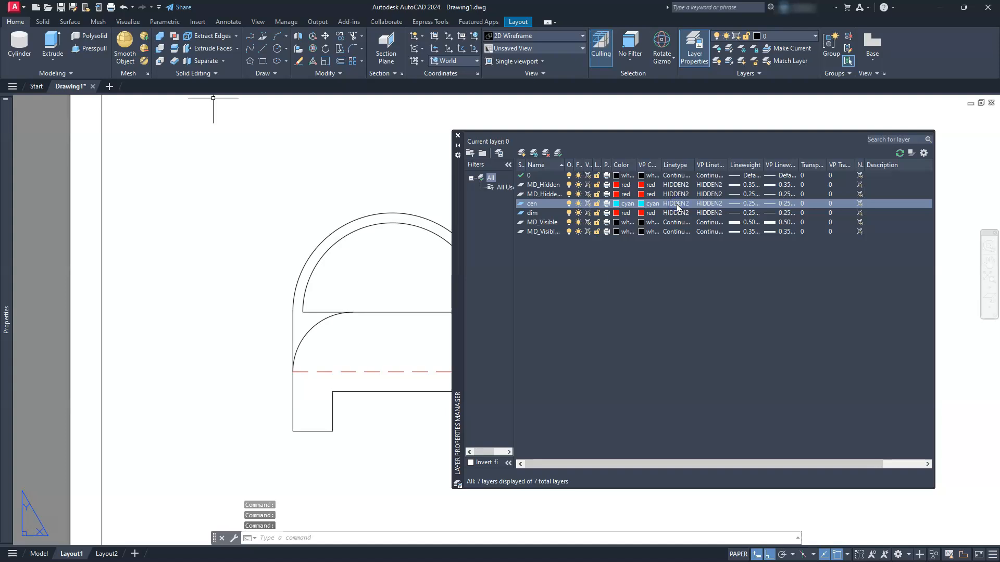
left_click(508, 341)
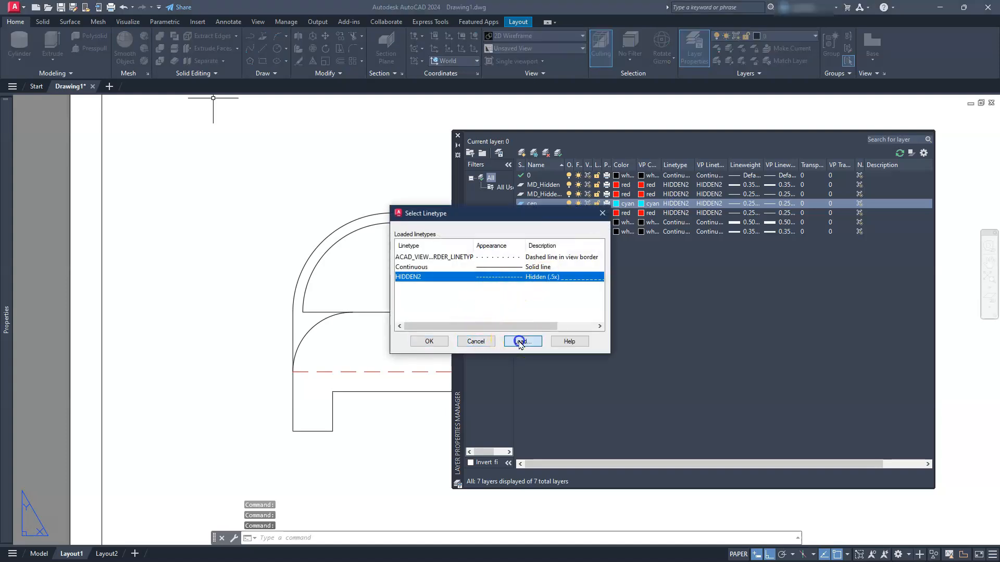
scroll(492, 312, "down", 9)
scroll(488, 319, "up", 4)
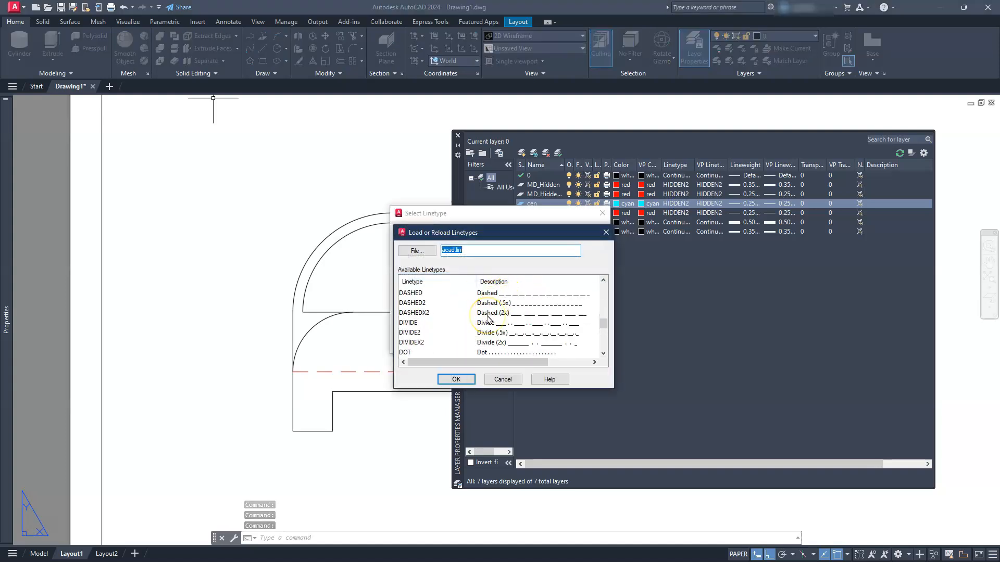
left_click(411, 332)
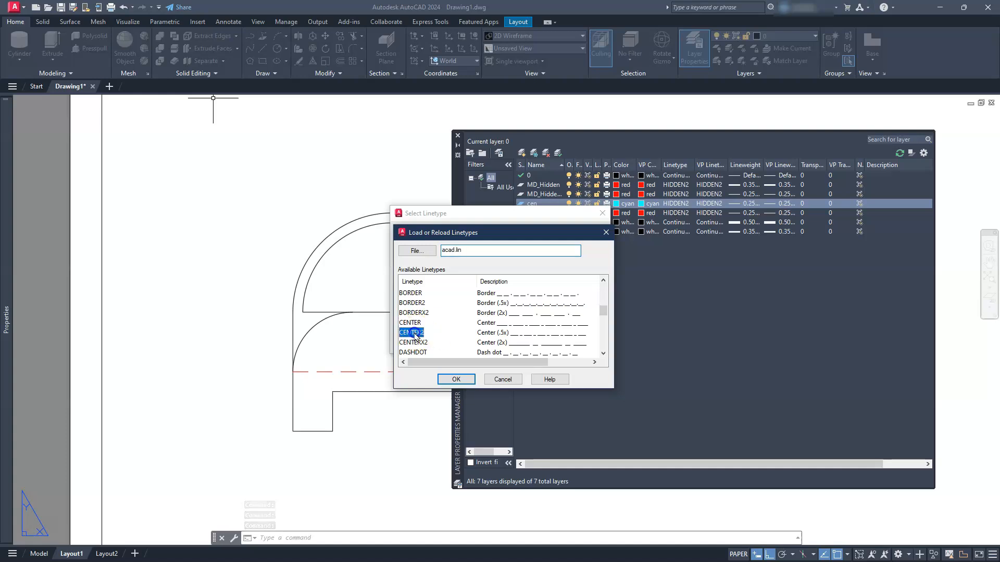
left_click(456, 379)
left_click(527, 267)
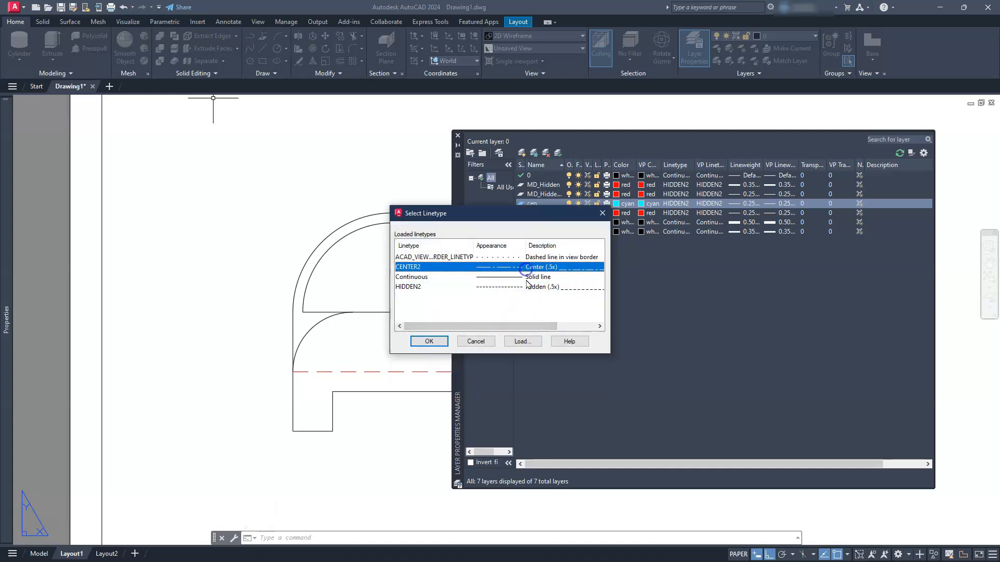
left_click(429, 341)
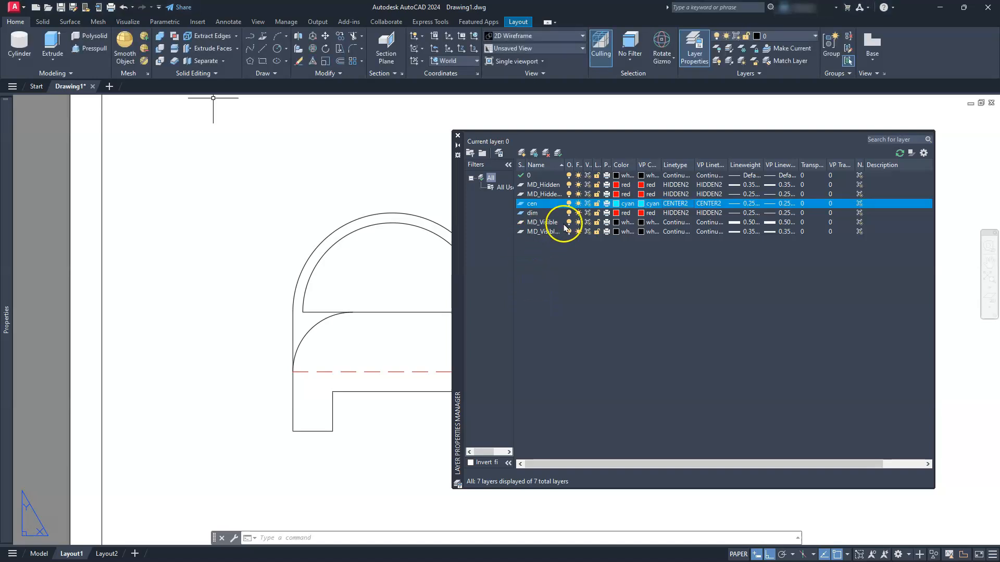
Set the dim layer to blue, color index 5, with the Continuous linetype, and close the layer manager.
left_click(616, 214)
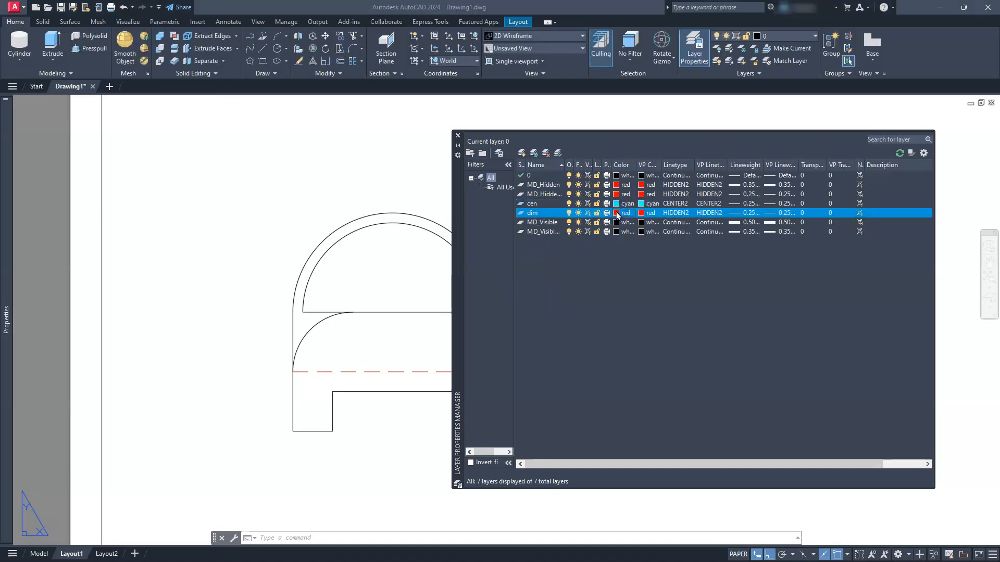
type("5")
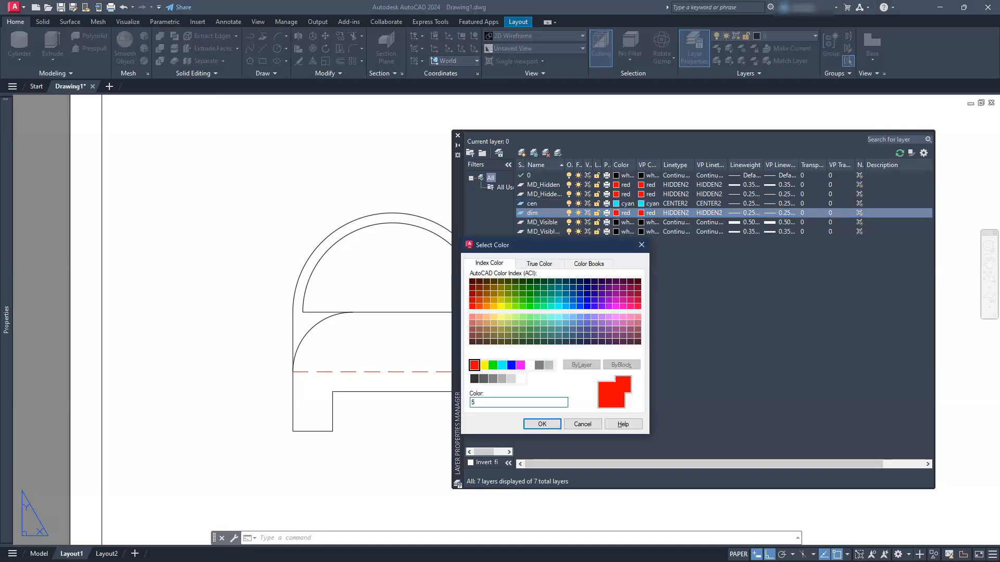
key("Return")
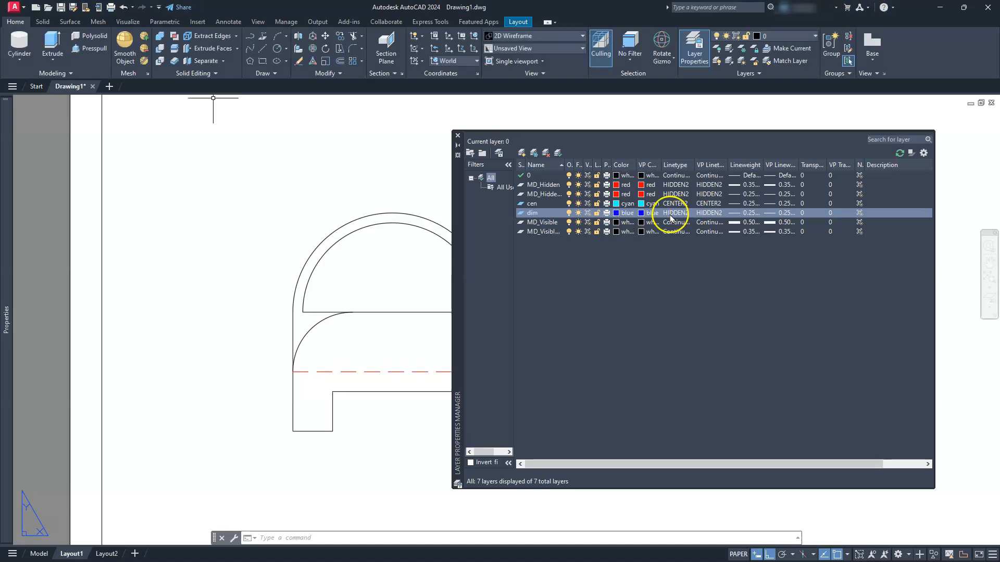
left_click(675, 213)
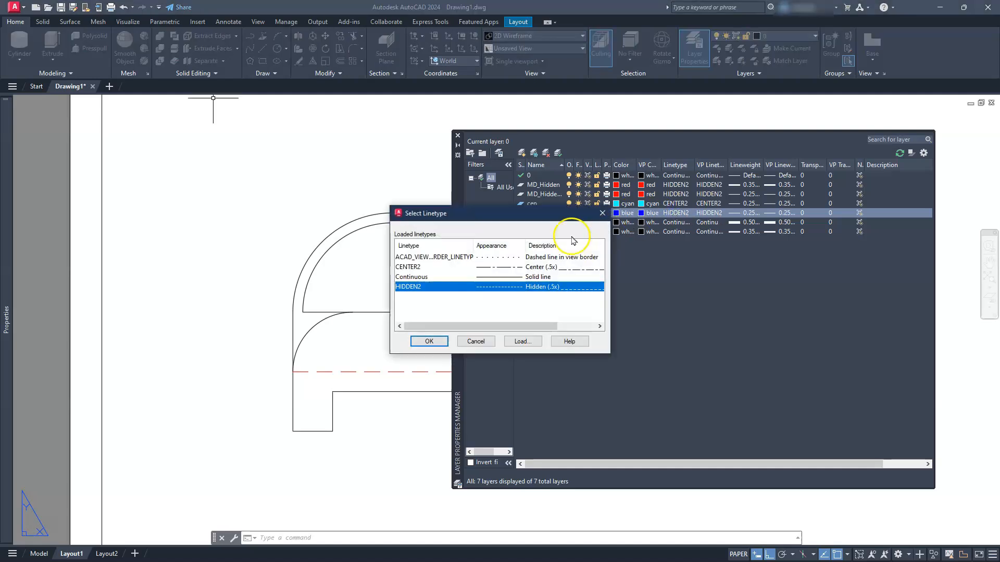
left_click(428, 277)
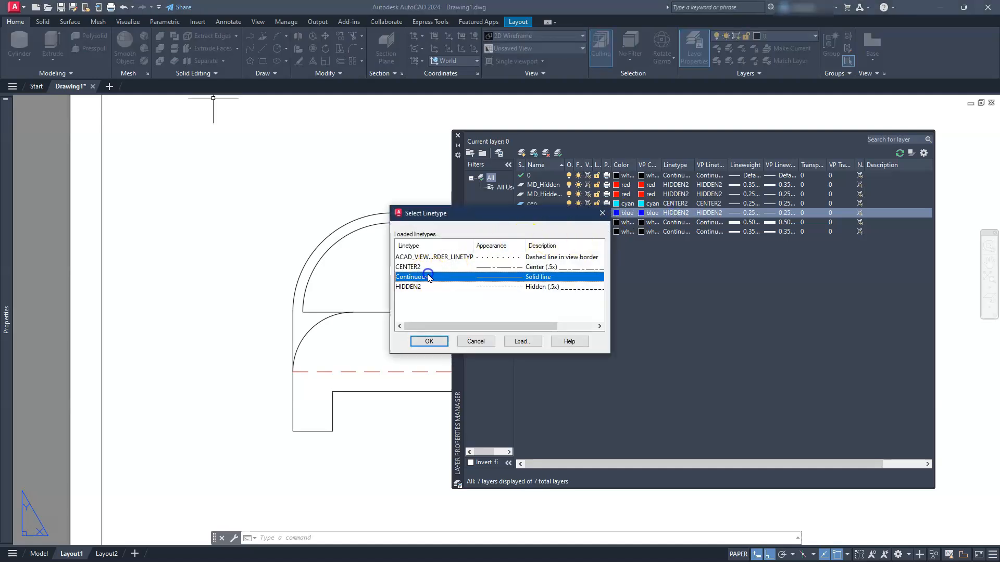
left_click(425, 338)
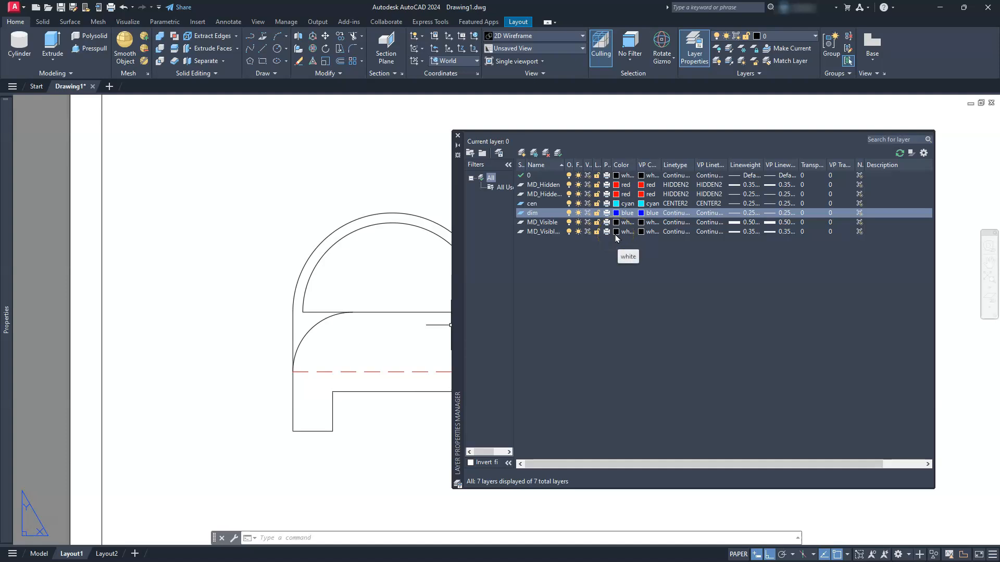
left_click(458, 137)
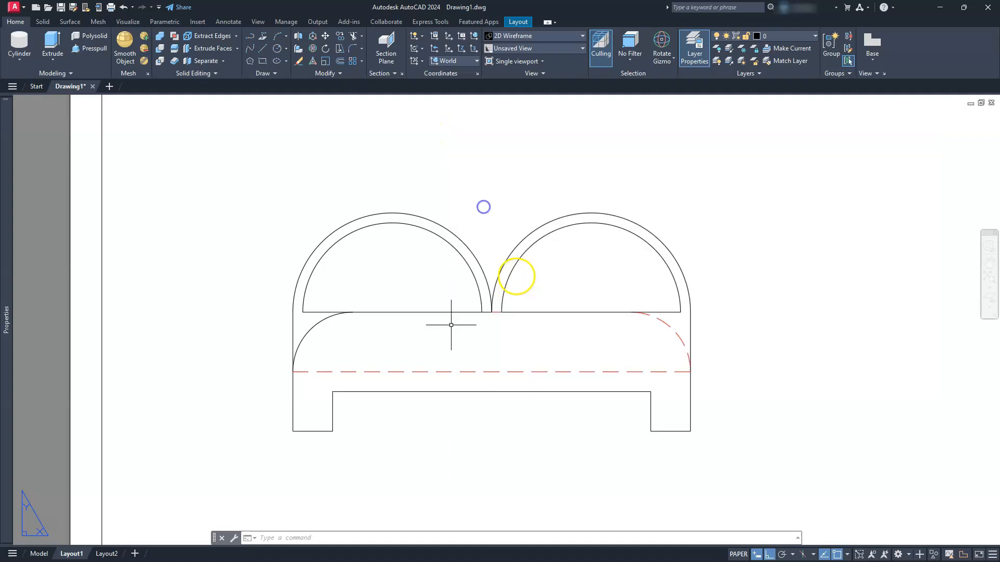
Set the CENTERLAYER system variable to cen so that center marks and centerlines use that layer.
scroll(515, 275, "down", 3)
middle_click_drag(528, 271, 539, 344)
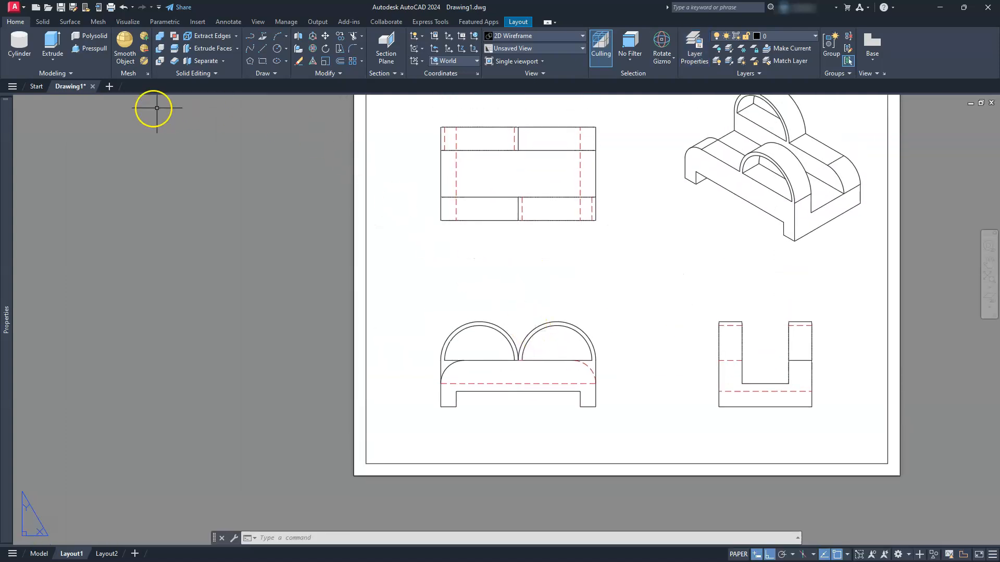
left_click(228, 21)
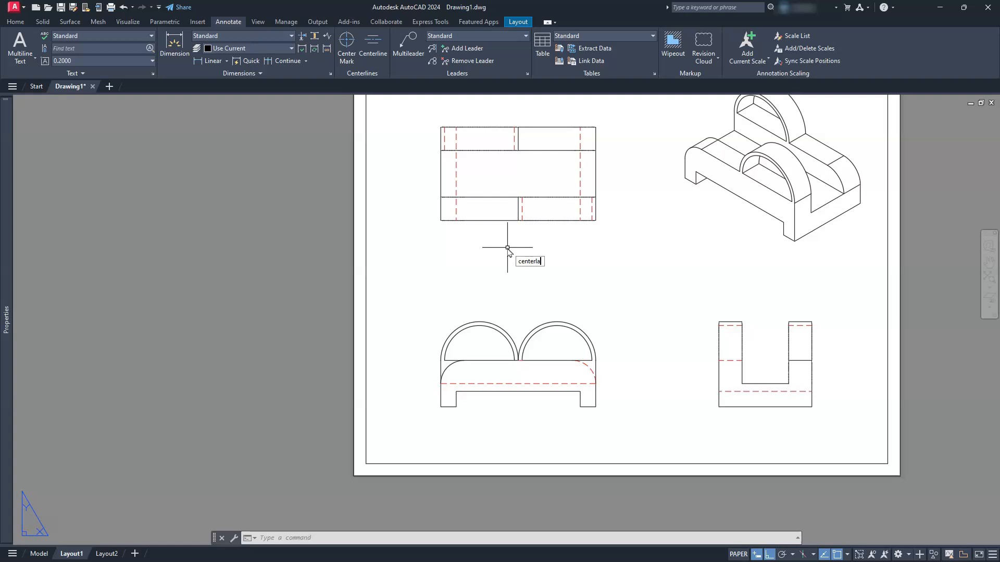
key("Return")
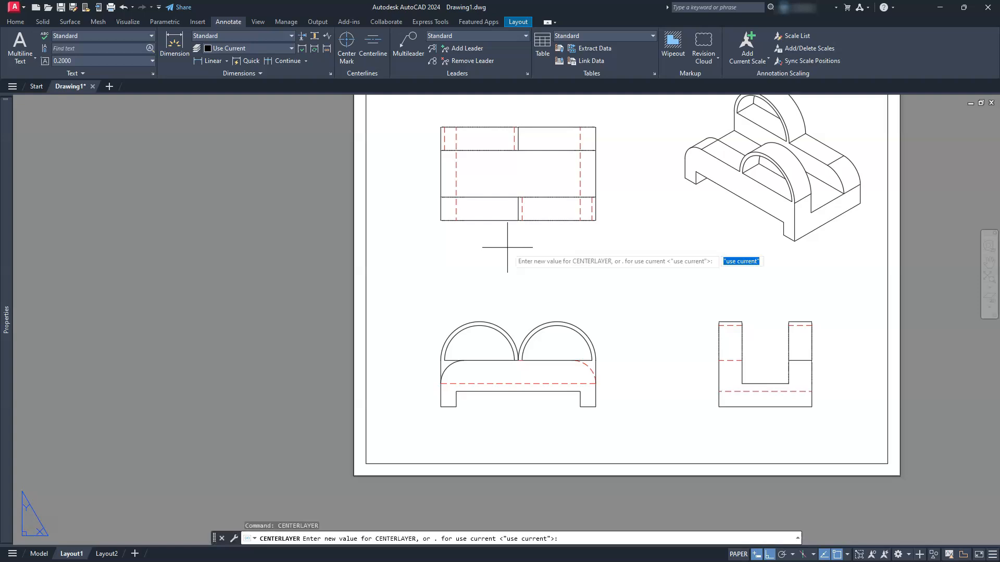
type("cen")
key("Return")
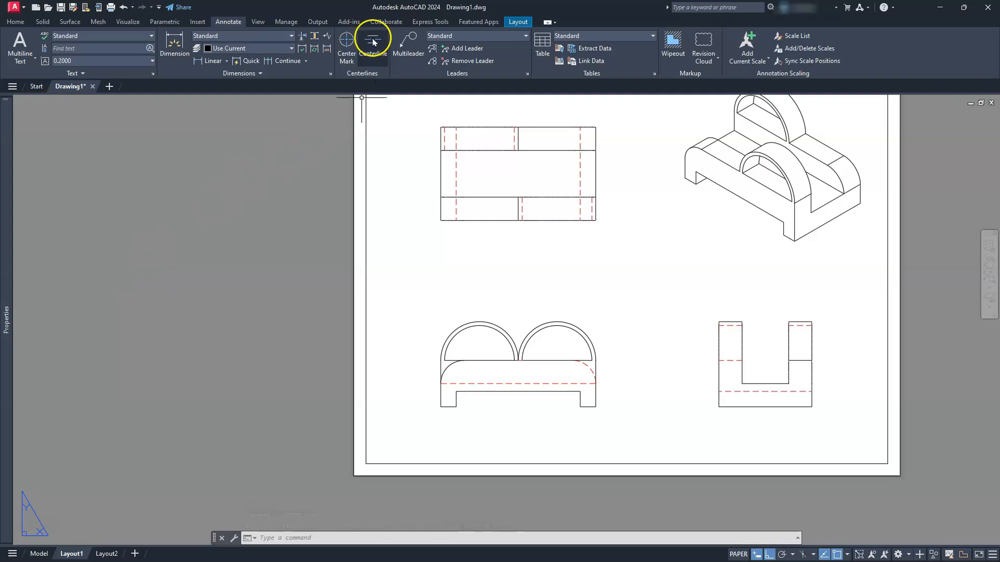
Add center marks to the two outer arch arcs in the front view.
left_click(346, 40)
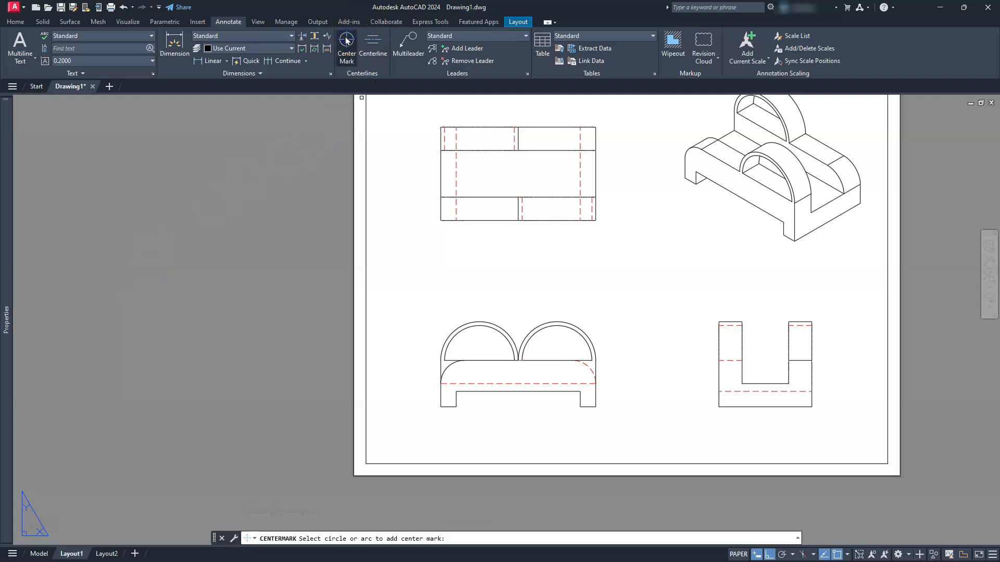
left_click(492, 322)
left_click(553, 321)
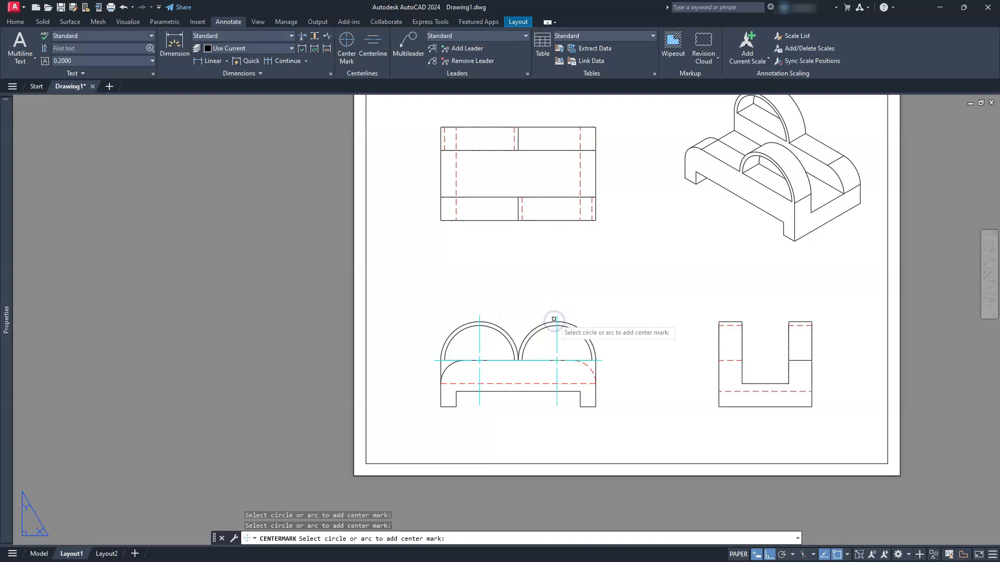
Add vertical centerlines in the top view for the rear arch on the left and the front arch on the right.
middle_click_drag(564, 223, 578, 354)
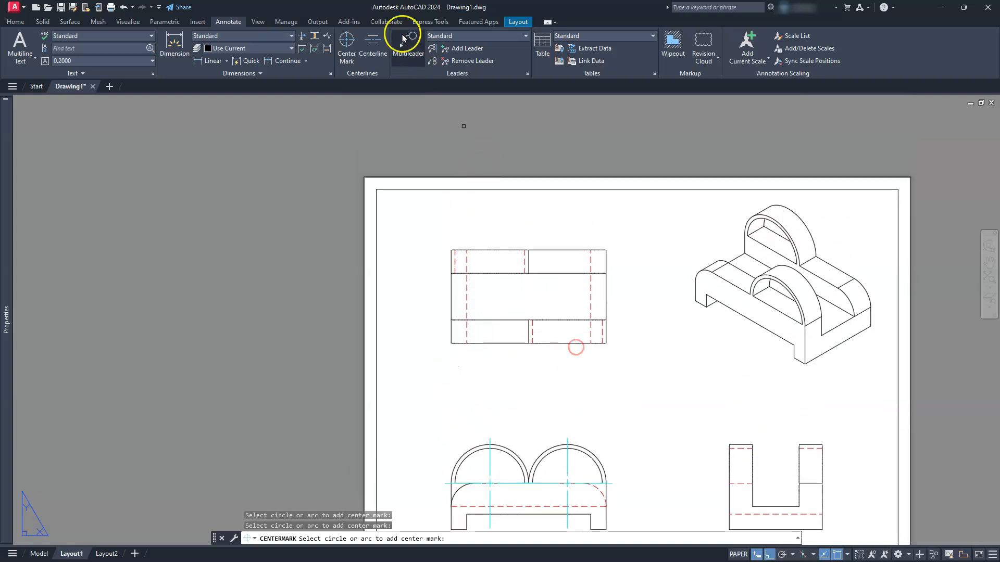
left_click(373, 42)
scroll(492, 249, "up", 3)
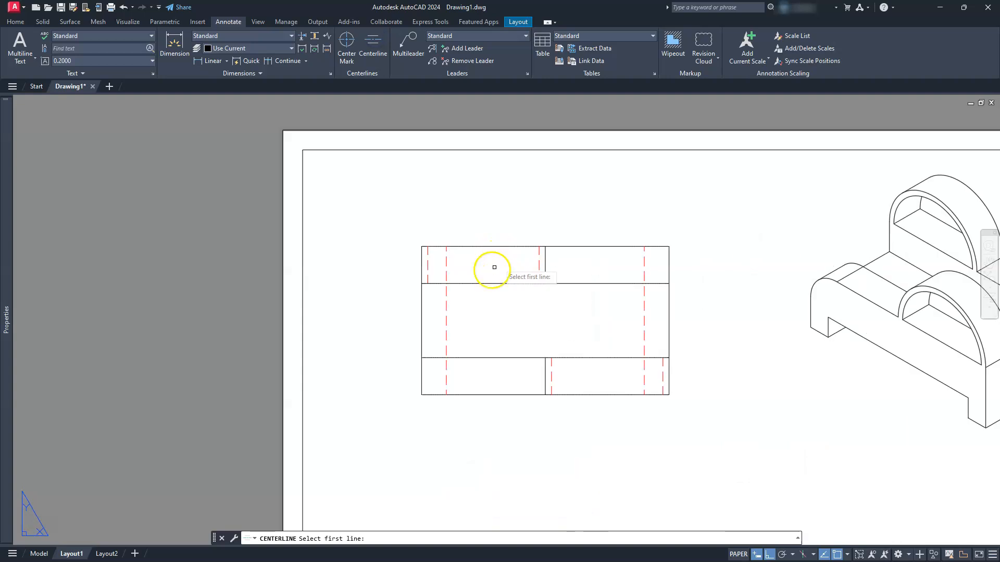
left_click(423, 276)
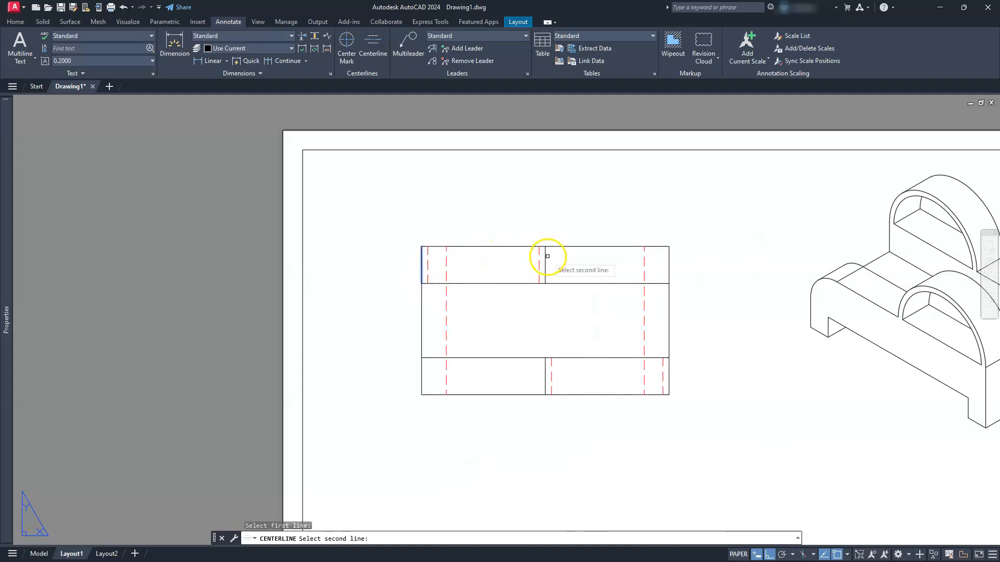
left_click(546, 259)
left_click(371, 42)
left_click(545, 386)
left_click(660, 380)
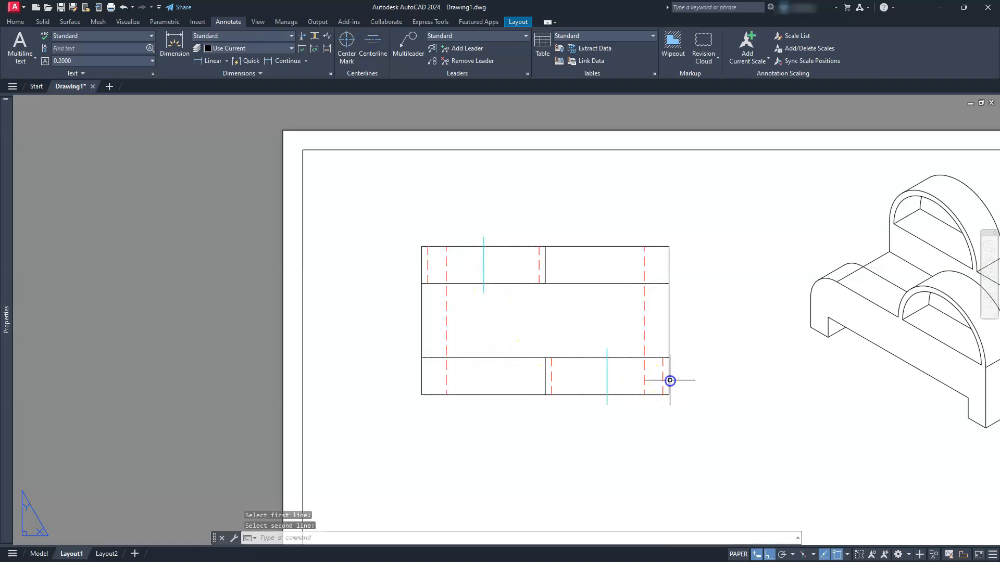
Add a horizontal centerline to the side view's right upright, midway between its top edge and the solid edge below.
scroll(673, 298, "down", 2)
scroll(677, 313, "down", 1)
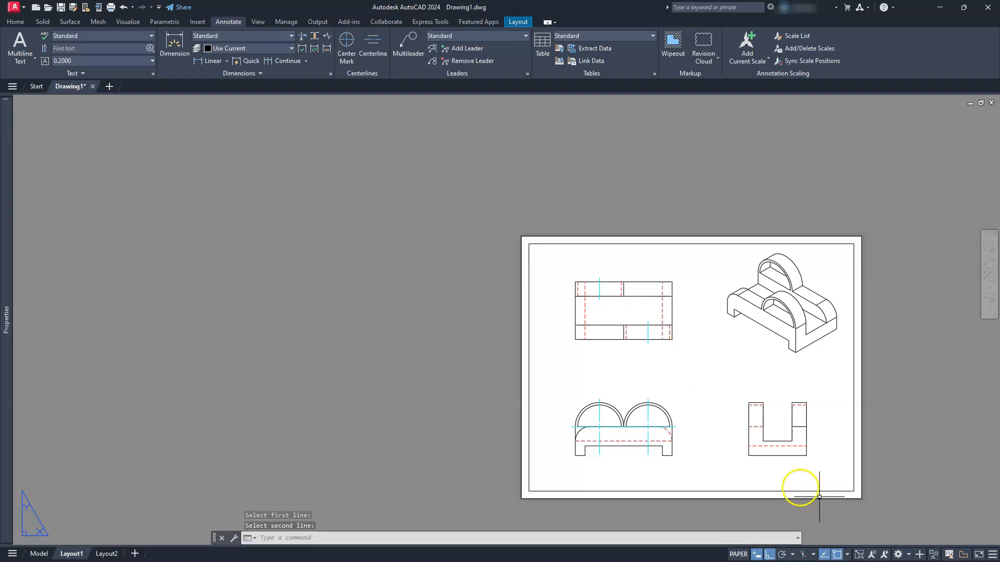
scroll(748, 435, "down", 2)
scroll(706, 418, "up", 2)
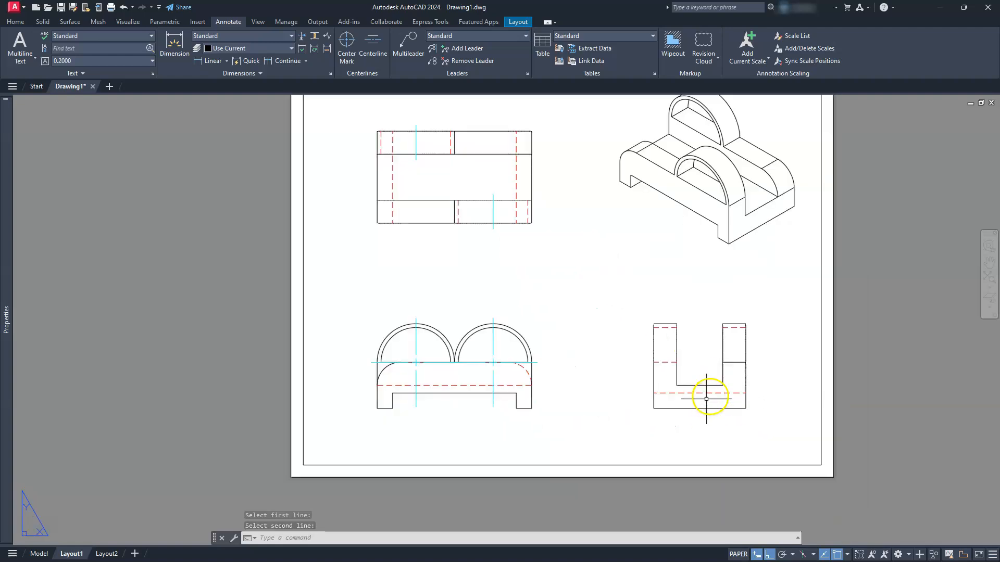
scroll(706, 398, "up", 2)
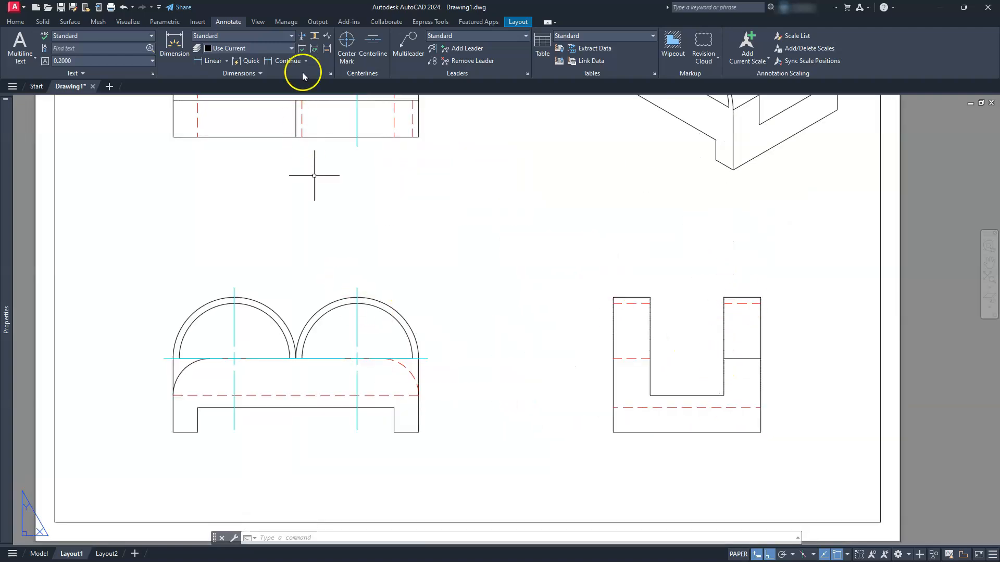
left_click(372, 41)
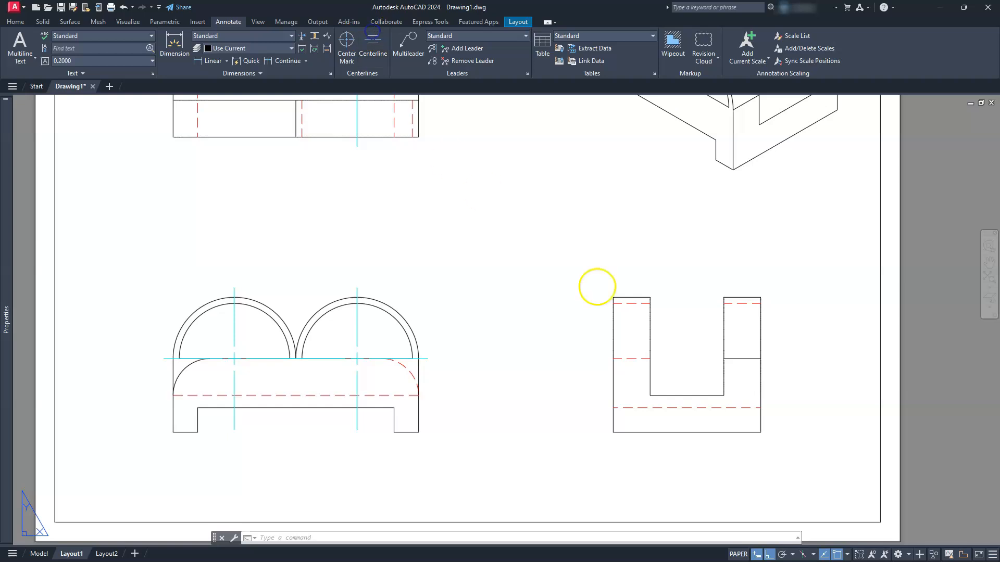
left_click(749, 297)
left_click(748, 359)
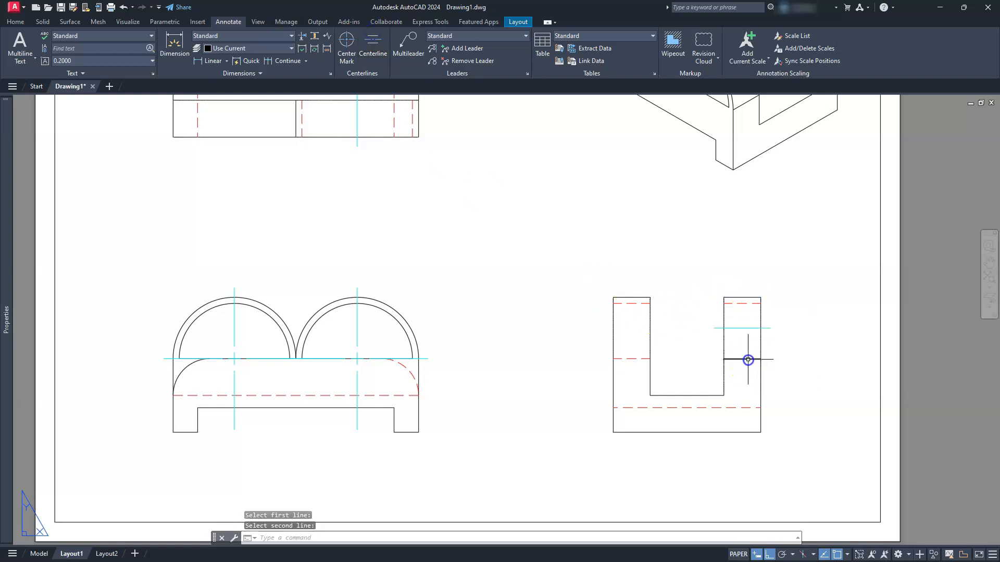
Add a matching horizontal centerline to the side view's left upright, between its top edge and the middle hidden line.
left_click(373, 41)
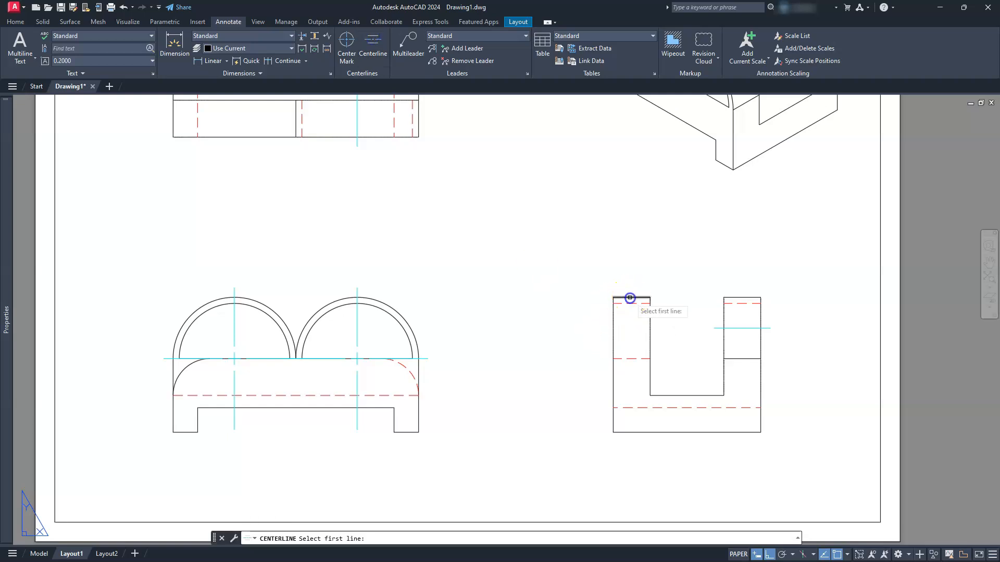
left_click(630, 298)
left_click(634, 358)
scroll(633, 359, "down", 2)
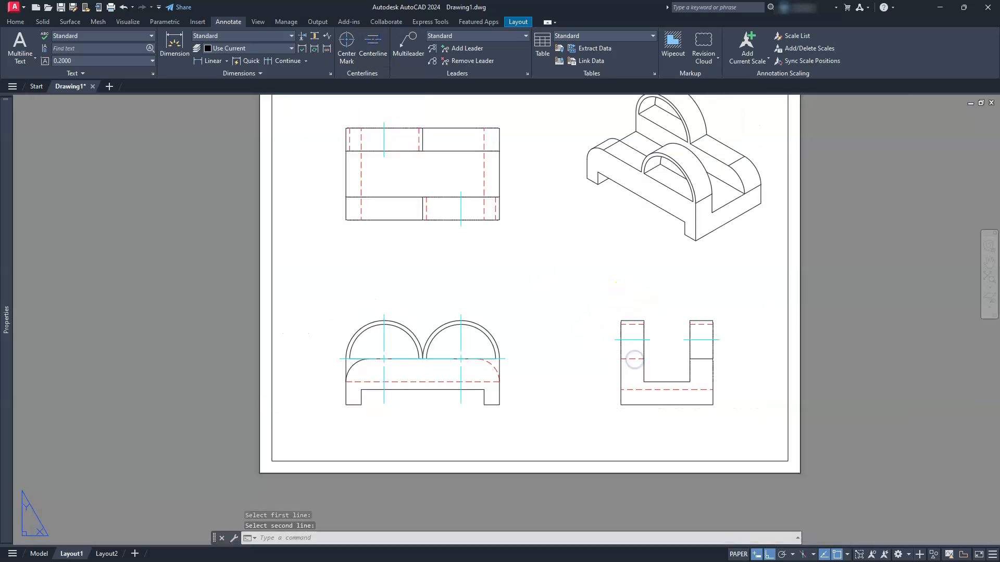
middle_click_drag(536, 379, 629, 451)
key("Escape")
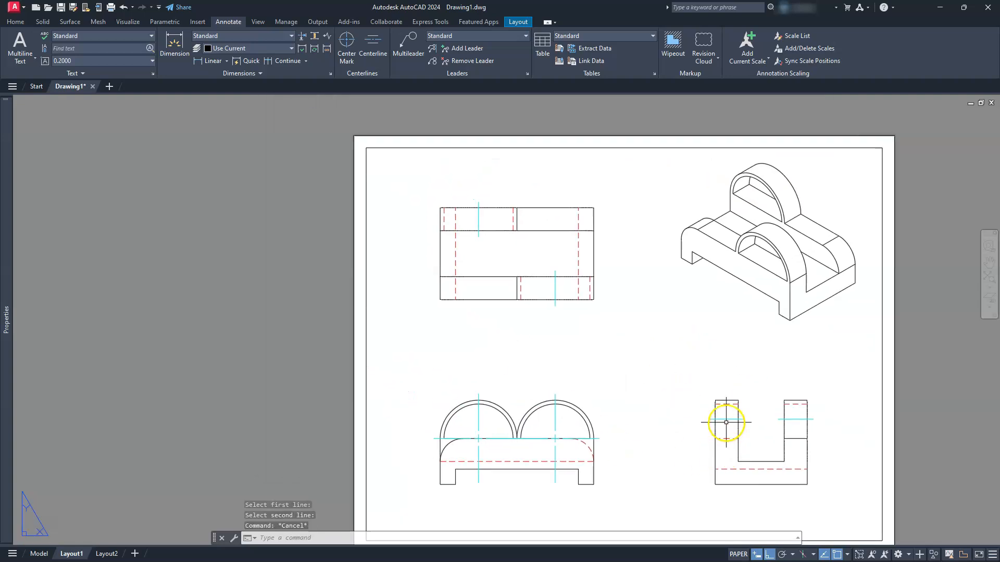
left_click(765, 424)
key("Escape")
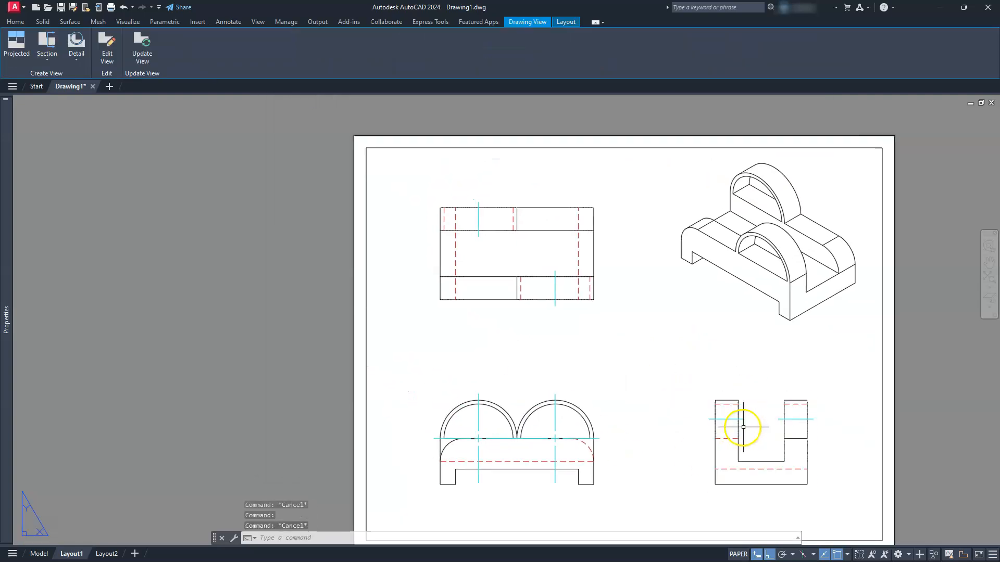
Set the linetype scale of the four centerlines in the top and side views to 0.625.
left_click(684, 415)
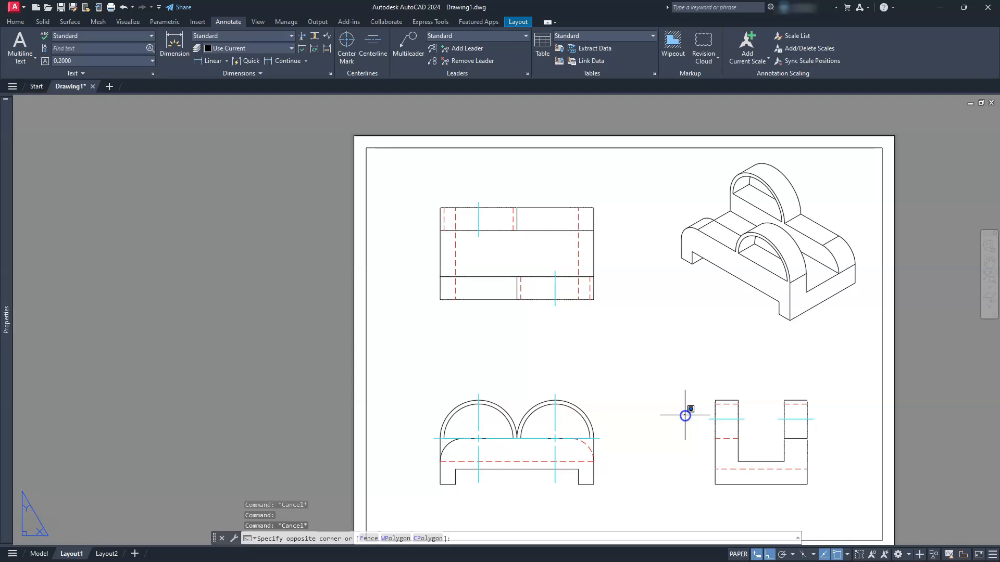
left_click(822, 431)
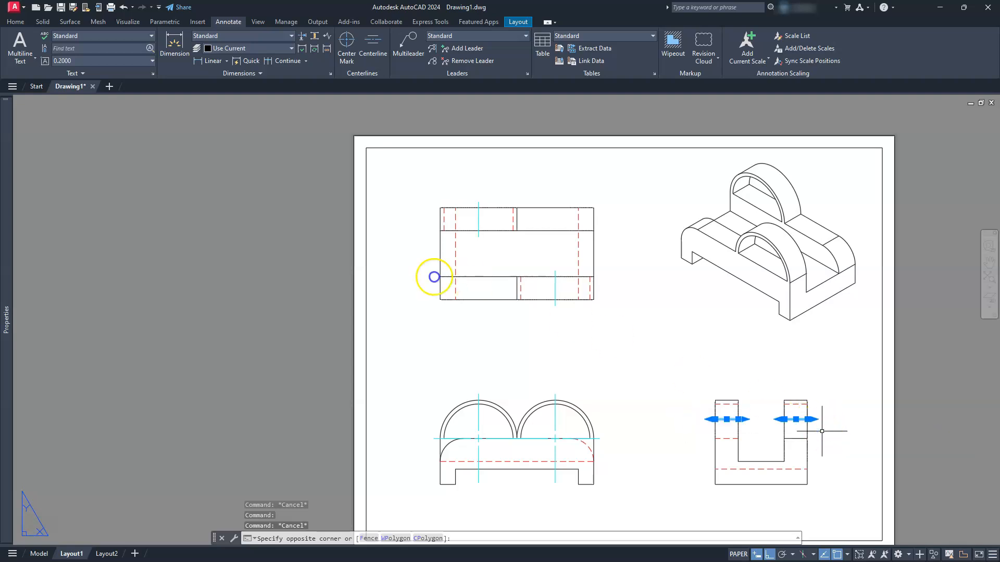
left_click(466, 180)
left_click(565, 343)
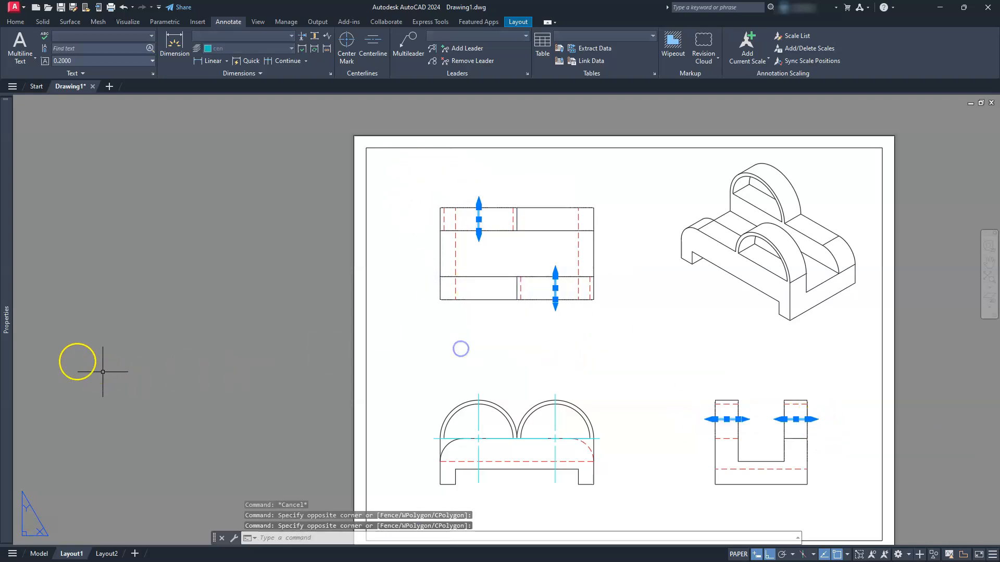
mouse_move(8, 333)
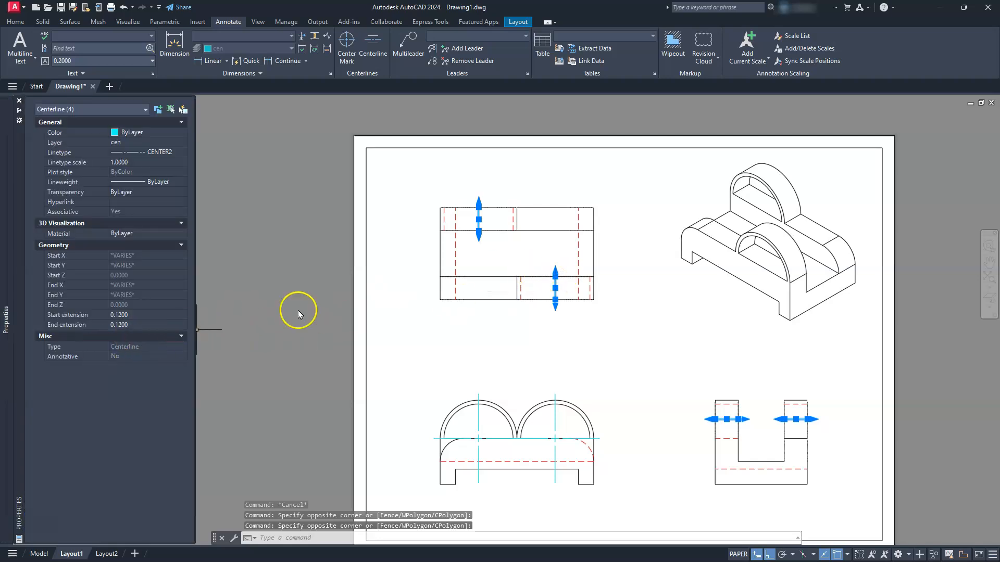
right_click(548, 280)
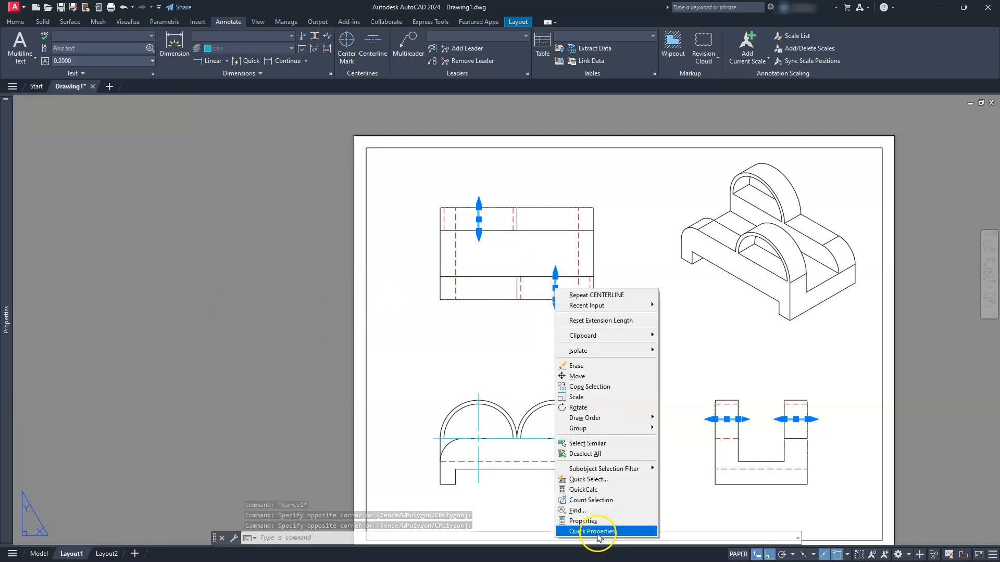
left_click(595, 525)
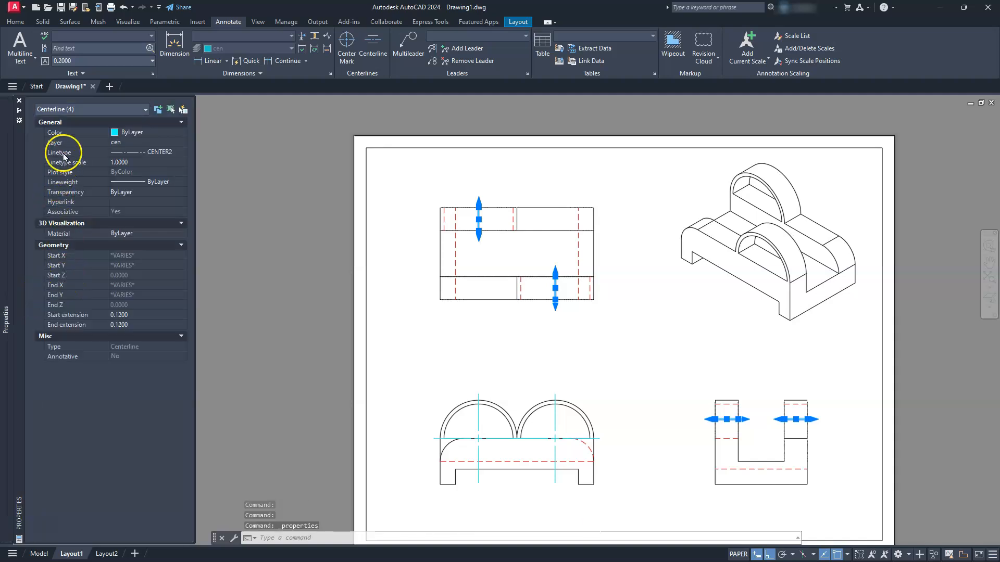
left_click(123, 163)
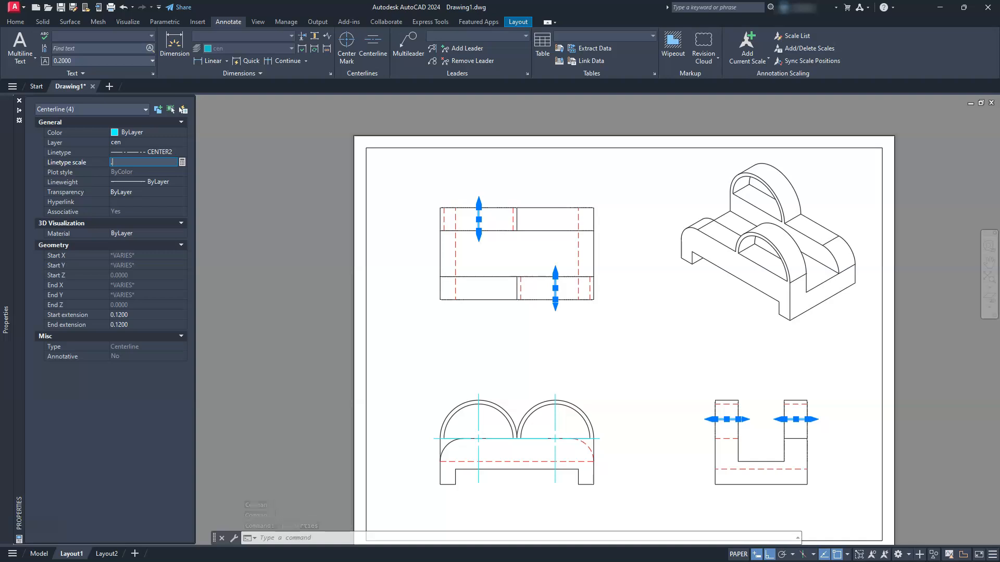
key("Return")
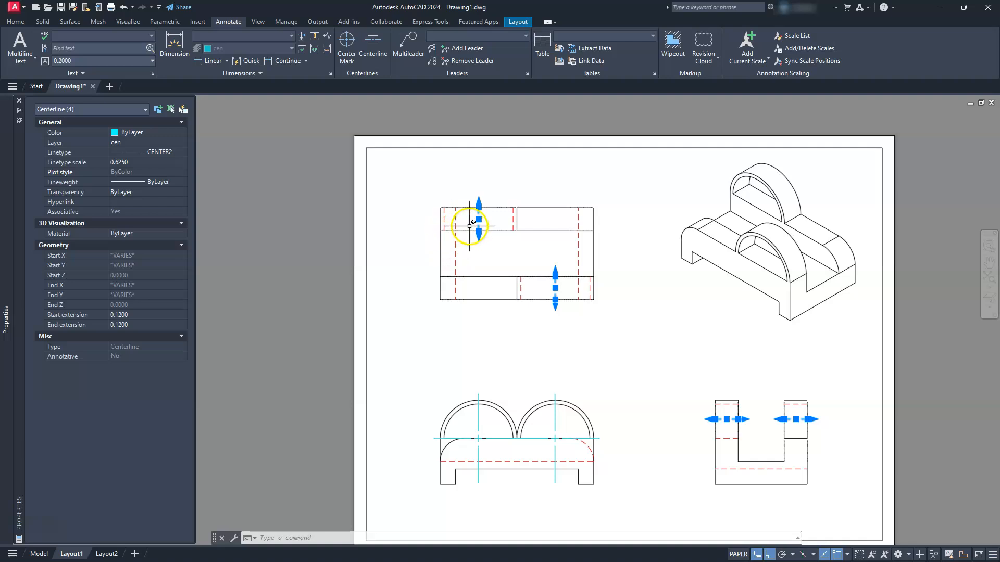
scroll(468, 225, "up", 8)
scroll(359, 403, "down", 8)
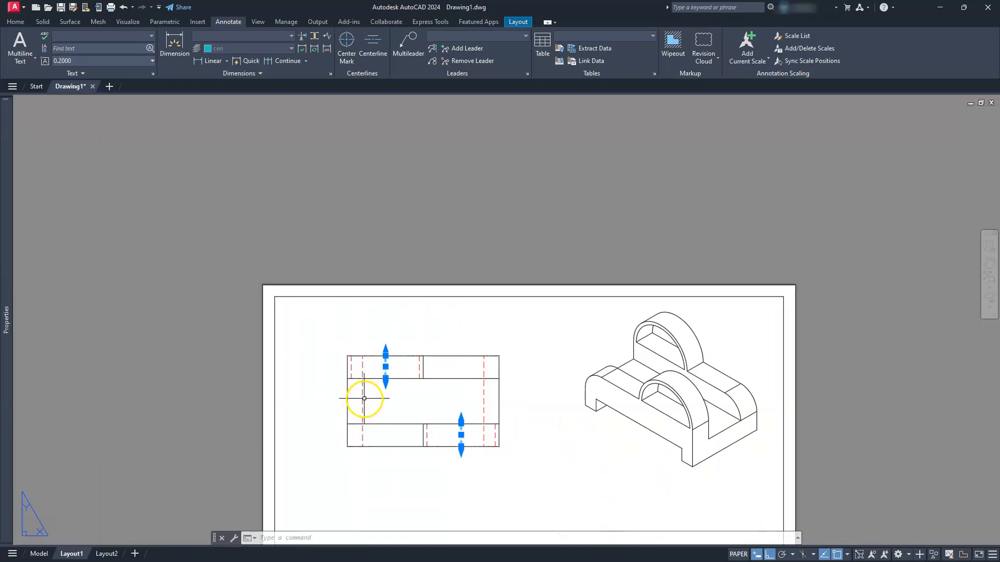
Select both front-view center marks and move their shared horizontal endpoint between the arches to the right arch's center.
middle_click_drag(422, 458, 404, 311)
middle_click_drag(401, 402, 405, 368)
scroll(367, 395, "up", 6)
left_click(407, 350)
left_click(372, 360)
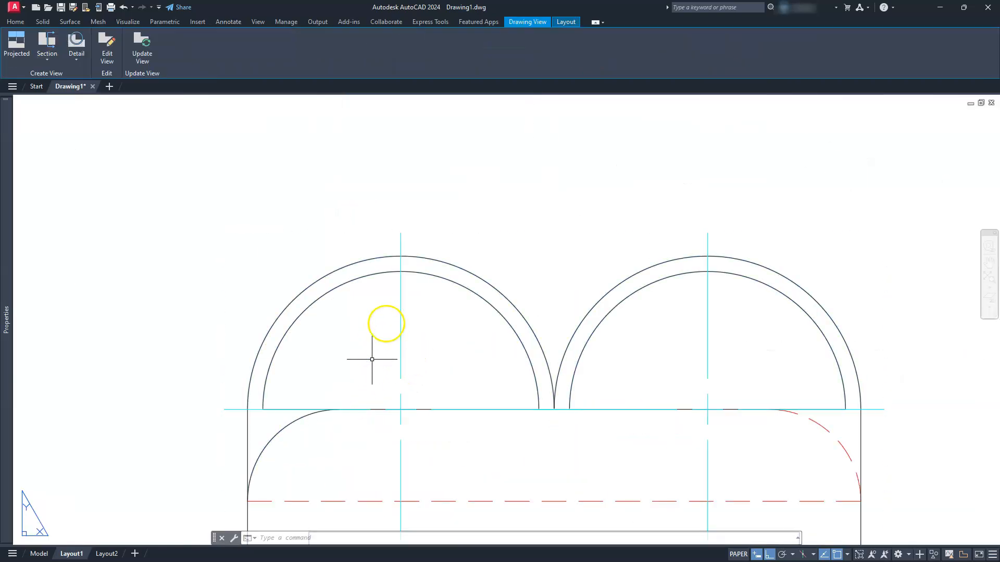
left_click(401, 234)
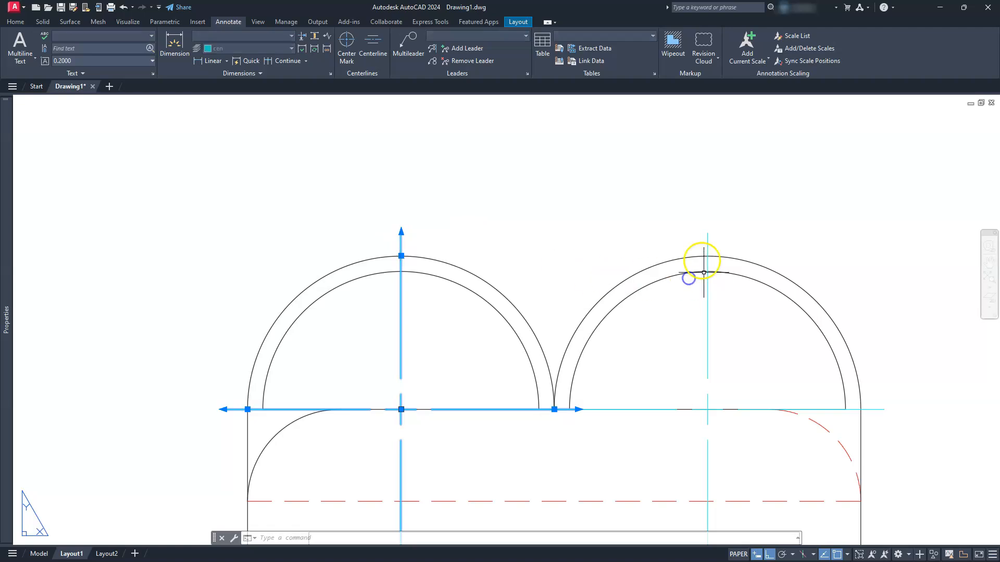
left_click(707, 241)
mouse_move(511, 304)
middle_mouse_down()
mouse_move(478, 281)
mouse_move(470, 255)
middle_mouse_up()
left_click(516, 359)
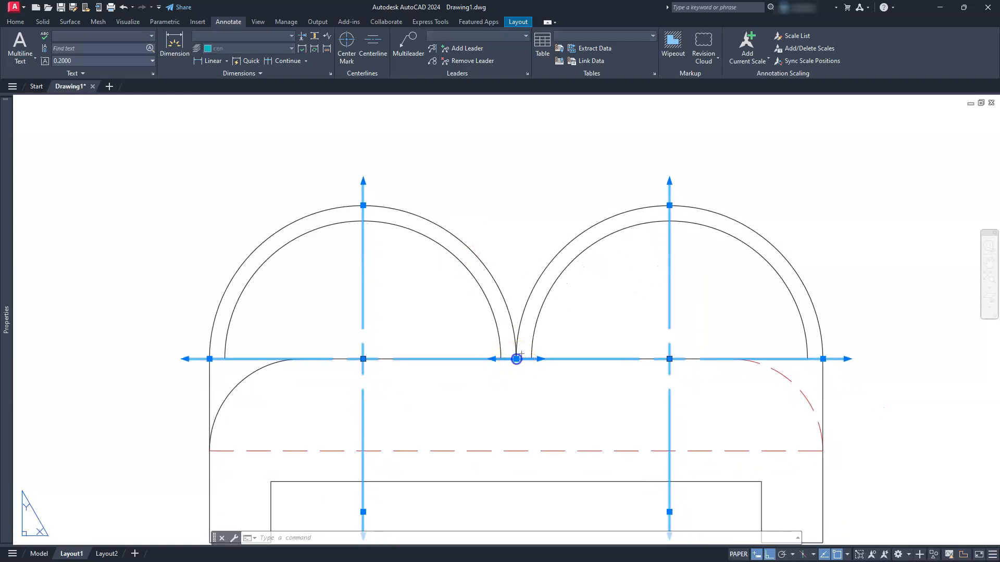
left_click(670, 359)
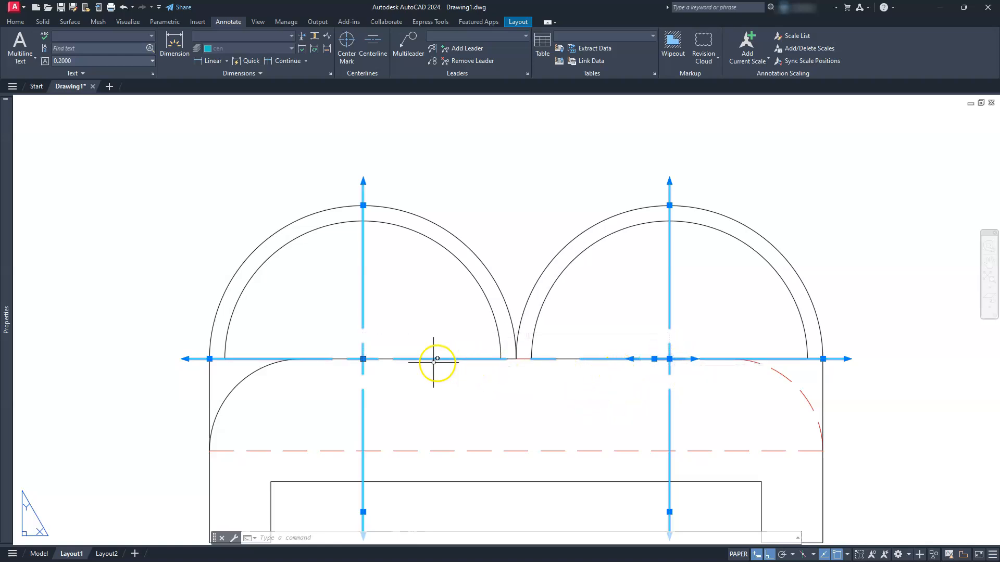
key("Escape")
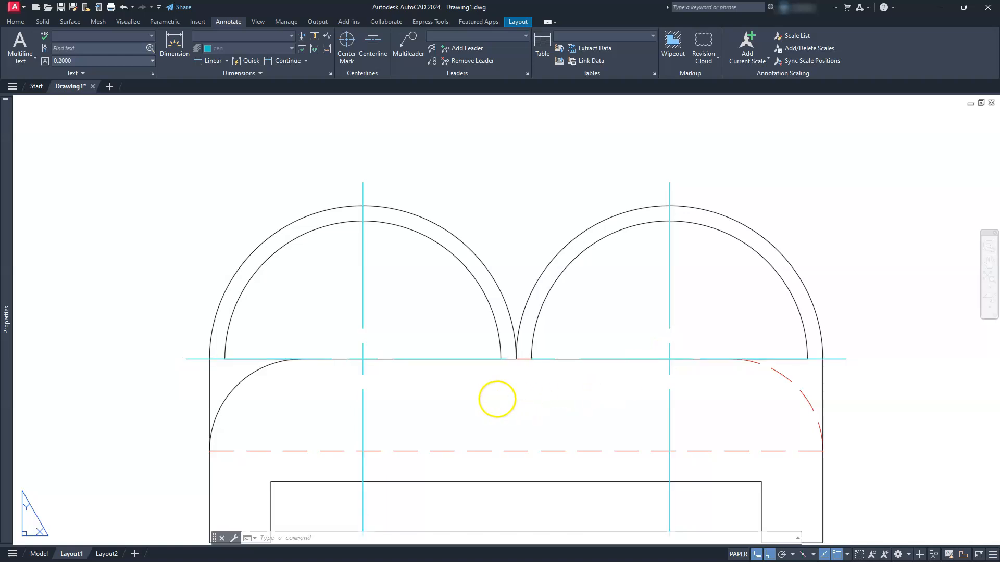
Shorten both horizontal arms of the left arch's center mark to the arch center in the front view.
left_click(363, 187)
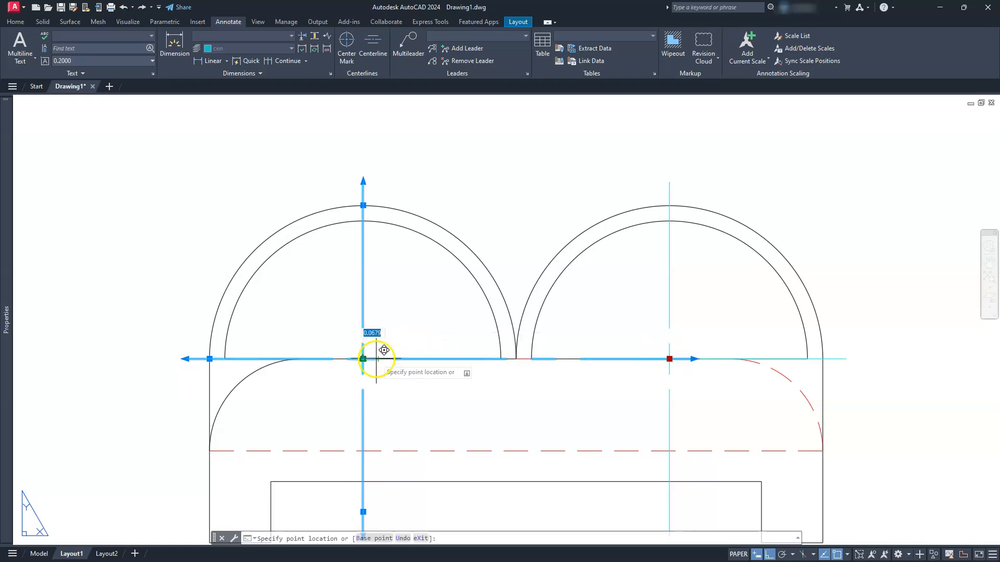
left_click(371, 351)
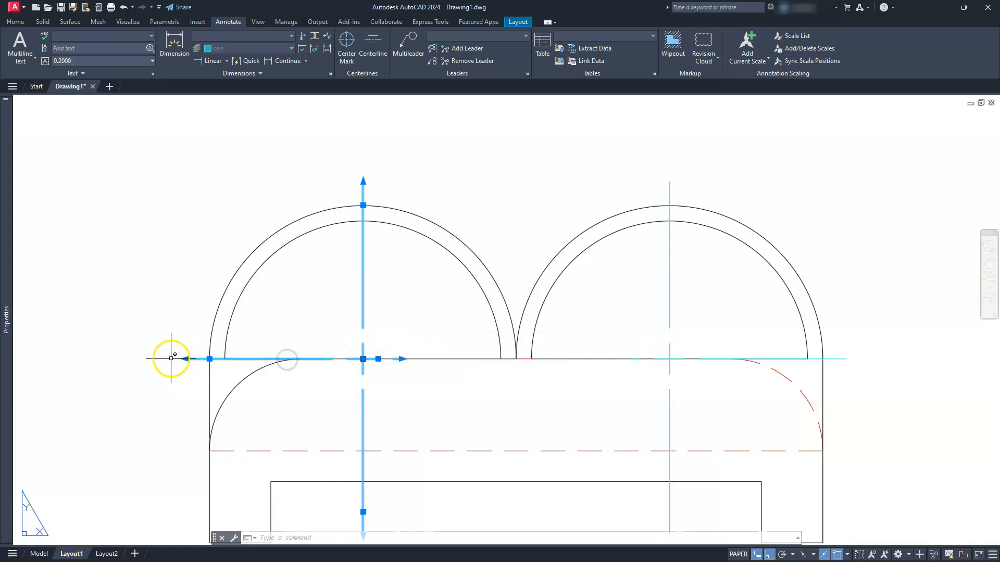
left_click(210, 358)
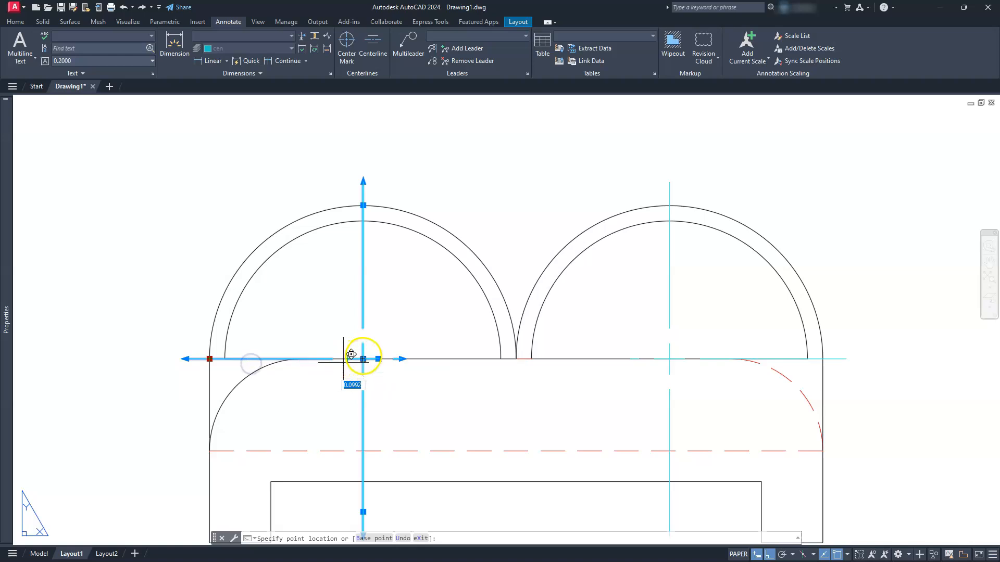
left_click(363, 356)
key("Escape")
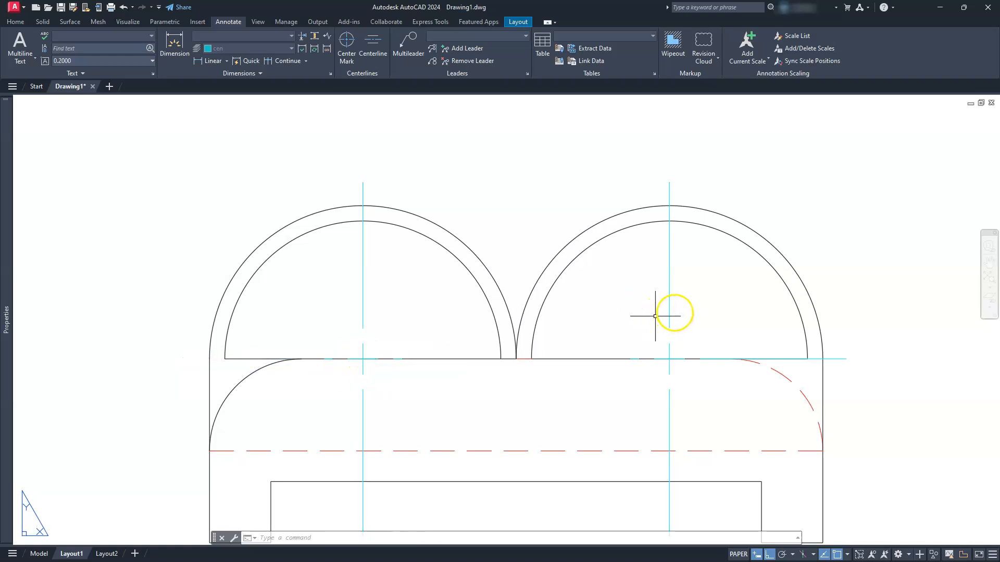
Shorten the outer horizontal arm of the right arch's center mark to the arch center in the front view.
left_click(670, 298)
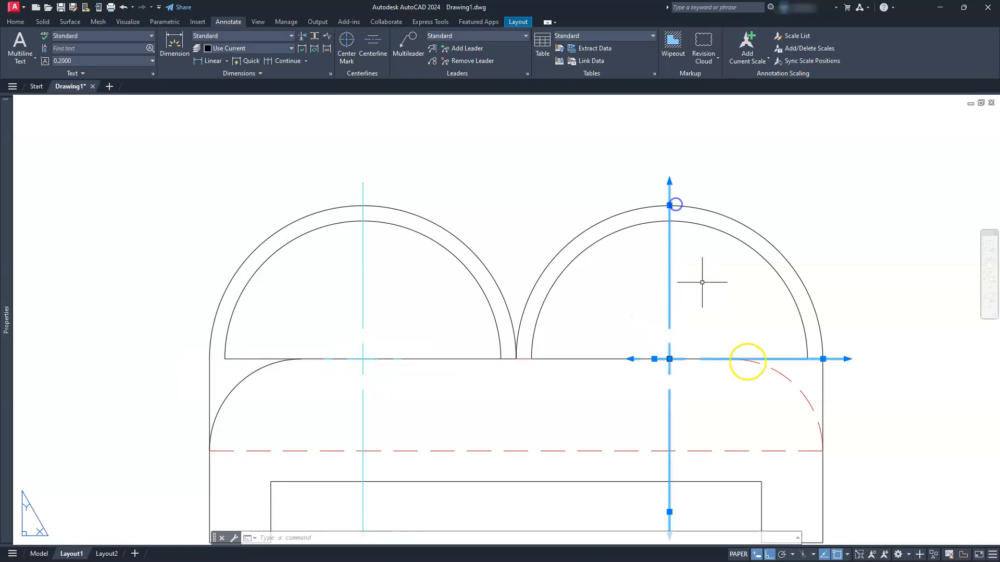
left_click(824, 359)
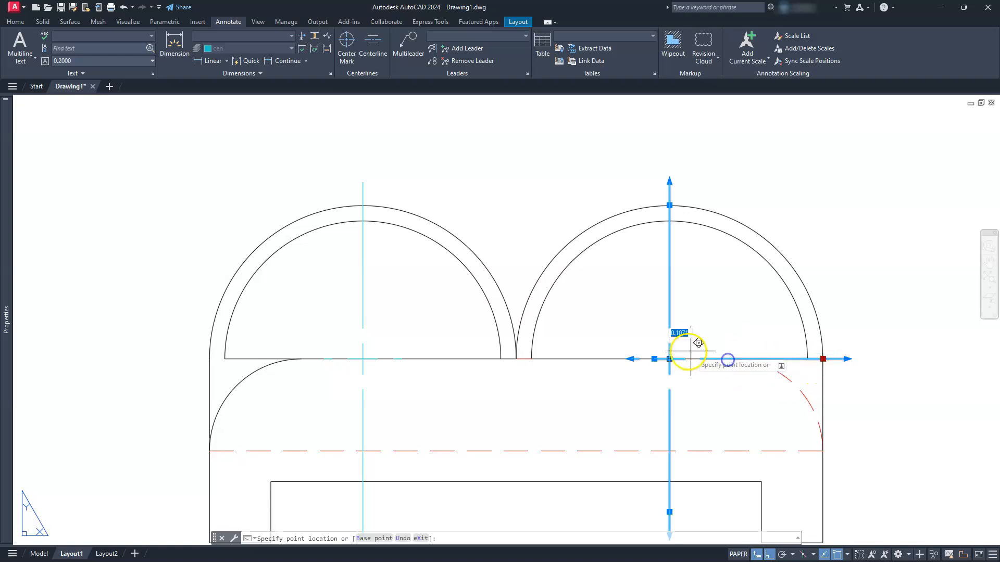
left_click(669, 359)
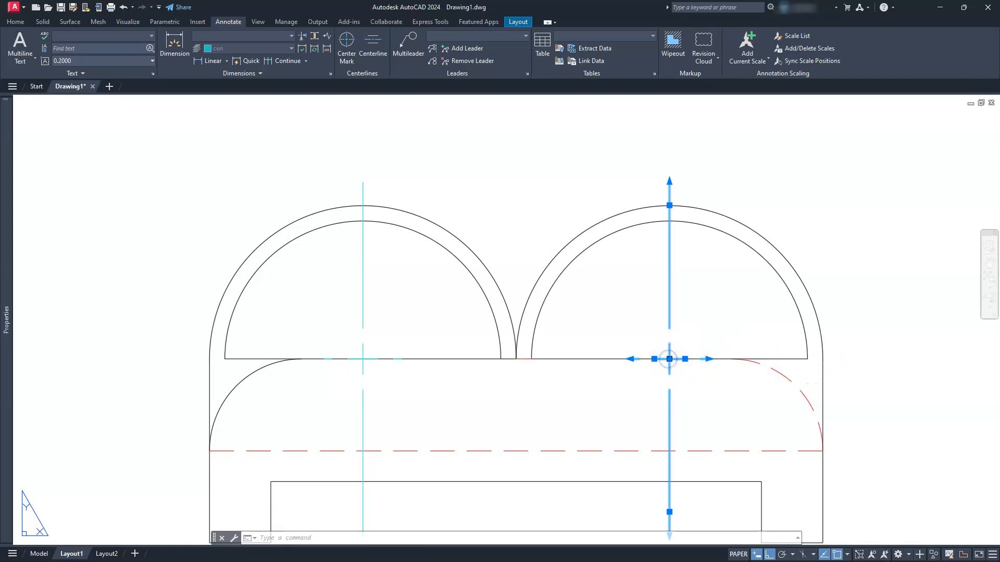
key("Escape")
scroll(669, 359, "down", 4)
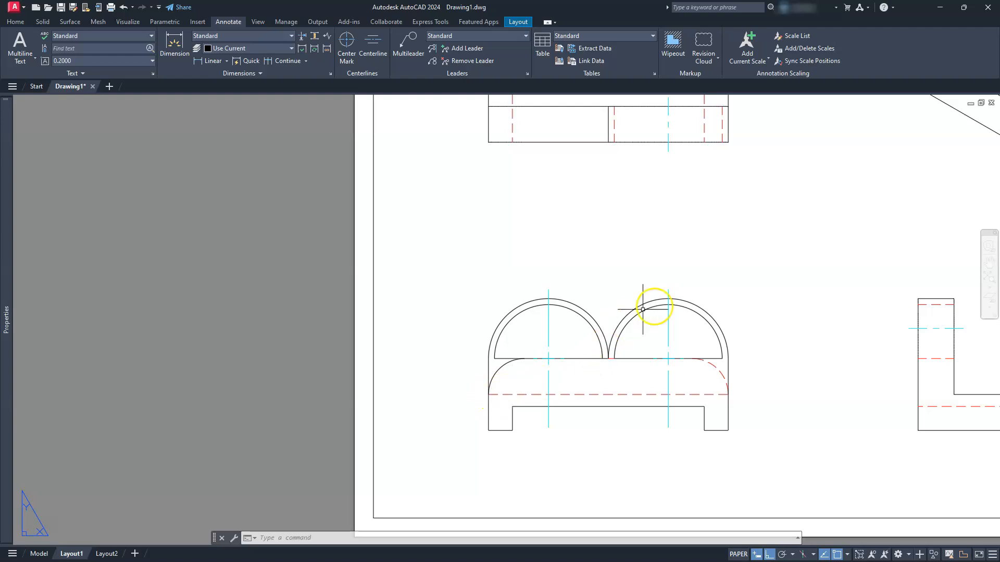
left_click(679, 278)
left_click(544, 292)
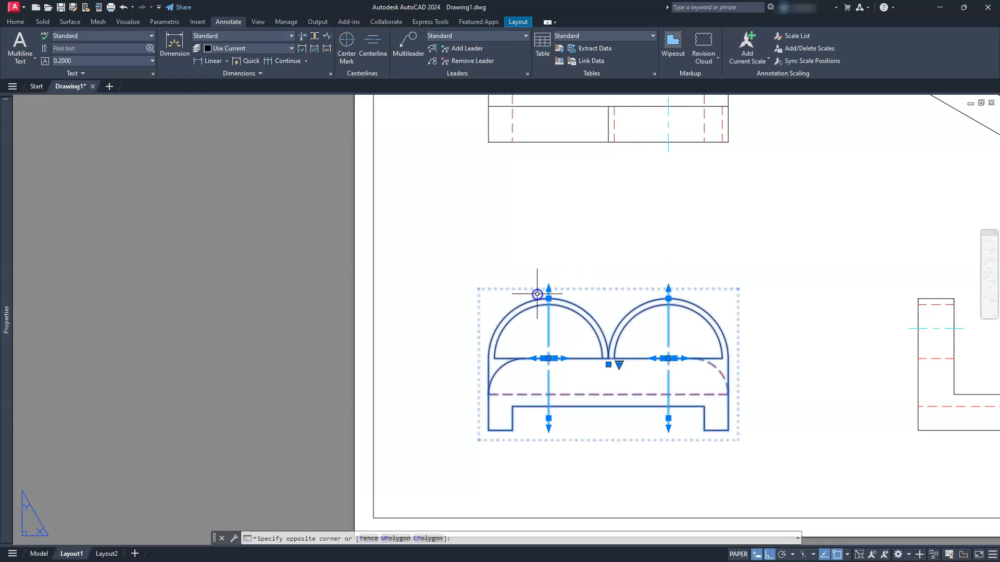
key("Escape")
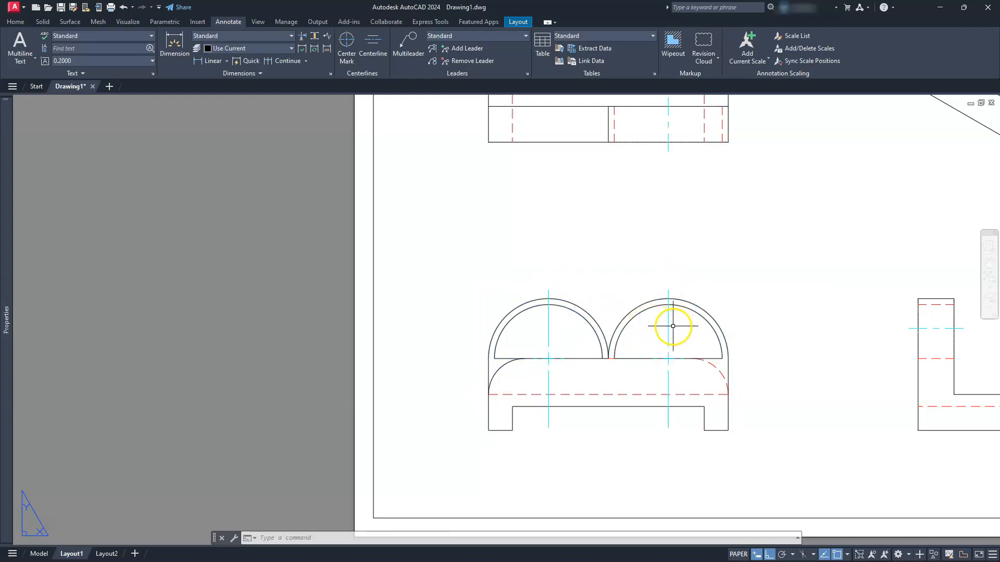
Set the left and right extensions of both front-view center marks to 0.
left_click(668, 326)
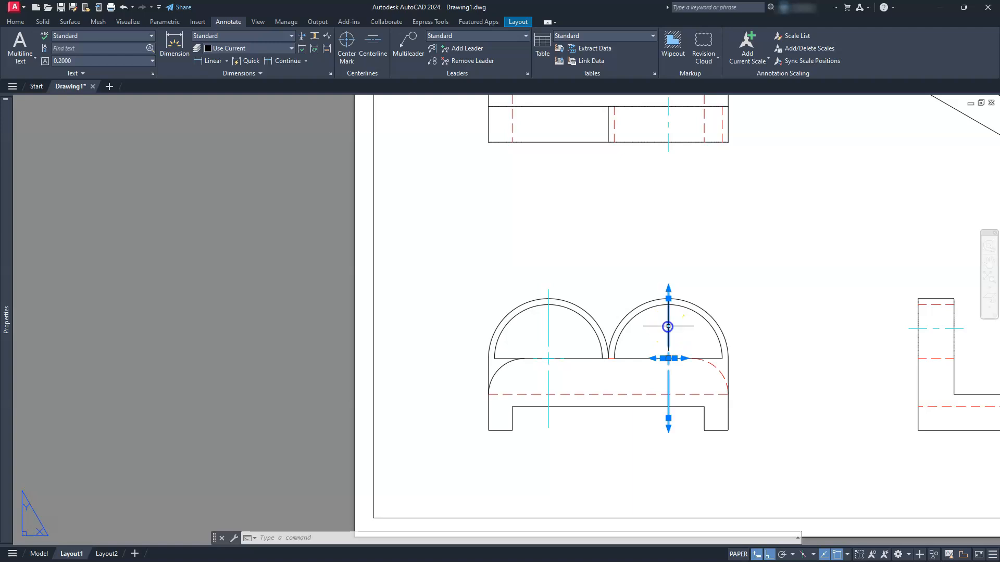
left_click(549, 322)
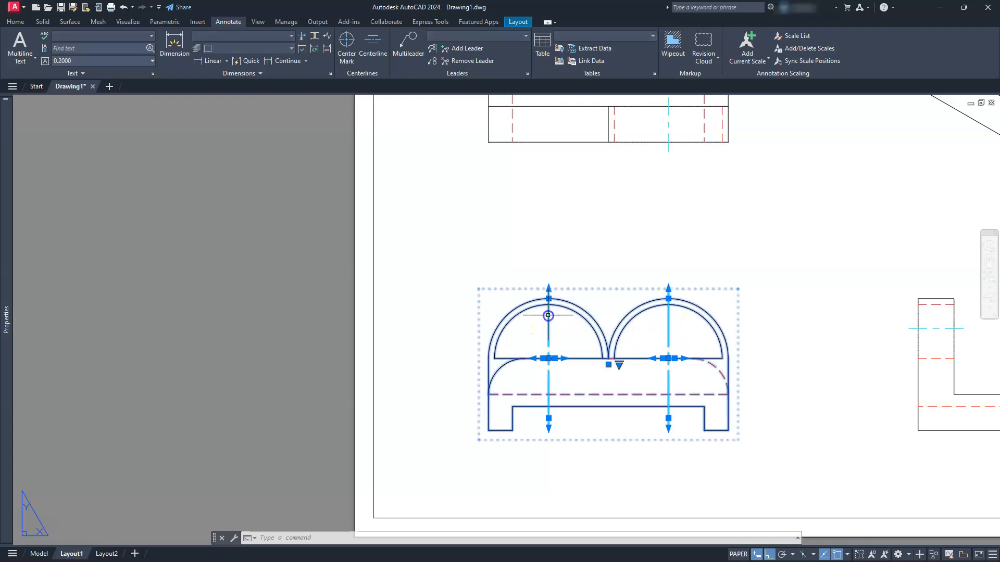
mouse_move(8, 269)
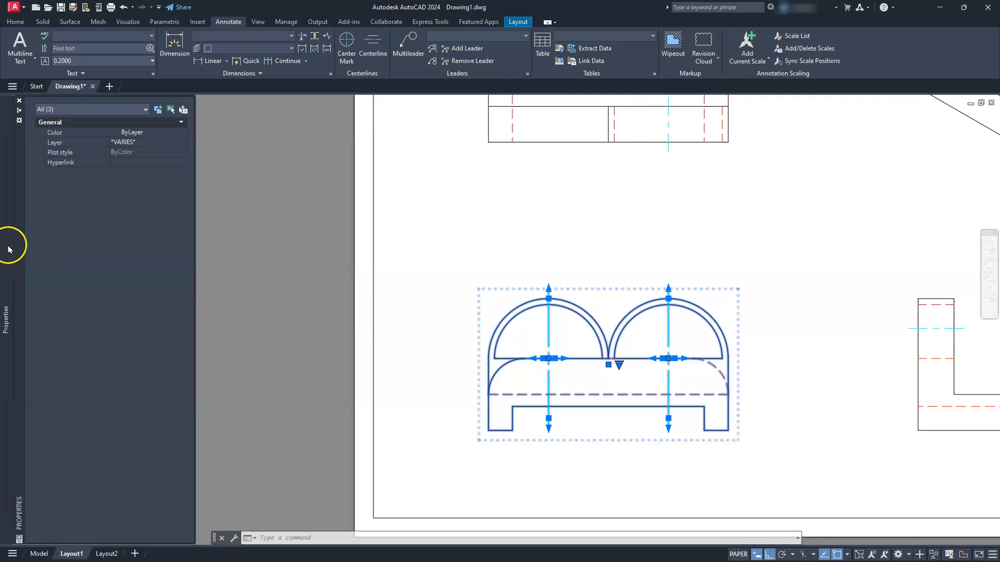
left_click(71, 108)
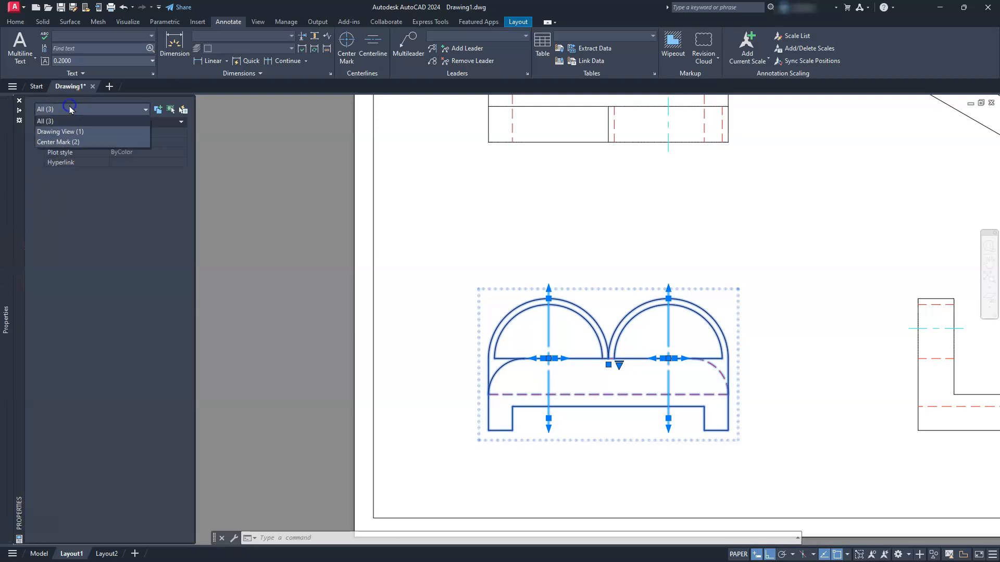
left_click(64, 143)
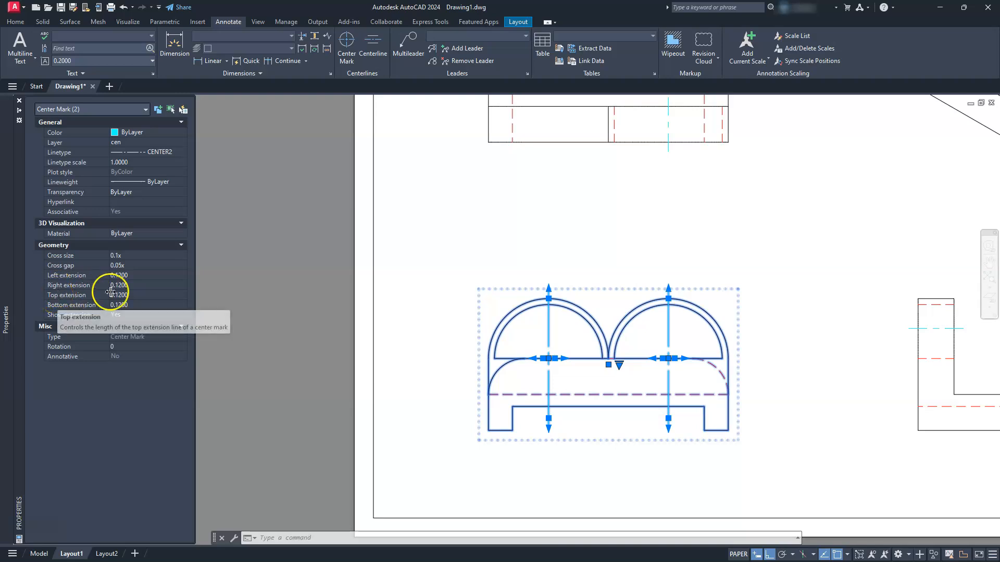
left_click(120, 276)
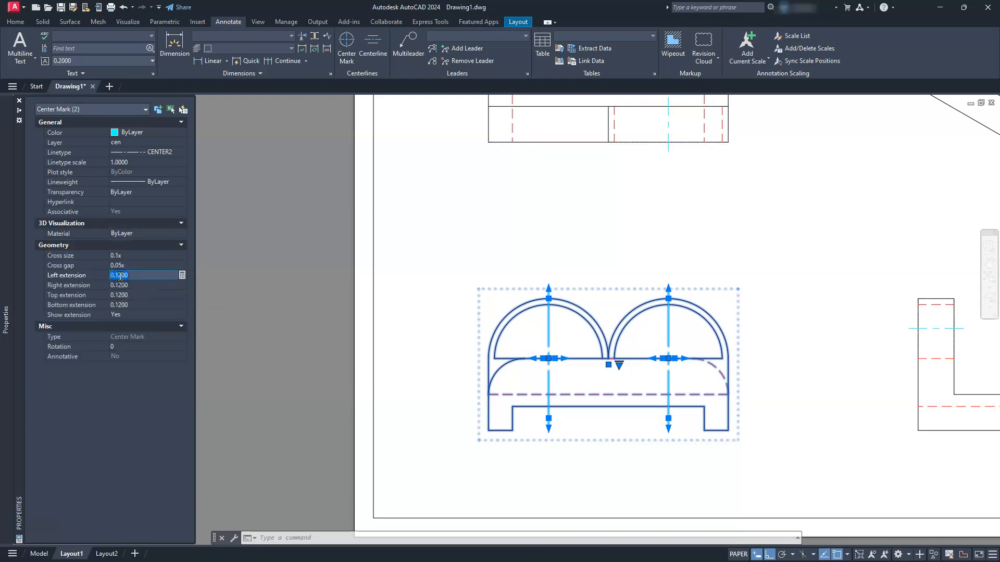
type("0")
left_click(120, 284)
type("0")
key("Return")
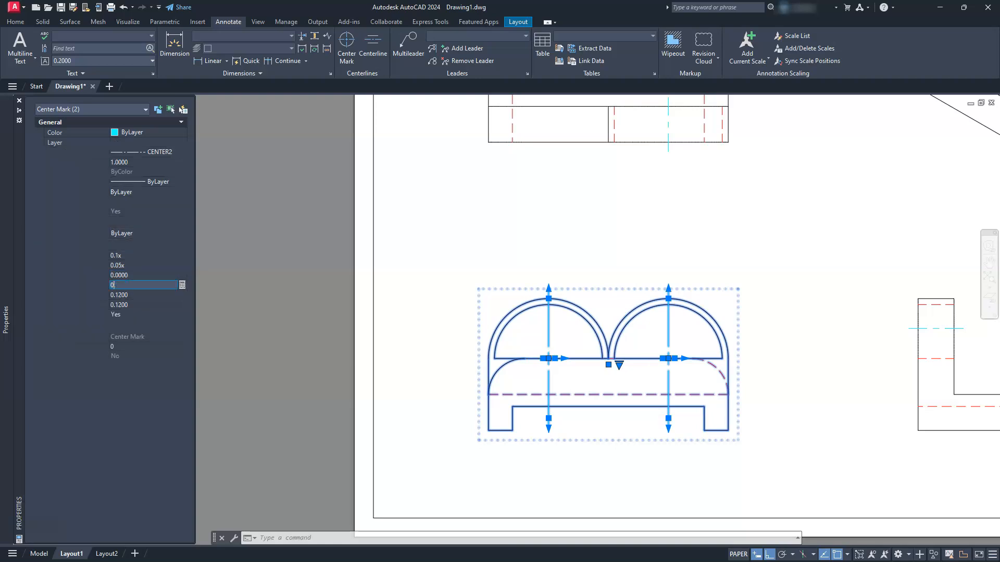
left_click(437, 282)
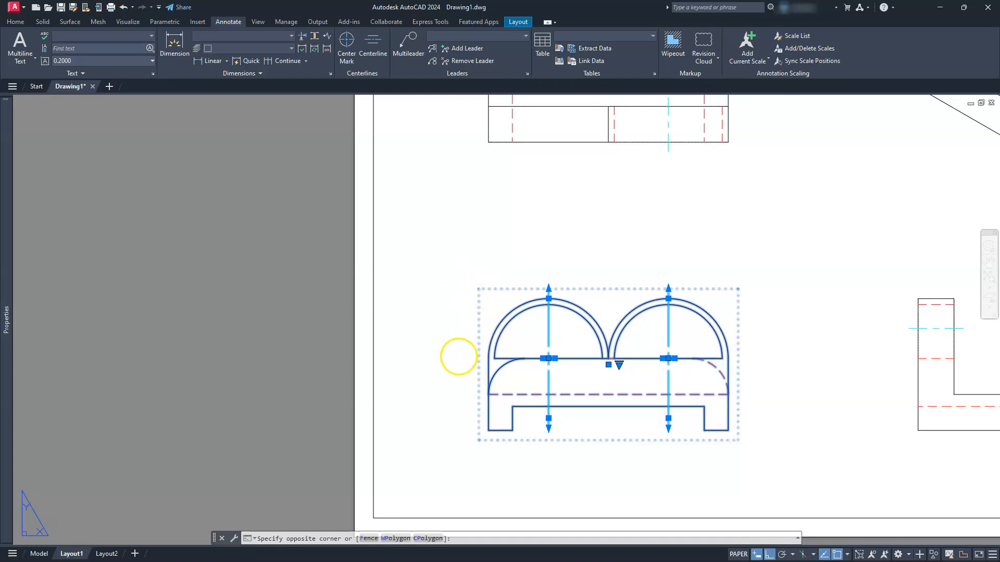
key("Escape")
Modify the Standard dimension style to suppress trailing zeros in the primary linear units.
scroll(465, 356, "down", 2)
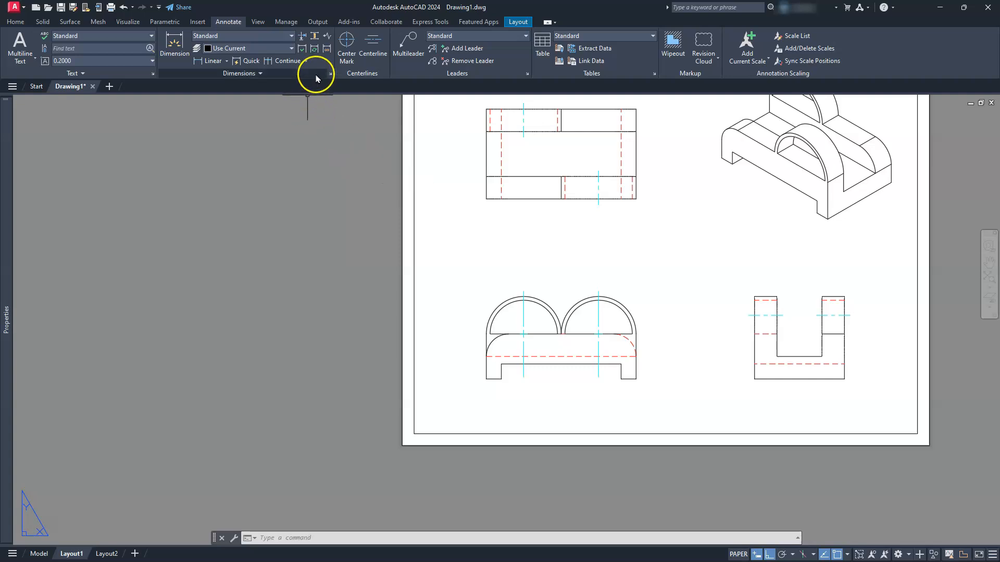
left_click(330, 74)
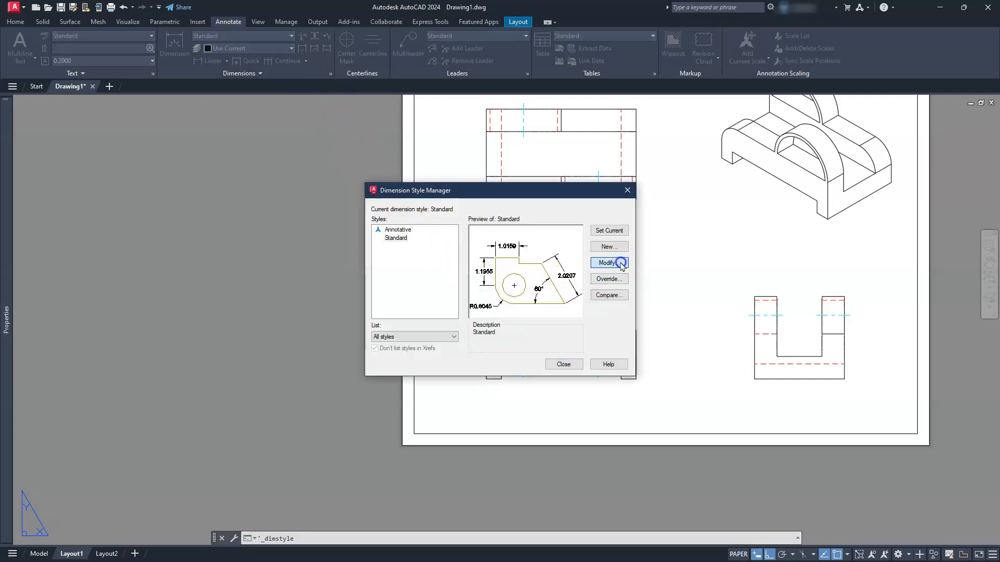
left_click(621, 265)
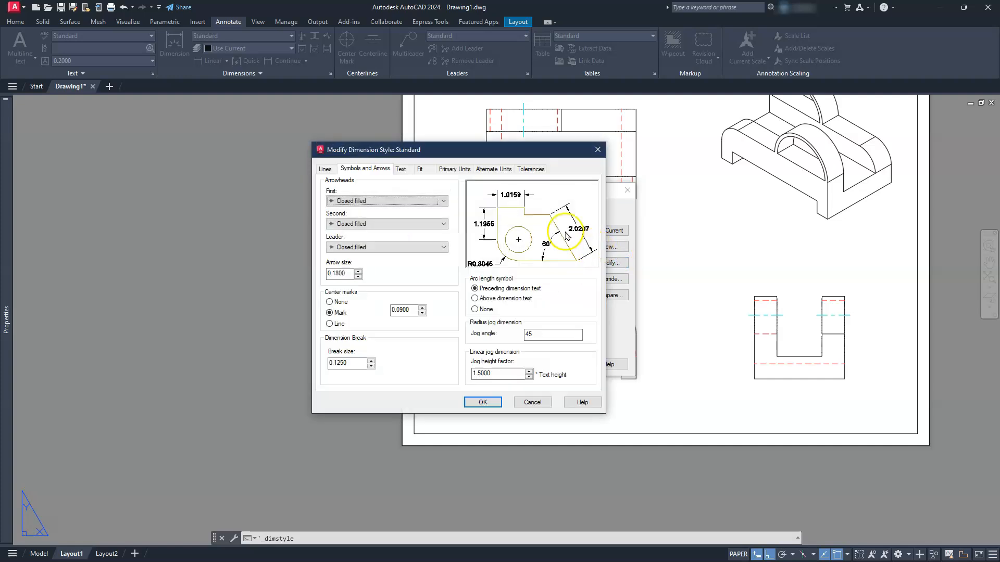
left_click(468, 170)
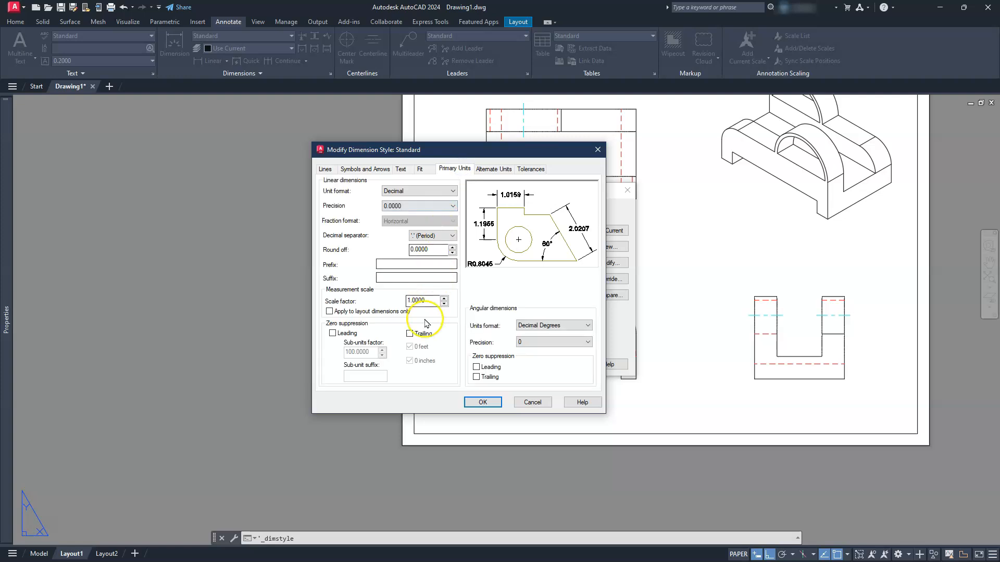
left_click(409, 334)
Set the Standard dimension style's text height to 0.12 and its center marks to None, and accept the style changes.
left_click(422, 169)
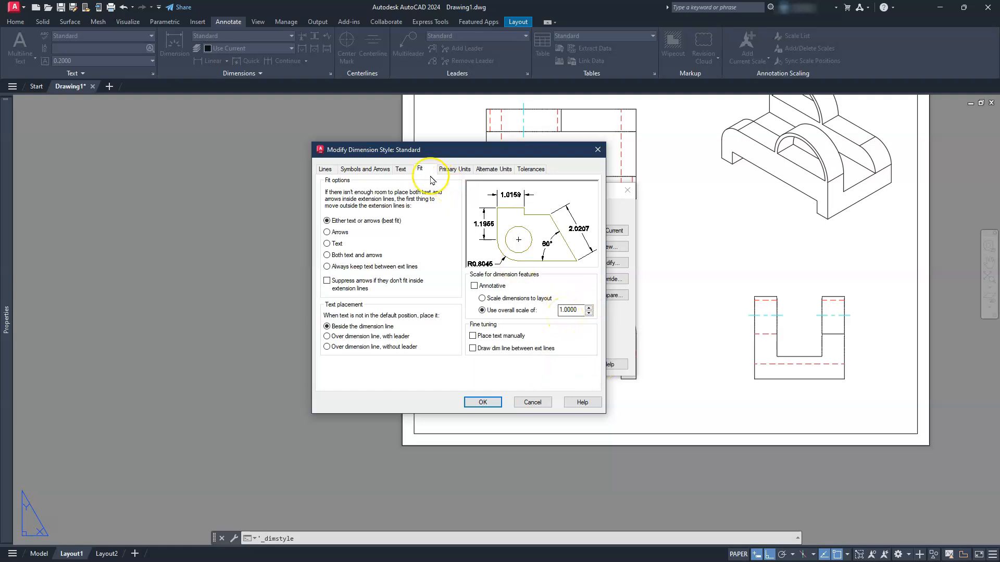
left_click(402, 168)
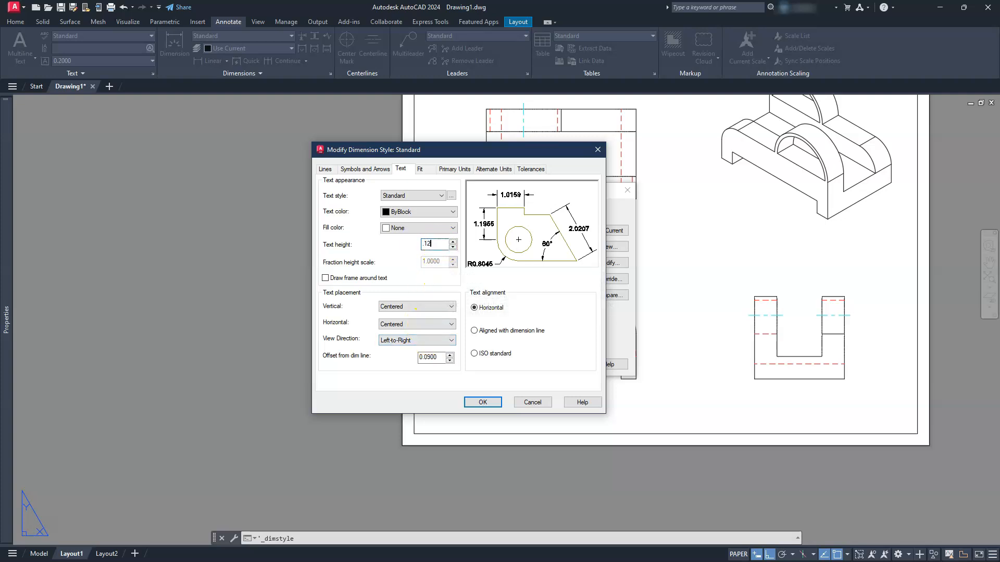
left_click(375, 168)
left_click(338, 302)
left_click(485, 402)
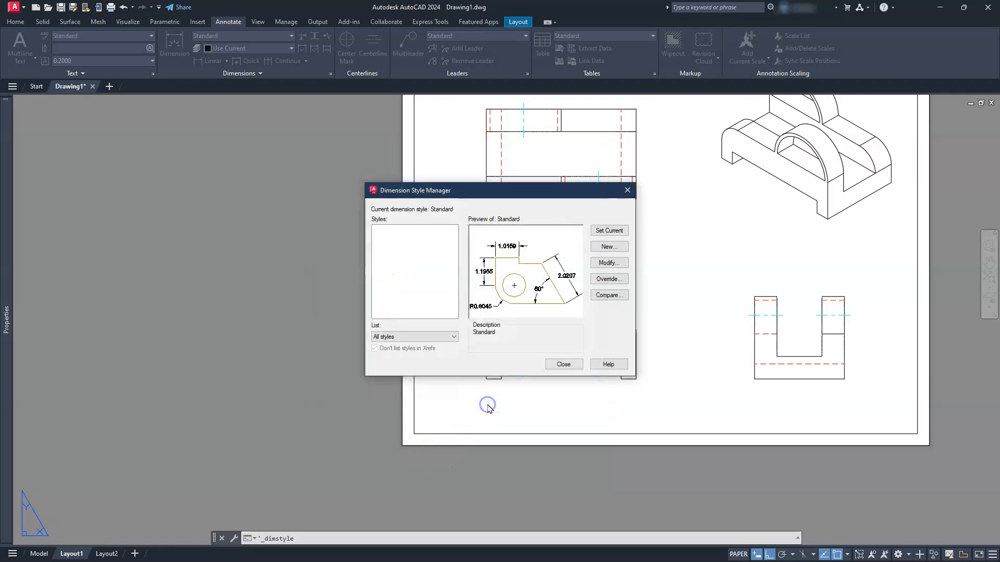
left_click(560, 365)
Try a vertical linear dimension from the front view's lower-left corner to the base of the left arch's inner opening, and delete it.
scroll(555, 379, "up", 3)
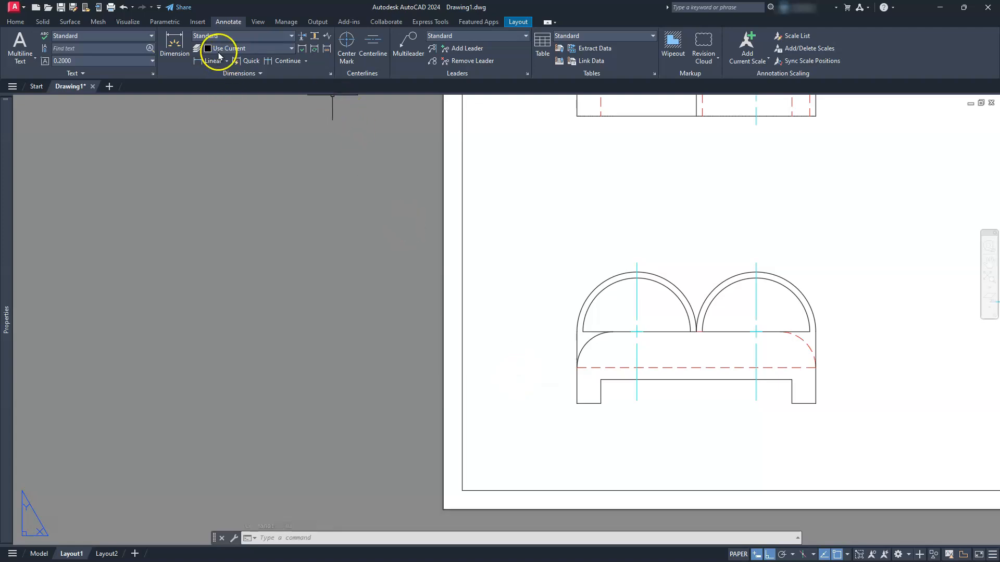
left_click(212, 62)
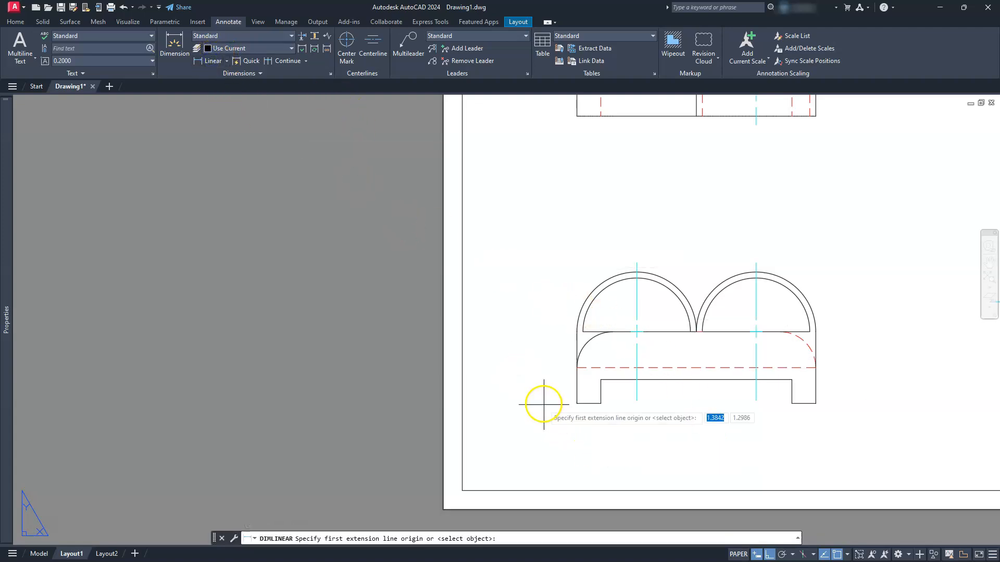
left_click(577, 403)
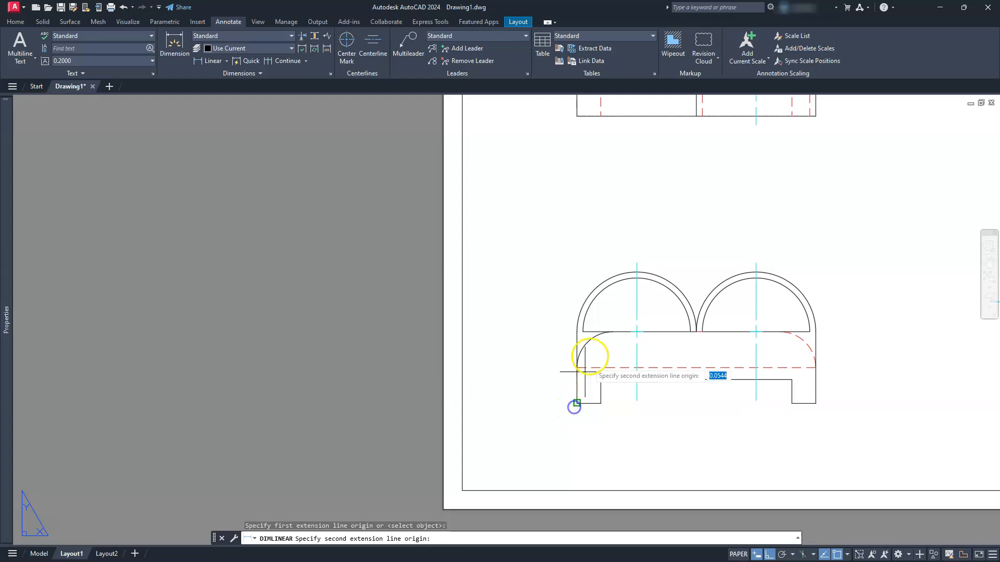
scroll(590, 333, "up", 5)
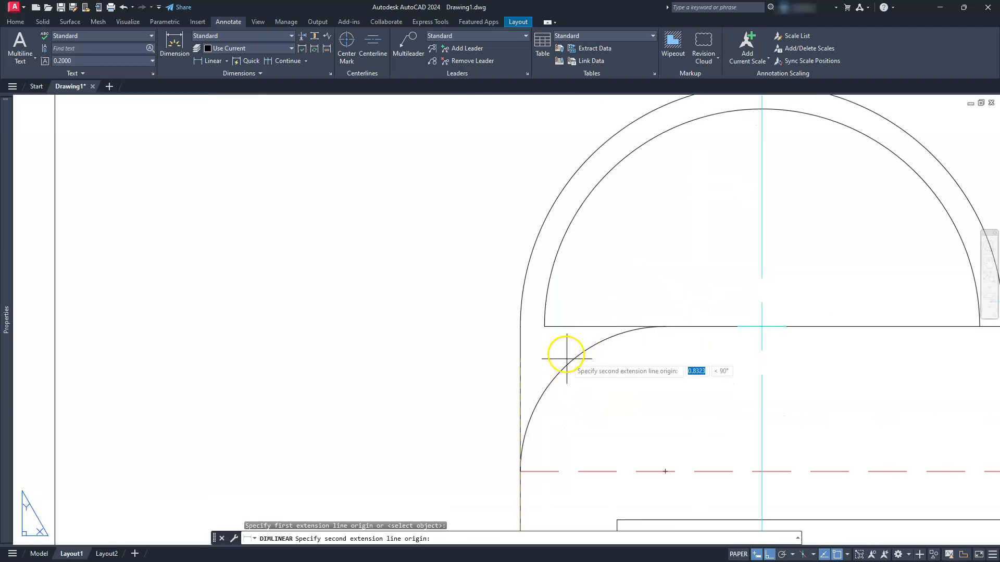
left_click(544, 327)
scroll(544, 327, "down", 5)
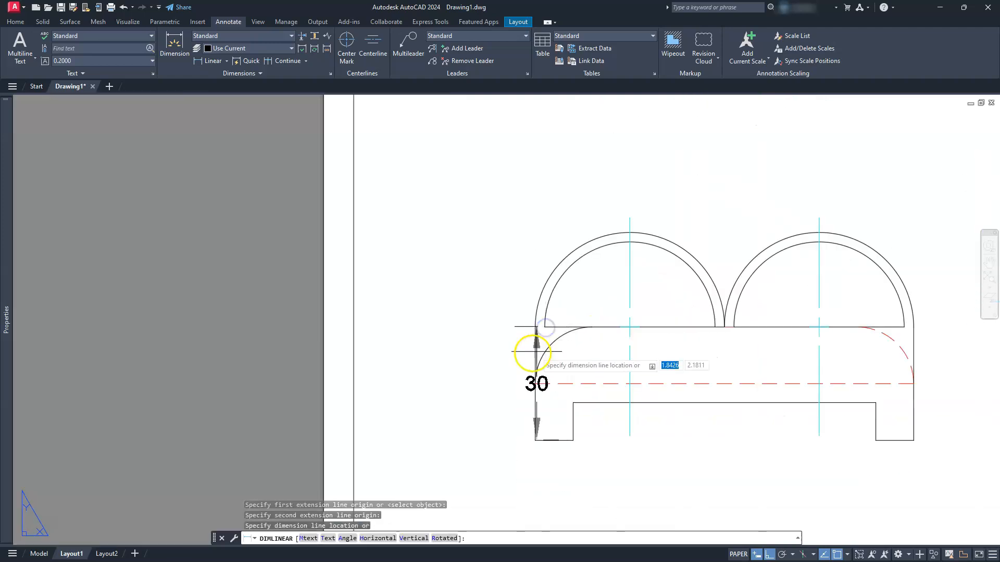
left_click(462, 383)
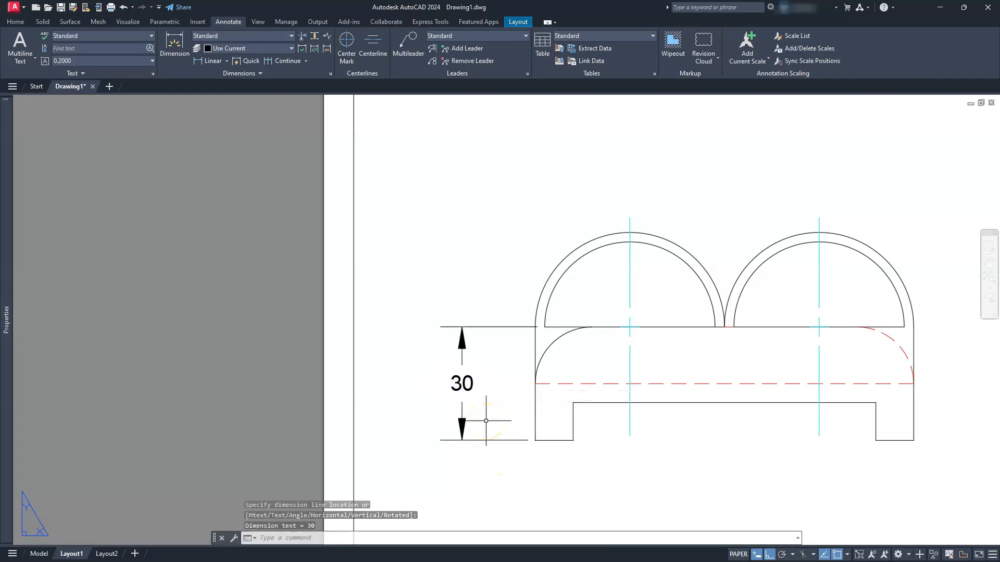
left_click(461, 380)
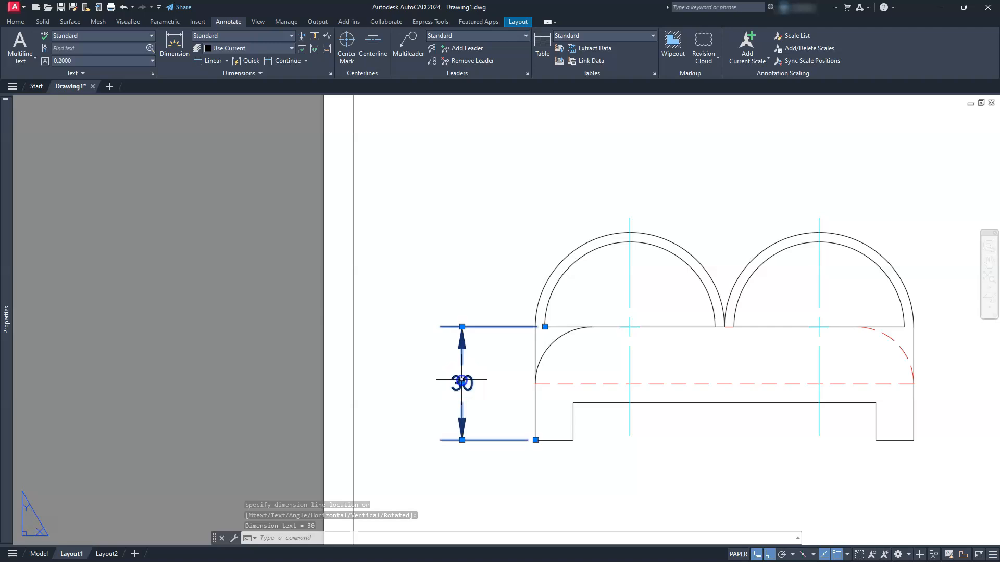
key("Delete")
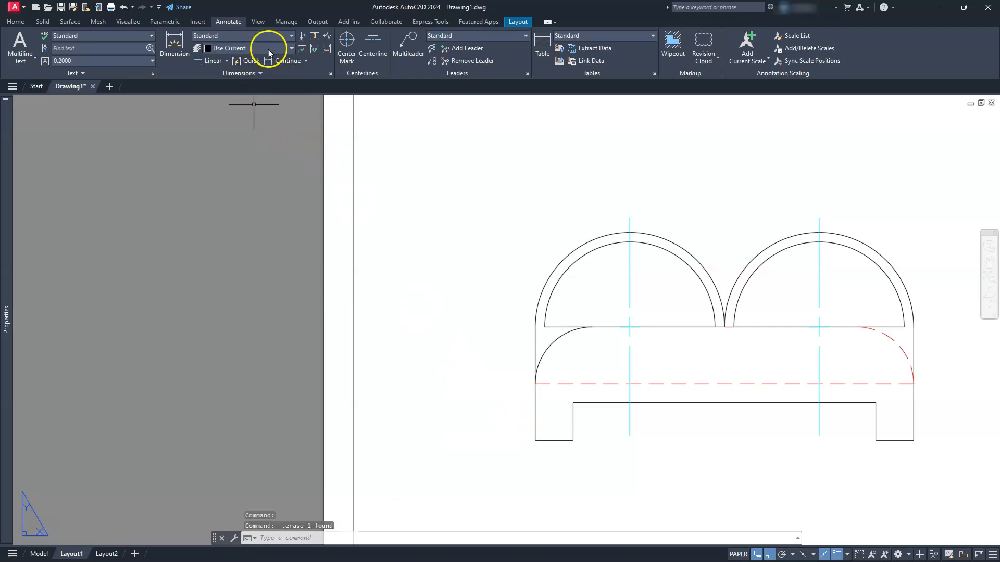
Set the layer for new dimensions to dim.
left_click(276, 49)
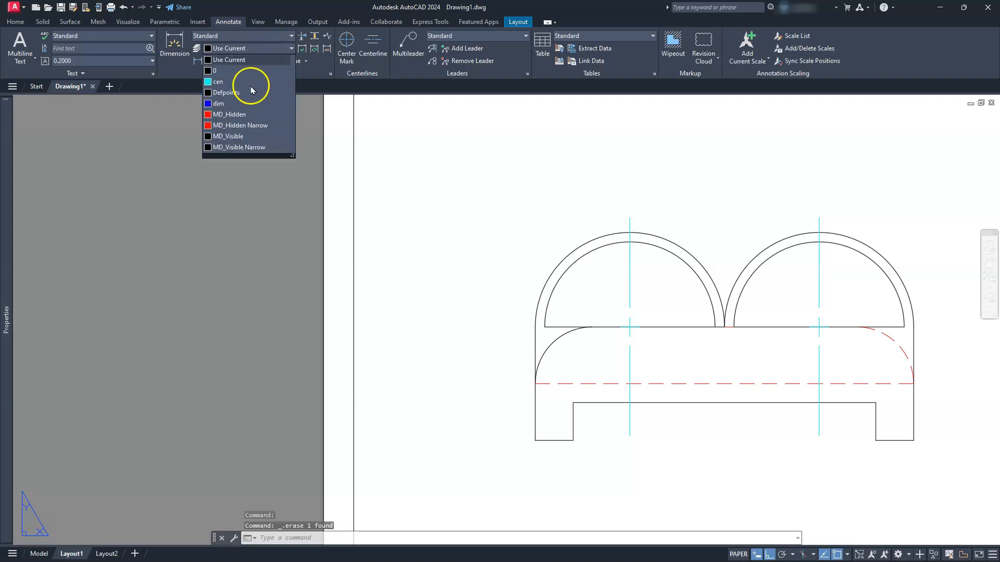
left_click(228, 103)
left_click(535, 326)
key("Escape")
key("Escape")
key("Escape")
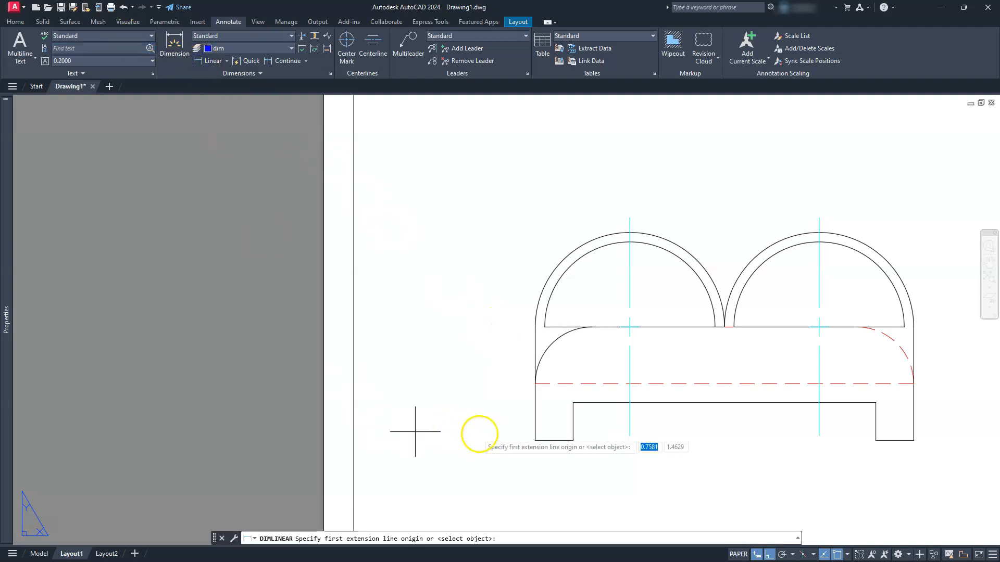
Add a vertical linear dimension left of the front view, from the lower-left corner up to the base of the left arch.
left_click(534, 441)
left_click(534, 327)
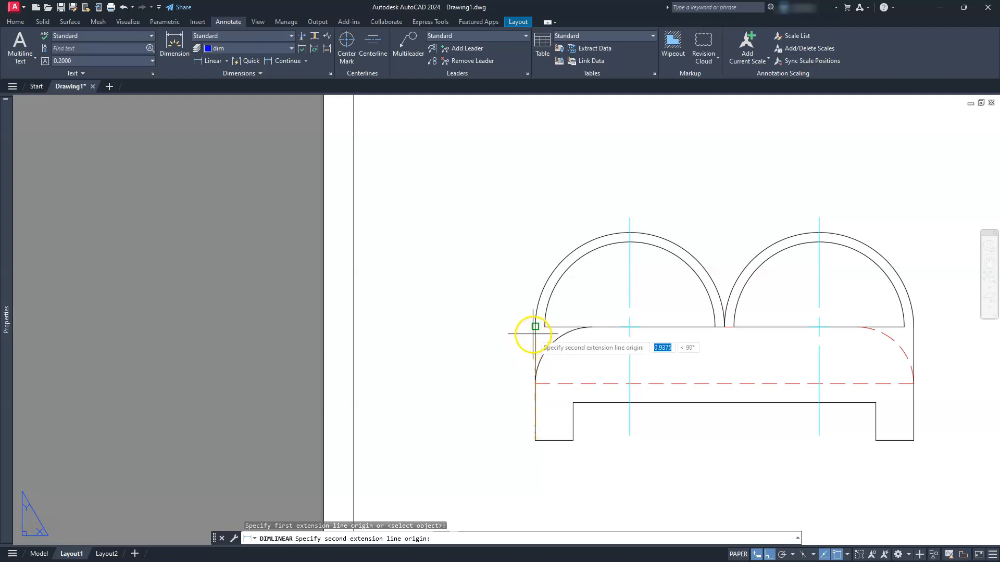
left_click(447, 362)
Add a horizontal linear dimension for the left foot's width below the front view, with the text outside on the left.
middle_click_drag(593, 499, 582, 416)
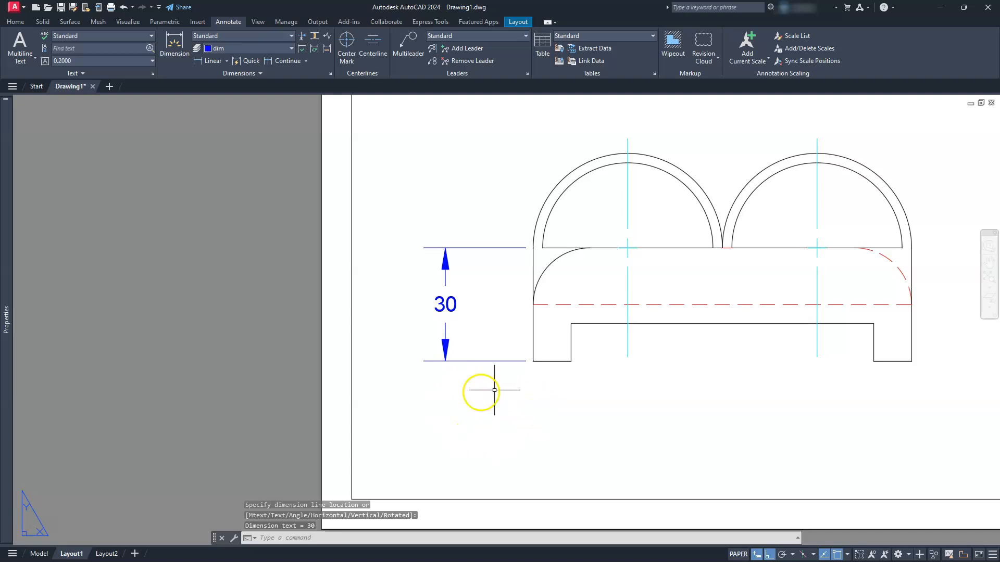
left_click(205, 62)
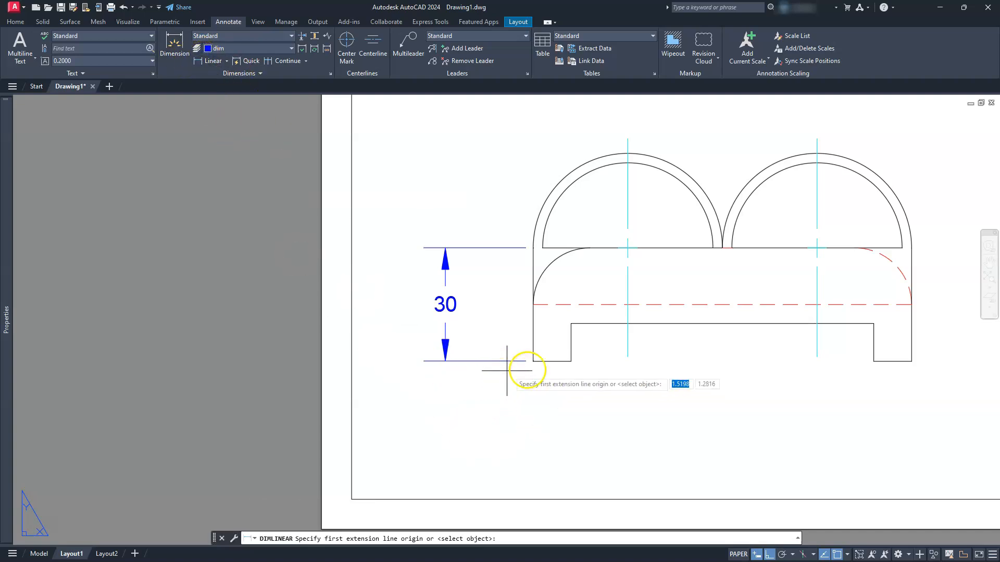
left_click(571, 361)
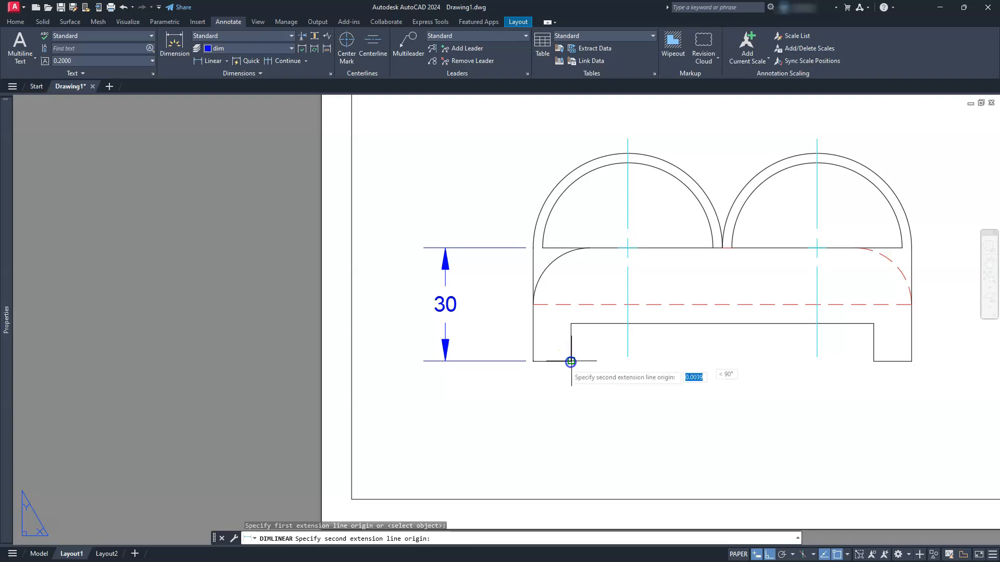
left_click(533, 360)
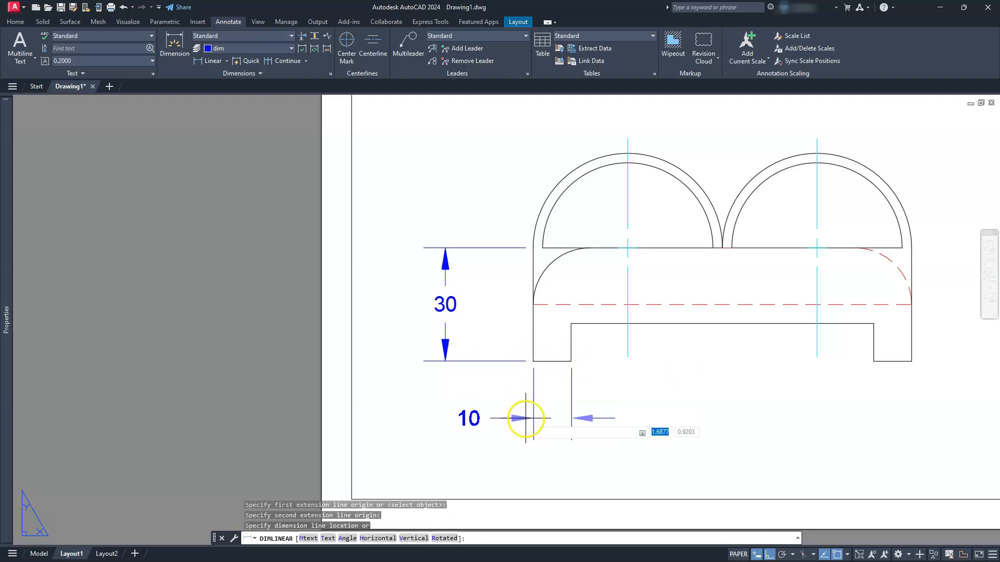
left_click(524, 418)
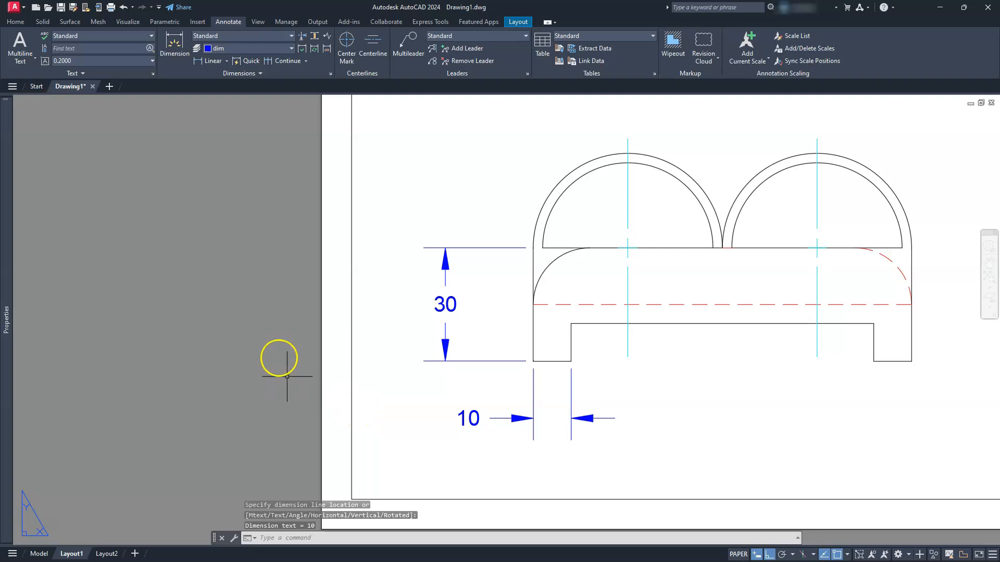
Add a horizontal linear dimension for the opening between the two feet, in line with the foot-width dimension below the front view.
left_click(210, 61)
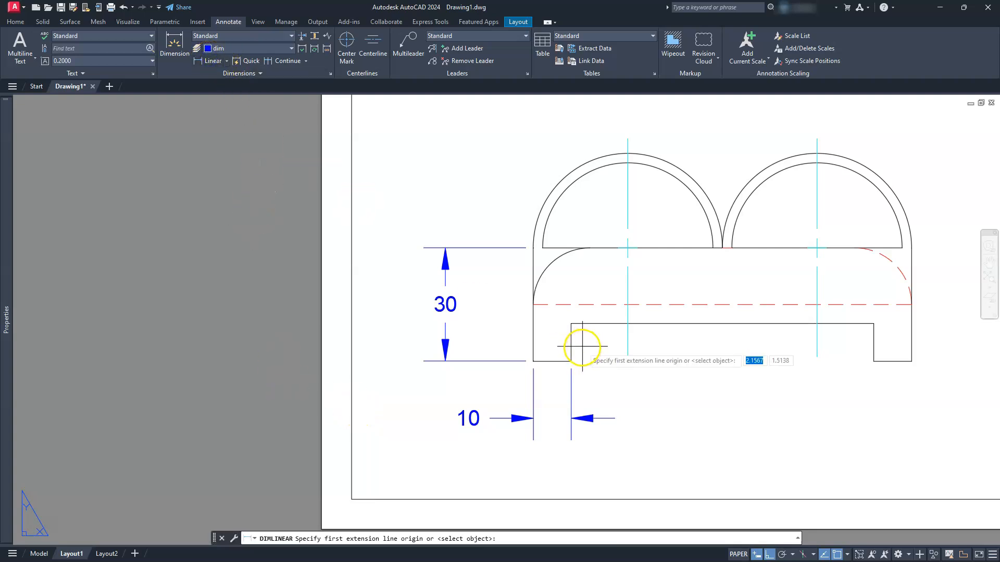
left_click(571, 361)
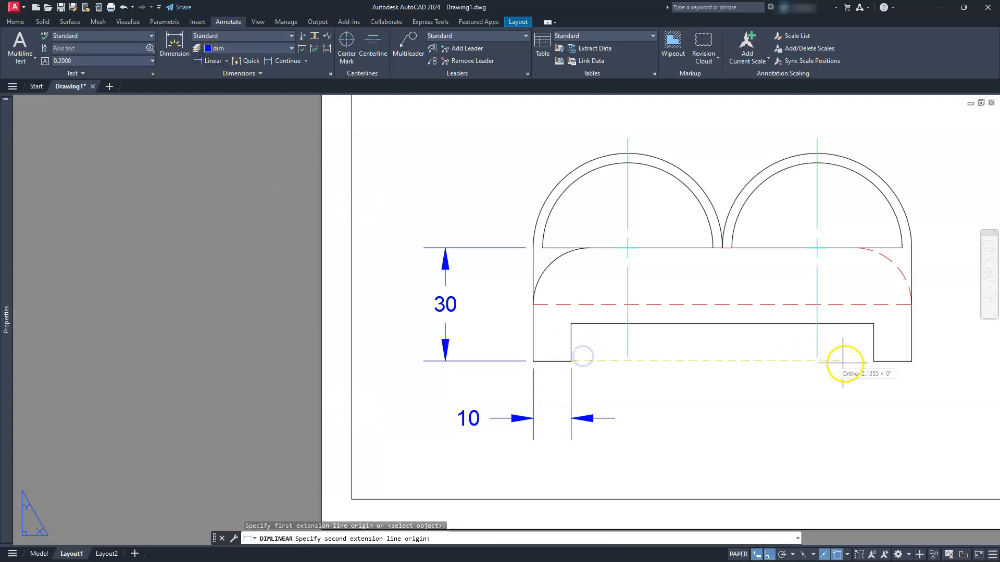
left_click(873, 360)
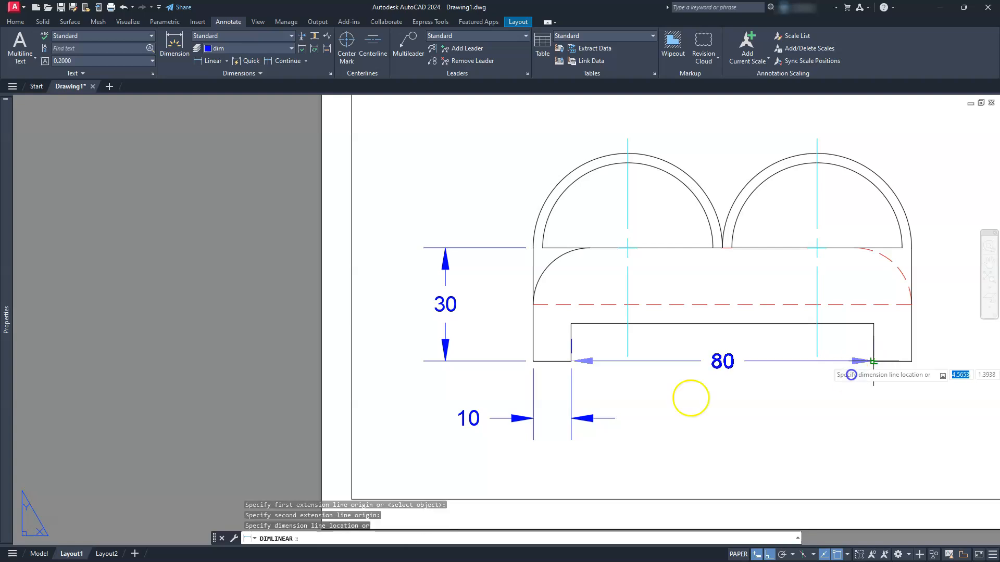
left_click(571, 418)
scroll(583, 361, "down", 2)
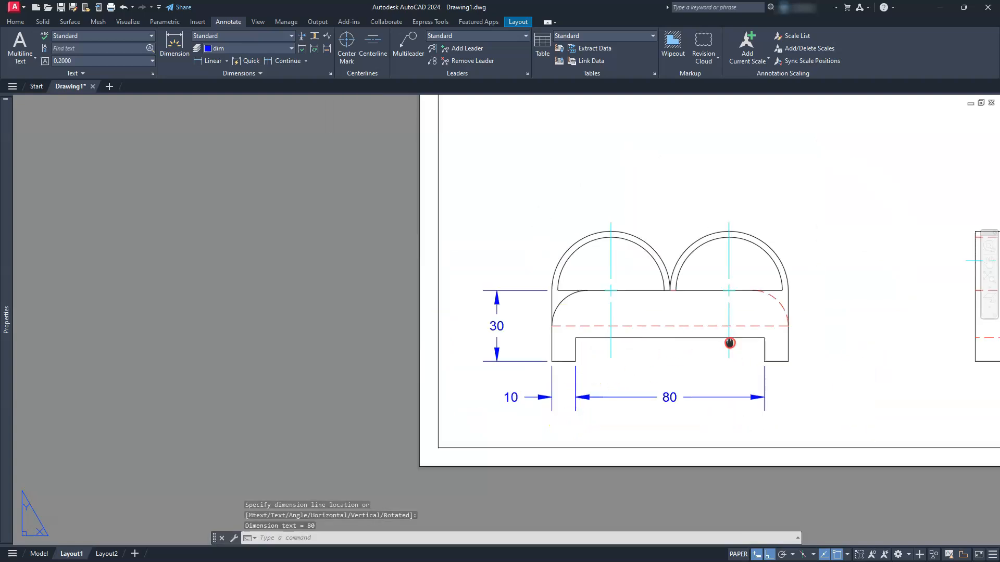
Add a vertical linear dimension for the right foot's height, from the opening's upper corner to the lower-right corner, right of the front view.
middle_click_drag(665, 341, 495, 350)
scroll(587, 355, "up", 2)
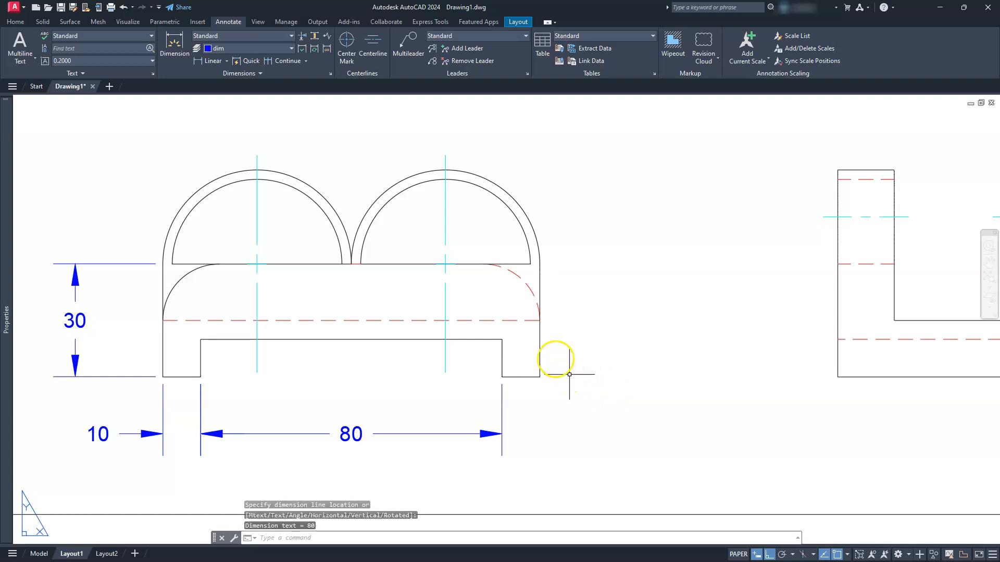
key("space")
left_click(501, 339)
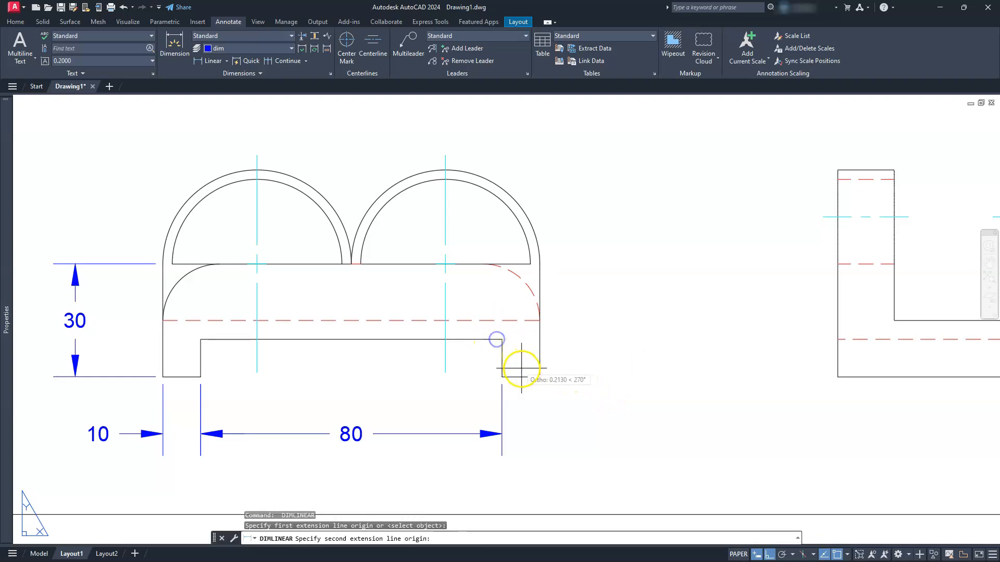
left_click(537, 375)
left_click(579, 357)
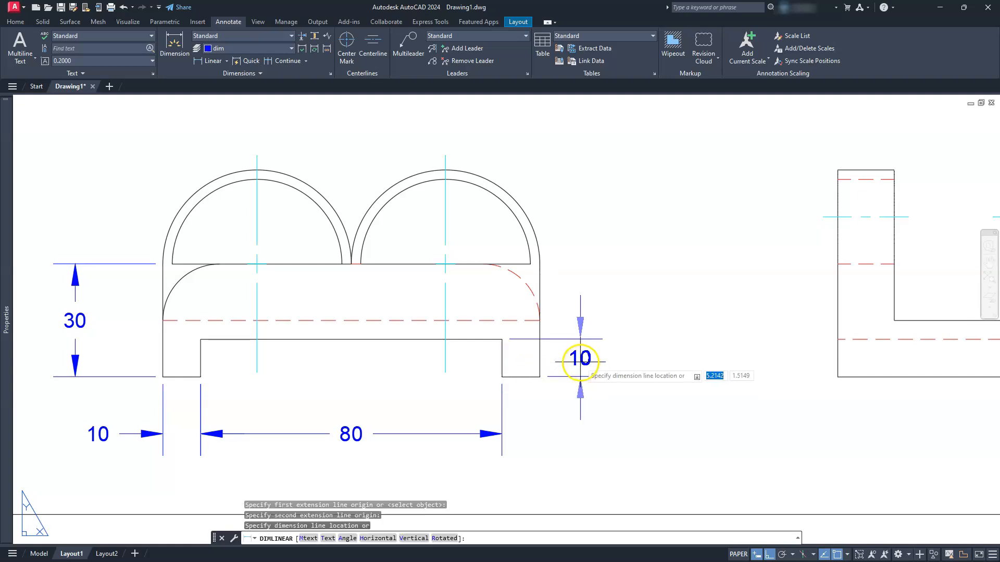
Add a vertical linear dimension for the side view's overall height, placed to the right of the view.
middle_click_drag(667, 355, 359, 346)
middle_click_drag(782, 302, 713, 349)
key("Return")
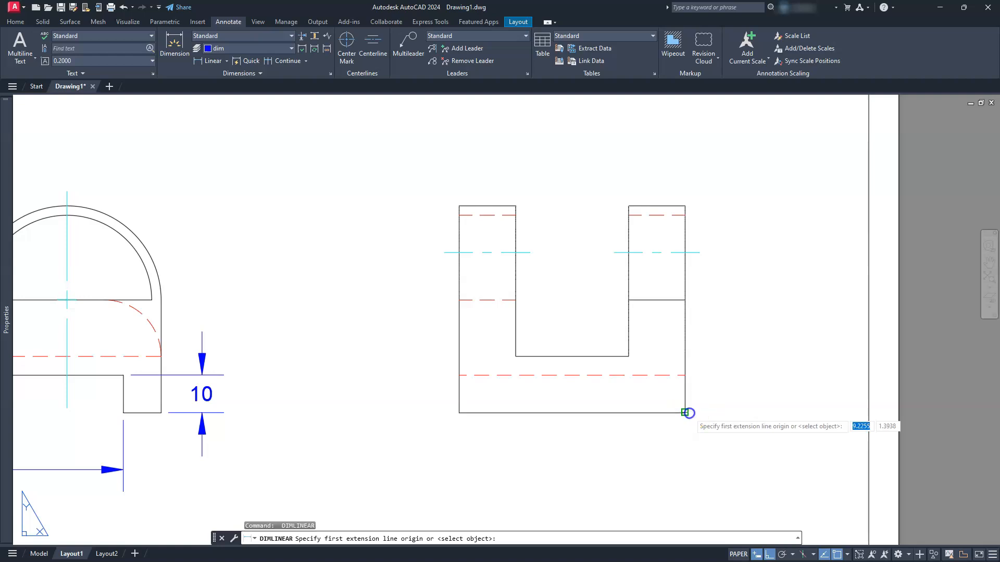
left_click(685, 413)
left_click(686, 206)
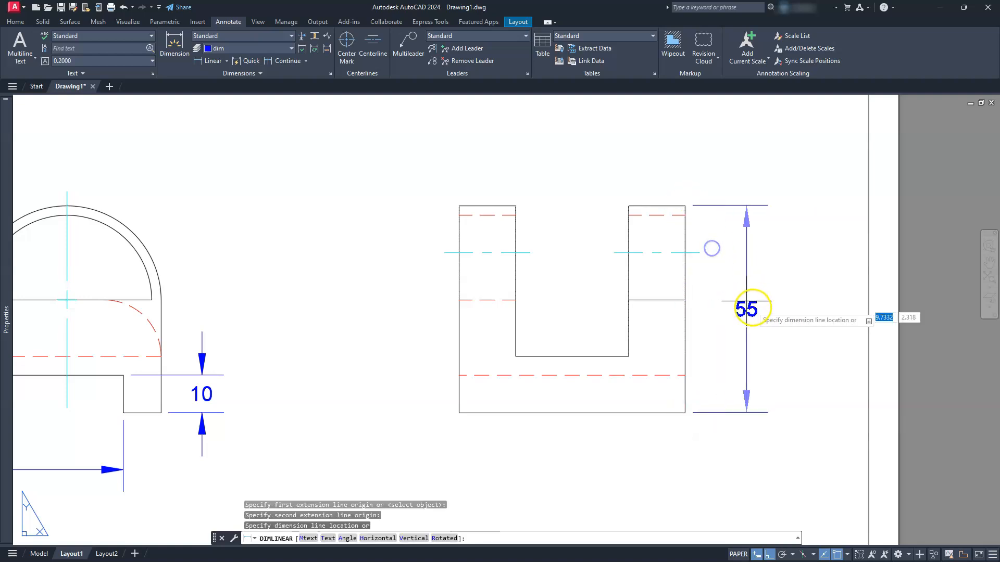
left_click(783, 312)
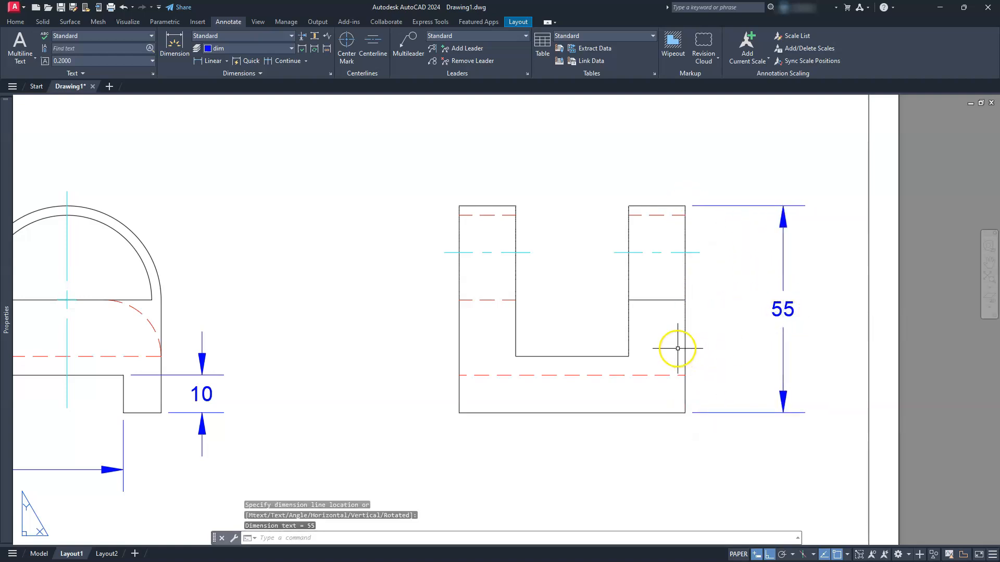
key("Return")
left_click(676, 302)
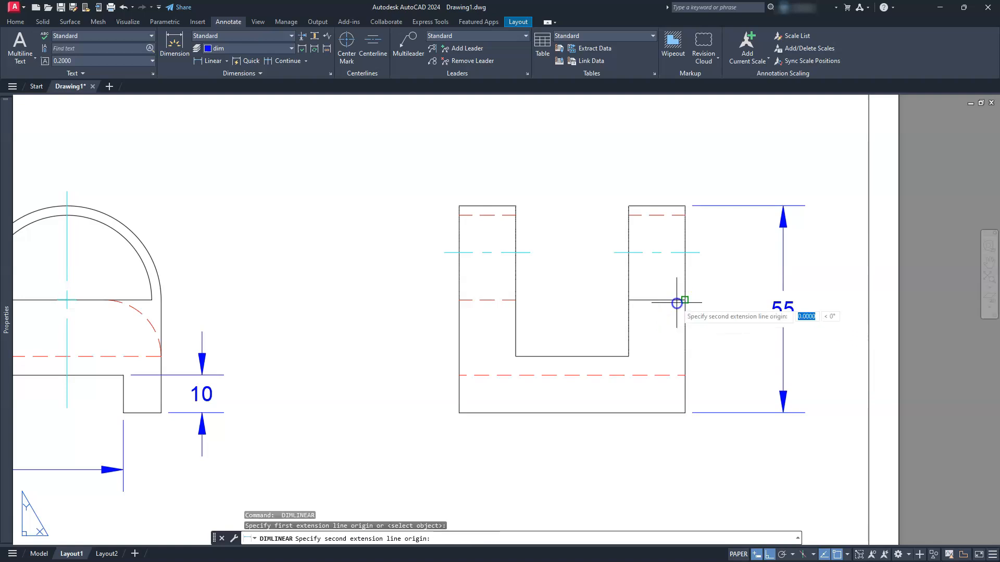
key("Escape")
Add a vertical linear dimension from the side view's slot floor to its lower-right corner, between the view and the overall height dimension.
key("Return")
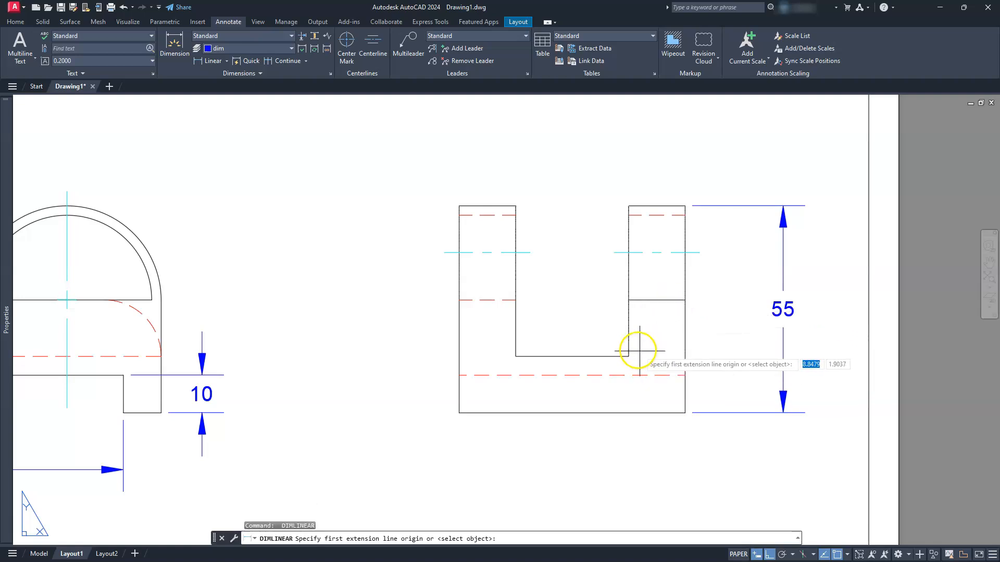
left_click(628, 356)
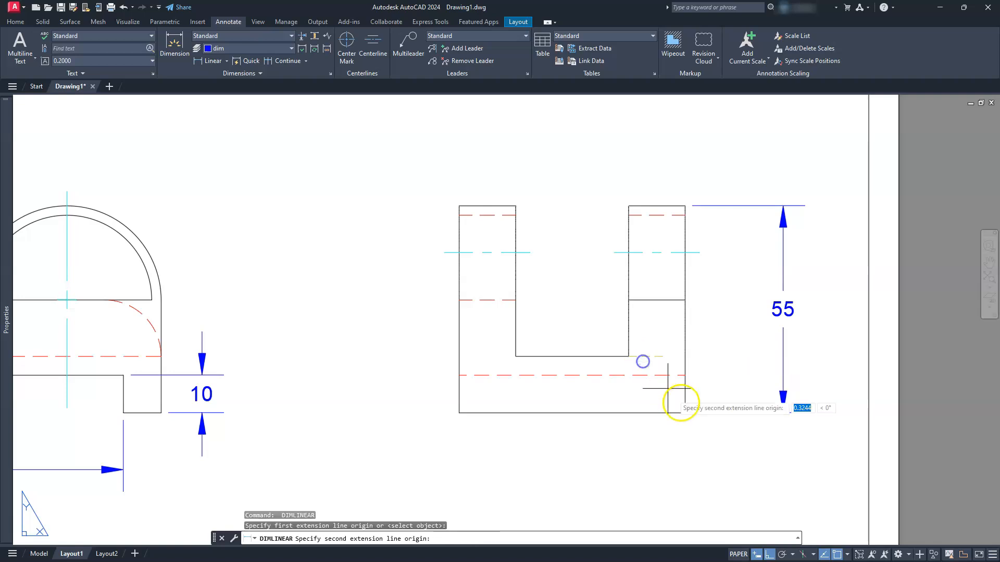
left_click(684, 412)
left_click(725, 371)
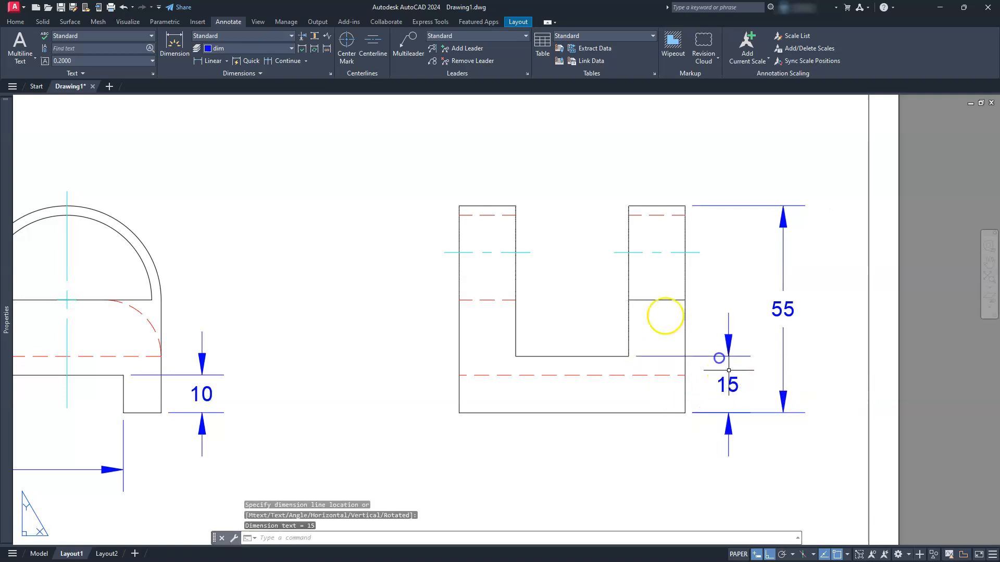
Add a horizontal linear dimension for the side view's overall width, placed above the view with room for another dimension row beneath it.
scroll(640, 302, "down", 4)
scroll(637, 339, "up", 2)
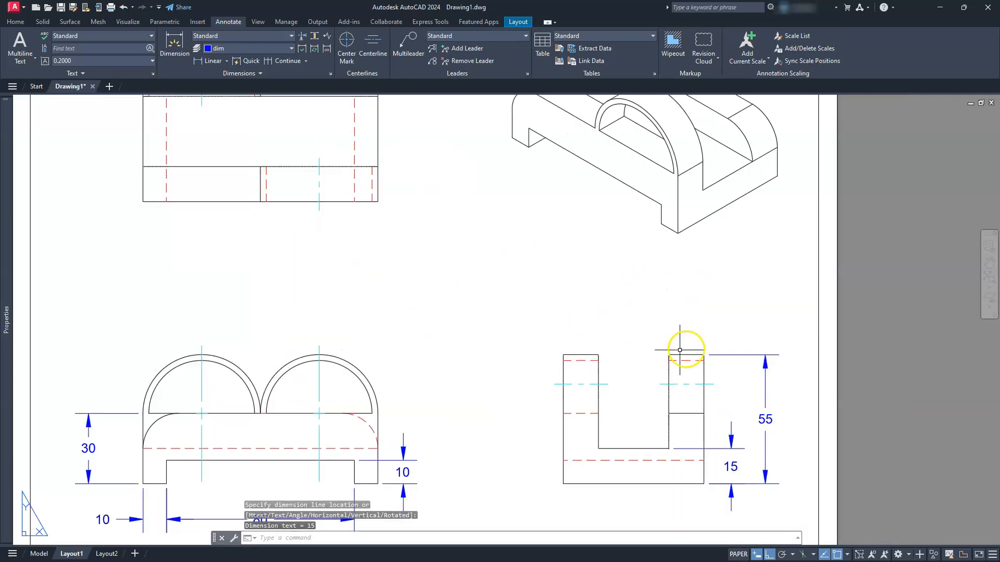
key("Return")
left_click(701, 354)
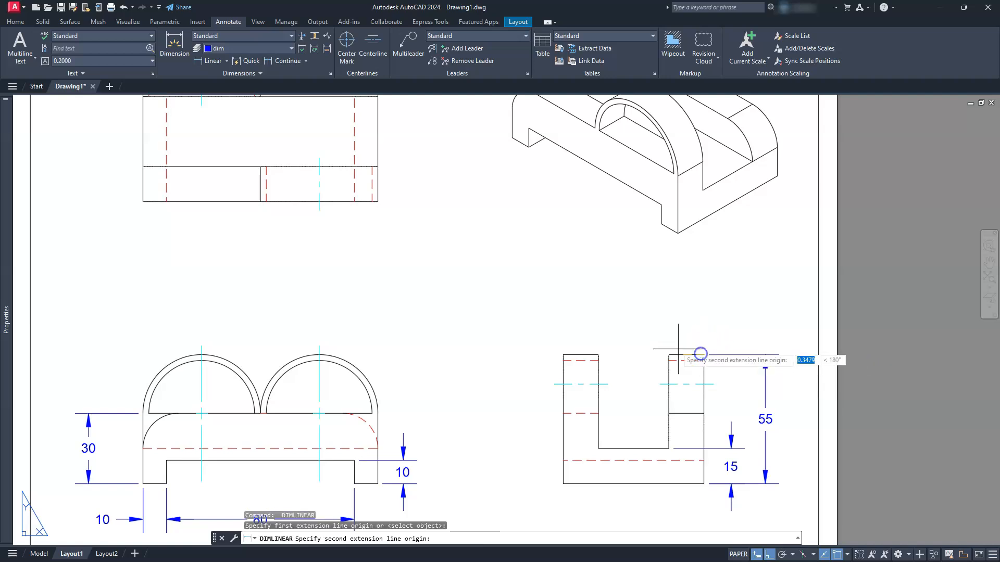
left_click(563, 355)
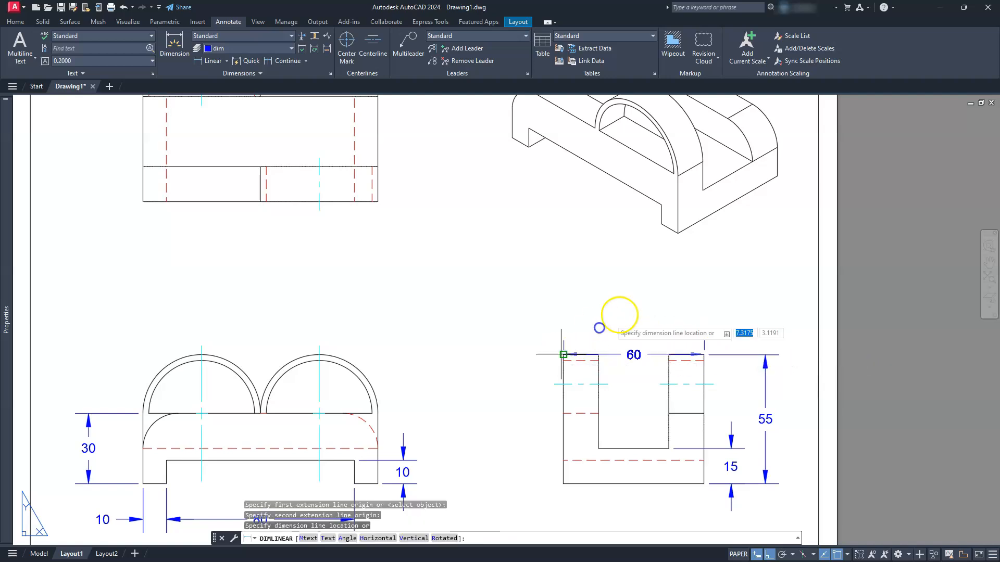
left_click(643, 288)
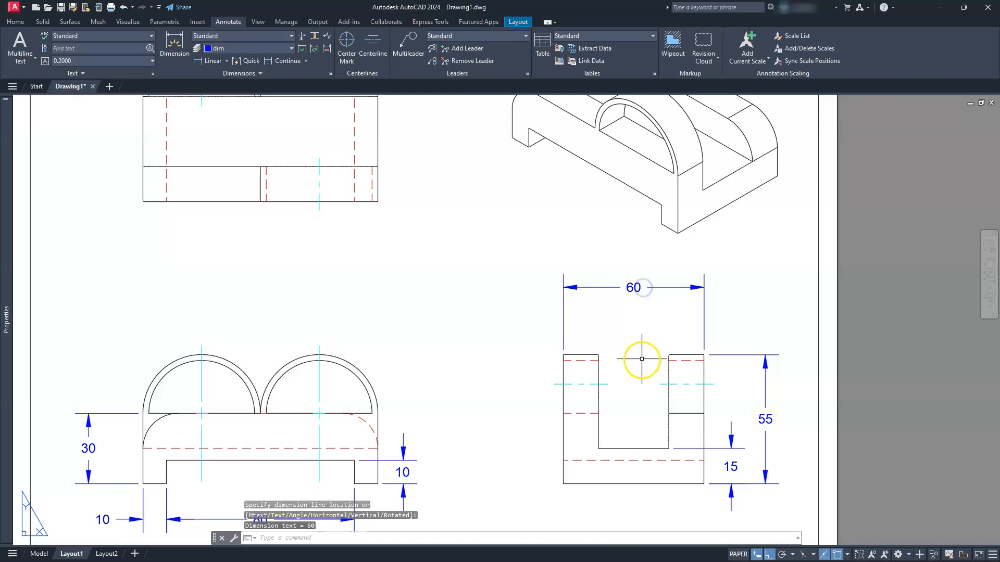
Add a horizontal linear dimension for the gap between the side view's two uprights, placed between the view and the overall width dimension.
scroll(641, 359, "up", 4)
key("Return")
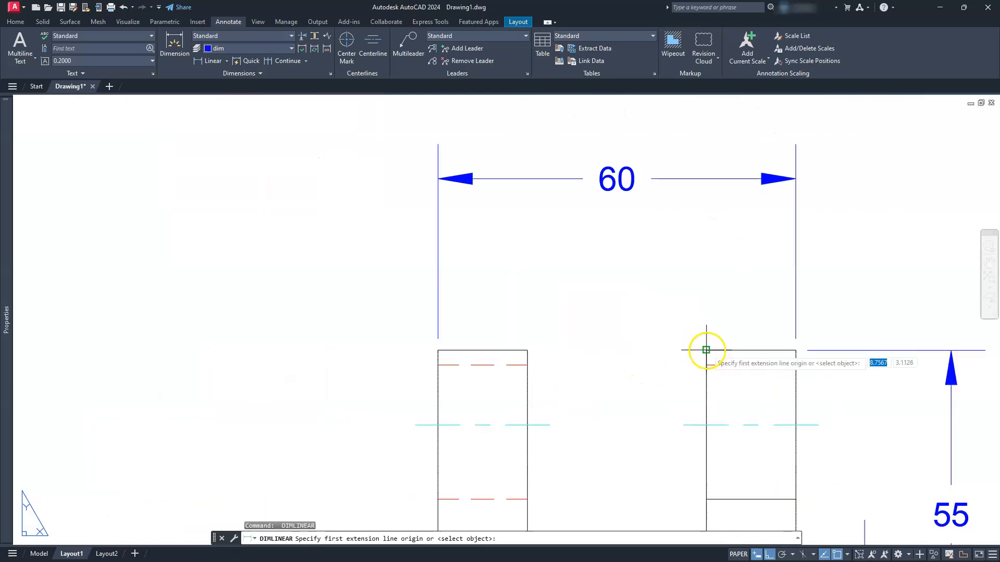
left_click(706, 350)
left_click(527, 350)
left_click(616, 268)
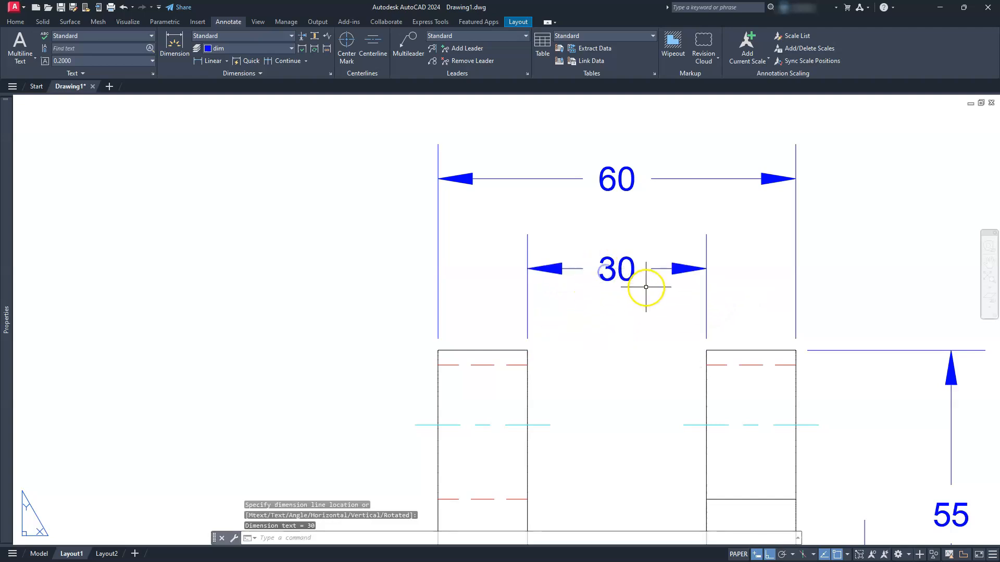
Add a horizontal linear dimension for the side view's right upright width, in line with the gap dimension.
key("Return")
left_click(706, 350)
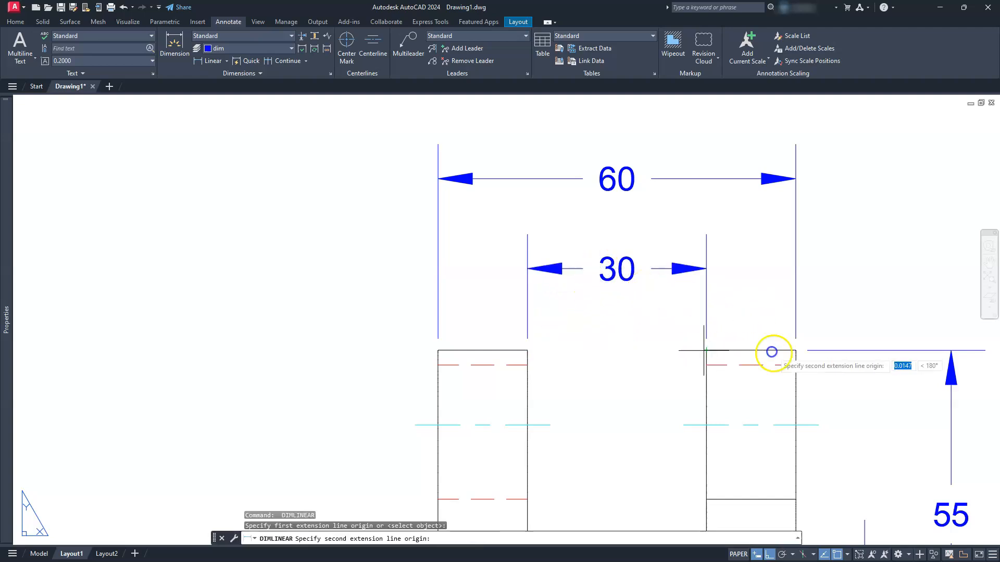
left_click(795, 356)
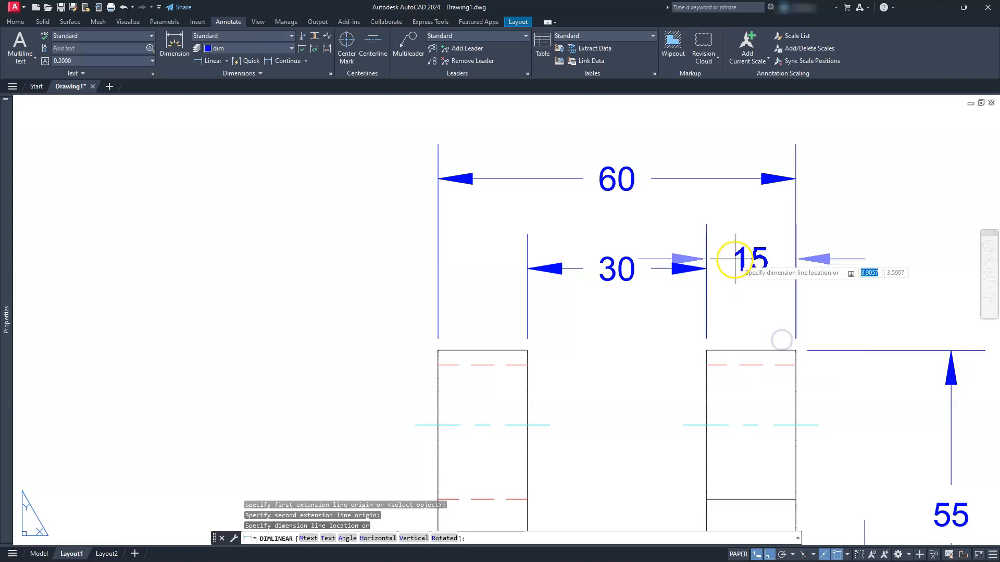
left_click(705, 270)
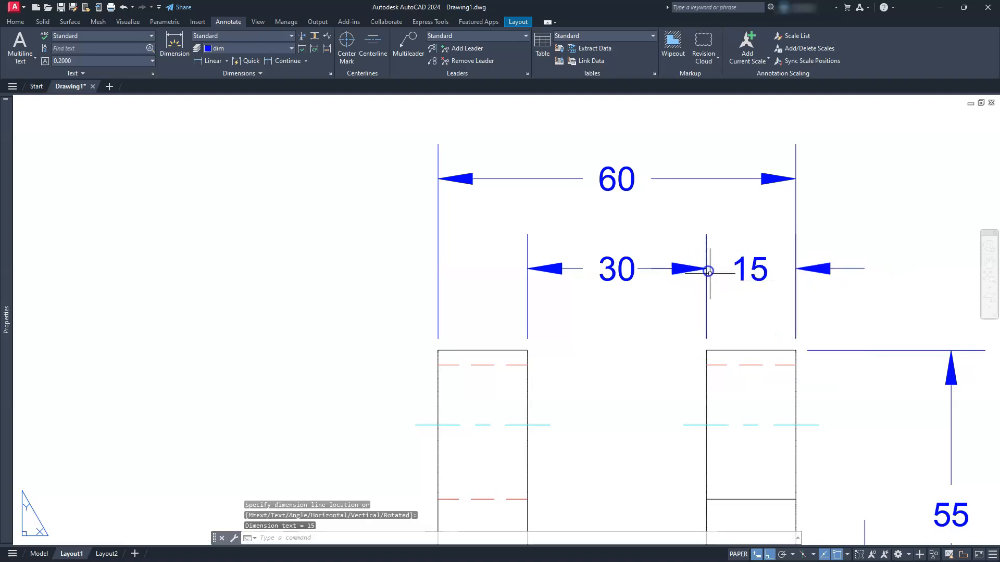
key("Escape")
key("Escape")
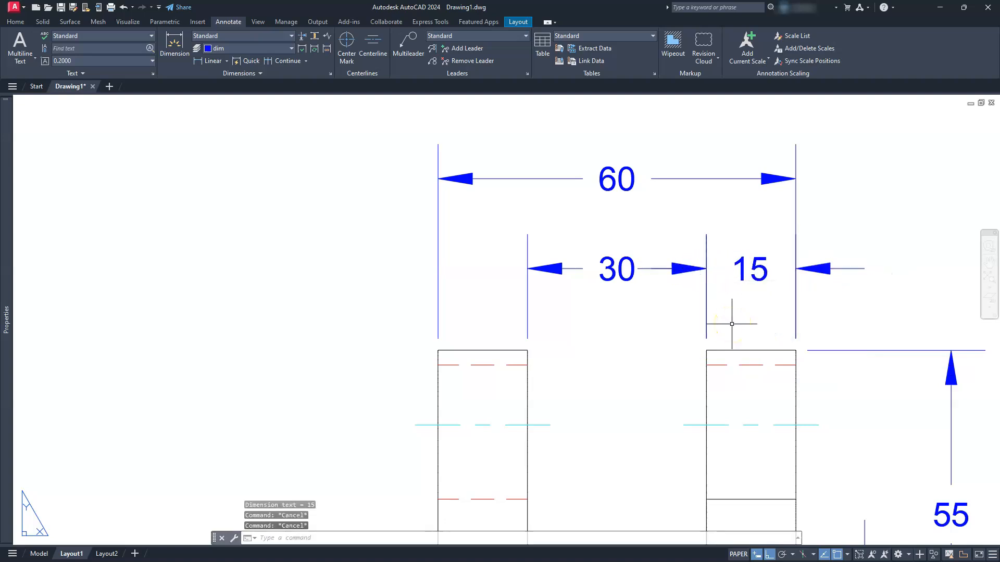
Add a vertical linear dimension for the top view's full depth, placed to the left of the view.
scroll(732, 324, "down", 5)
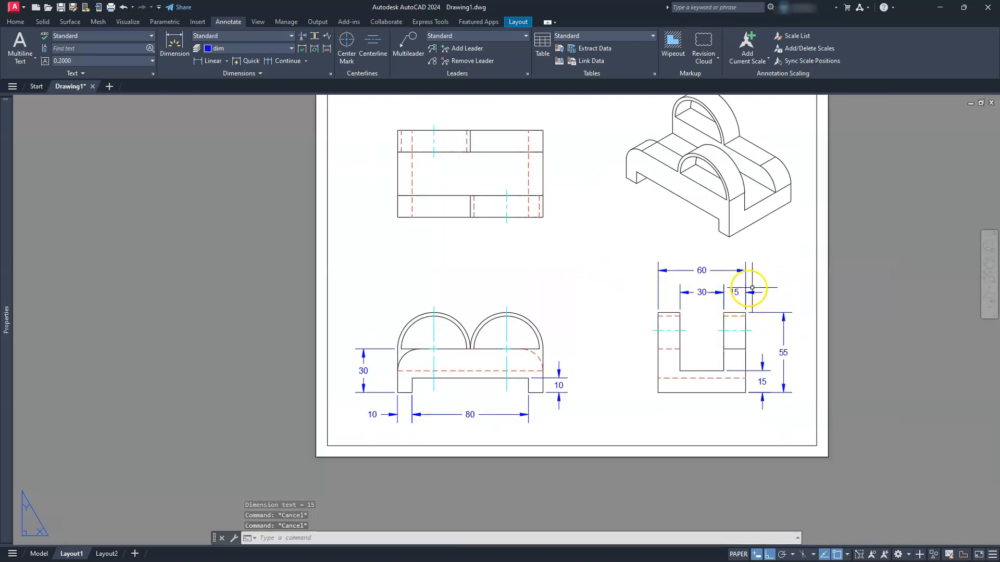
middle_click_drag(400, 393, 430, 459)
middle_click_drag(430, 345, 459, 434)
scroll(441, 360, "up", 2)
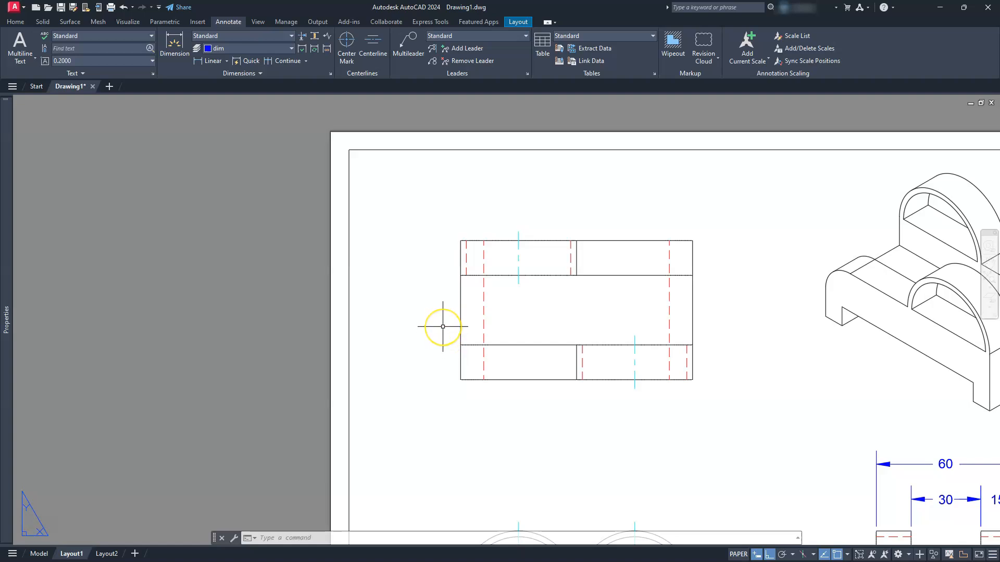
key("Return")
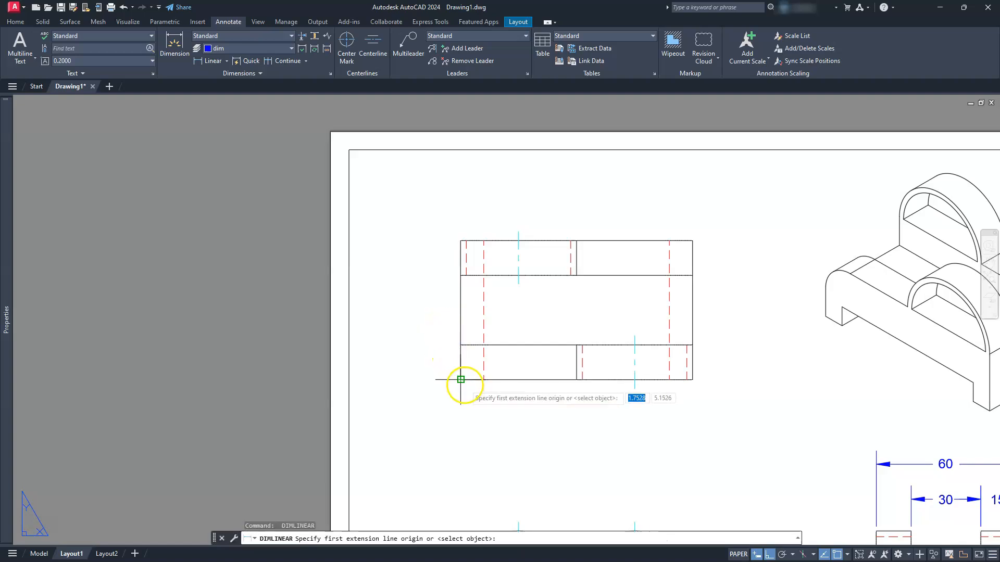
left_click(461, 380)
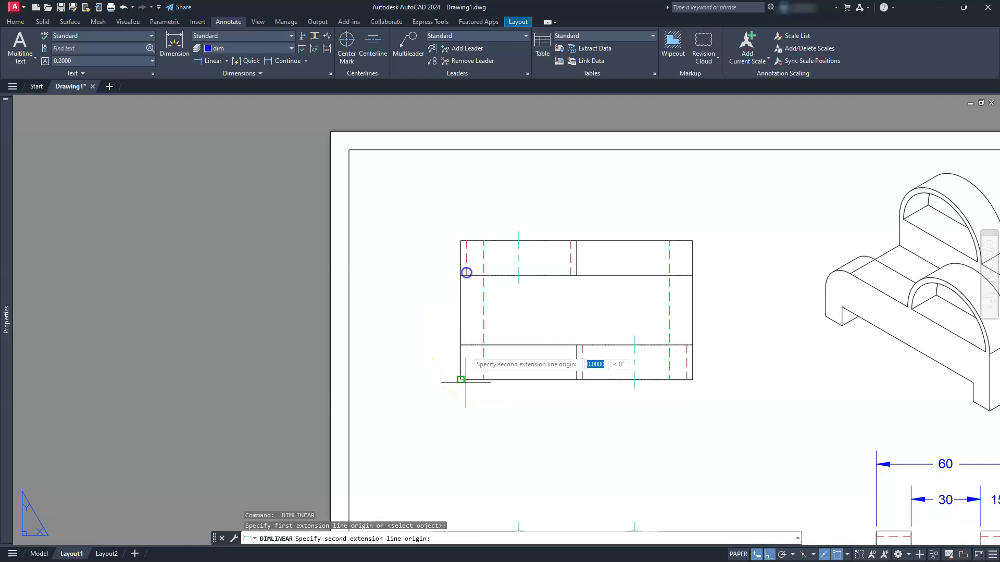
left_click(460, 240)
left_click(401, 285)
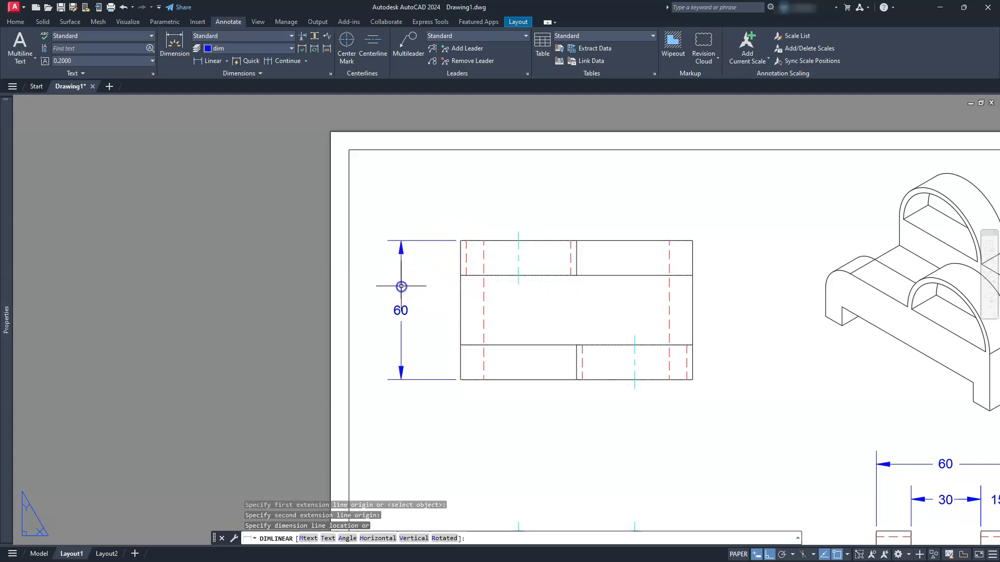
Add a horizontal linear dimension for the top view's overall length, placed above the view.
key("Return")
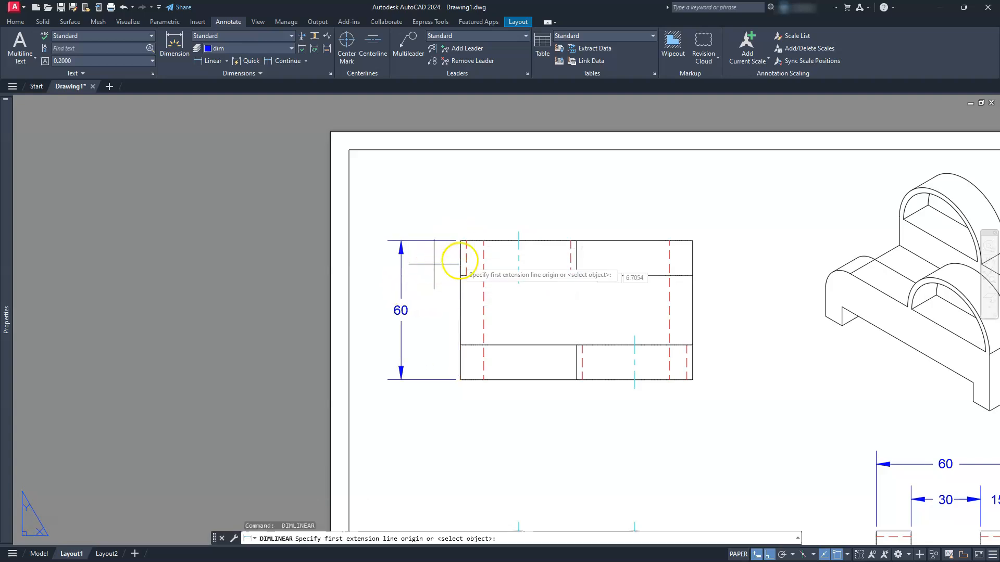
left_click(460, 240)
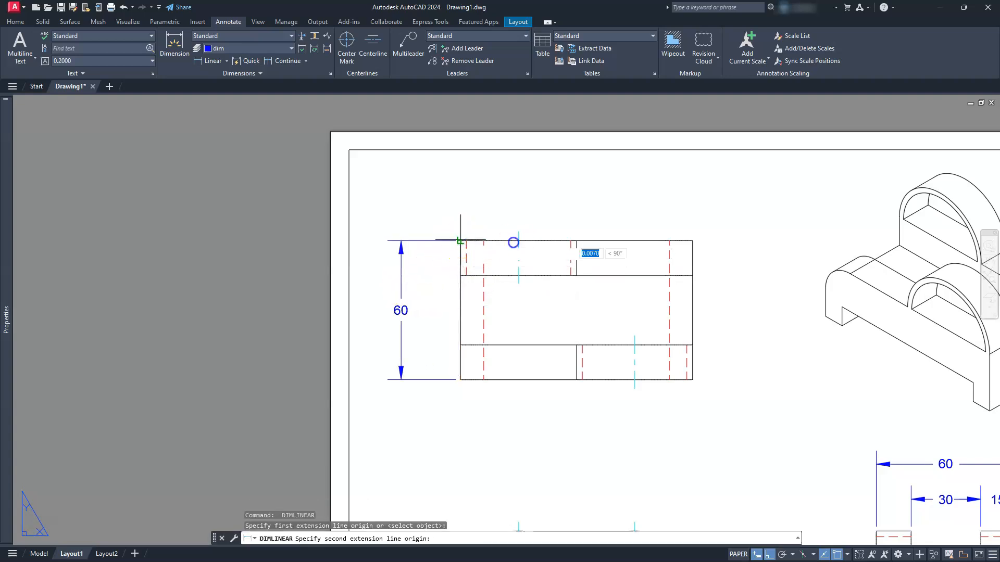
left_click(692, 241)
left_click(633, 191)
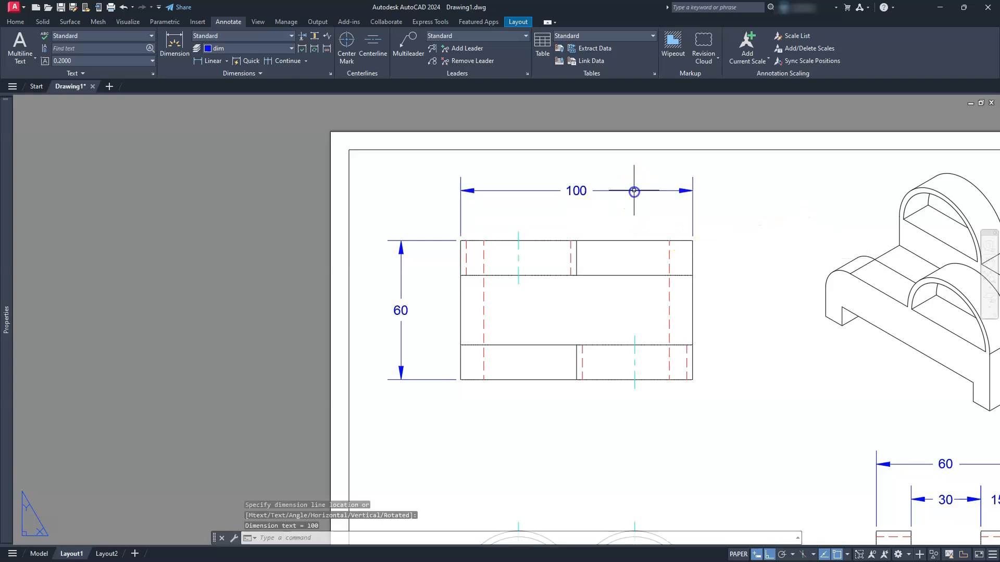
Add a horizontal linear dimension from the right arch's centerline to the right edge of the front view, placed above the arch.
scroll(678, 281, "down", 3)
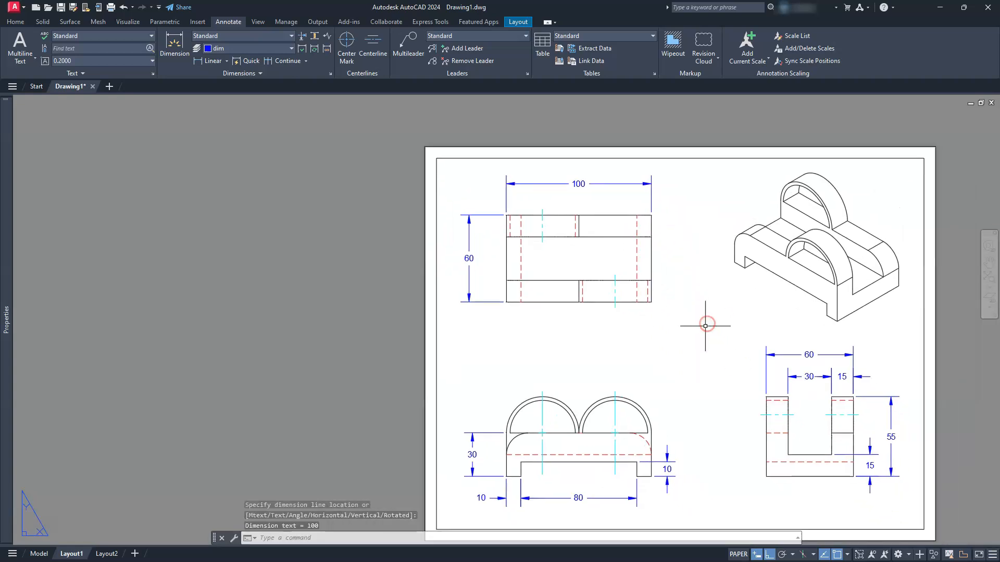
scroll(569, 428, "up", 4)
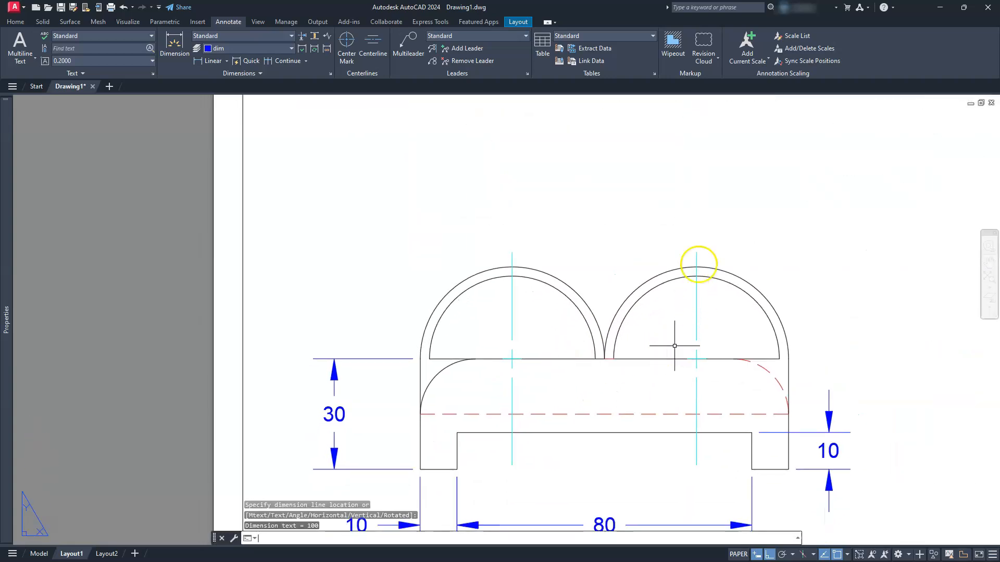
key("Return")
left_click(696, 252)
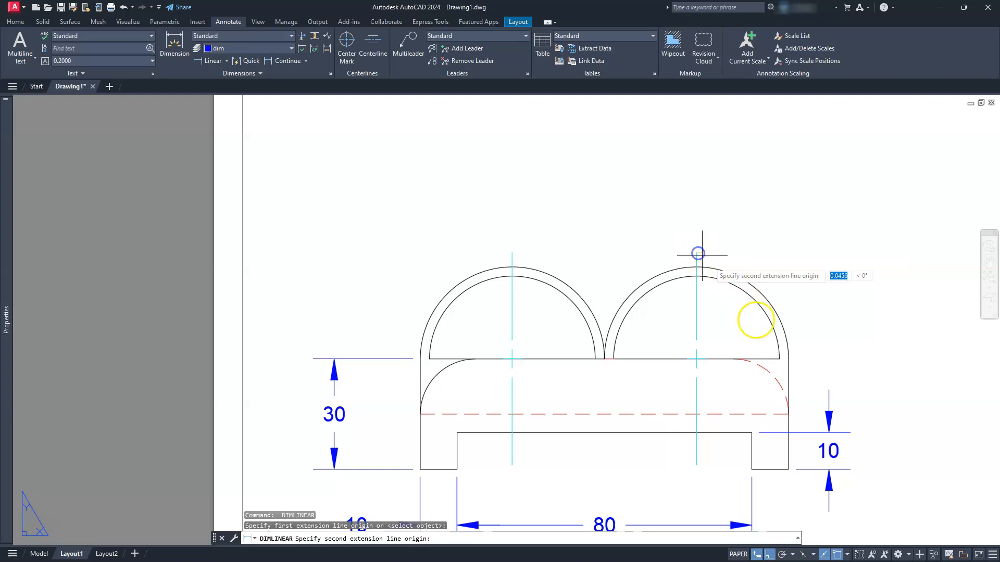
left_click(789, 359)
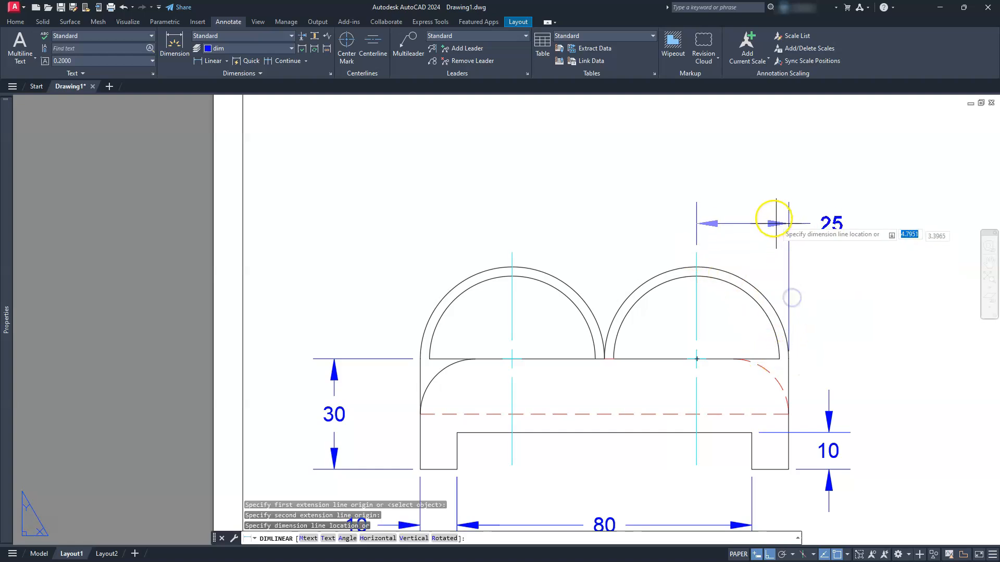
left_click(772, 215)
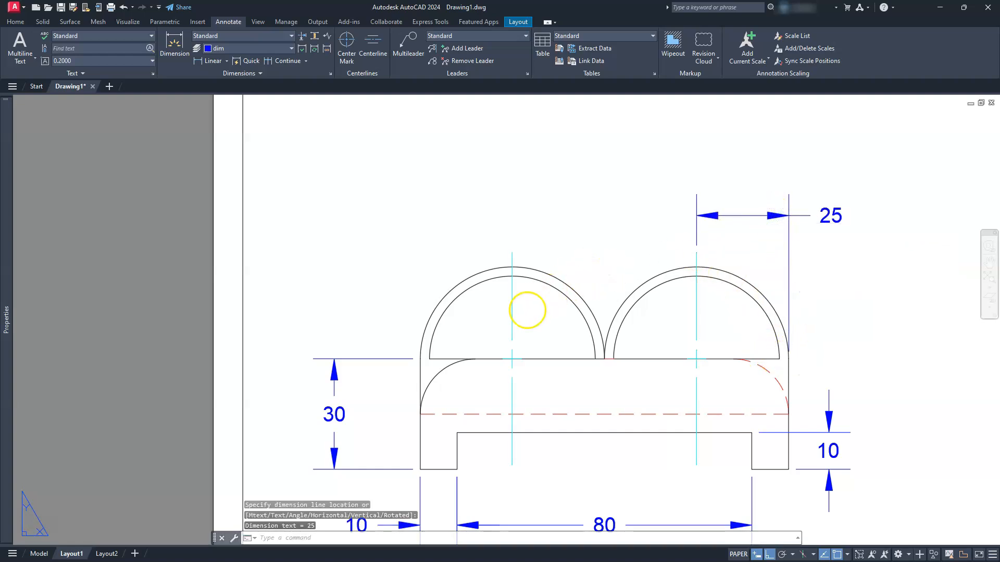
Add a horizontal linear dimension from the left arch's centerline to the front view's left edge, in line with the right arch's dimension.
key("Return")
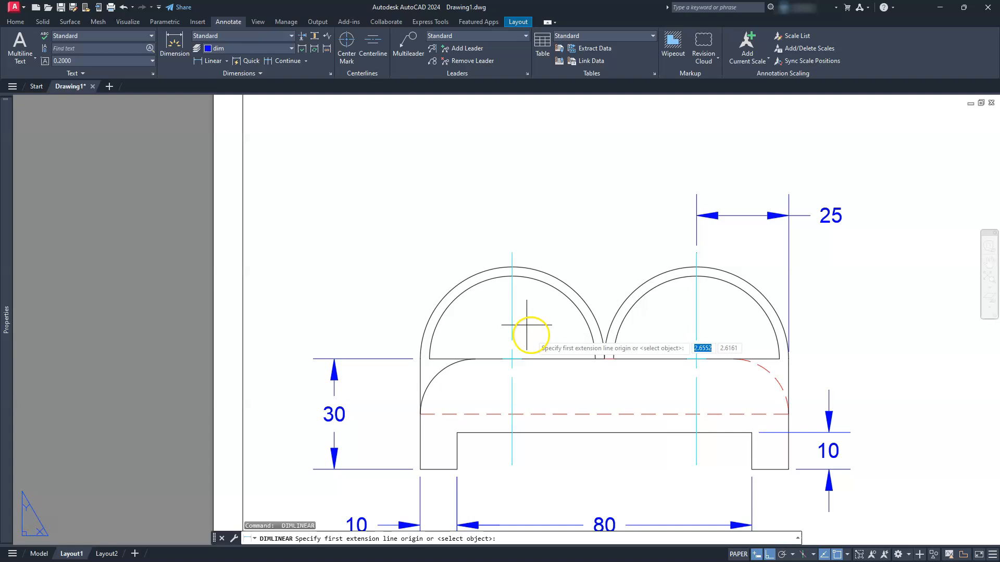
left_click(513, 252)
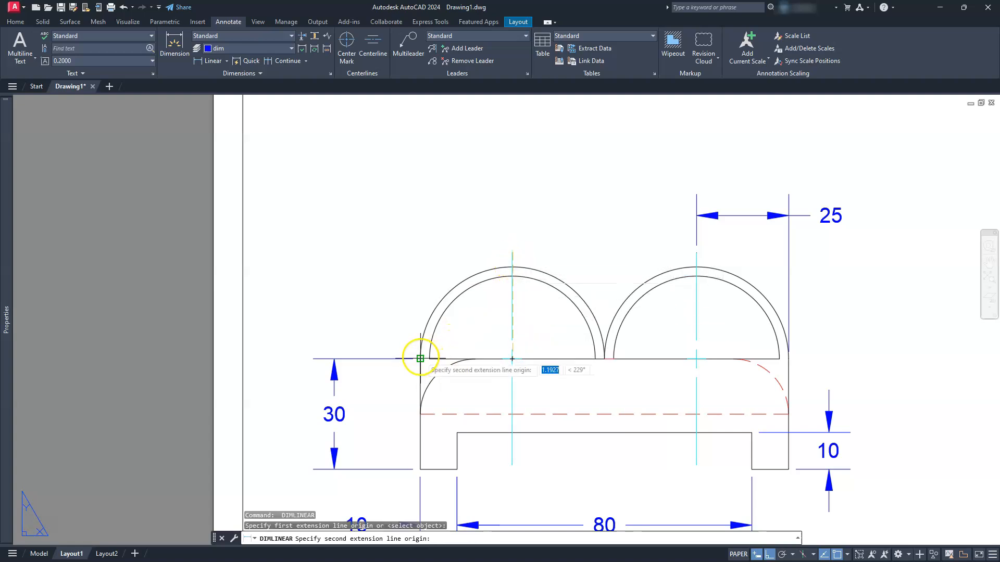
left_click(420, 359)
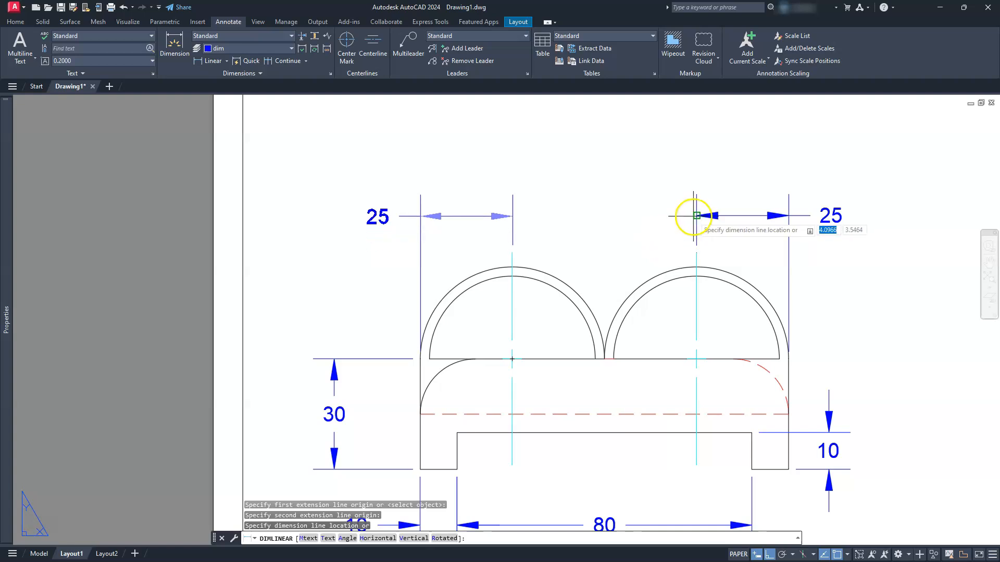
left_click(655, 215)
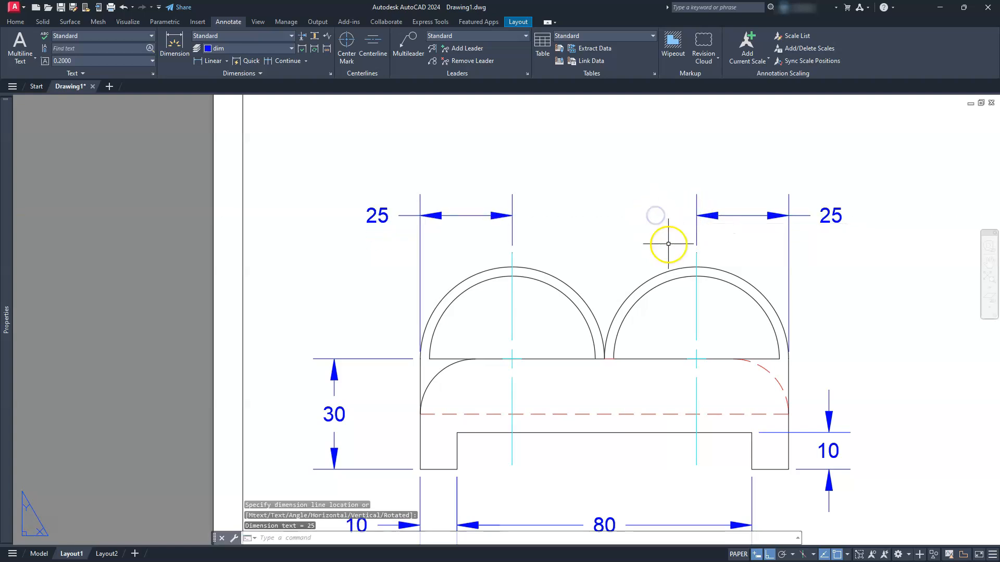
key("Escape")
Add a radius dimension to the front view's rounded left corner, placed outside to the upper left.
scroll(669, 246, "down", 2)
middle_click_drag(669, 279, 632, 317)
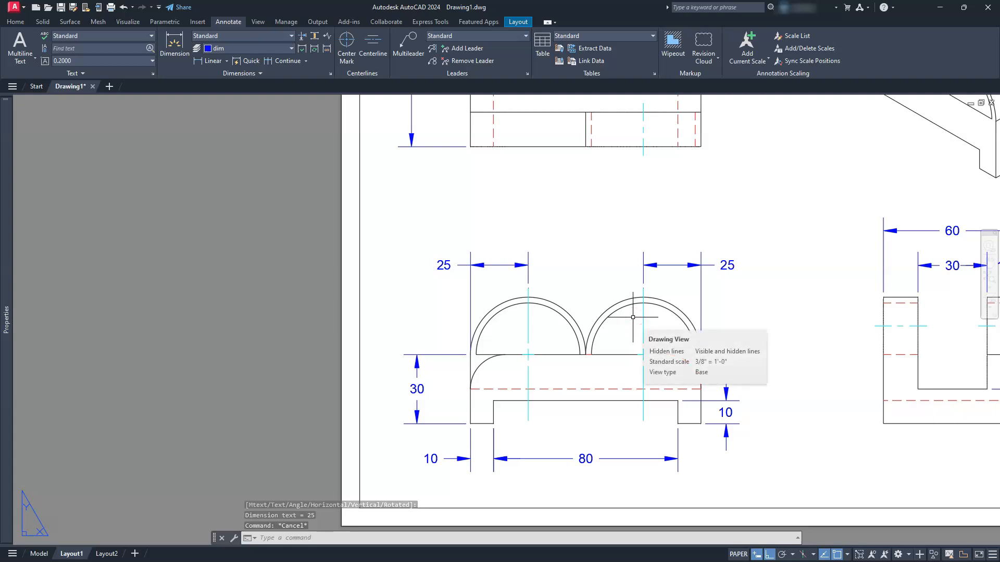
left_click(226, 61)
left_click(223, 163)
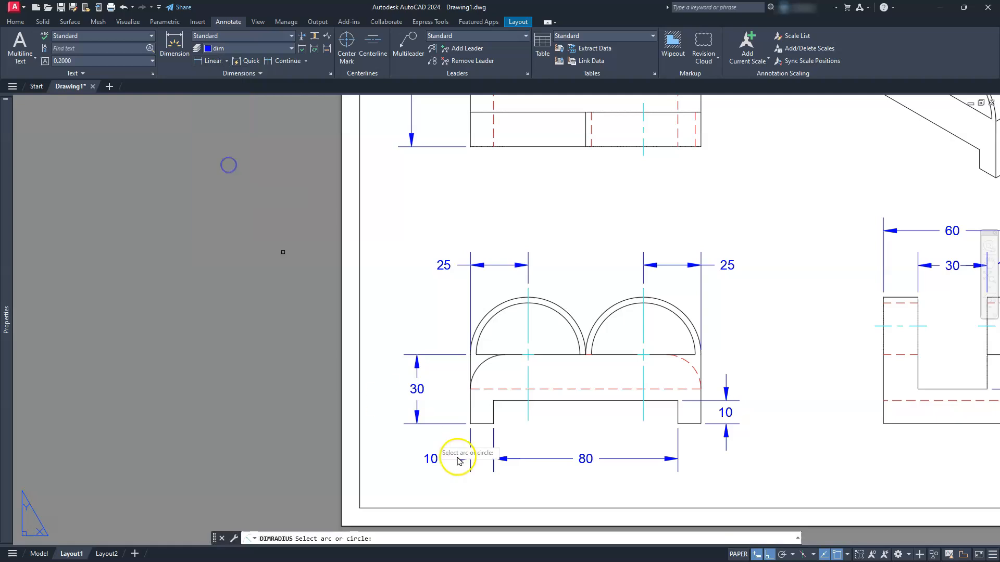
left_click(479, 365)
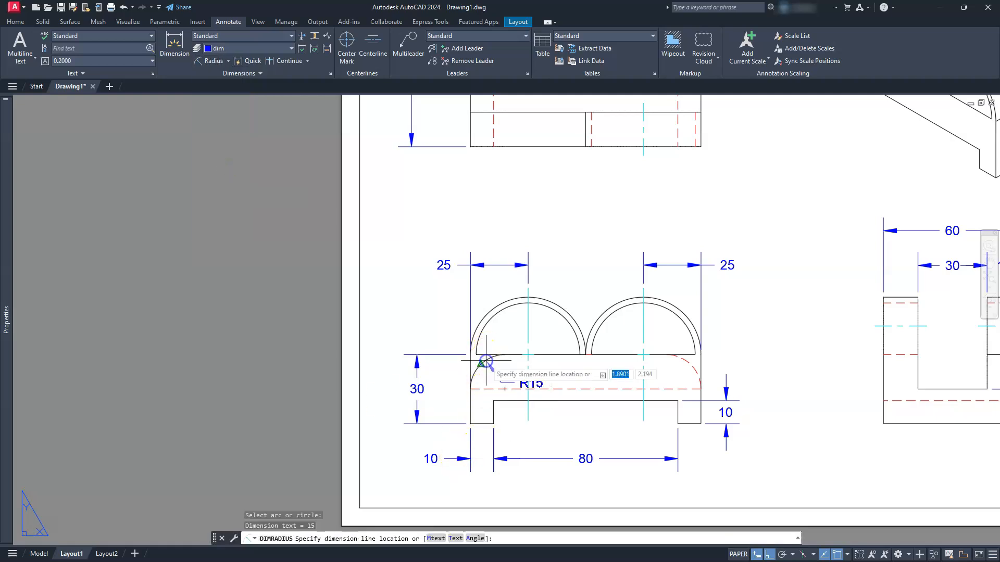
left_click(432, 317)
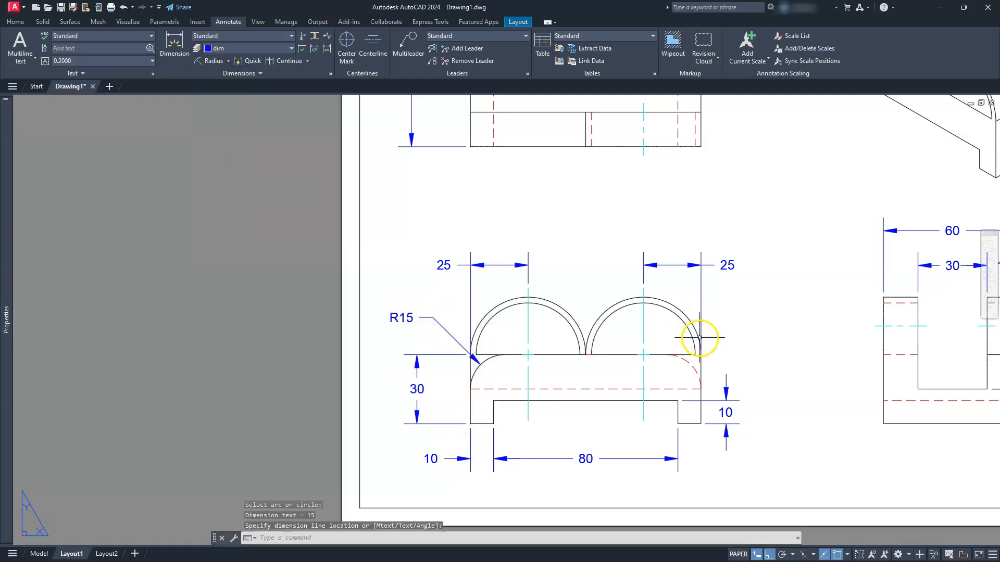
Add radius dimensions to the inner and outer arcs of the front view's right arch, placed to the right of the view.
key("Return")
left_click(688, 338)
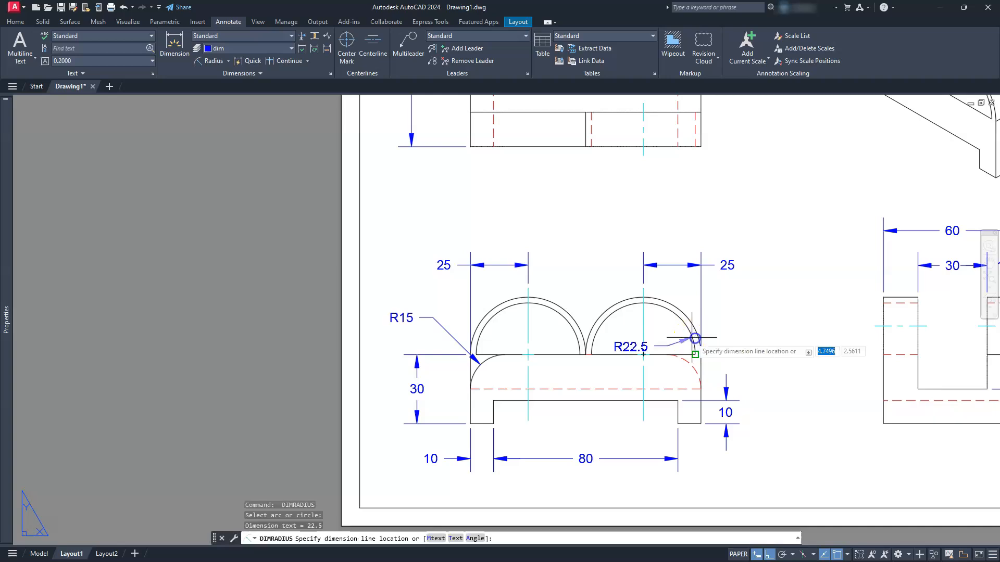
left_click(719, 329)
key("Return")
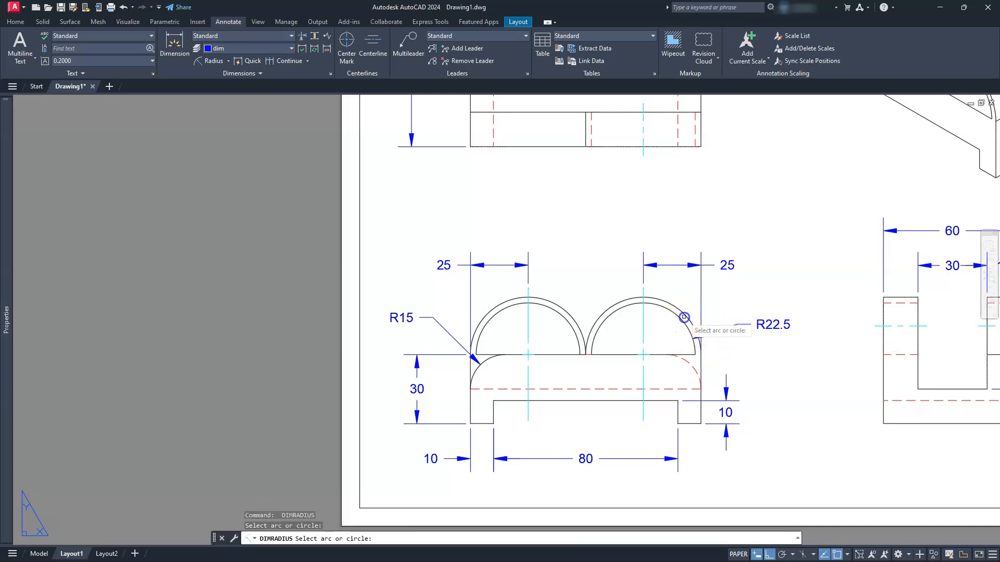
left_click(684, 316)
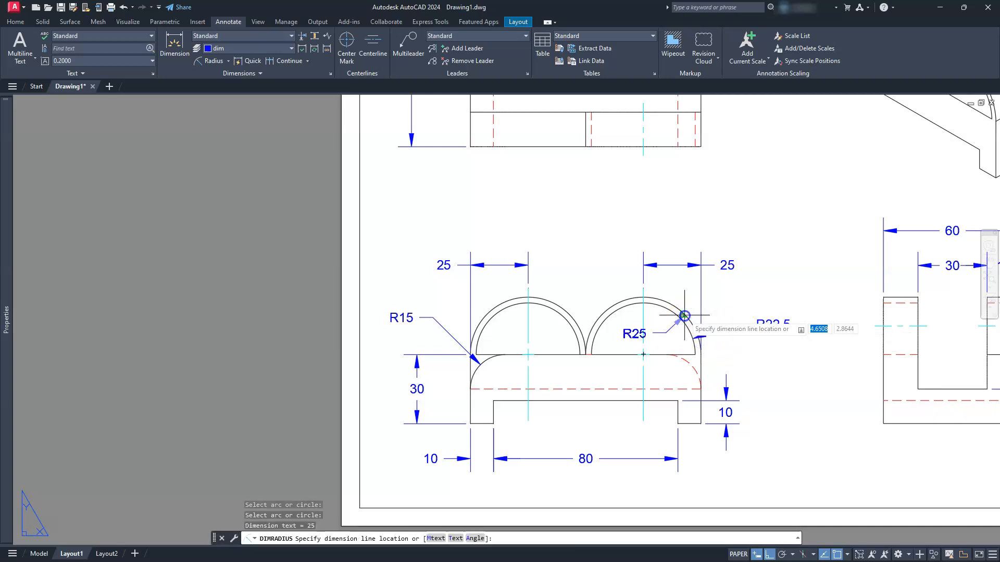
left_click(739, 287)
key("Escape")
key("Escape")
key("Escape")
left_click(740, 387)
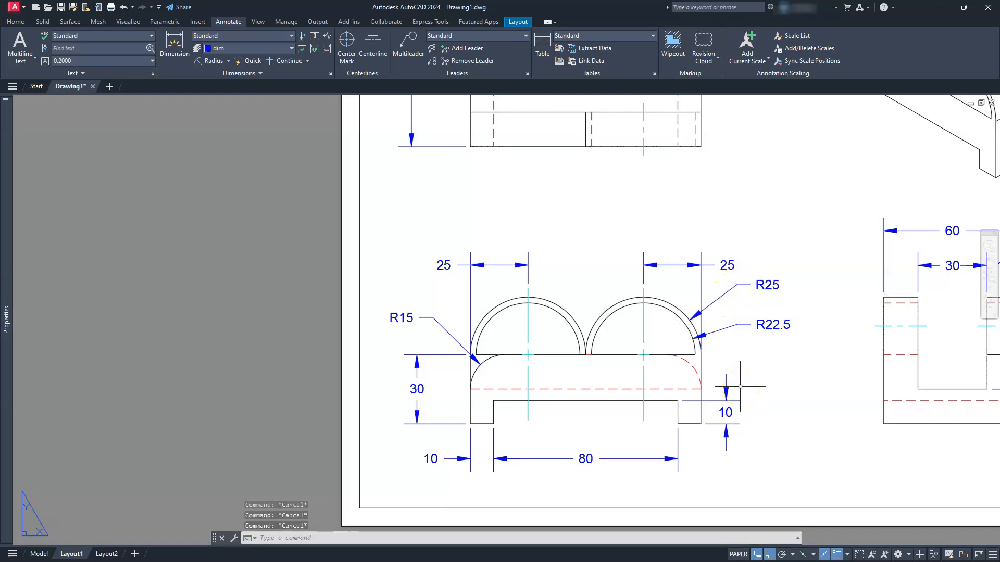
left_click(774, 324)
middle_click_drag(823, 401, 667, 408)
key("Escape")
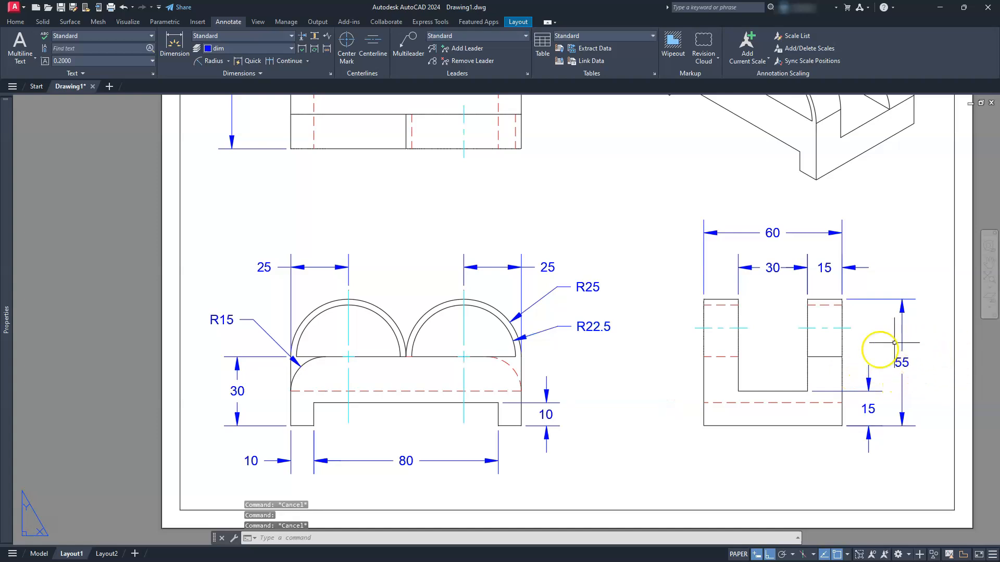
scroll(672, 414, "down", 3)
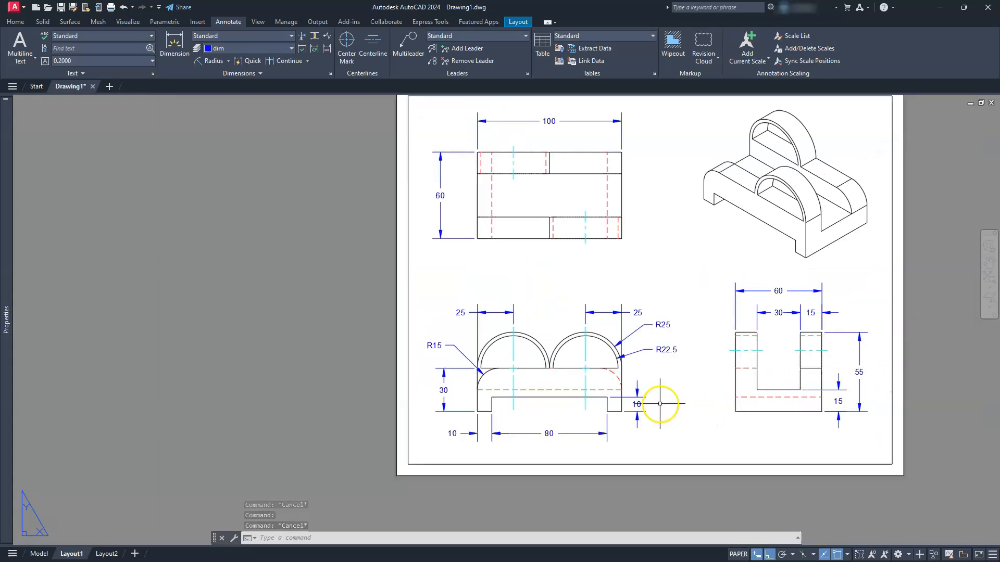
scroll(659, 404, "up", 3)
key("Escape")
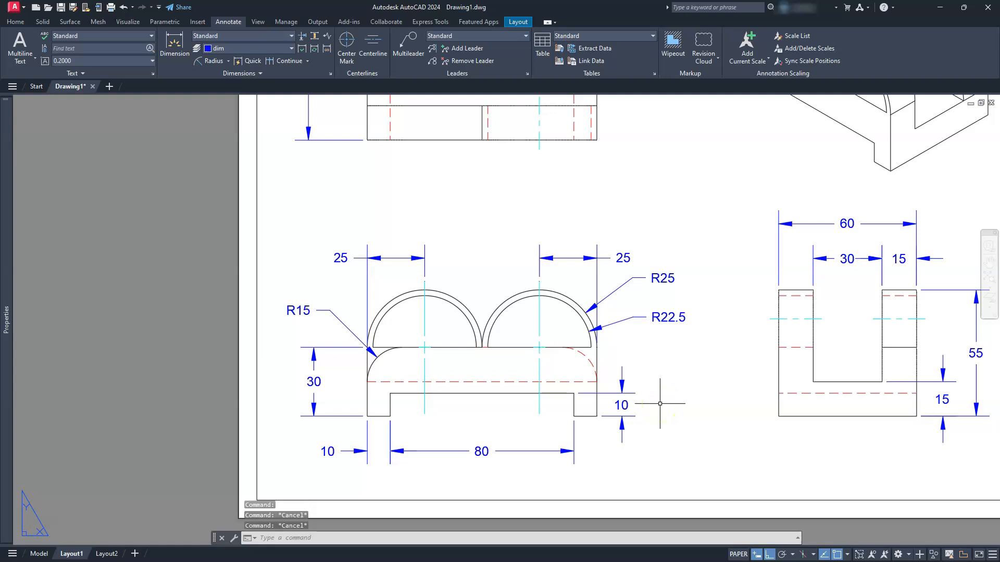
left_click(663, 319)
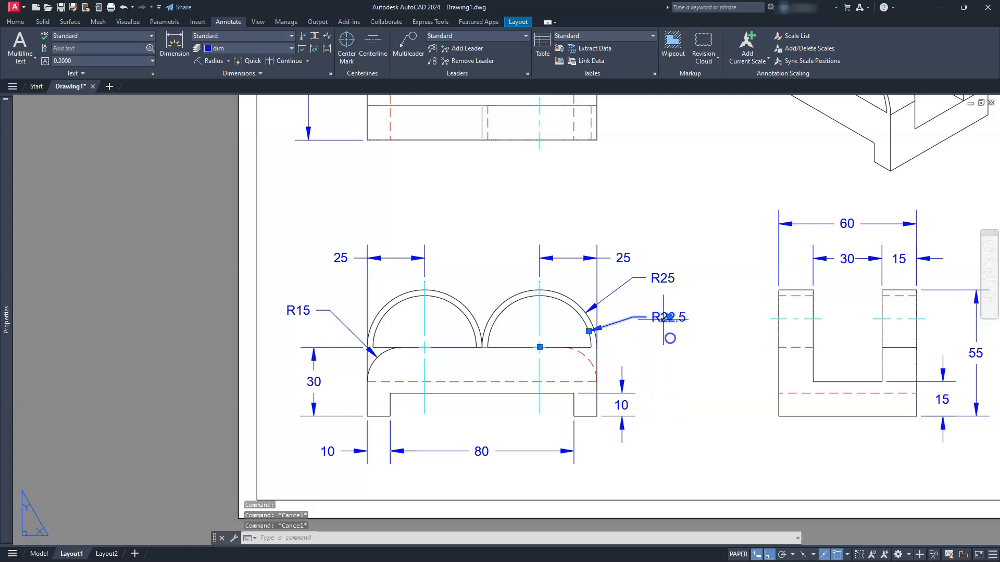
key("Escape")
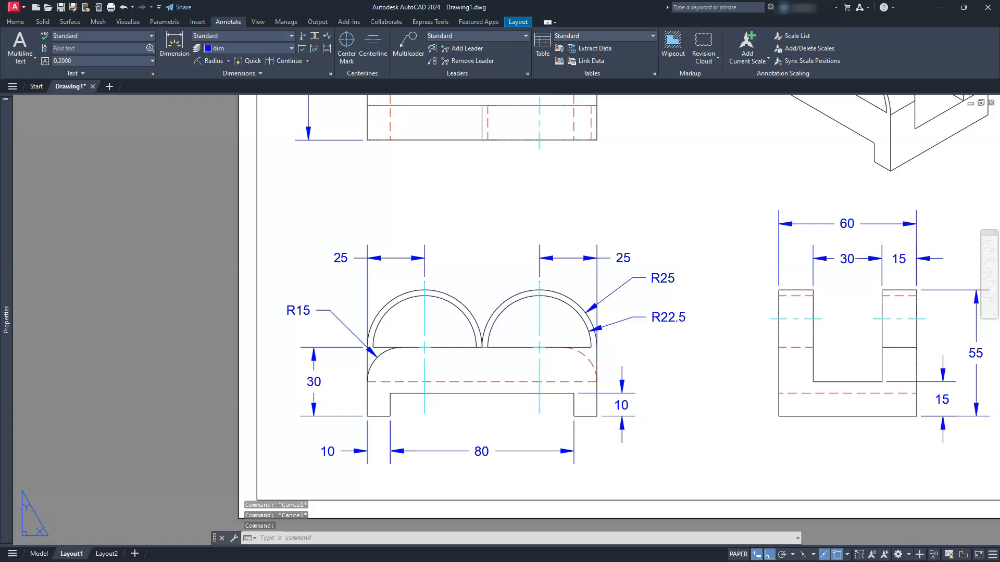
Add a second line reading "2 PLCS" to the radius dimension text of the right arch's inner arc.
double_click(668, 318)
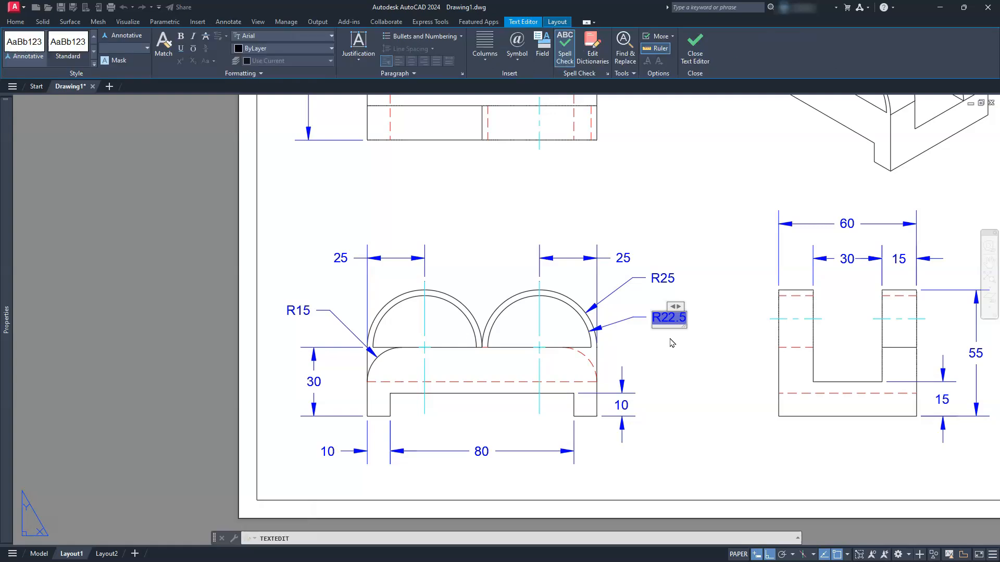
key("Return")
type("2 plcs")
key("BackSpace")
key("BackSpace")
key("BackSpace")
key("BackSpace")
type("PLCS")
left_click(670, 339)
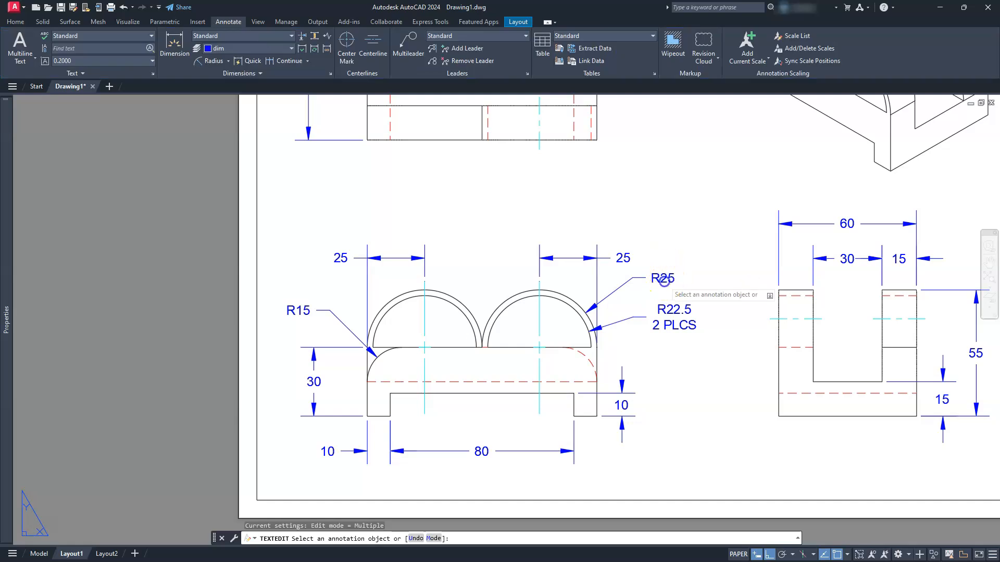
Add a second line reading "2 PLCS" to the radius dimension text of the right arch's outer arc.
left_click(664, 281)
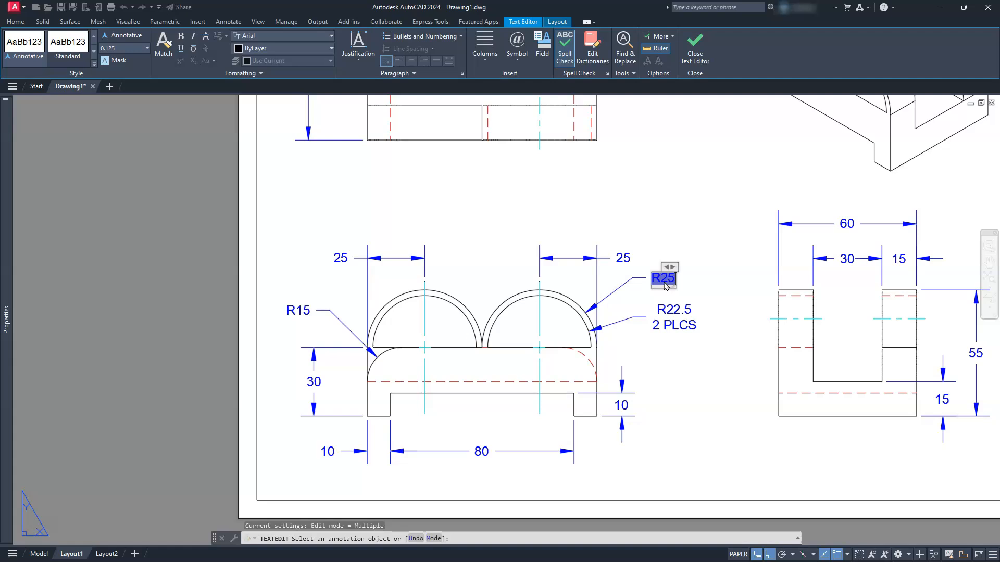
key("Return")
type("2")
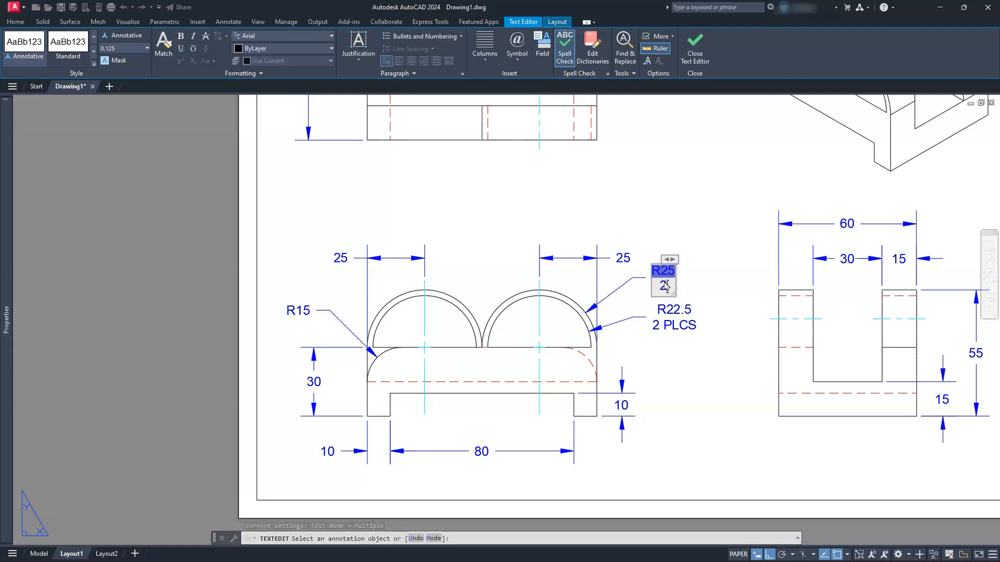
type(" PLCS")
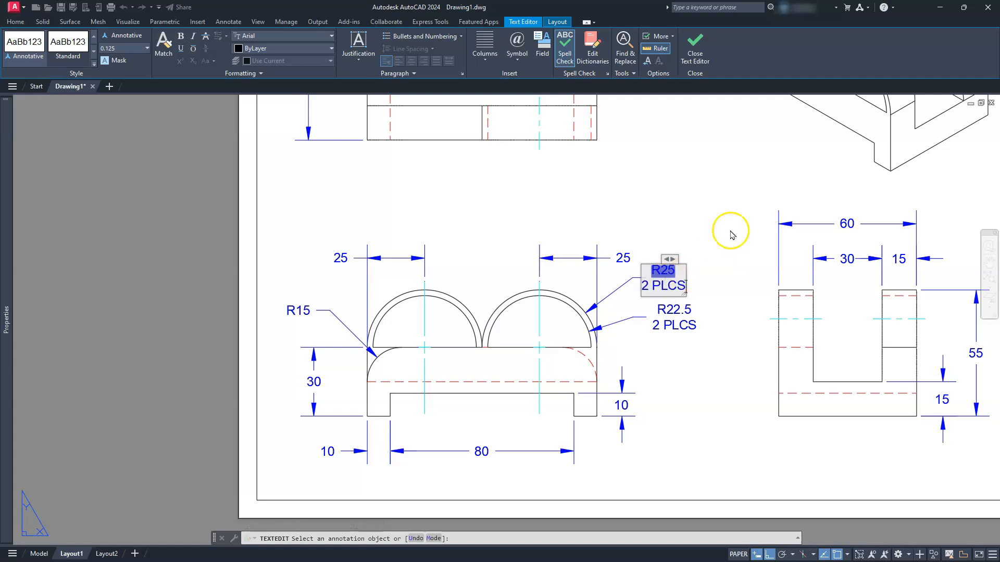
left_click(715, 274)
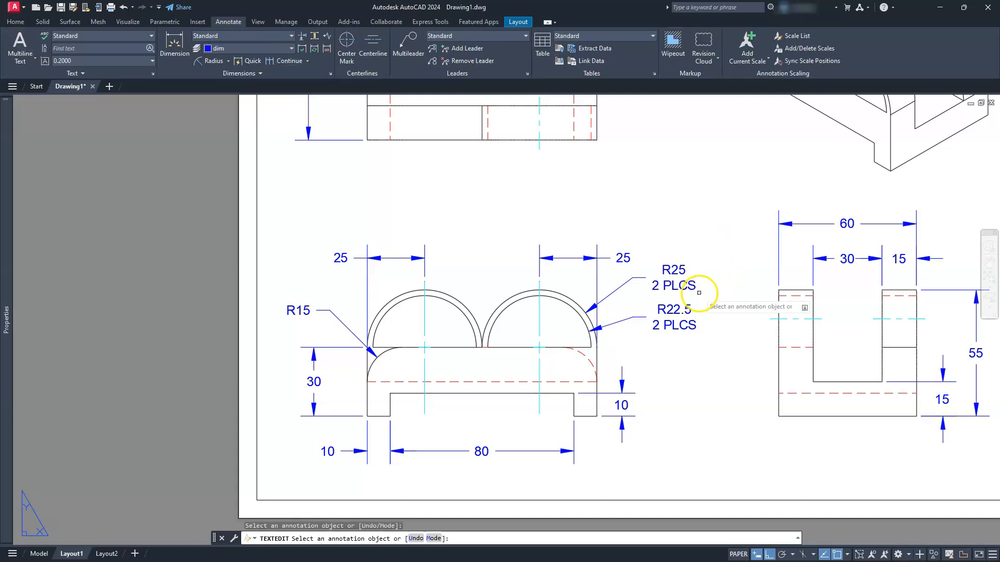
Add a second line reading "2 PLCS" to the radius dimension text of the rounded left corner, and end text editing.
left_click(291, 310)
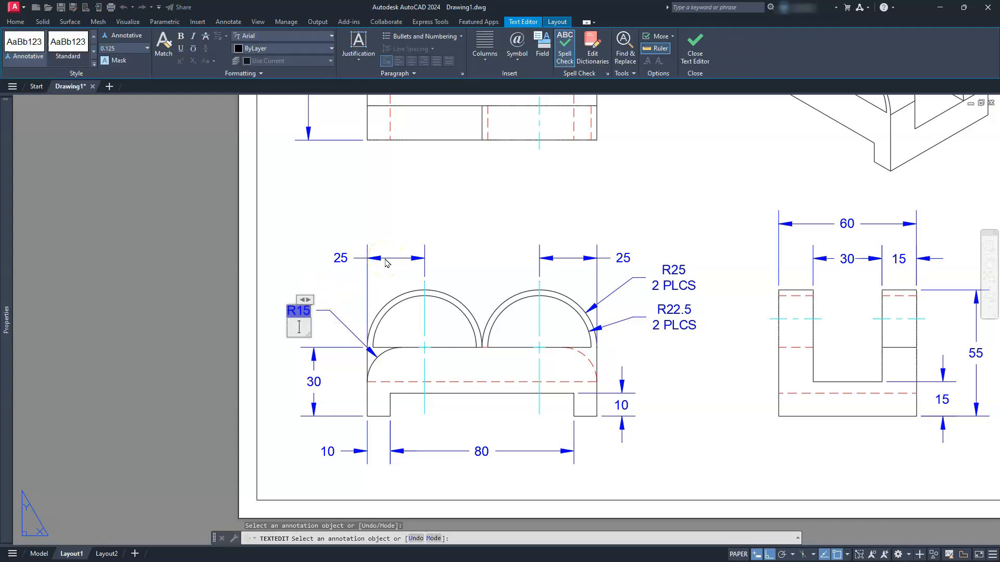
type("2")
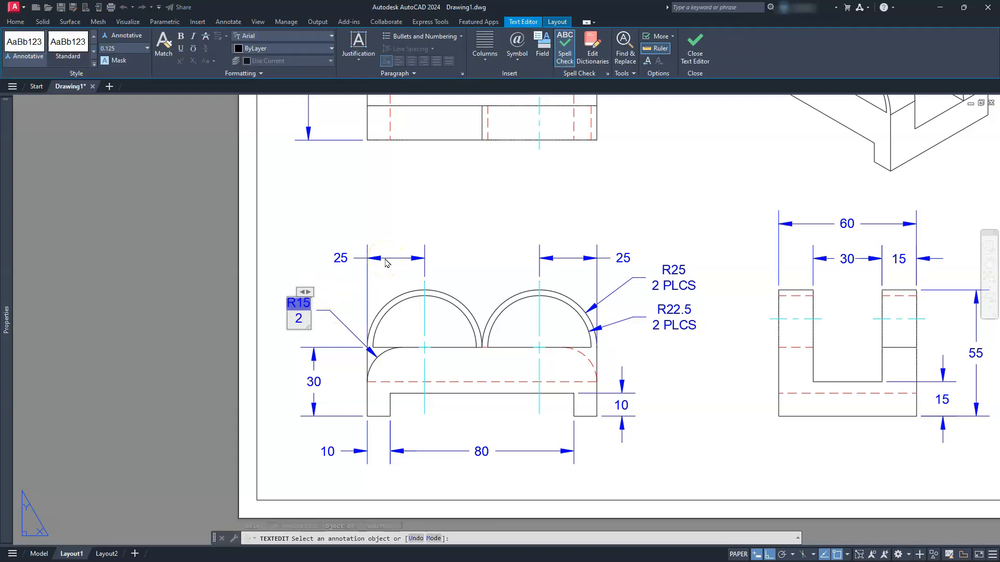
type(" PL")
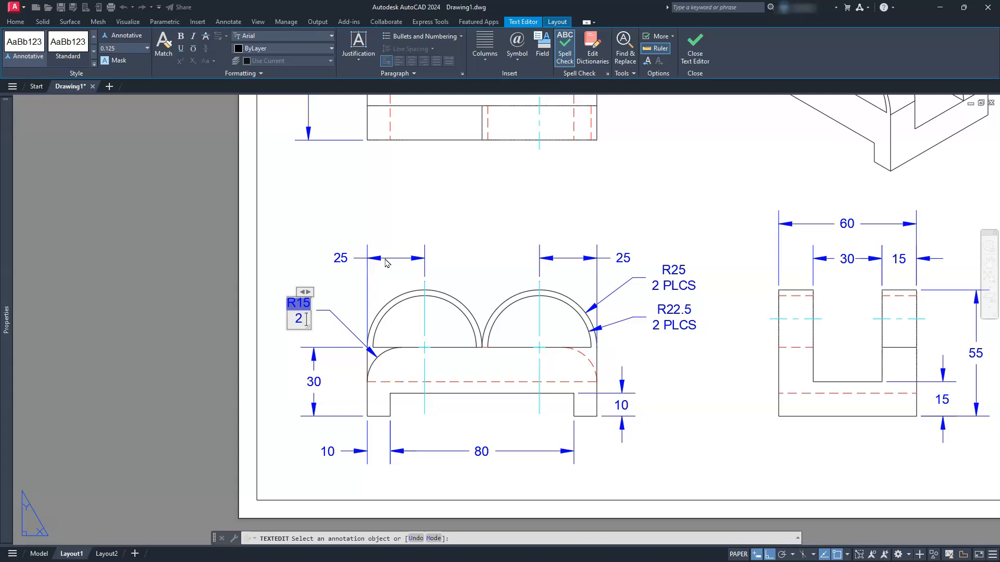
type("CS")
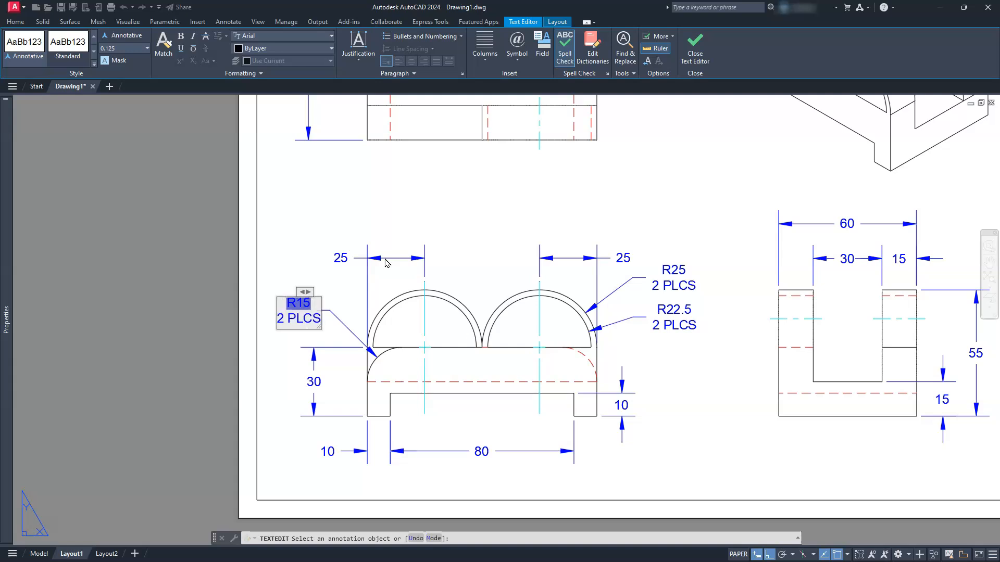
left_click(439, 273)
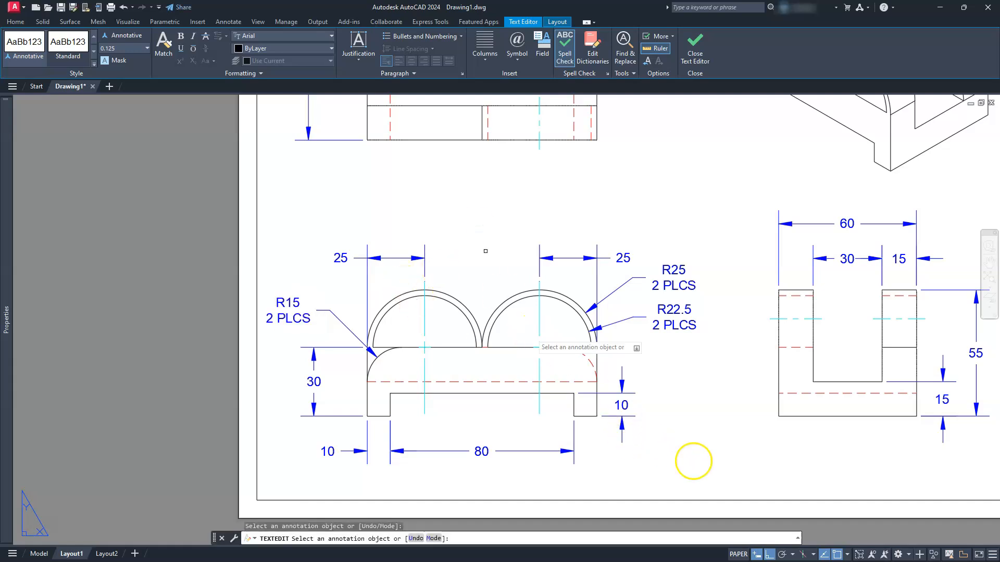
middle_click_drag(734, 498, 520, 471)
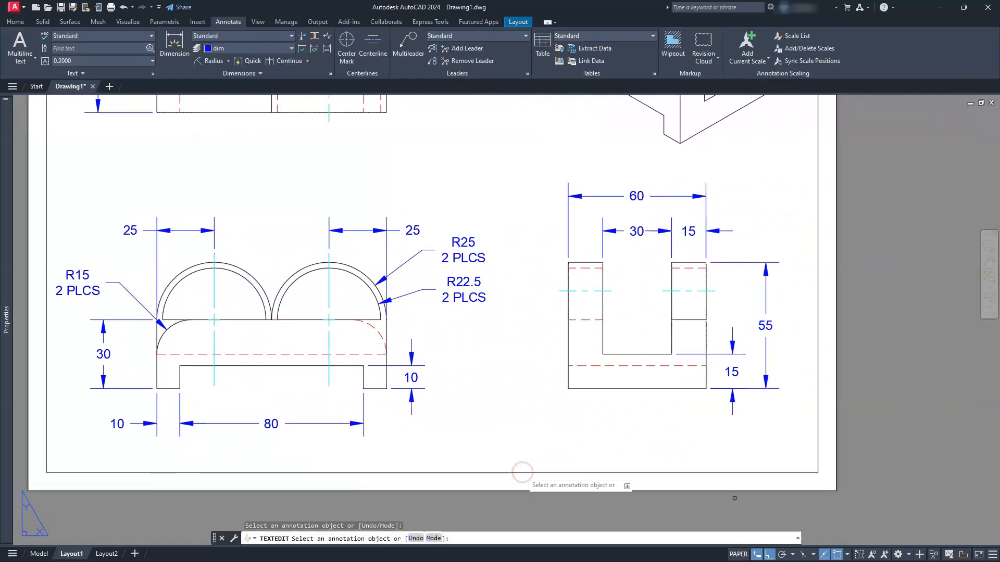
key("Escape")
key("Escape")
key("Escape")
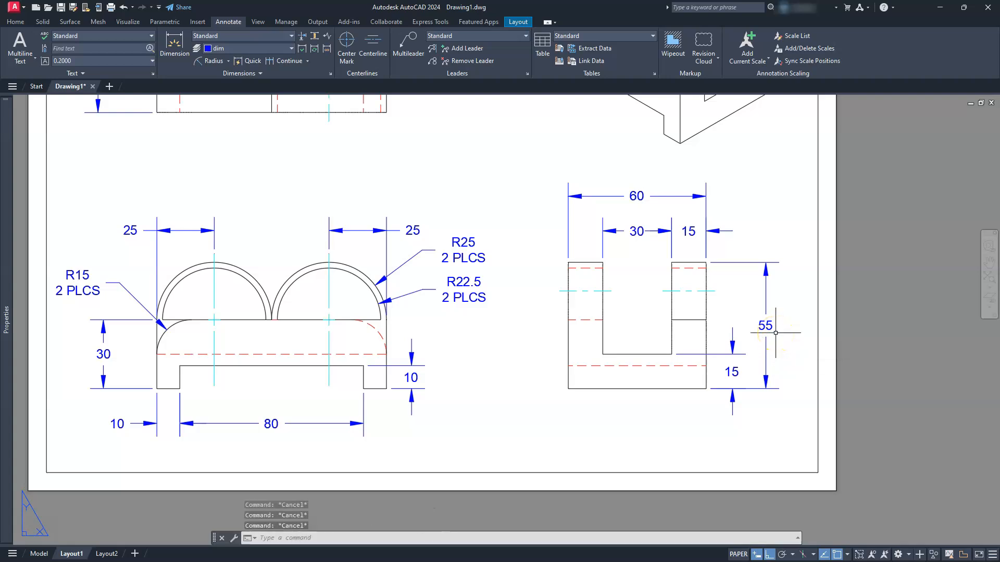
Edit the side view's overall height dimension text to enclose it in parentheses as a reference dimension, (55).
type("ed")
key("Return")
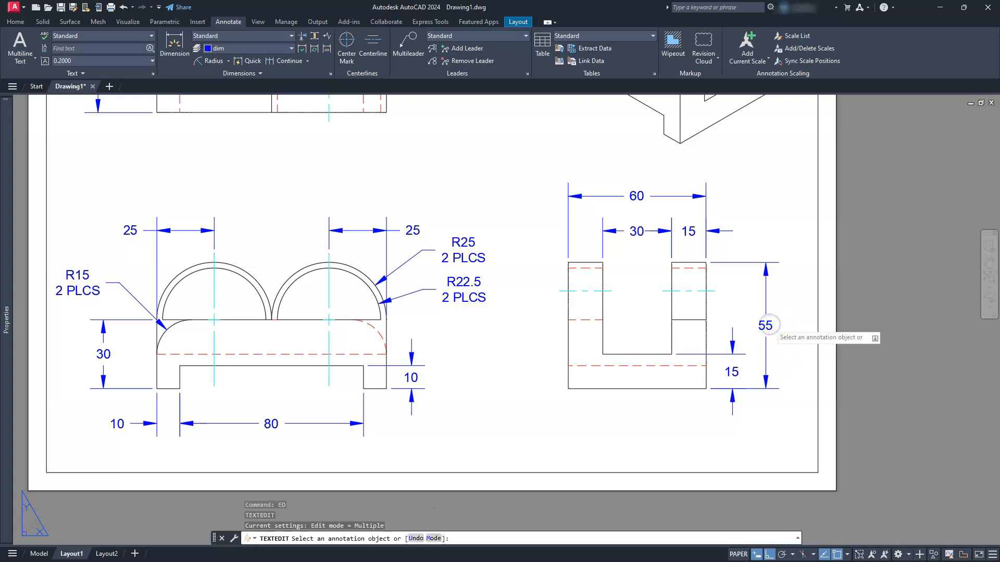
left_click(769, 338)
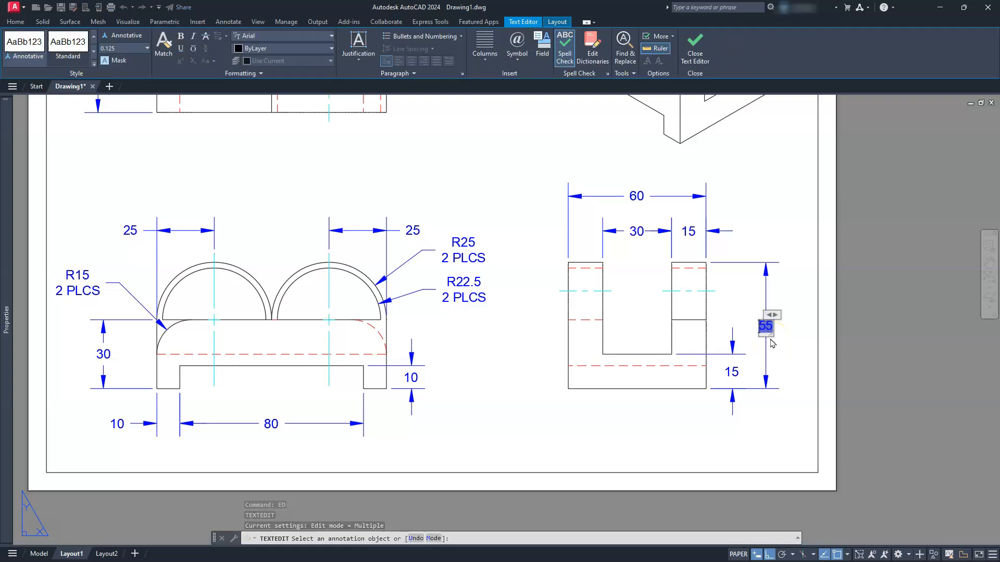
type("(55")
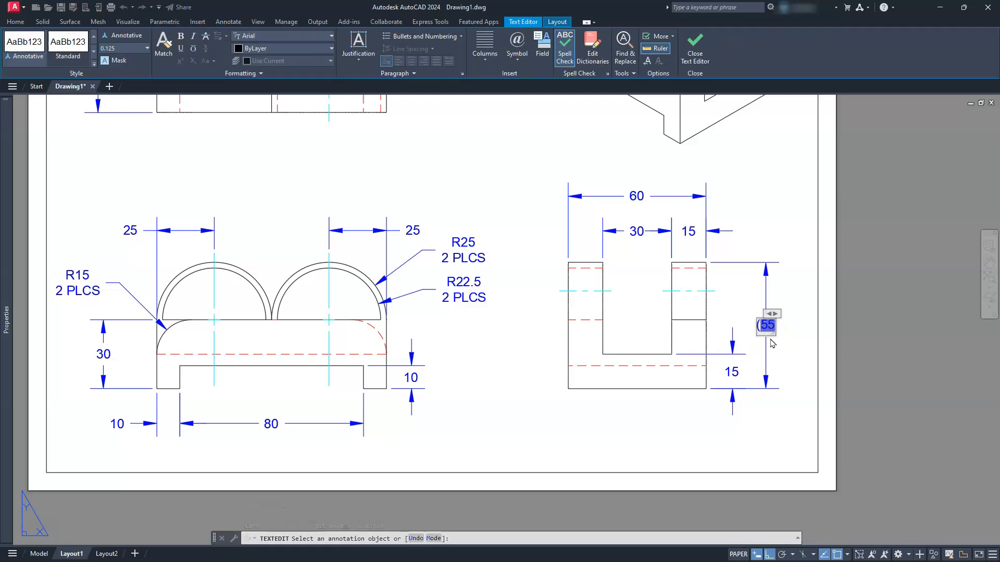
type(")")
left_click(779, 249)
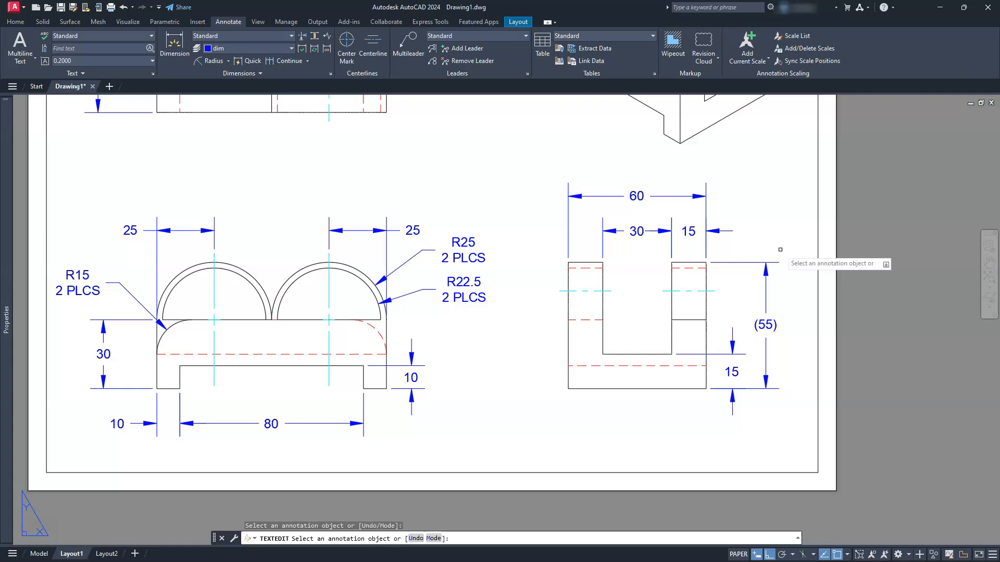
key("Escape")
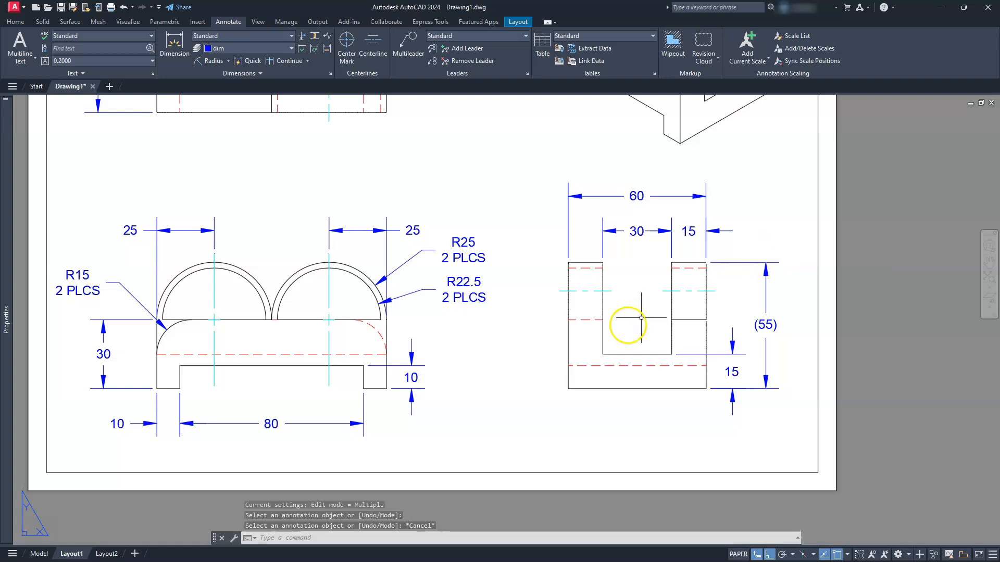
middle_click(557, 342)
middle_click(557, 343)
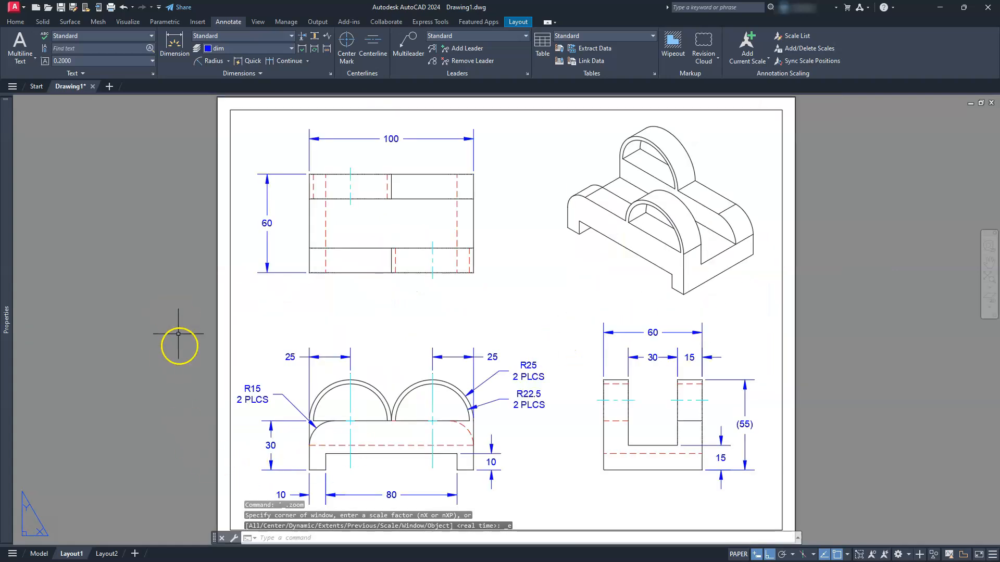
left_click(15, 21)
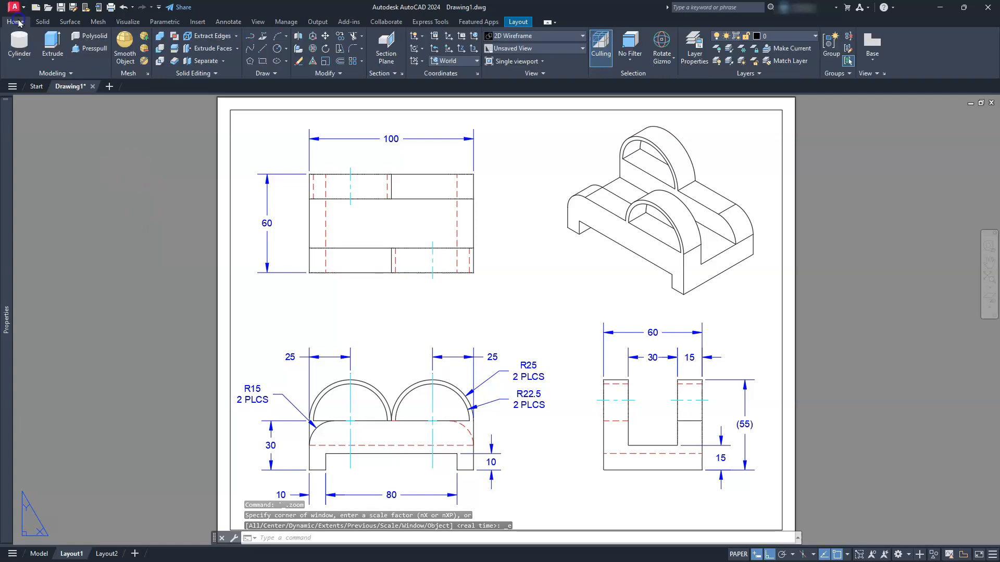
left_click(47, 60)
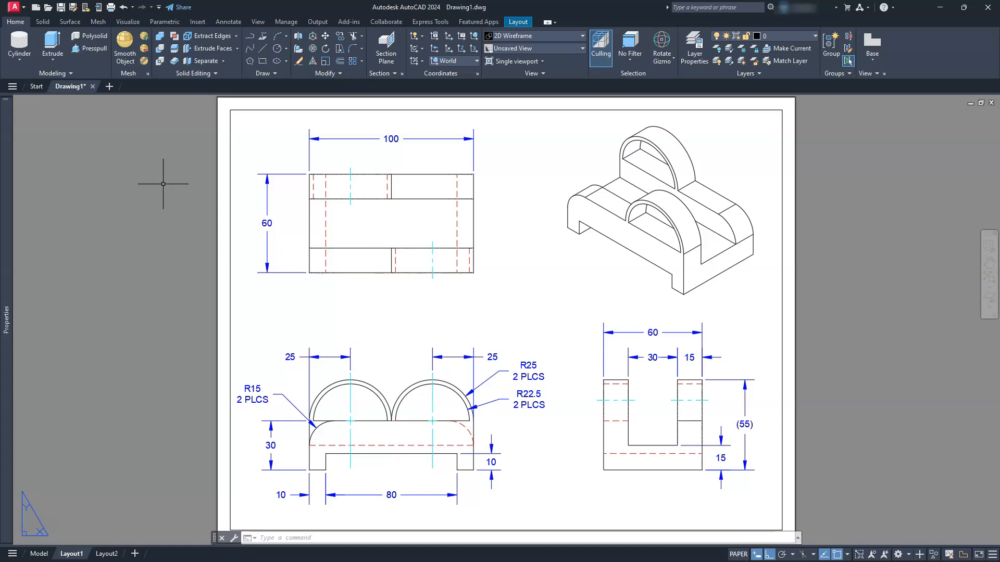
left_click(118, 132)
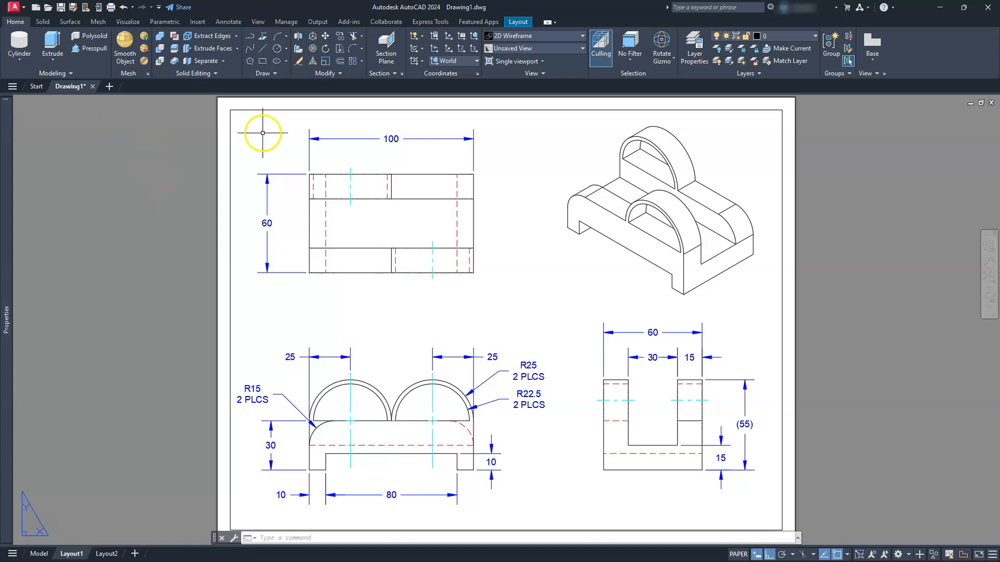